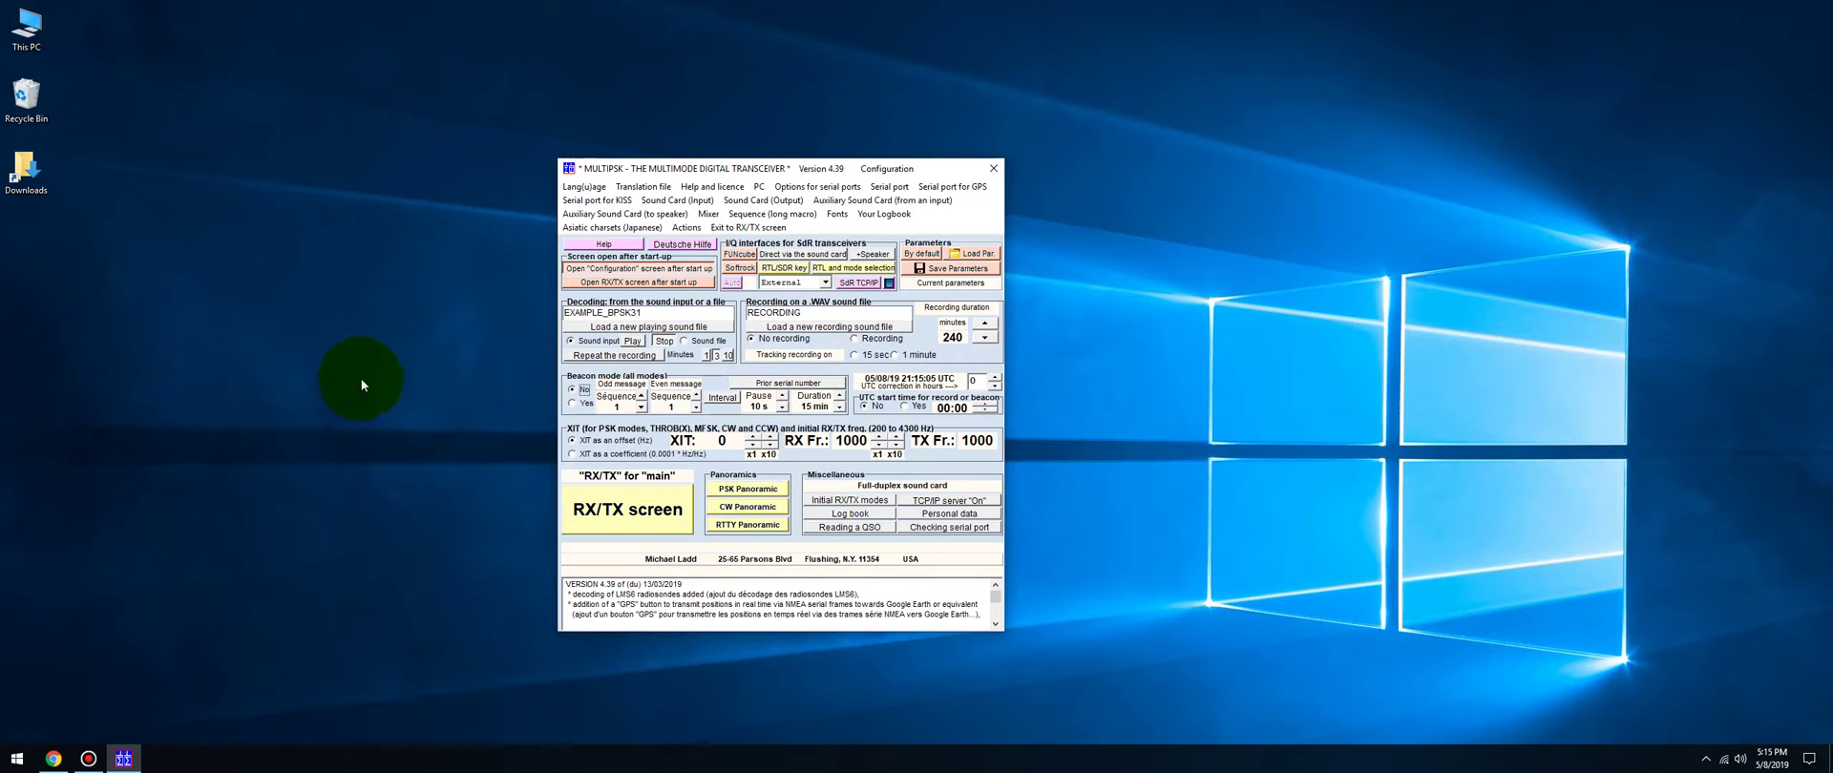
# Step: Look up the MULTIPSK folder on the SDRplay (C:) drive and close the file window
pyautogui.doubleClick(31, 33)
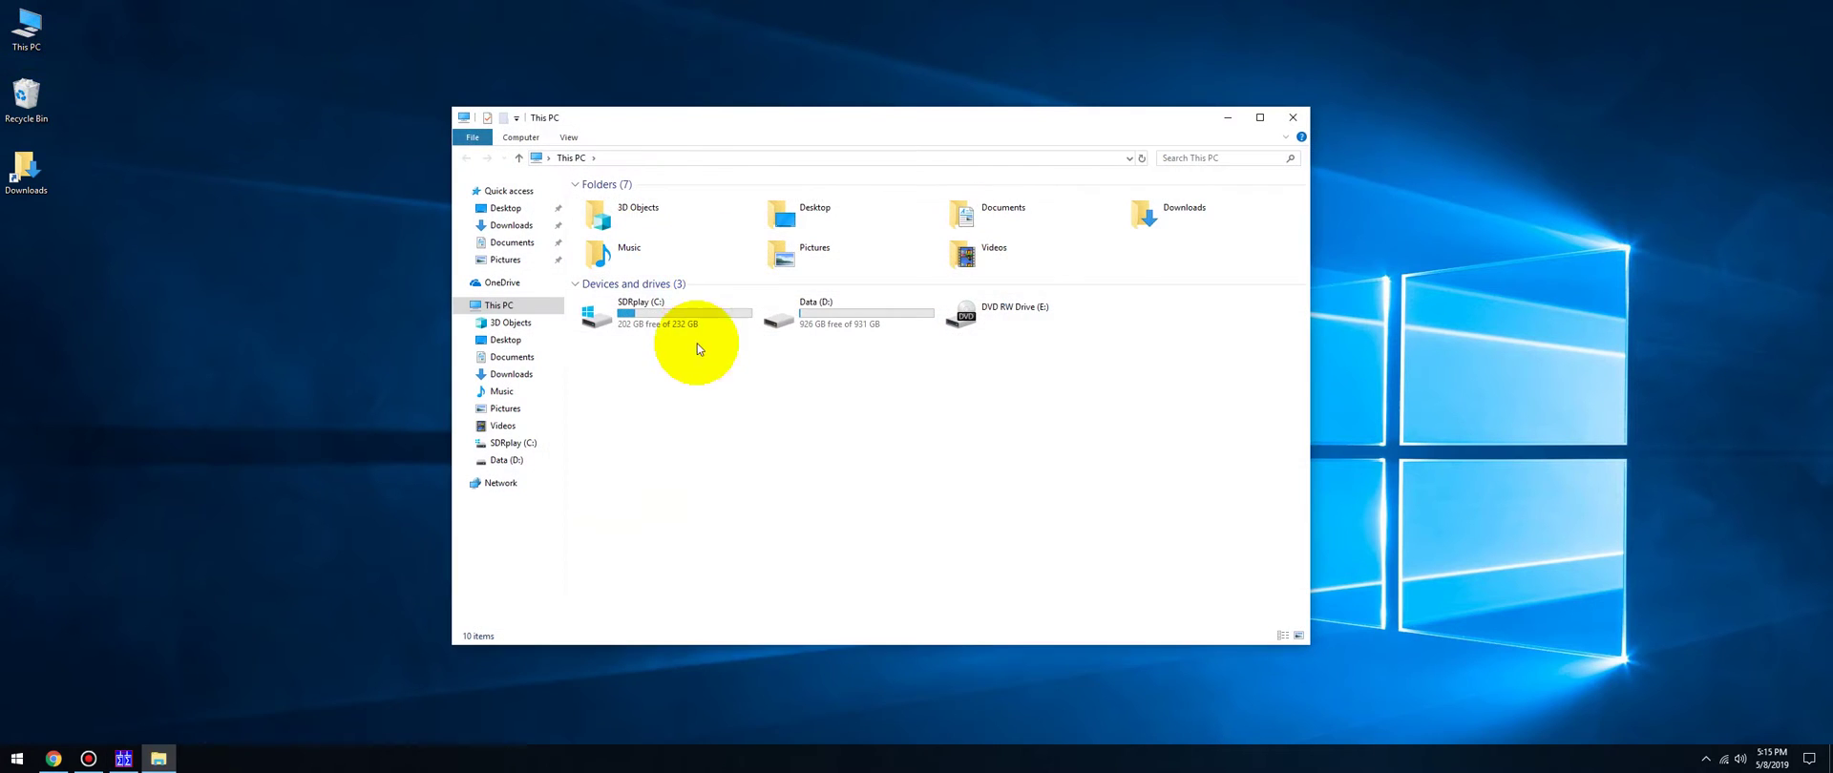
pyautogui.doubleClick(655, 330)
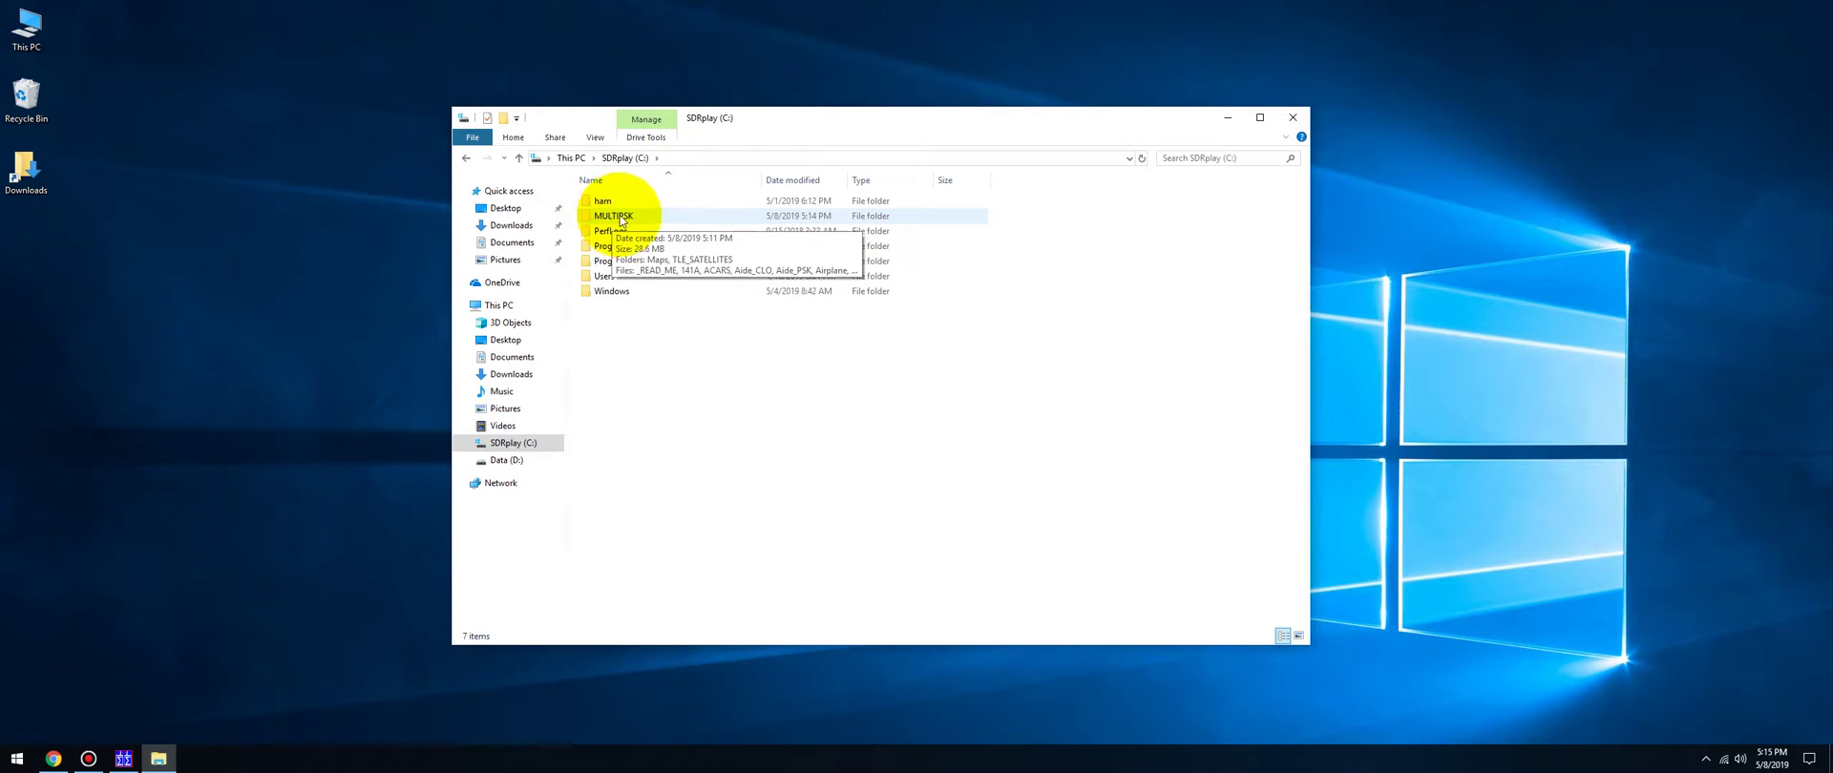
pyautogui.click(1290, 120)
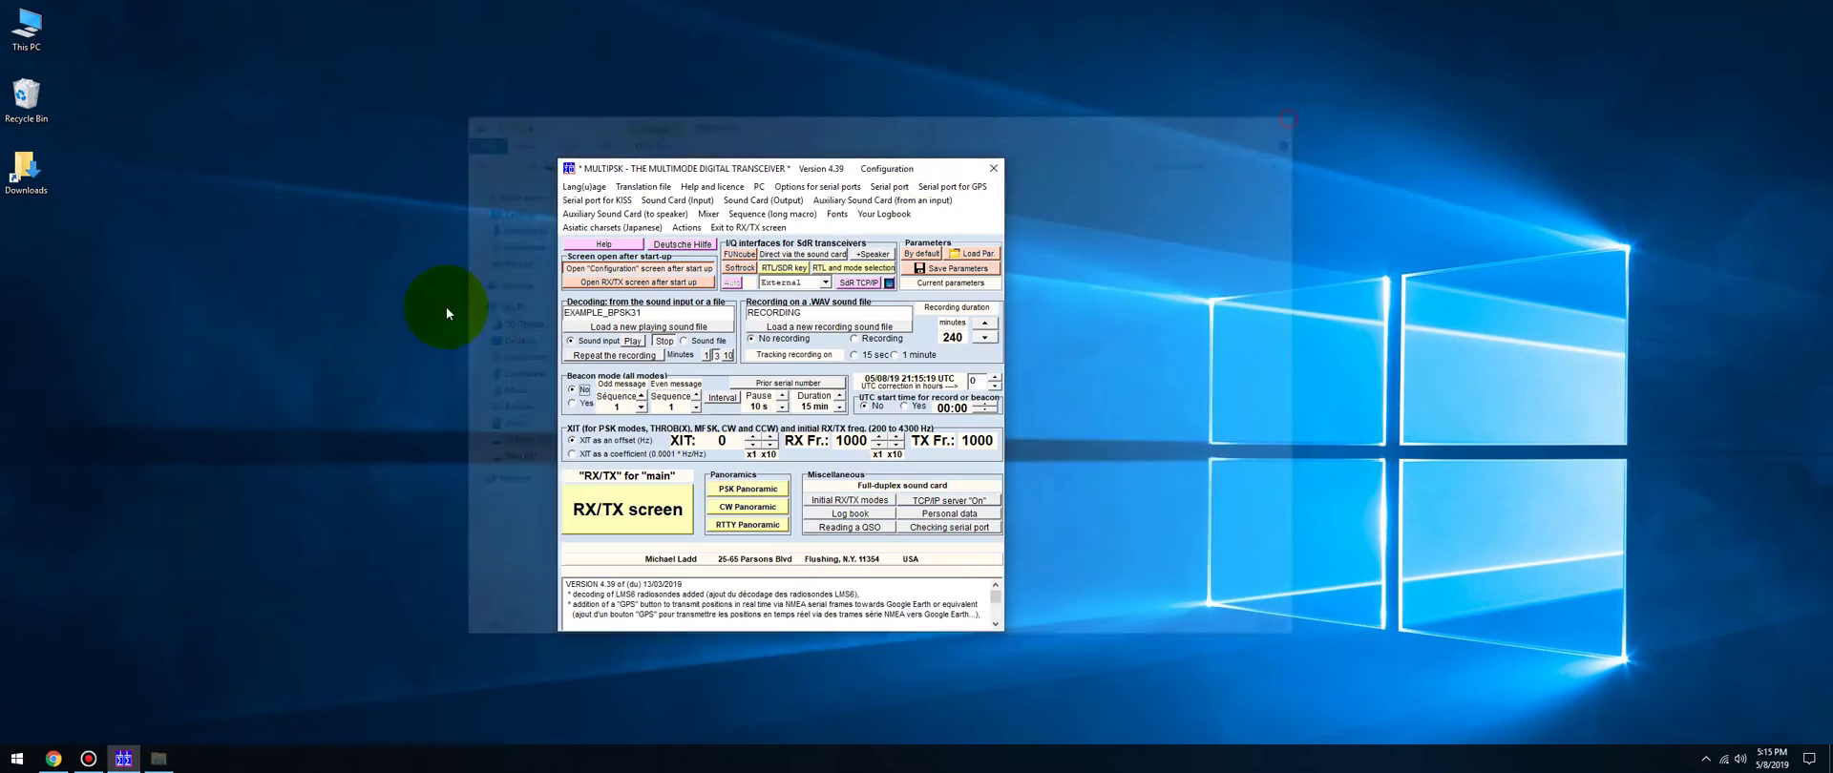
# Step: Set the interface language to English and the PC speed to >=450 MHz
pyautogui.click(579, 188)
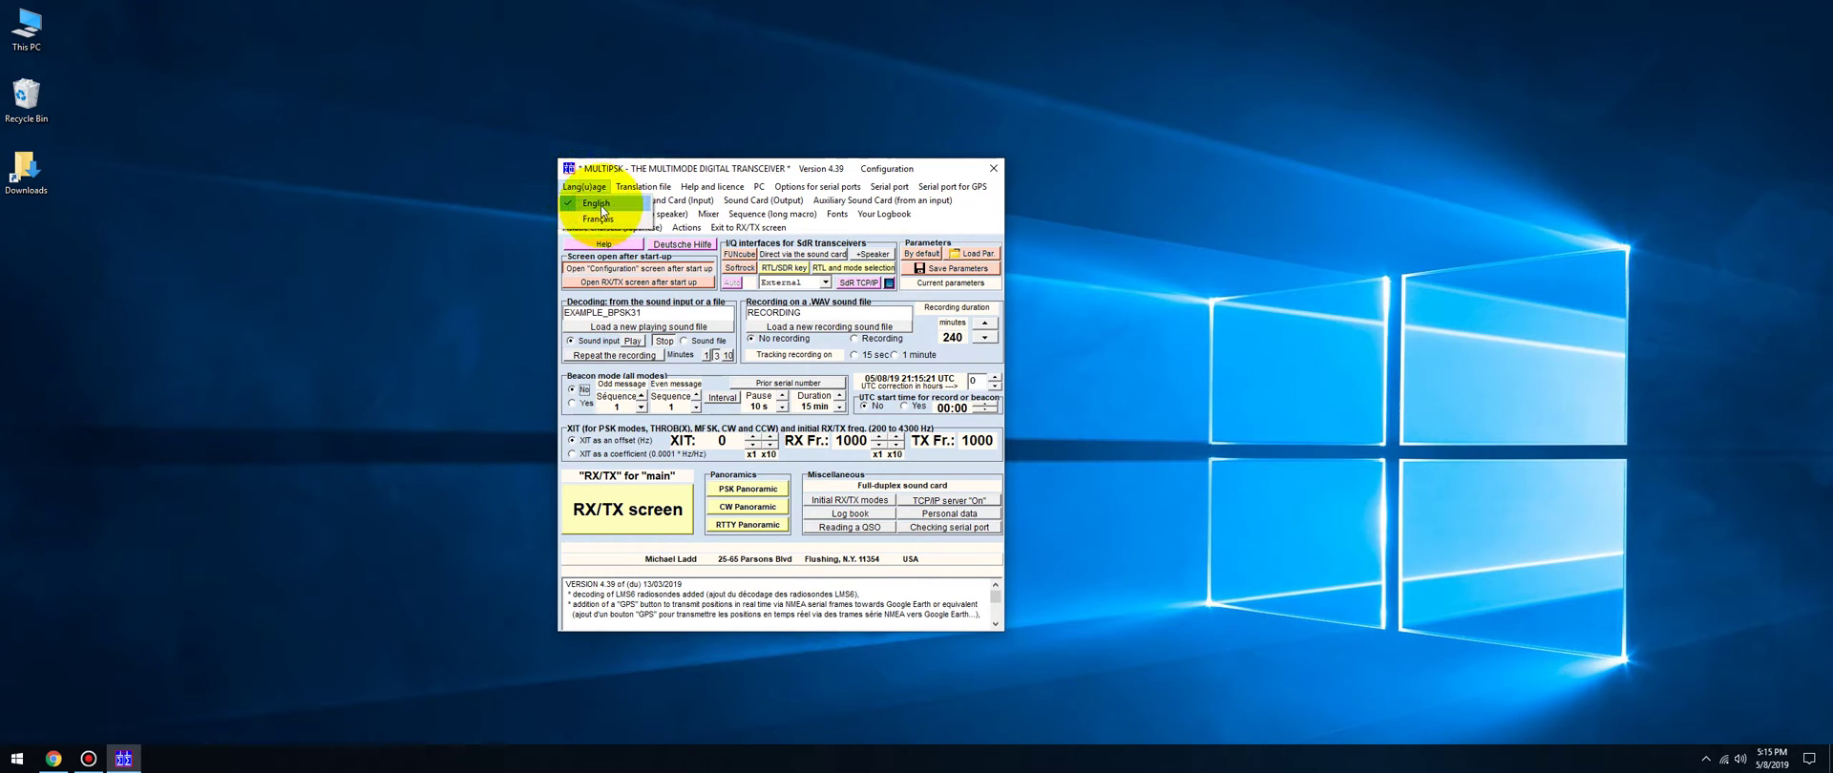
pyautogui.click(599, 204)
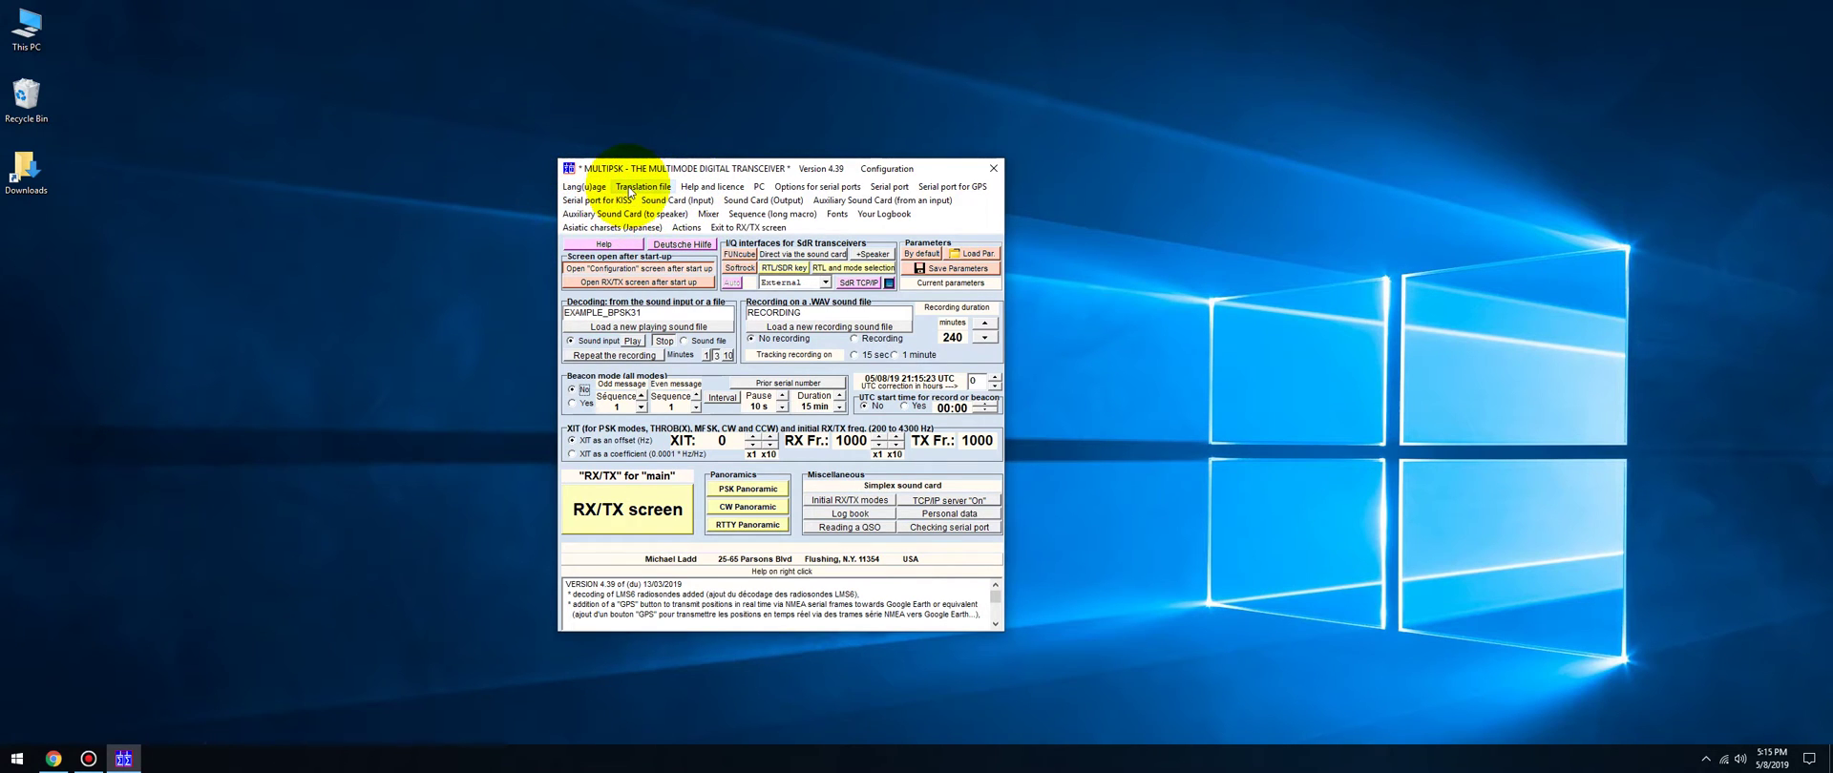
pyautogui.click(628, 186)
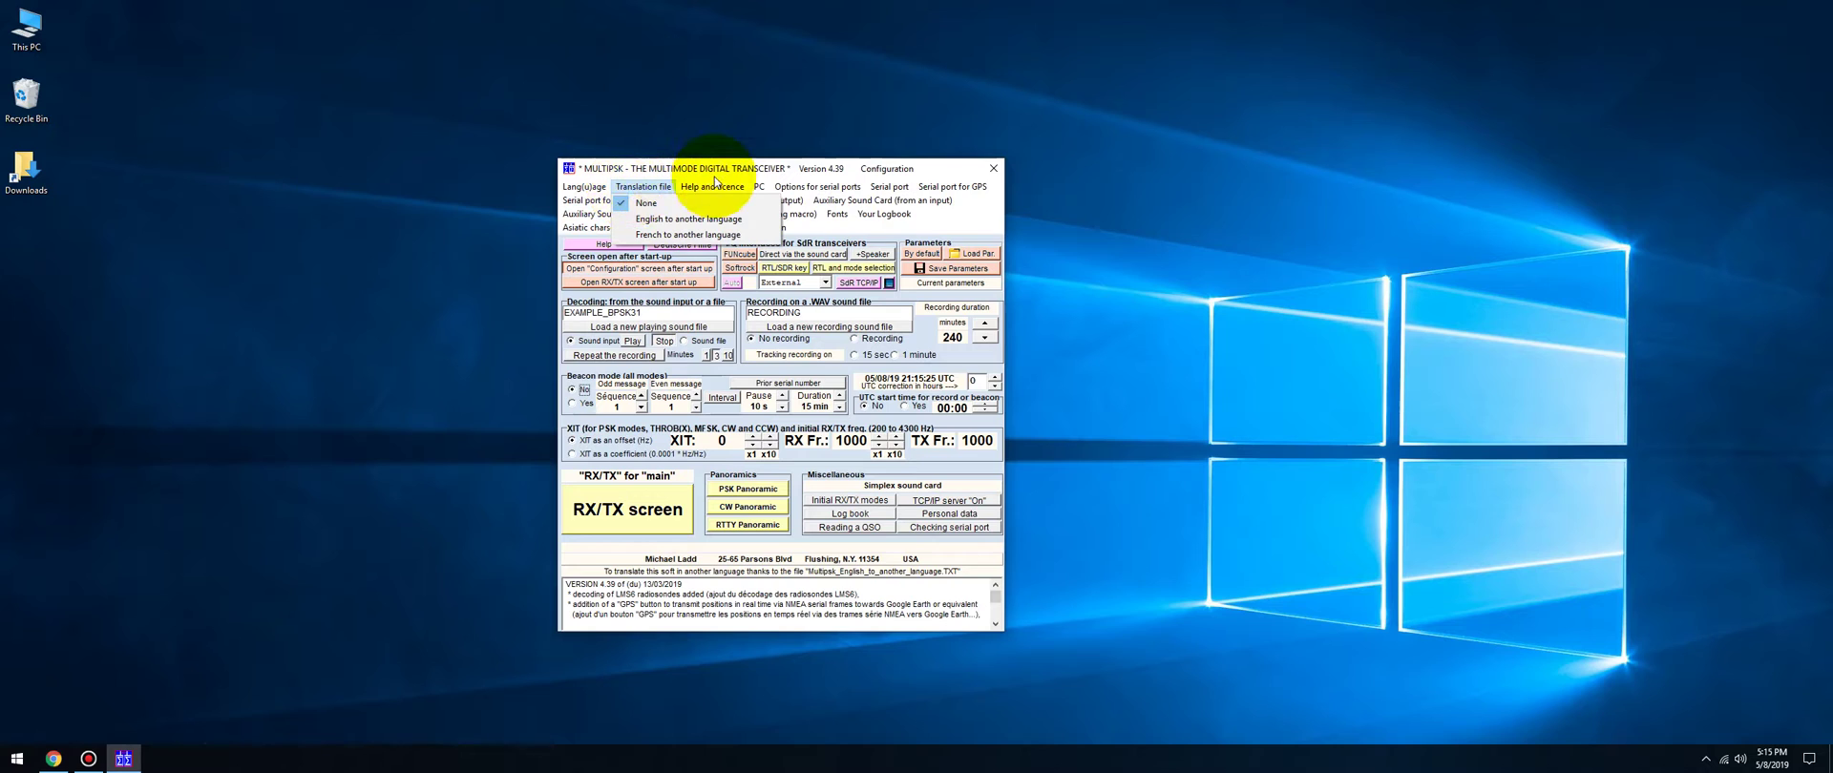
pyautogui.moveTo(707, 190)
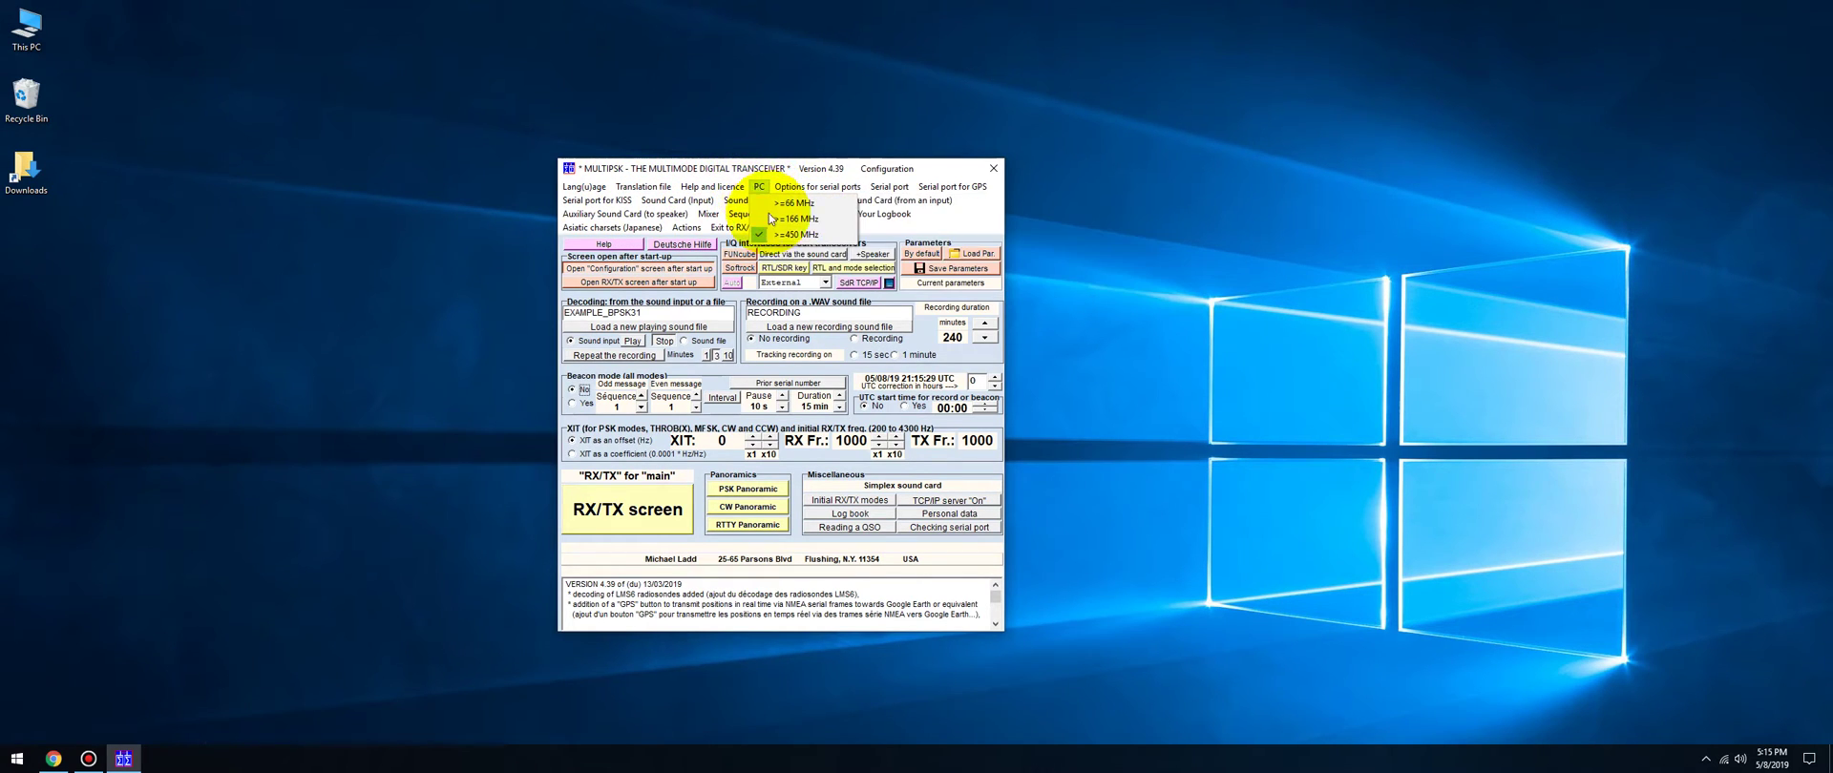
pyautogui.click(777, 234)
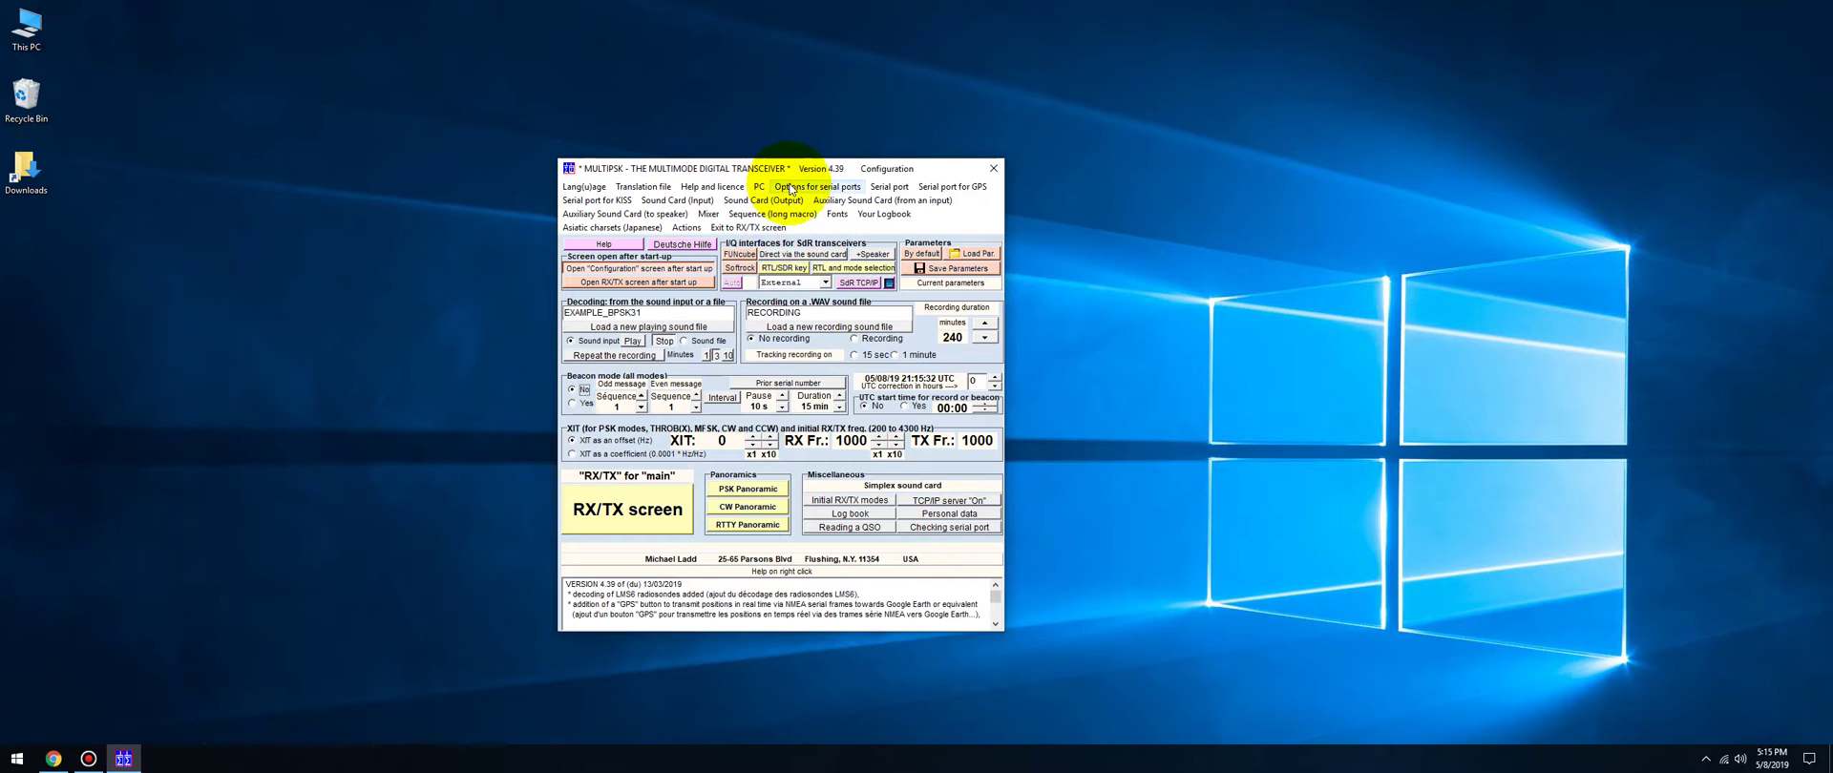
# Step: Turn the option for neither serial port scanning nor automatic checking on and back off
pyautogui.click(817, 187)
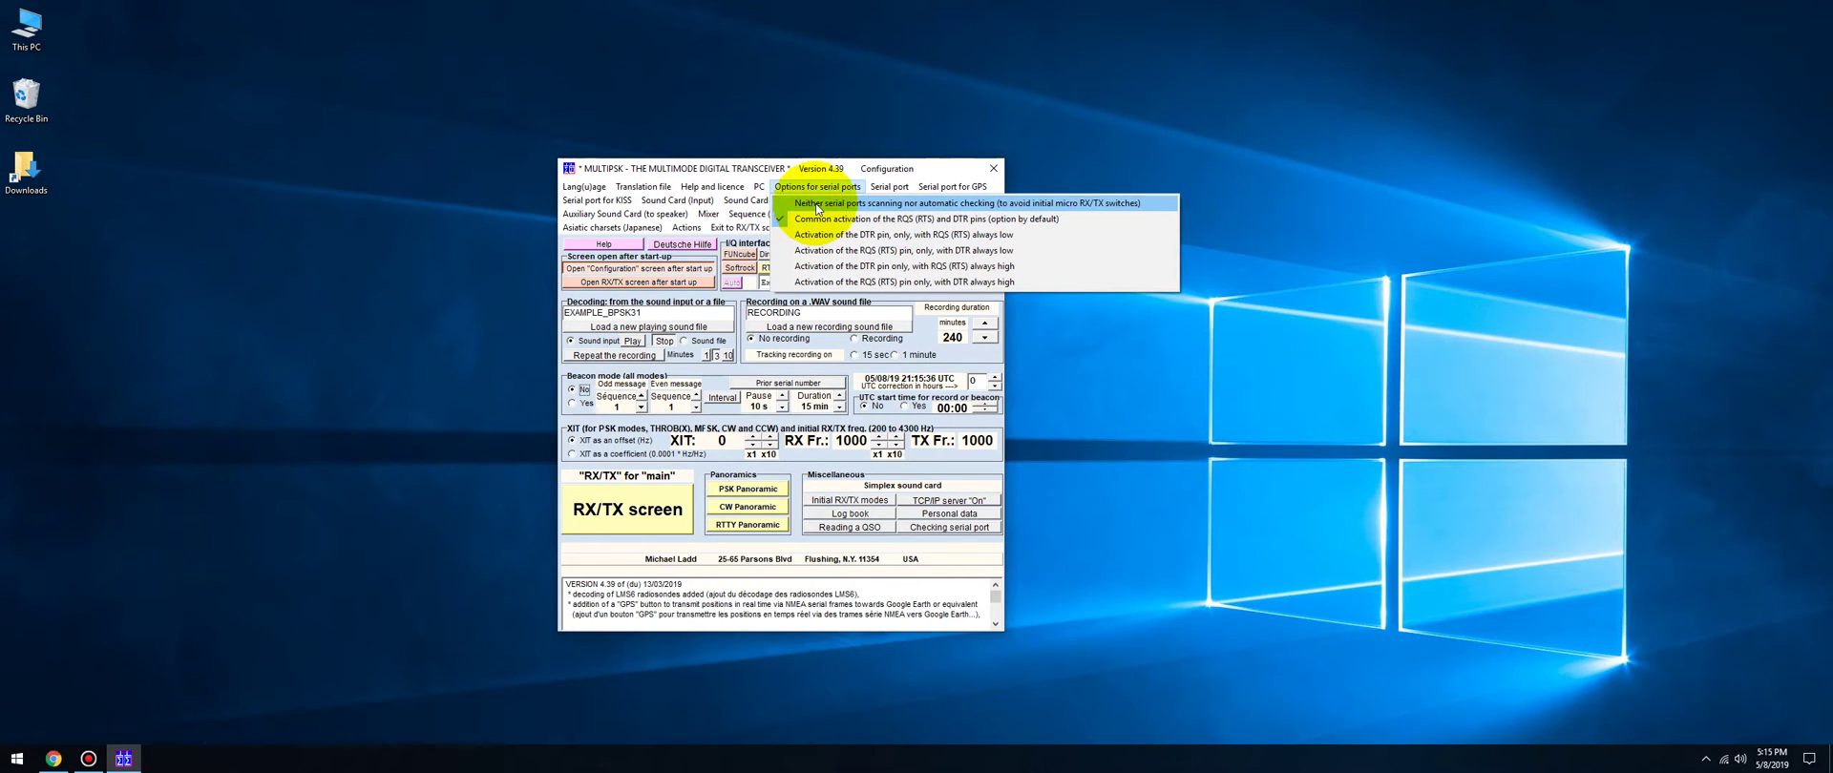
pyautogui.click(816, 204)
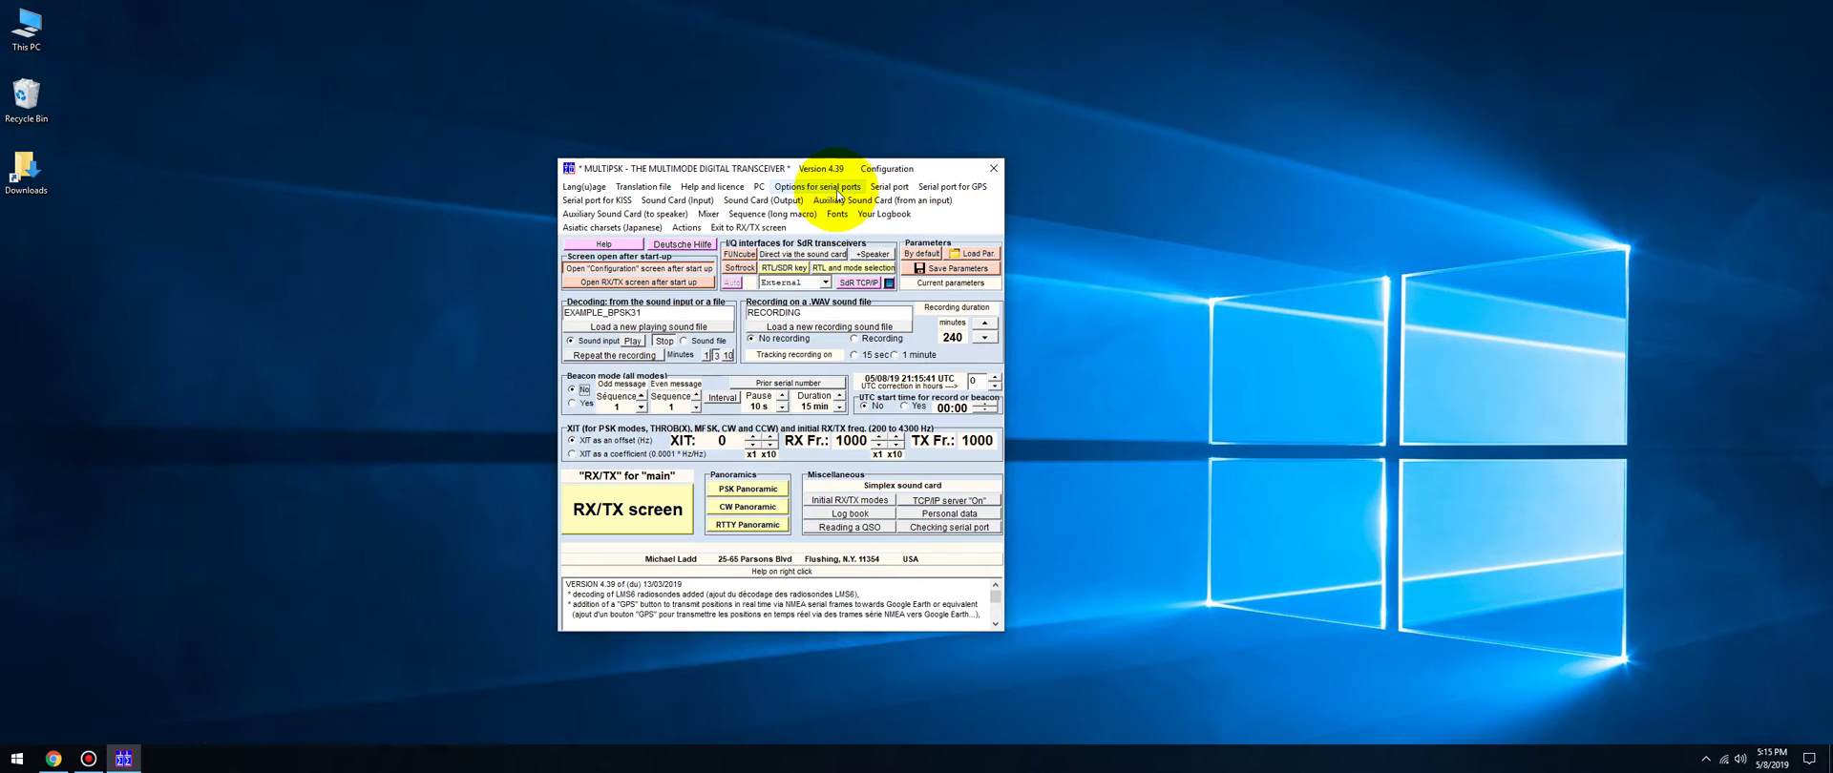
pyautogui.click(817, 187)
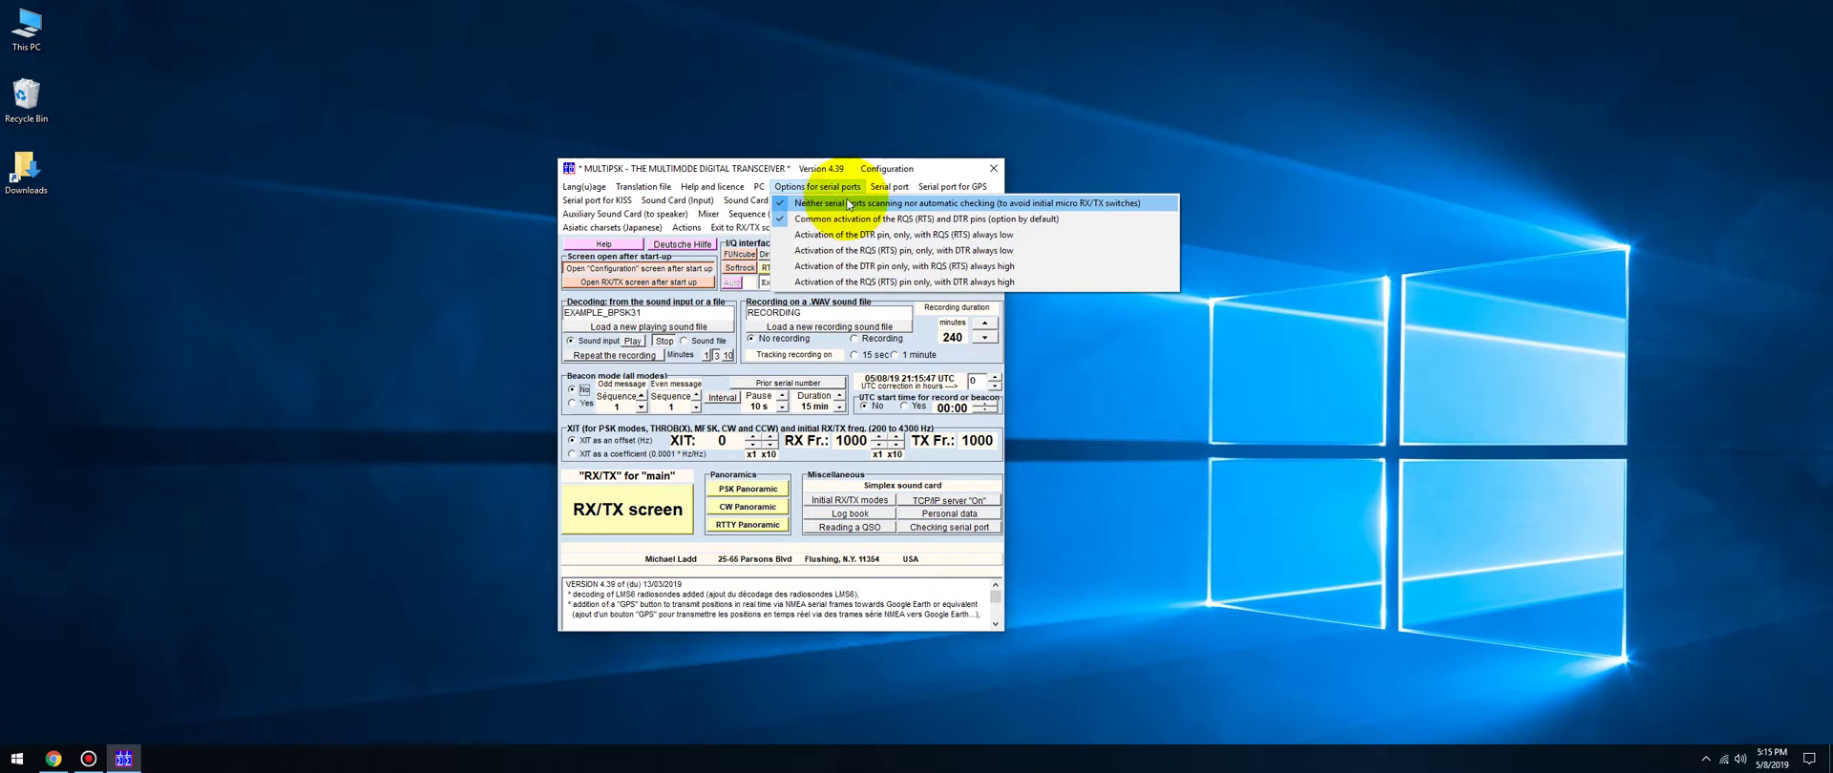
pyautogui.click(835, 203)
pyautogui.click(817, 187)
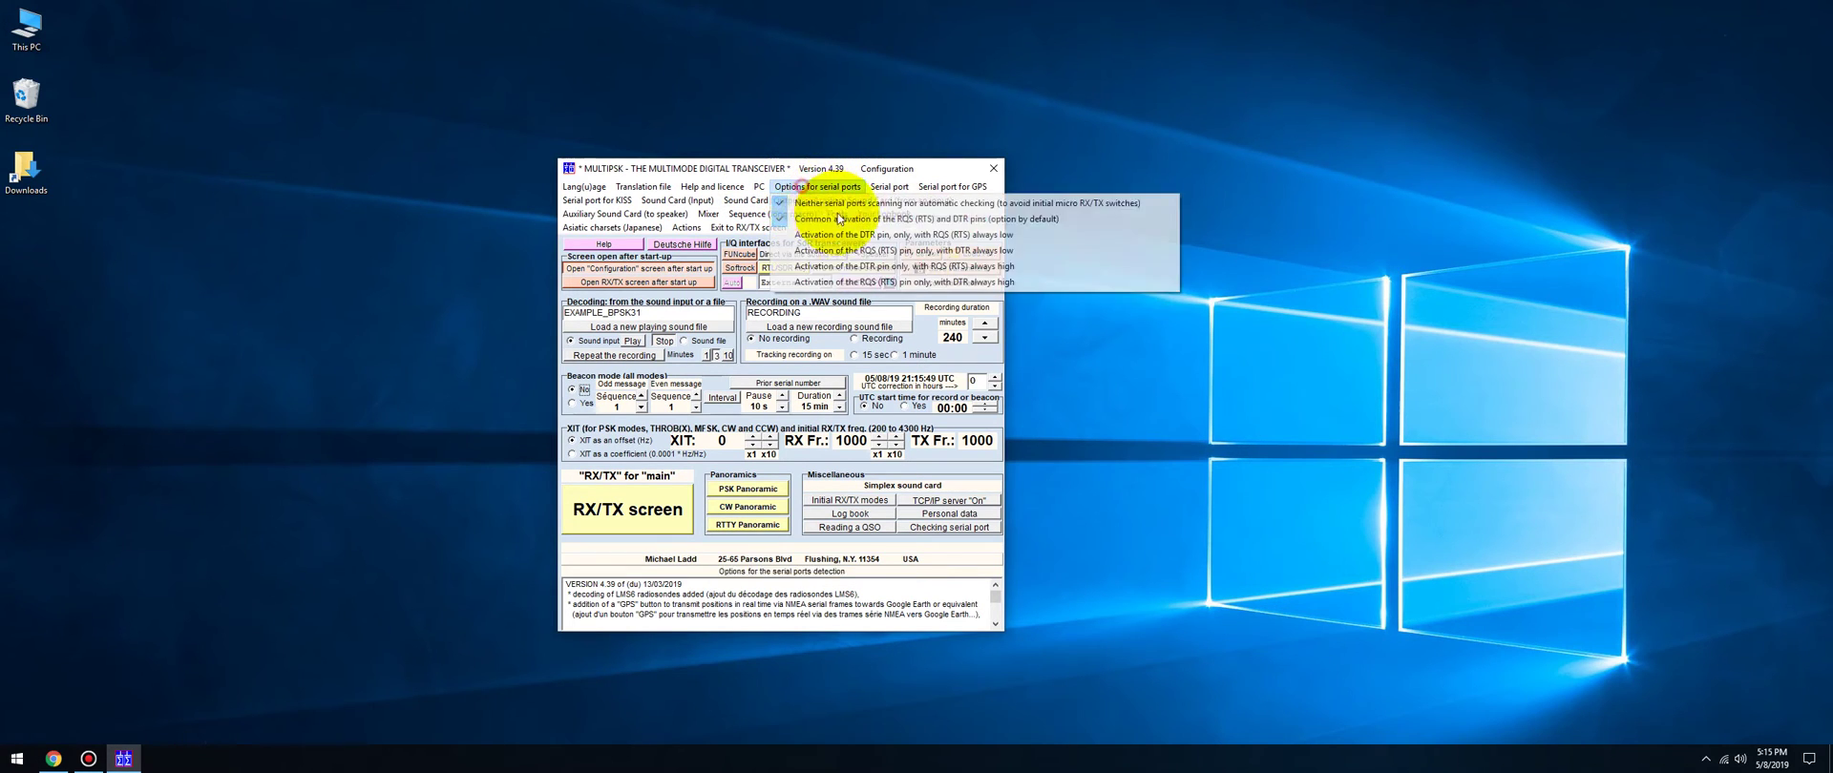
pyautogui.click(834, 204)
pyautogui.click(817, 187)
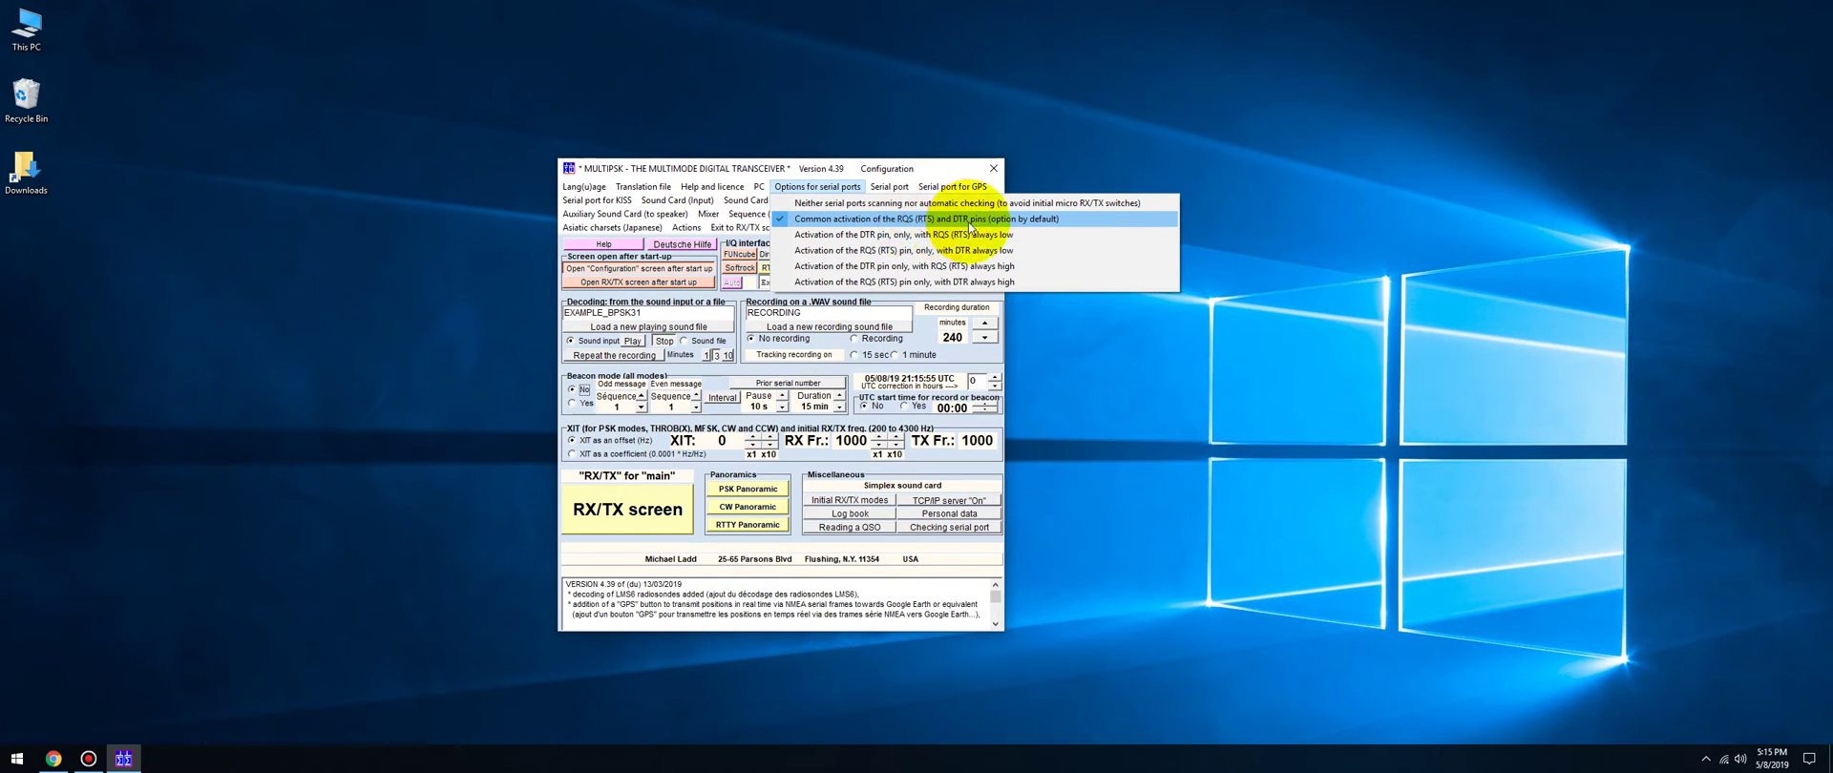
# Step: Review the COM port choices for the serial port and the GPS serial port without changing them
pyautogui.moveTo(877, 187)
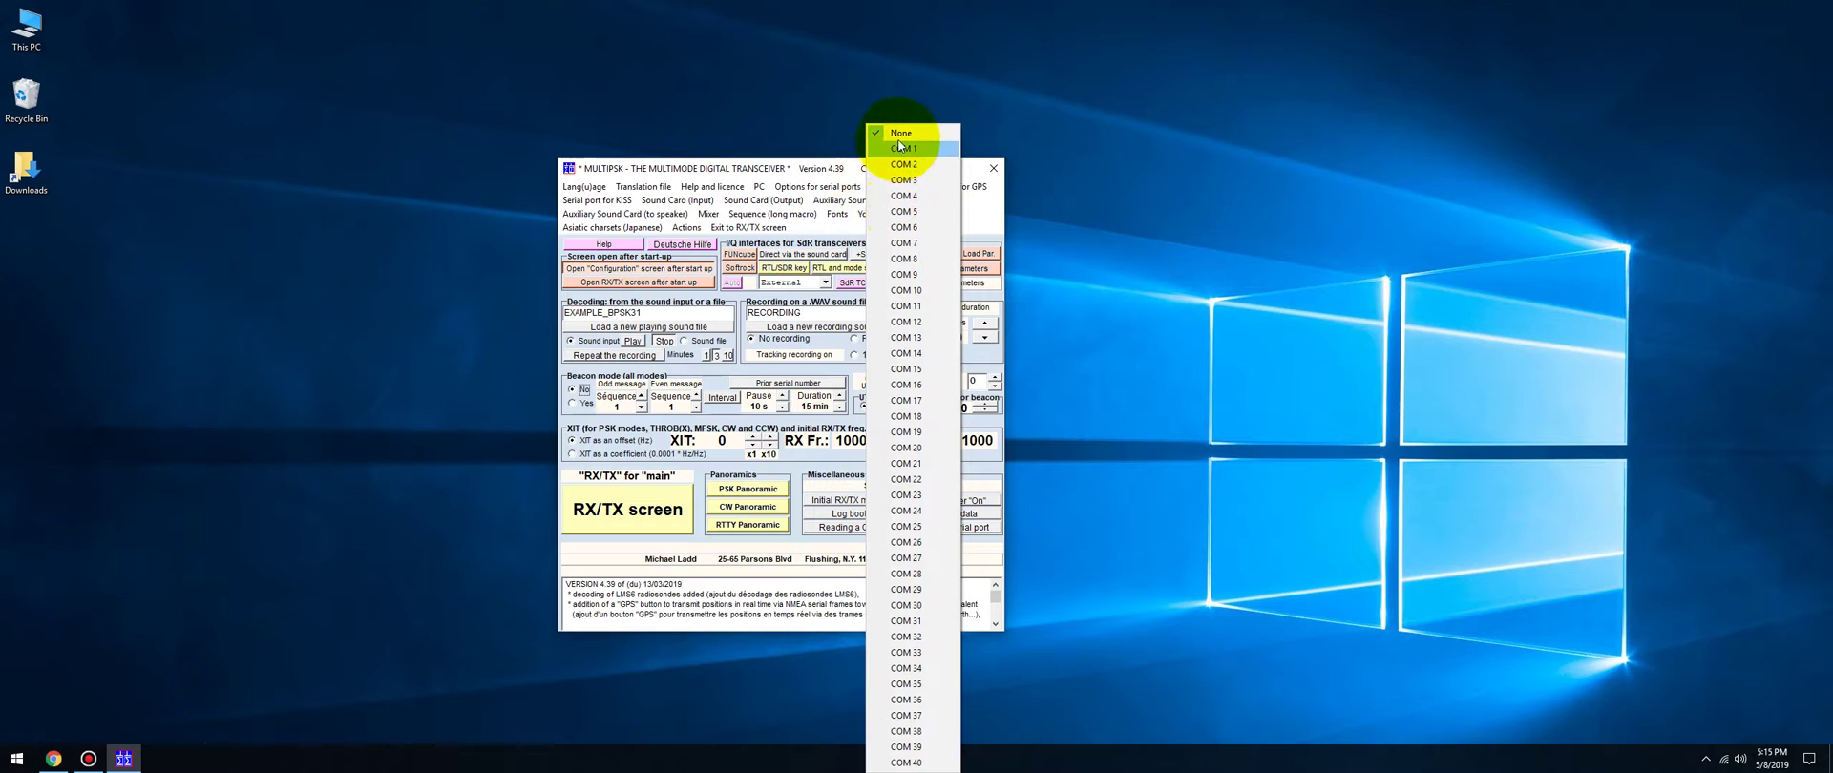
pyautogui.click(940, 133)
pyautogui.click(940, 199)
pyautogui.click(829, 150)
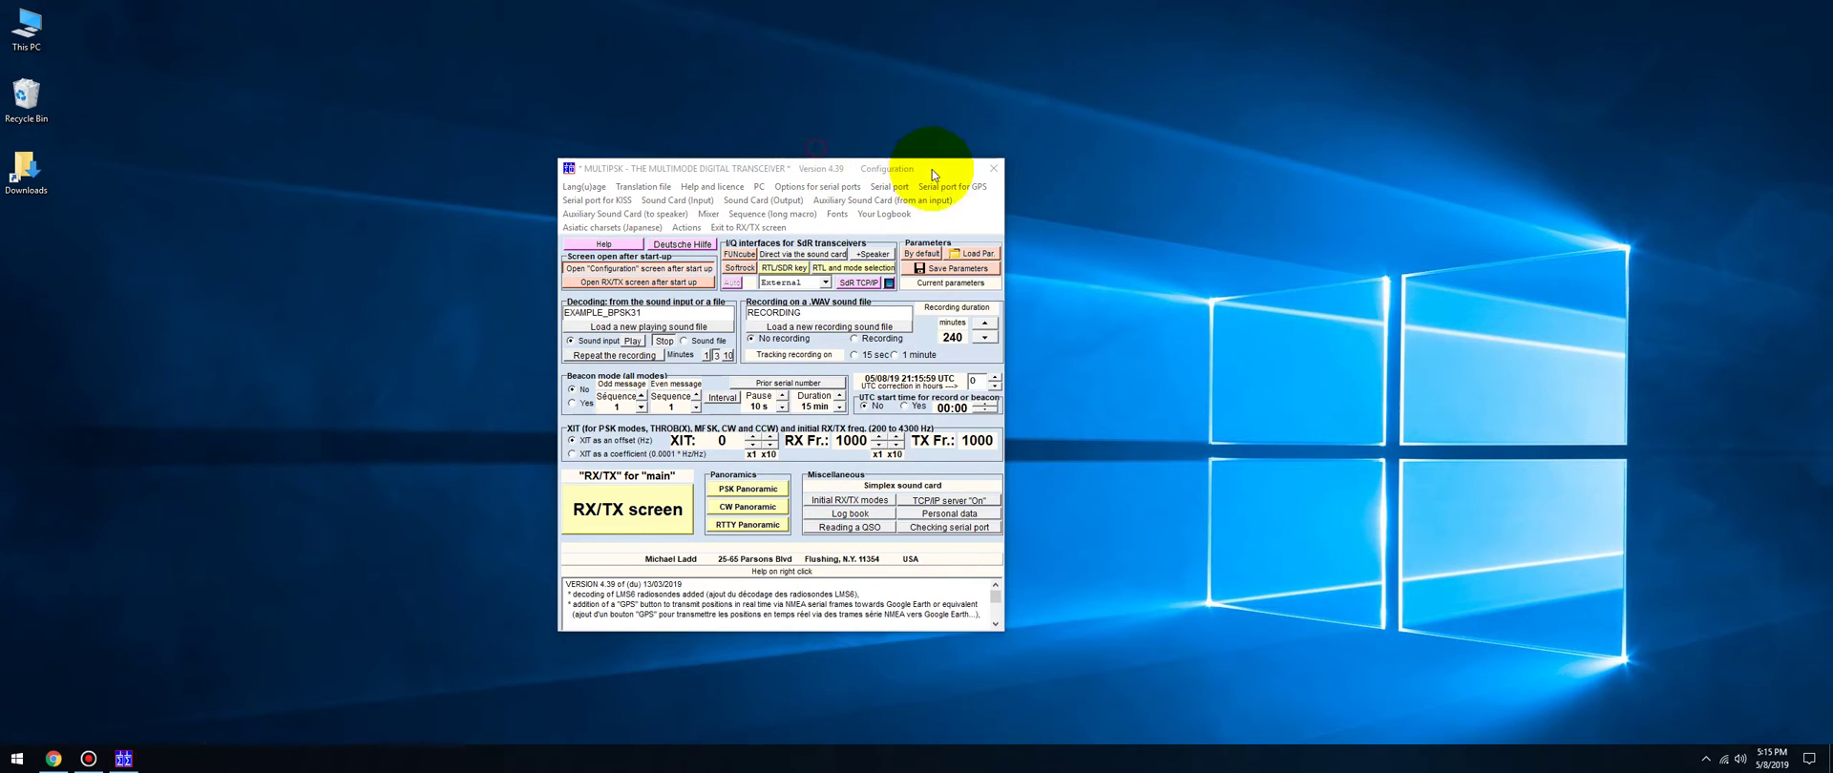
pyautogui.click(939, 187)
pyautogui.click(1029, 134)
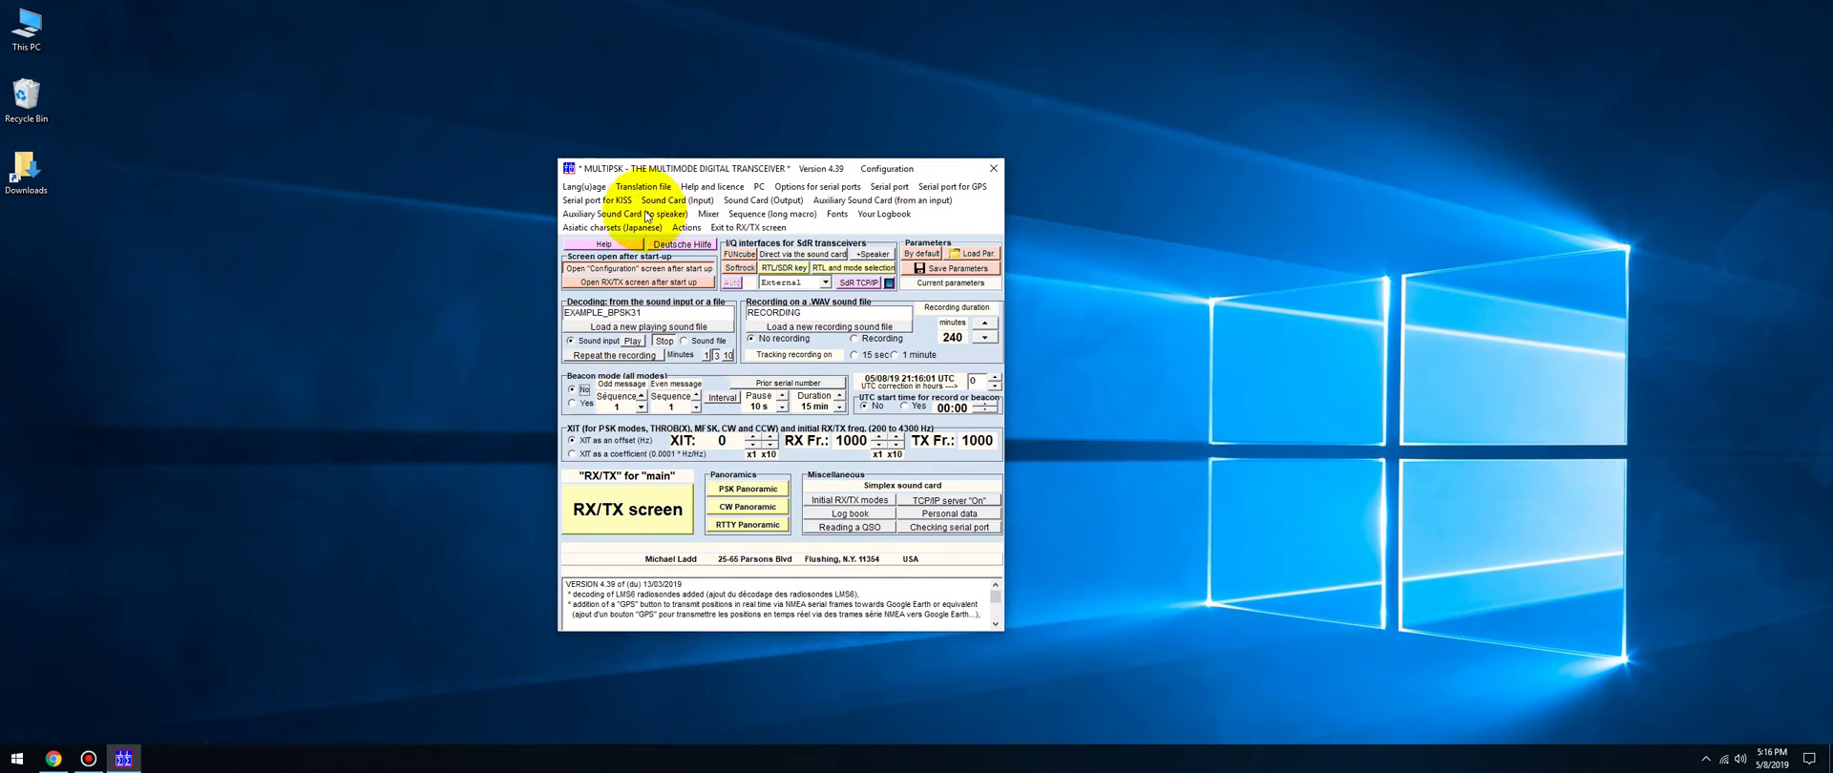
# Step: Set the sound card input to Line 1 (Virtual Audio Cable) and the output to Line (Steinberg UR22mkII)
pyautogui.click(583, 187)
pyautogui.moveTo(685, 199)
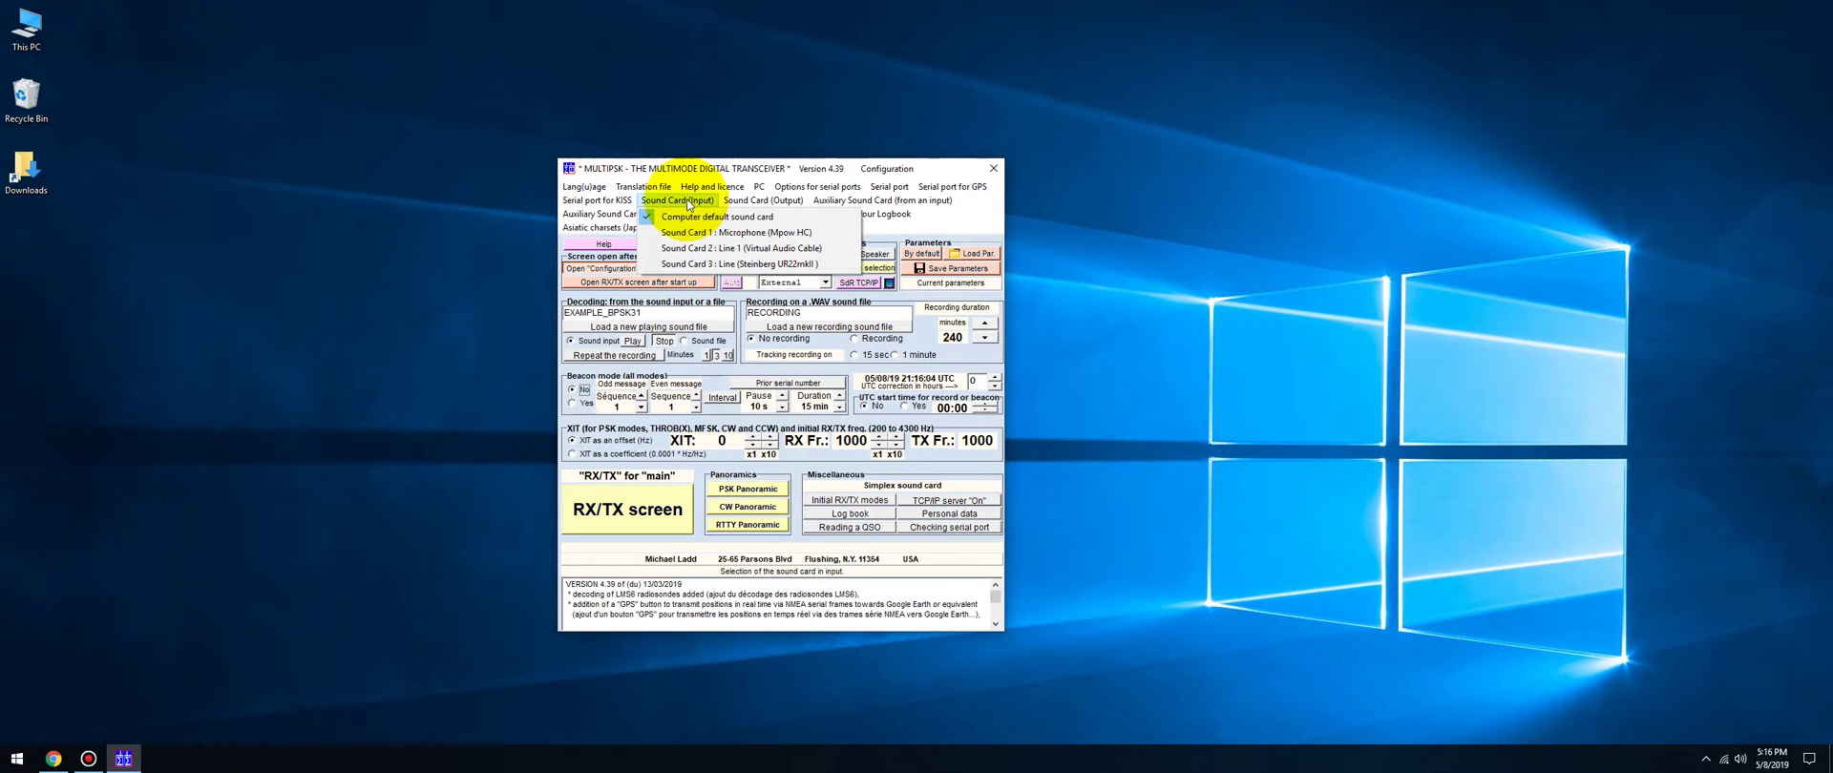
pyautogui.click(714, 248)
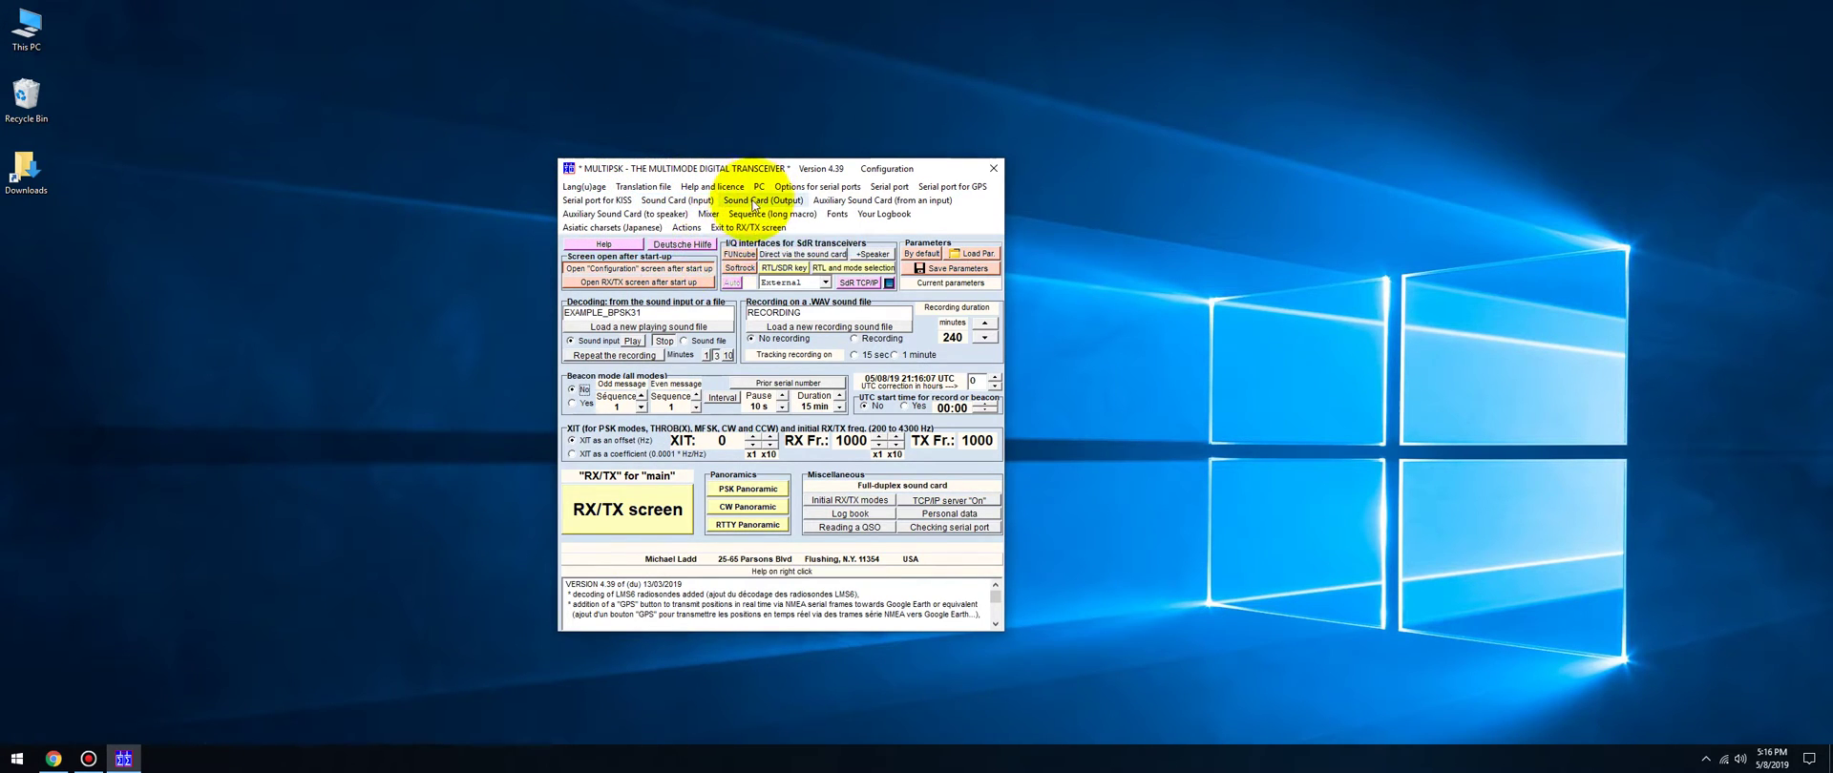
pyautogui.moveTo(752, 206)
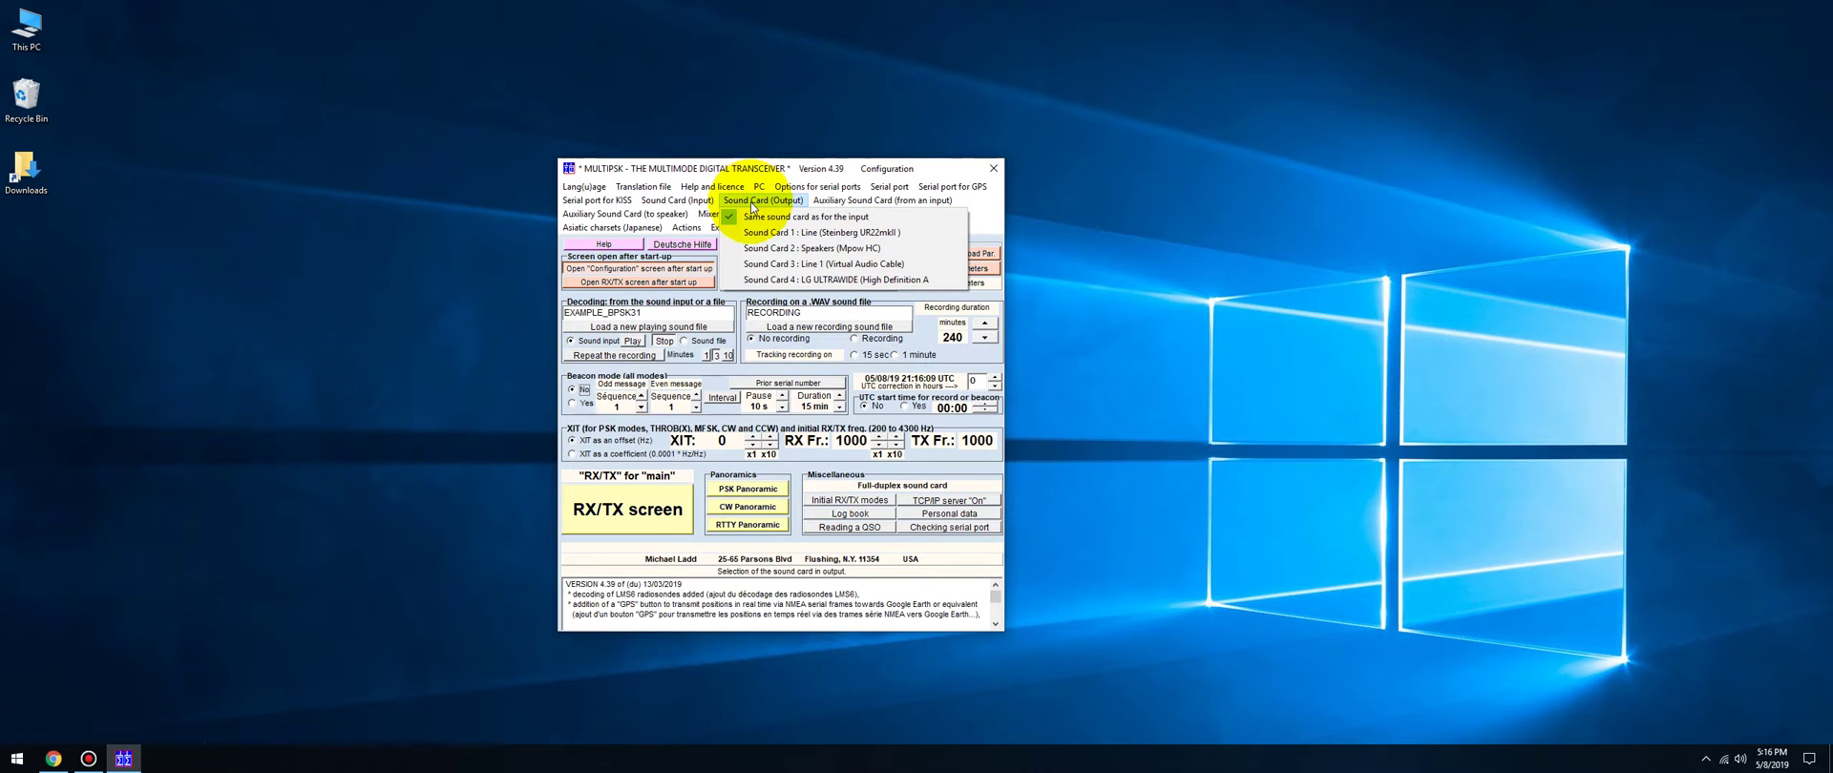
pyautogui.click(823, 235)
# Step: Review the auxiliary sound card choices and the COM port list for the KISS serial port
pyautogui.click(842, 201)
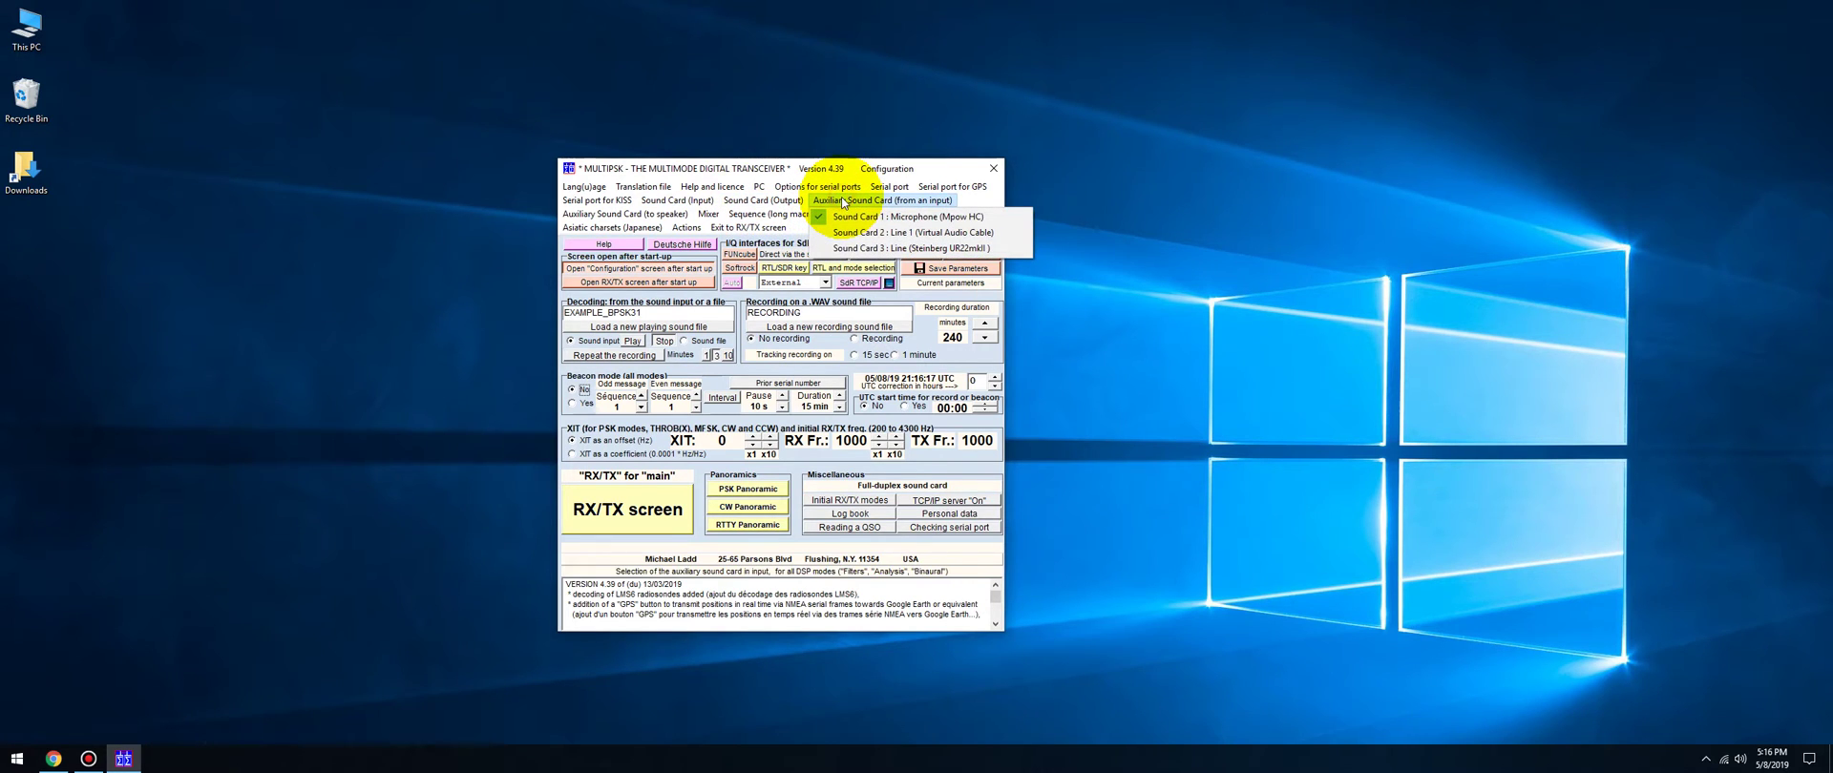
pyautogui.click(635, 214)
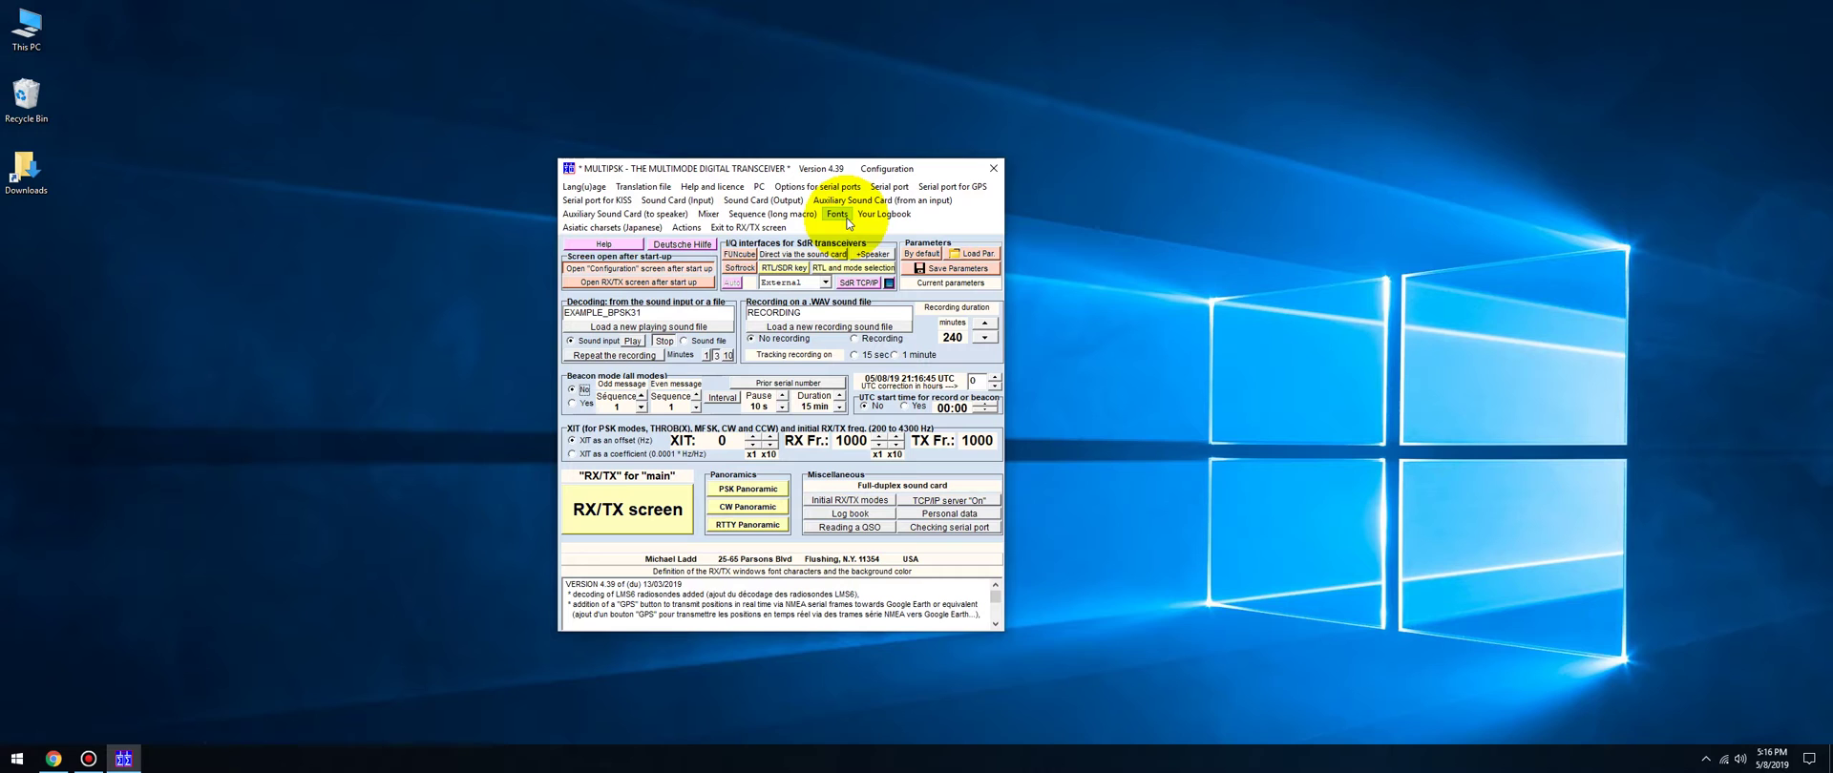
pyautogui.click(817, 187)
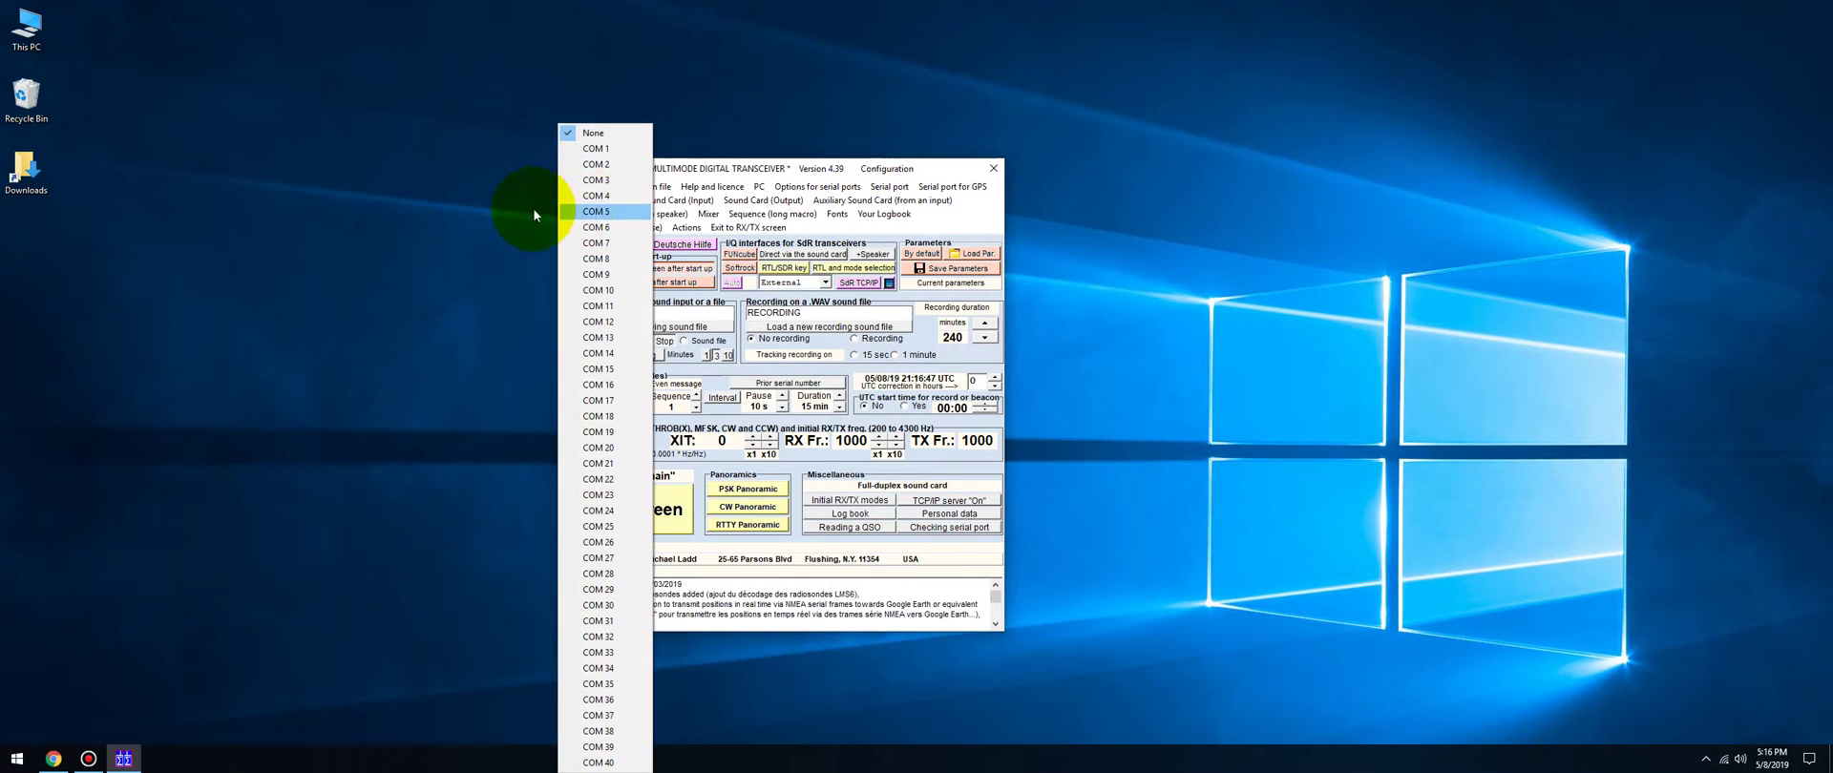
# Step: View the RX/TX screen, dismiss its frequency list and return to the configuration screen
pyautogui.moveTo(612, 229)
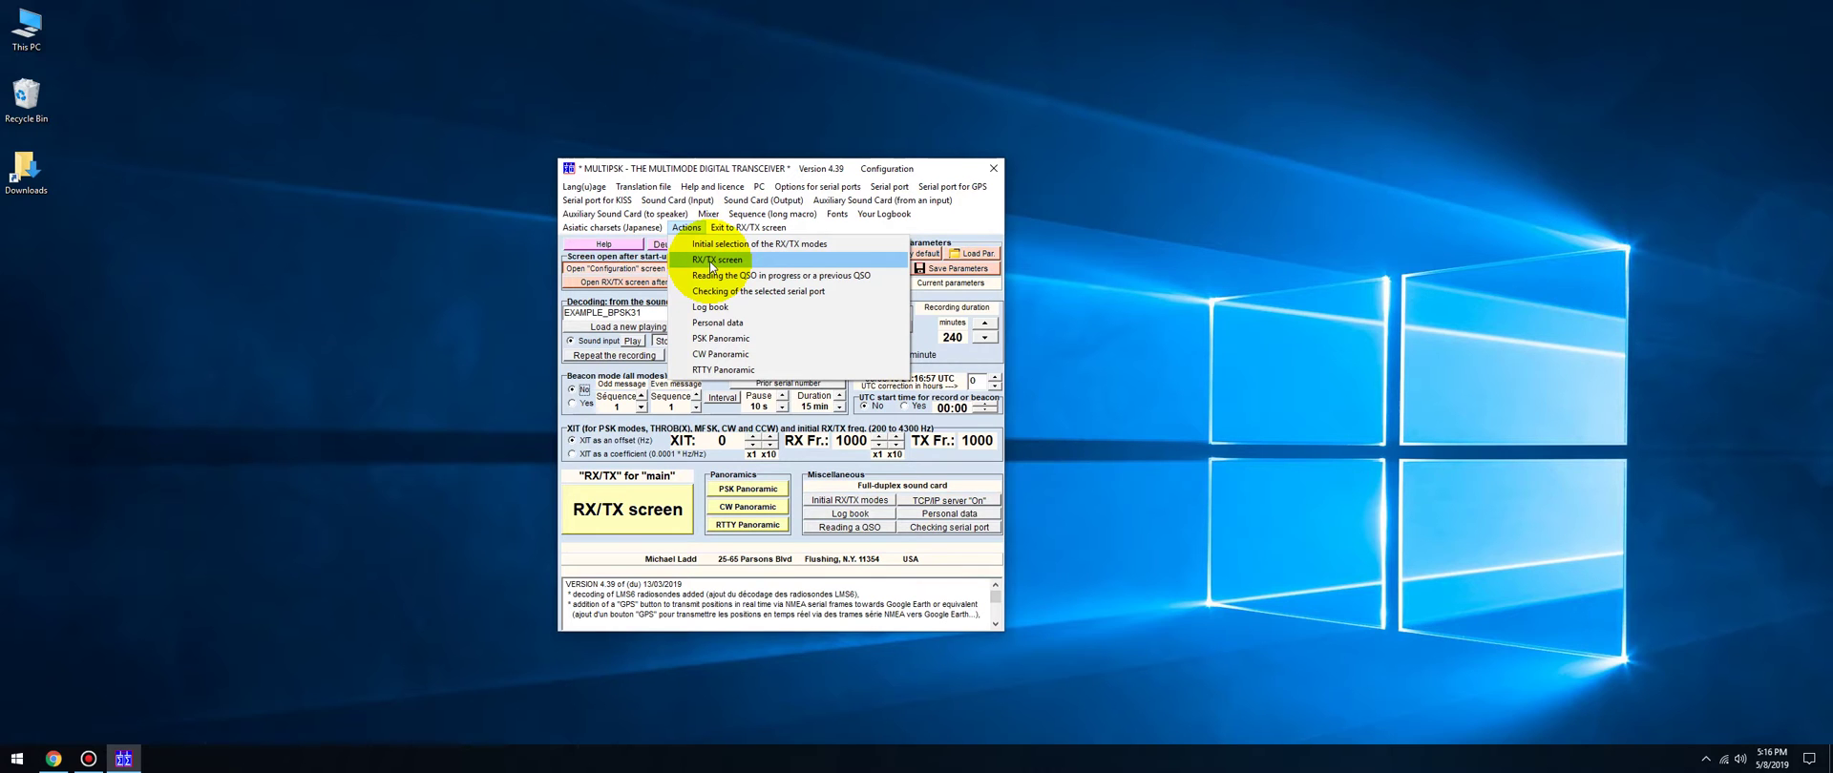
pyautogui.click(710, 266)
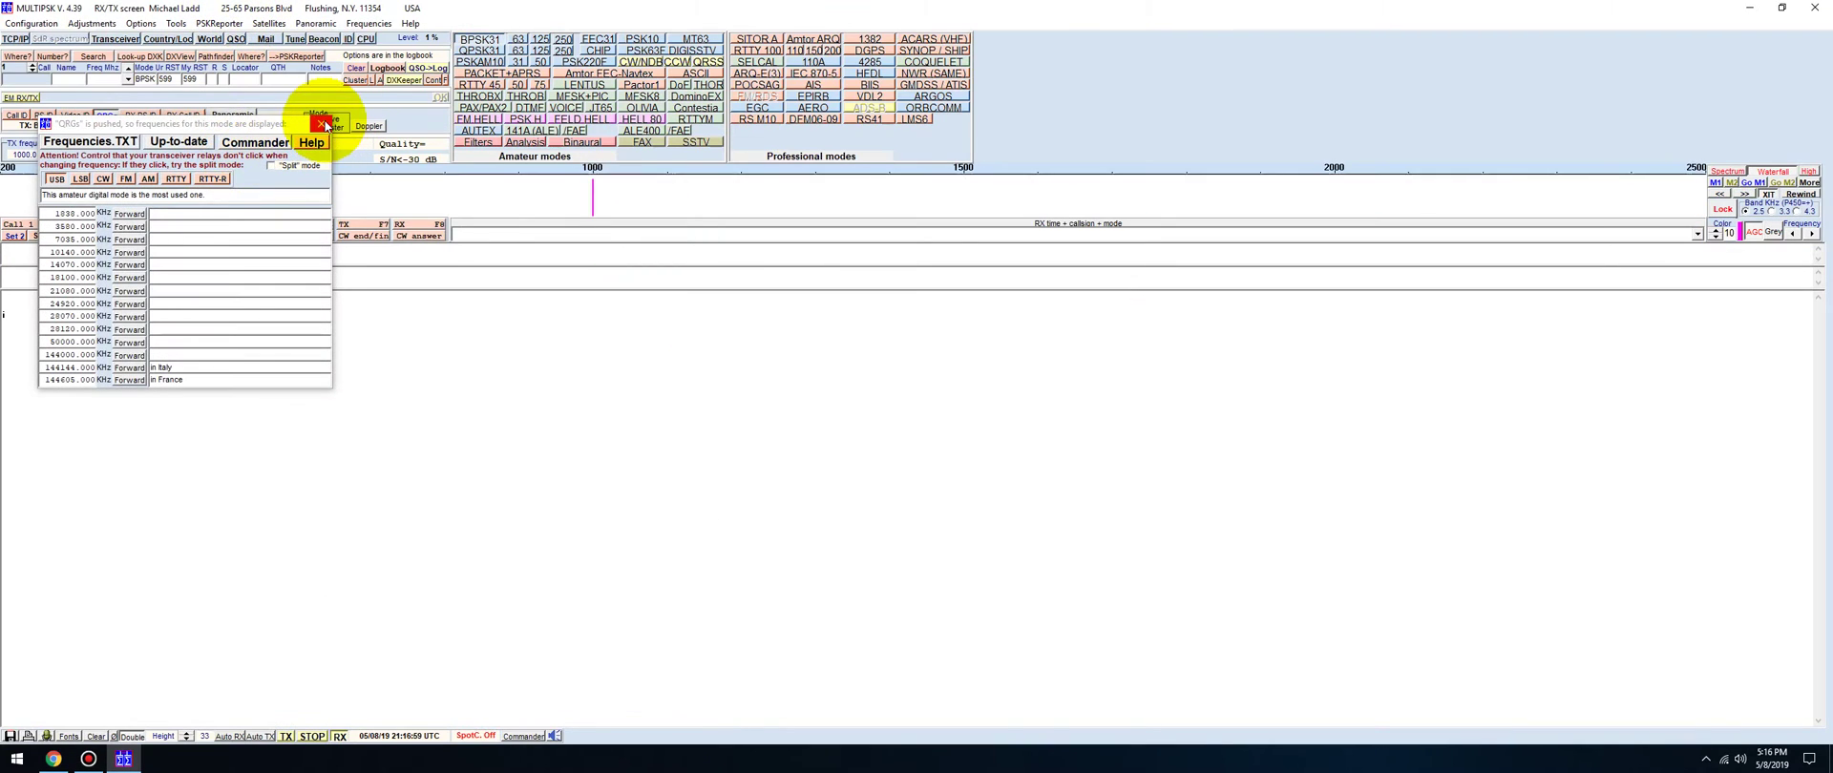
pyautogui.click(325, 124)
pyautogui.click(32, 23)
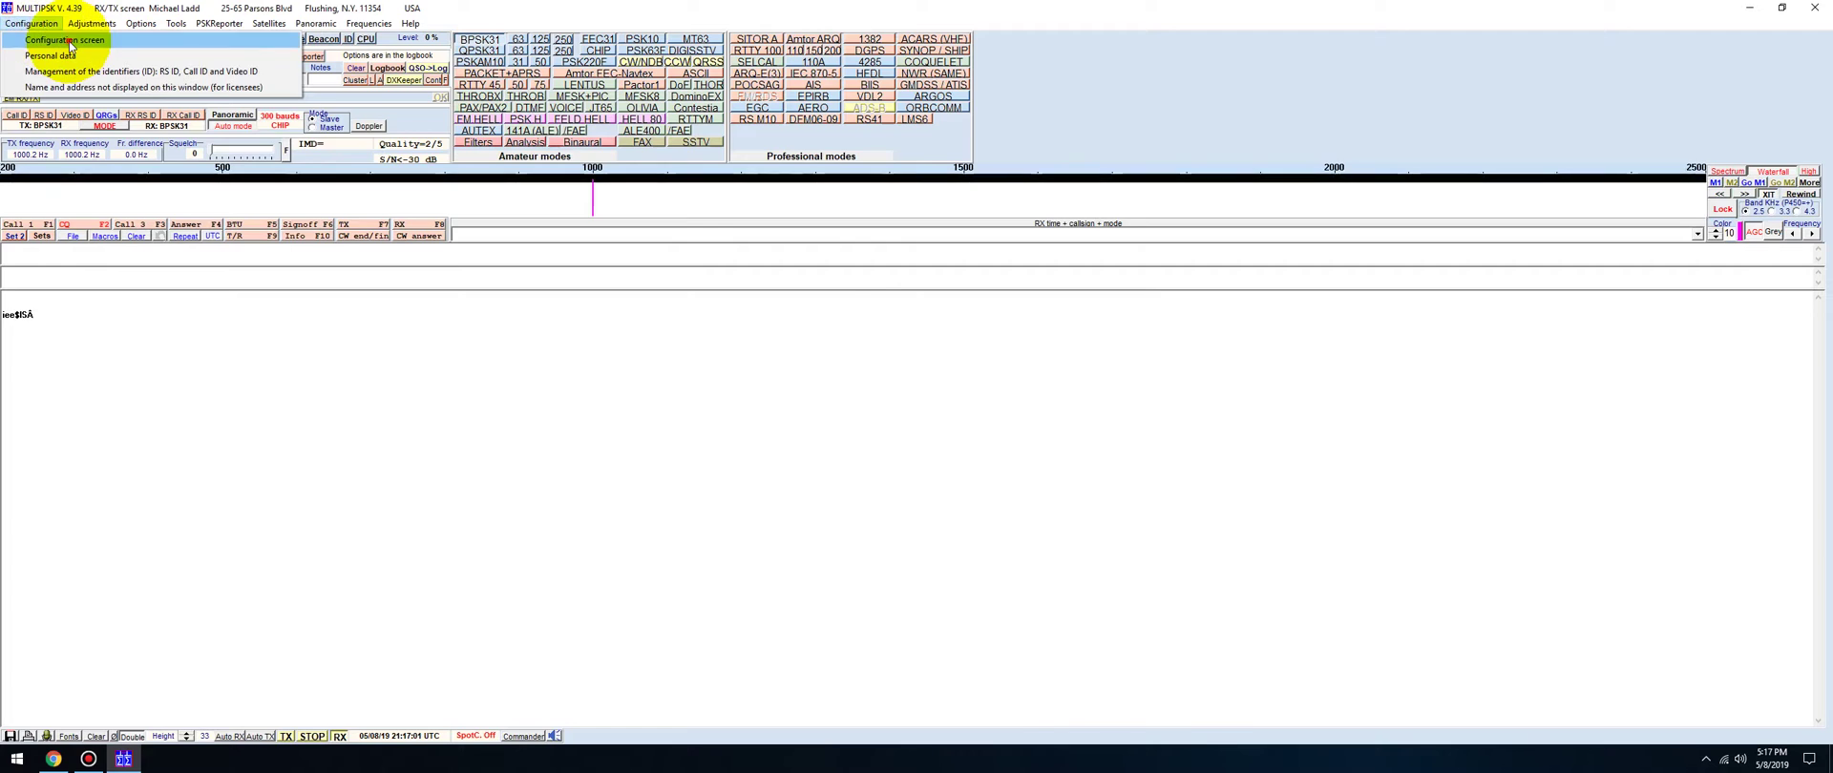
pyautogui.click(69, 42)
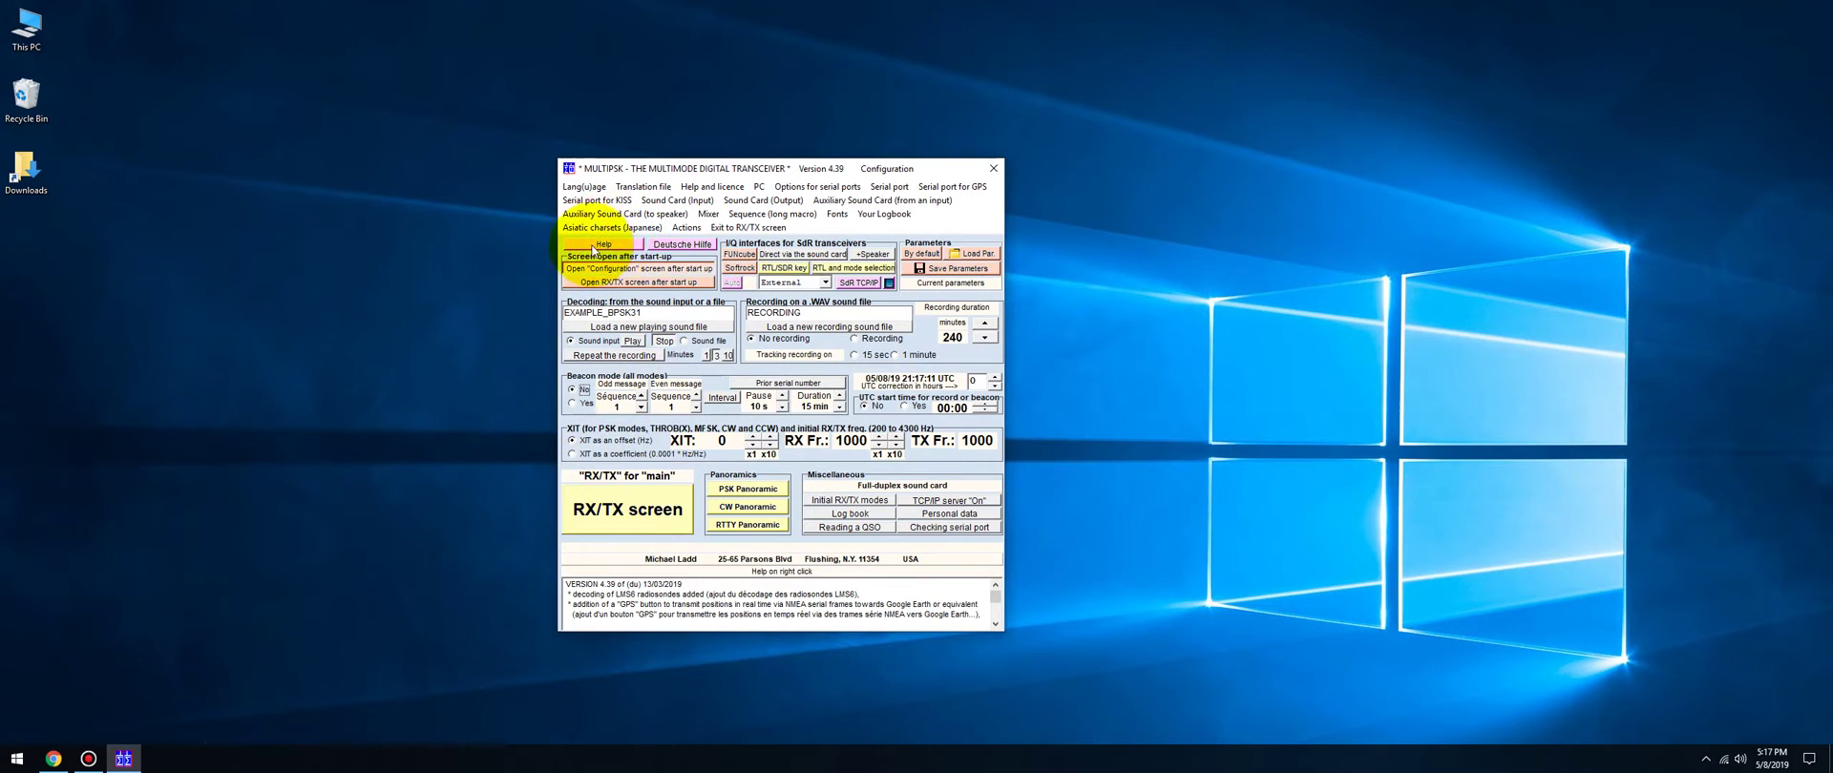
# Step: Open the RX/TX screen again, close it and confirm the exit
pyautogui.click(1194, 285)
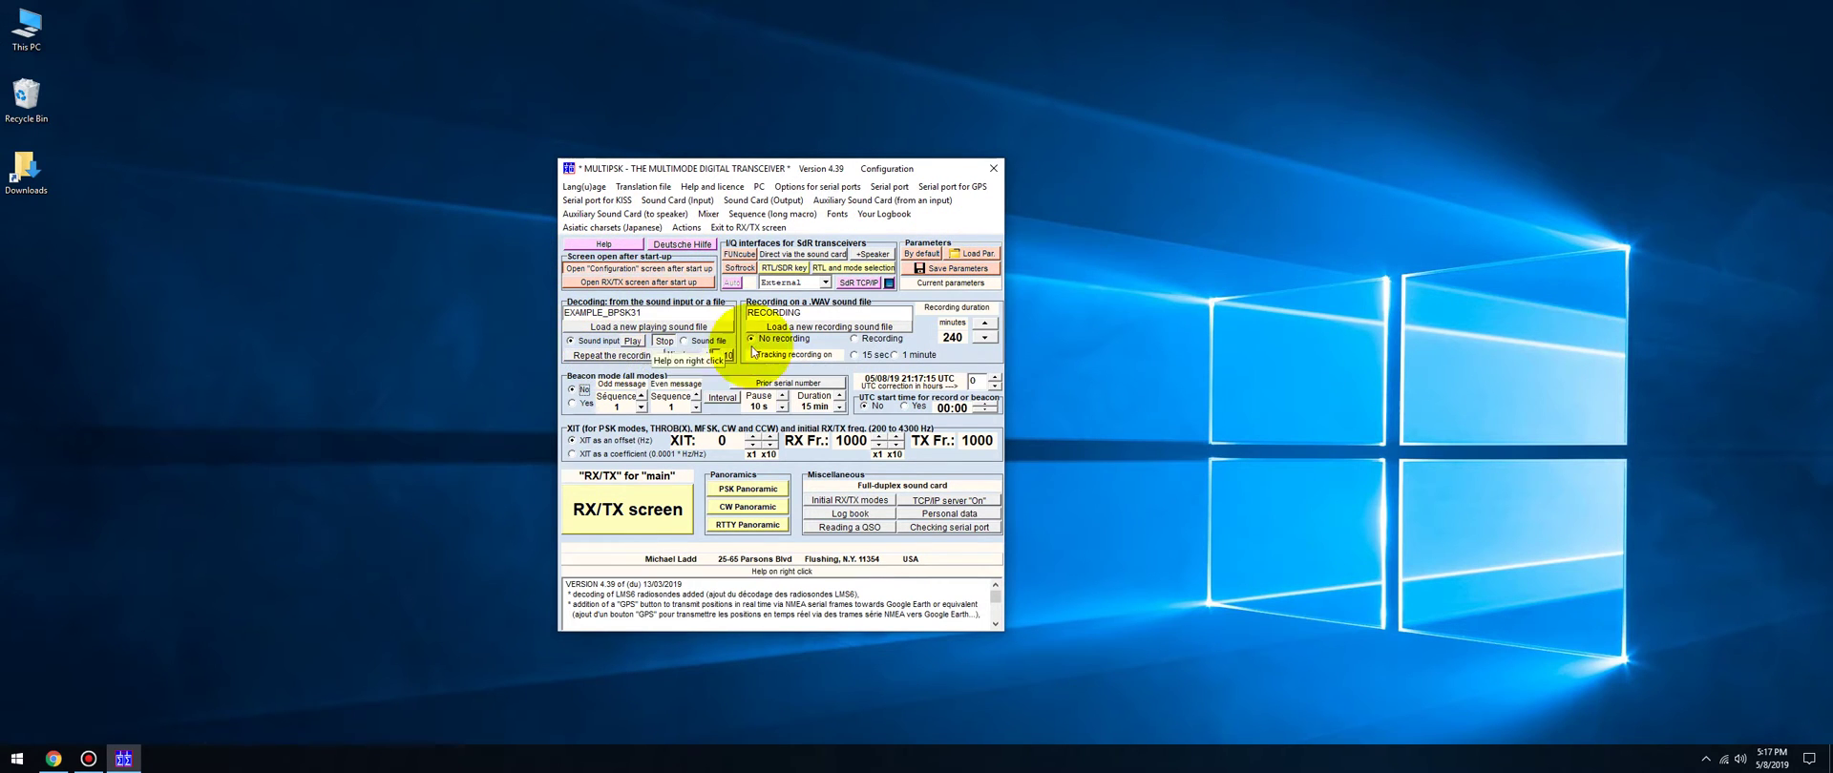
pyautogui.click(628, 509)
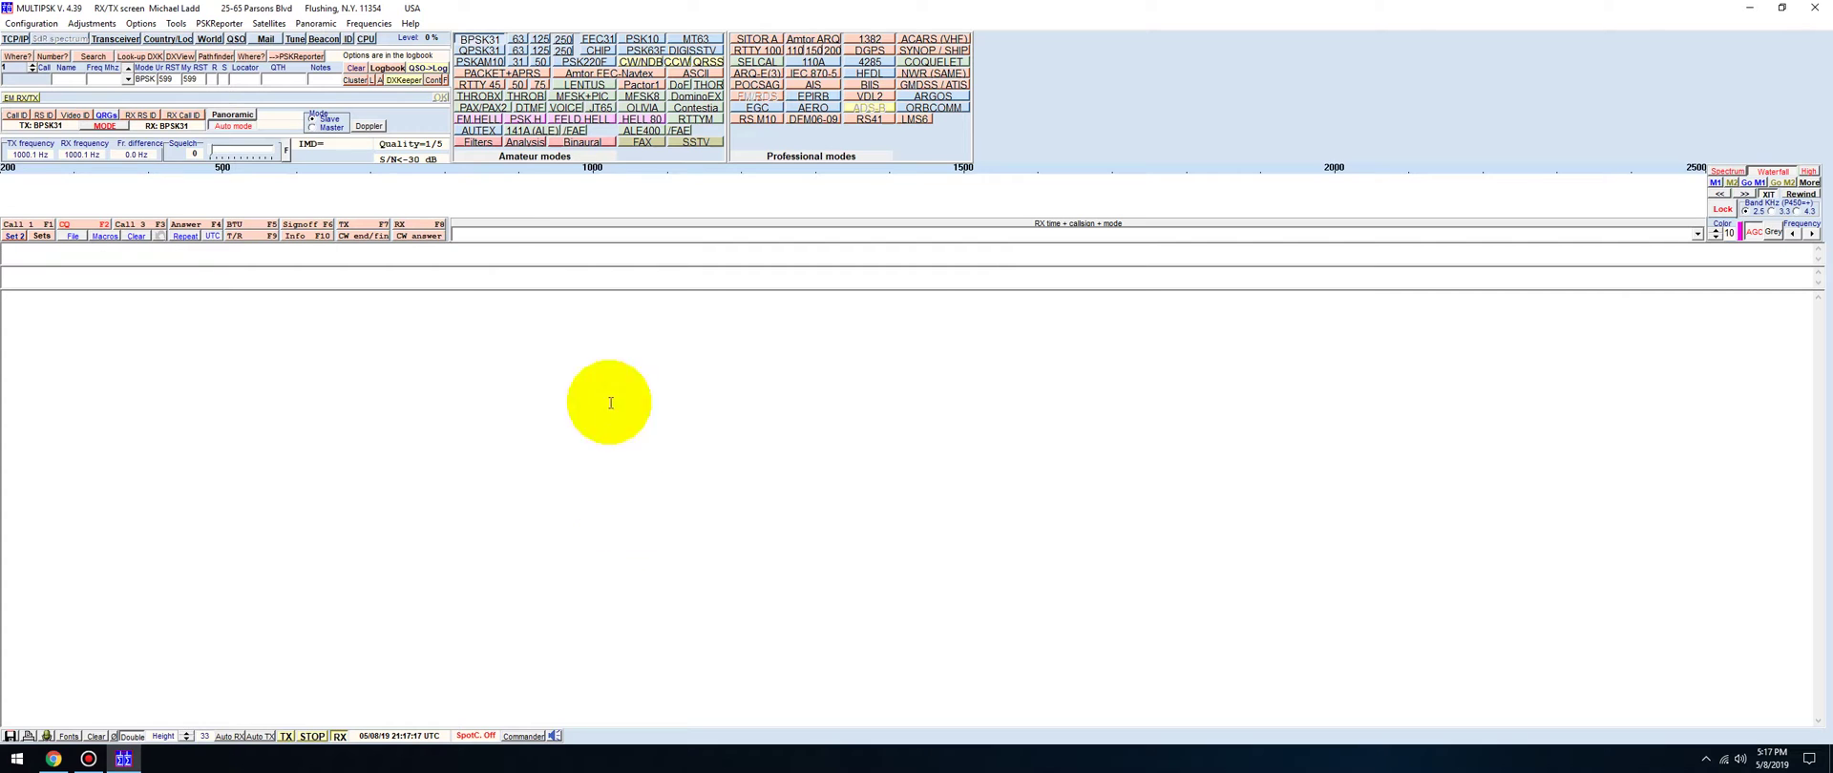
pyautogui.click(1813, 7)
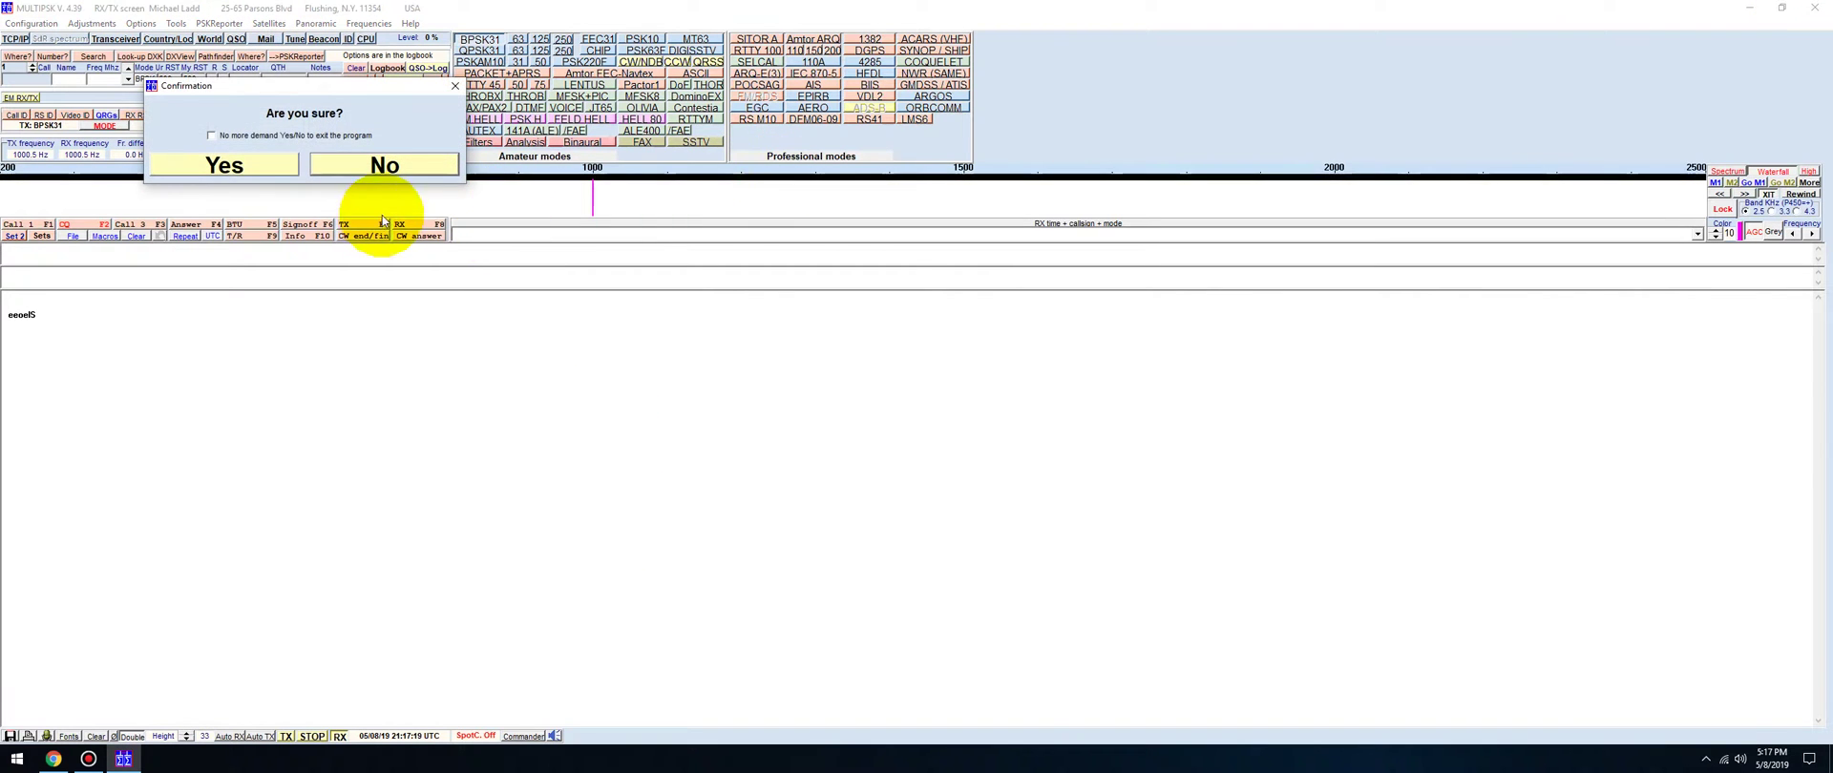
pyautogui.click(238, 164)
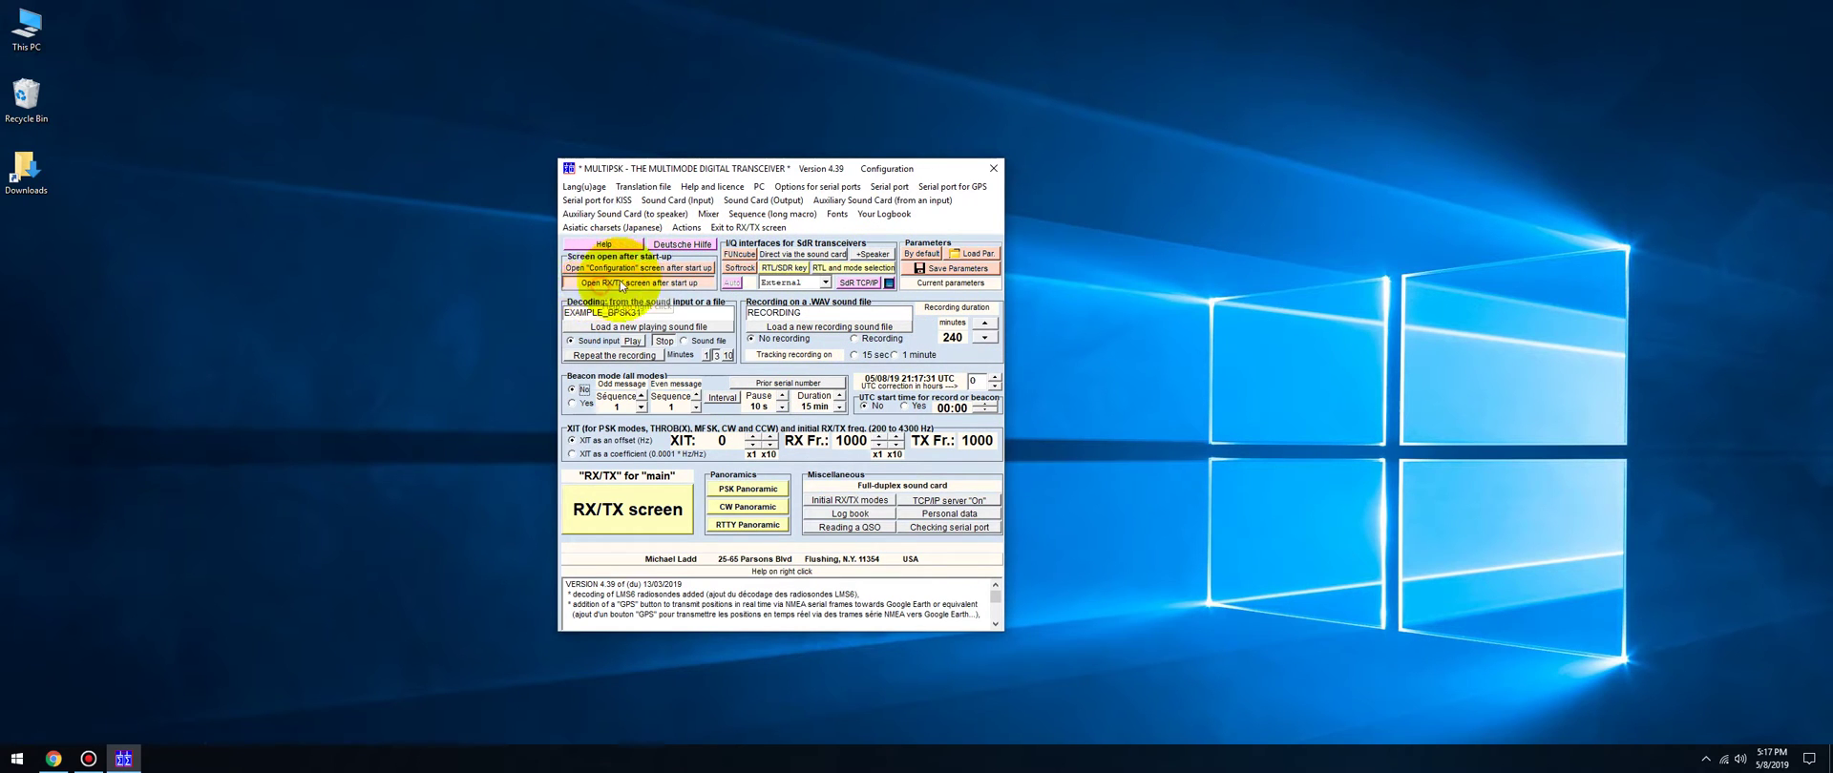
# Step: Save the parameters in the C:\MULTIPSK\CONFIGURATIONS directory and open the RX/TX screen
pyautogui.click(751, 201)
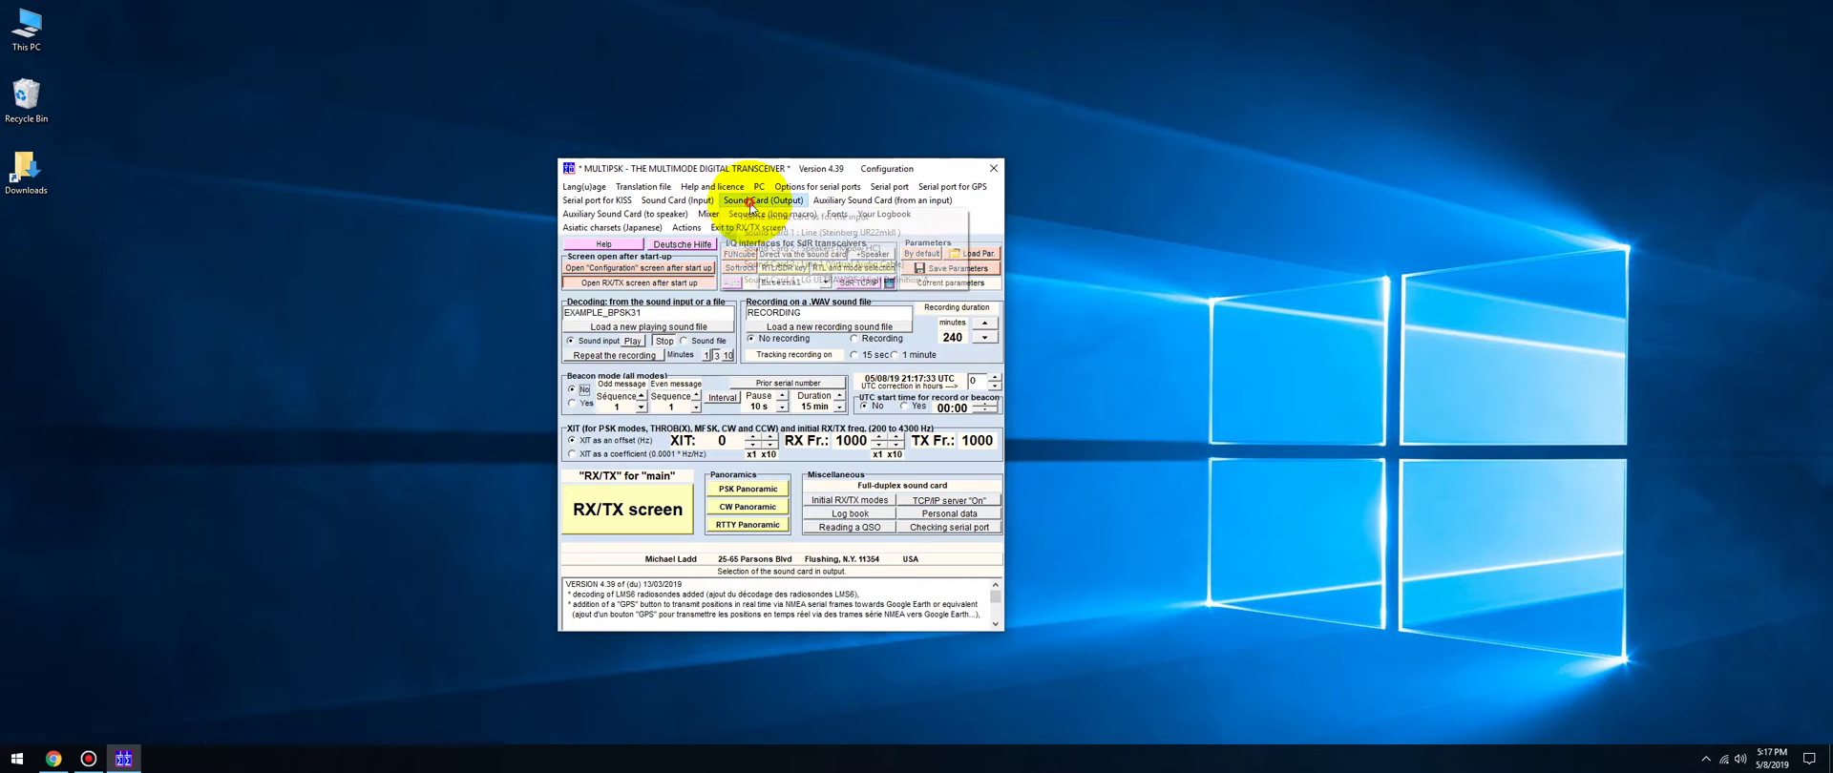
pyautogui.click(1194, 248)
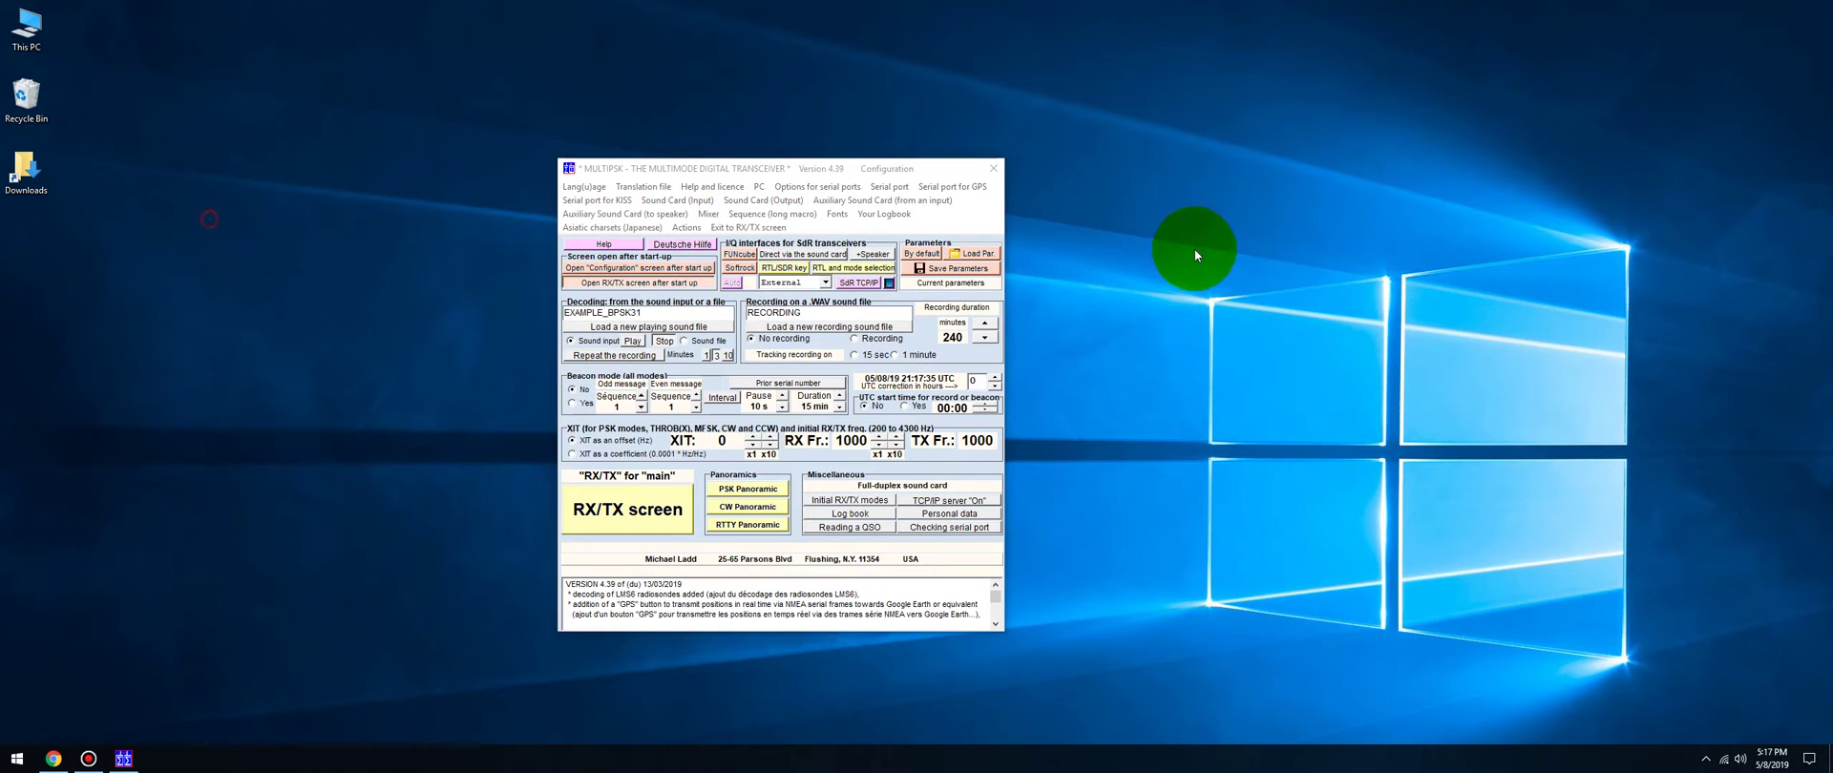
pyautogui.click(933, 271)
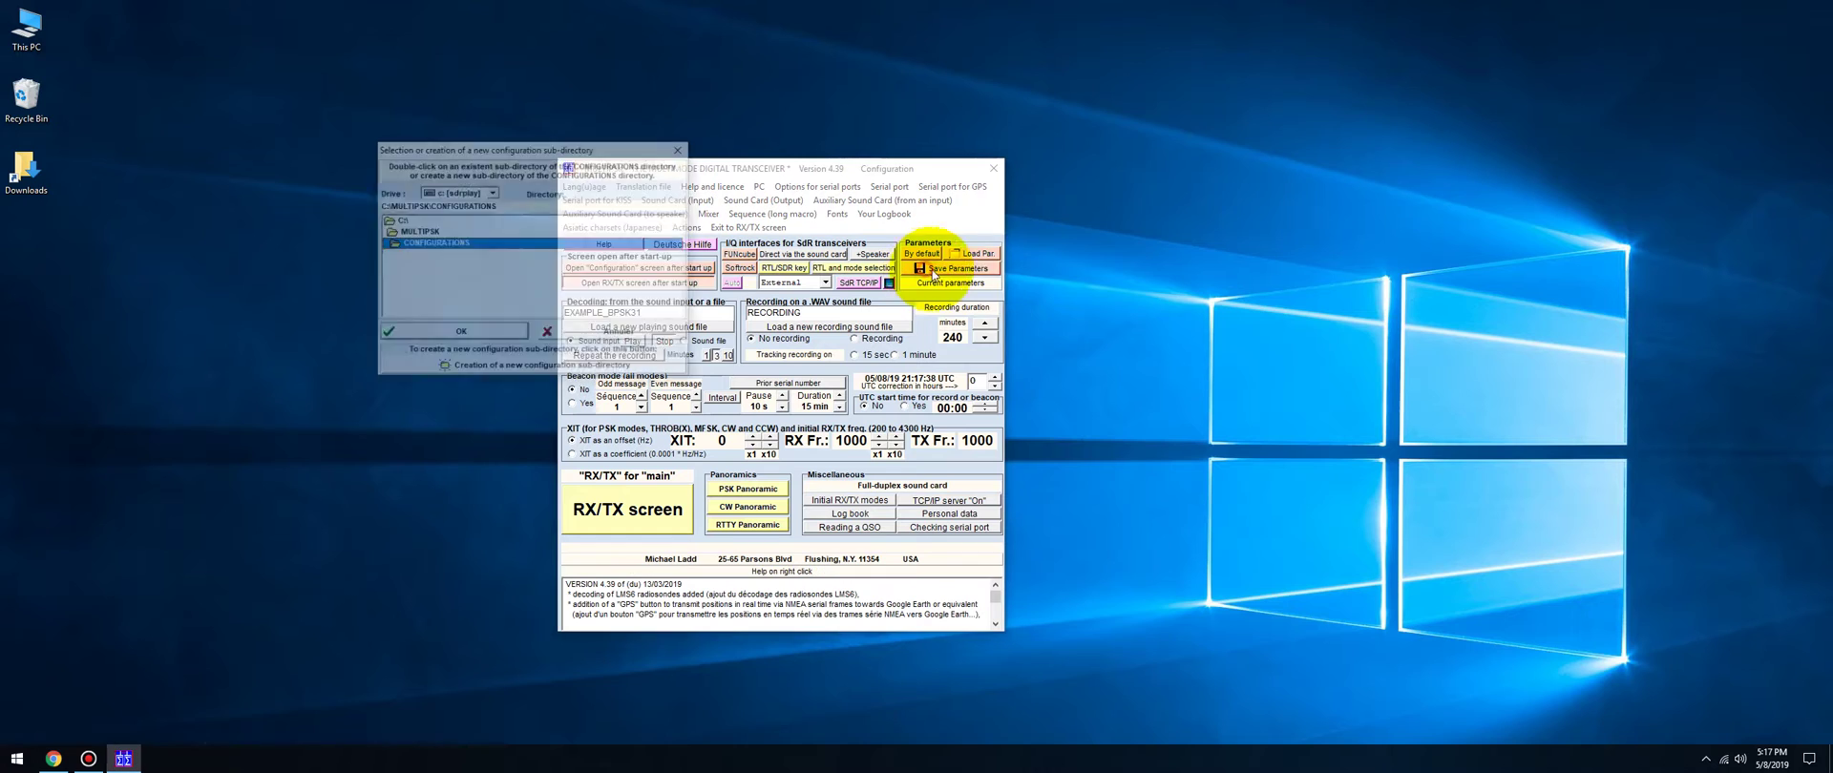
pyautogui.click(459, 329)
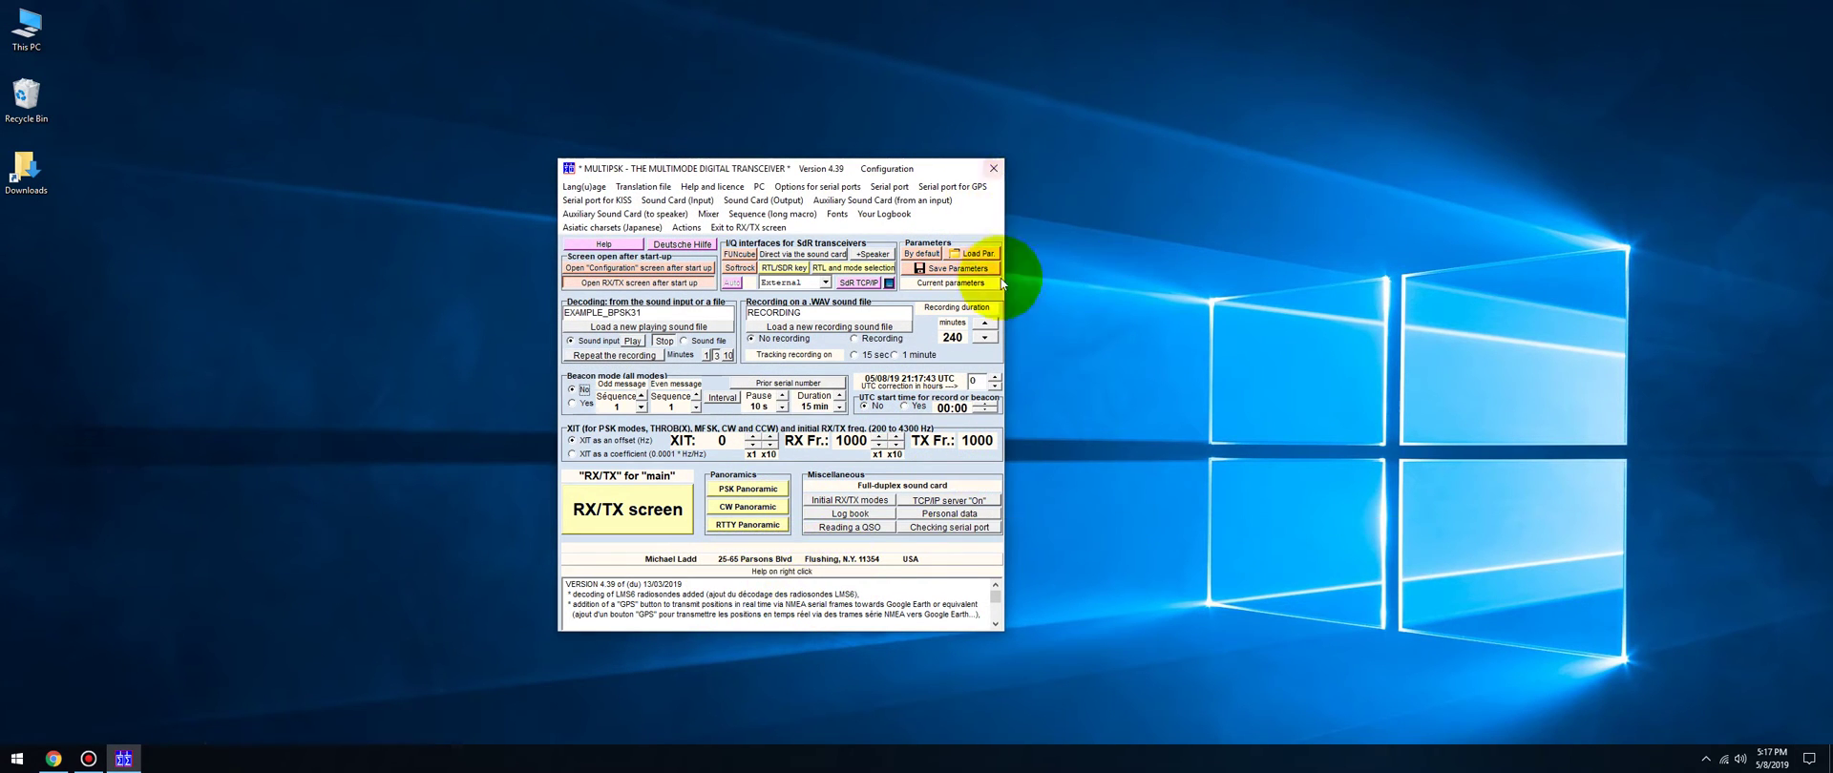
pyautogui.click(627, 519)
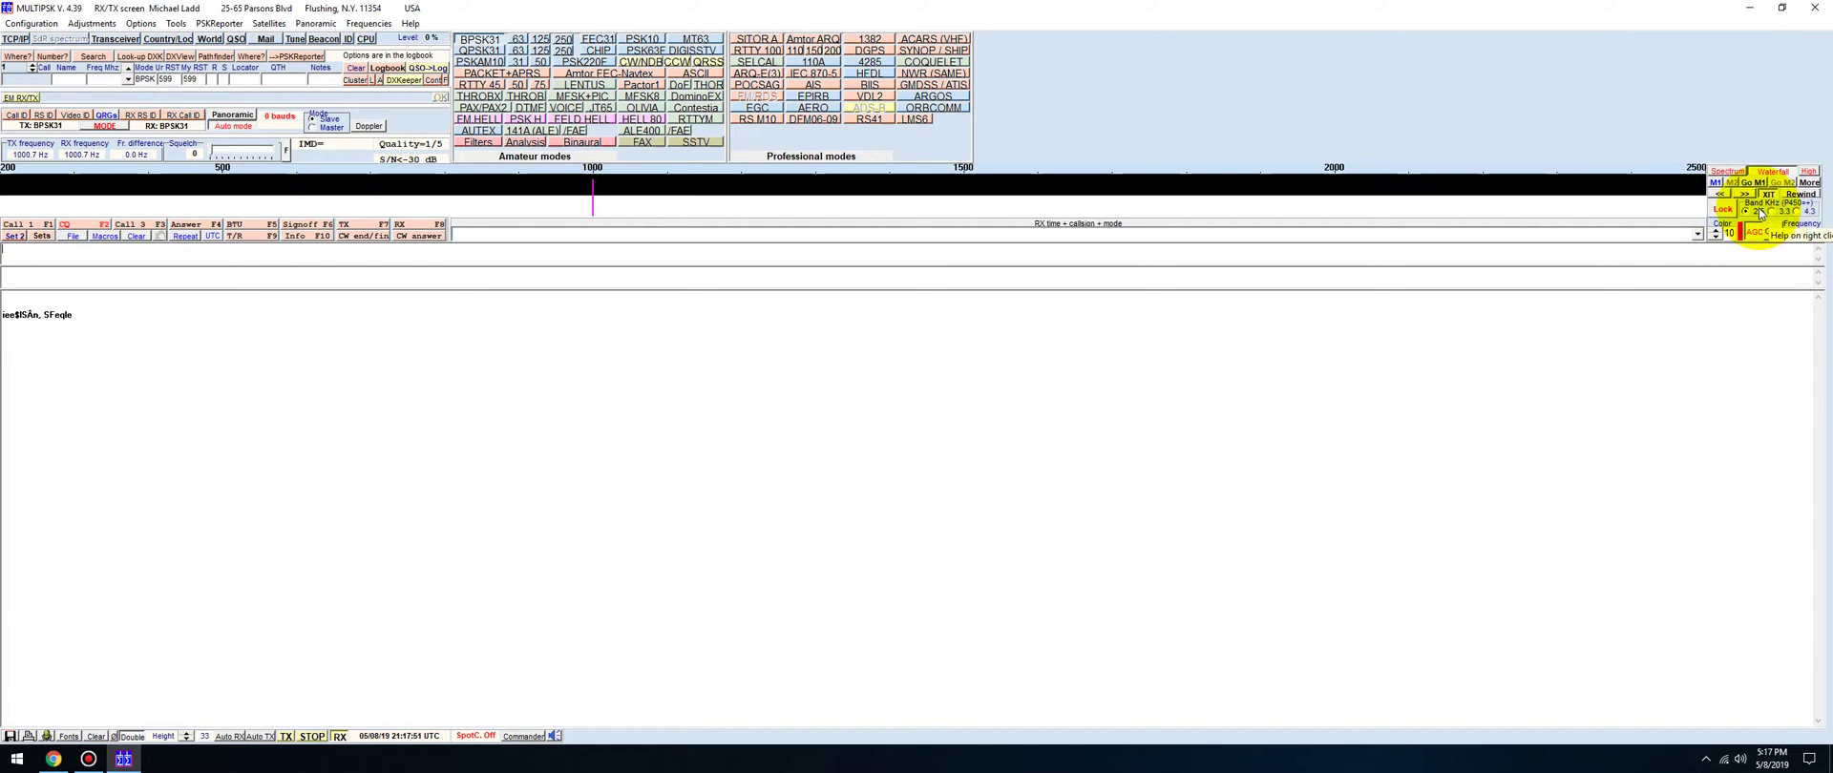
# Step: Compare the available waterfall bandwidths, choose 4.3 kHz and increase the waterfall's height
pyautogui.click(1797, 212)
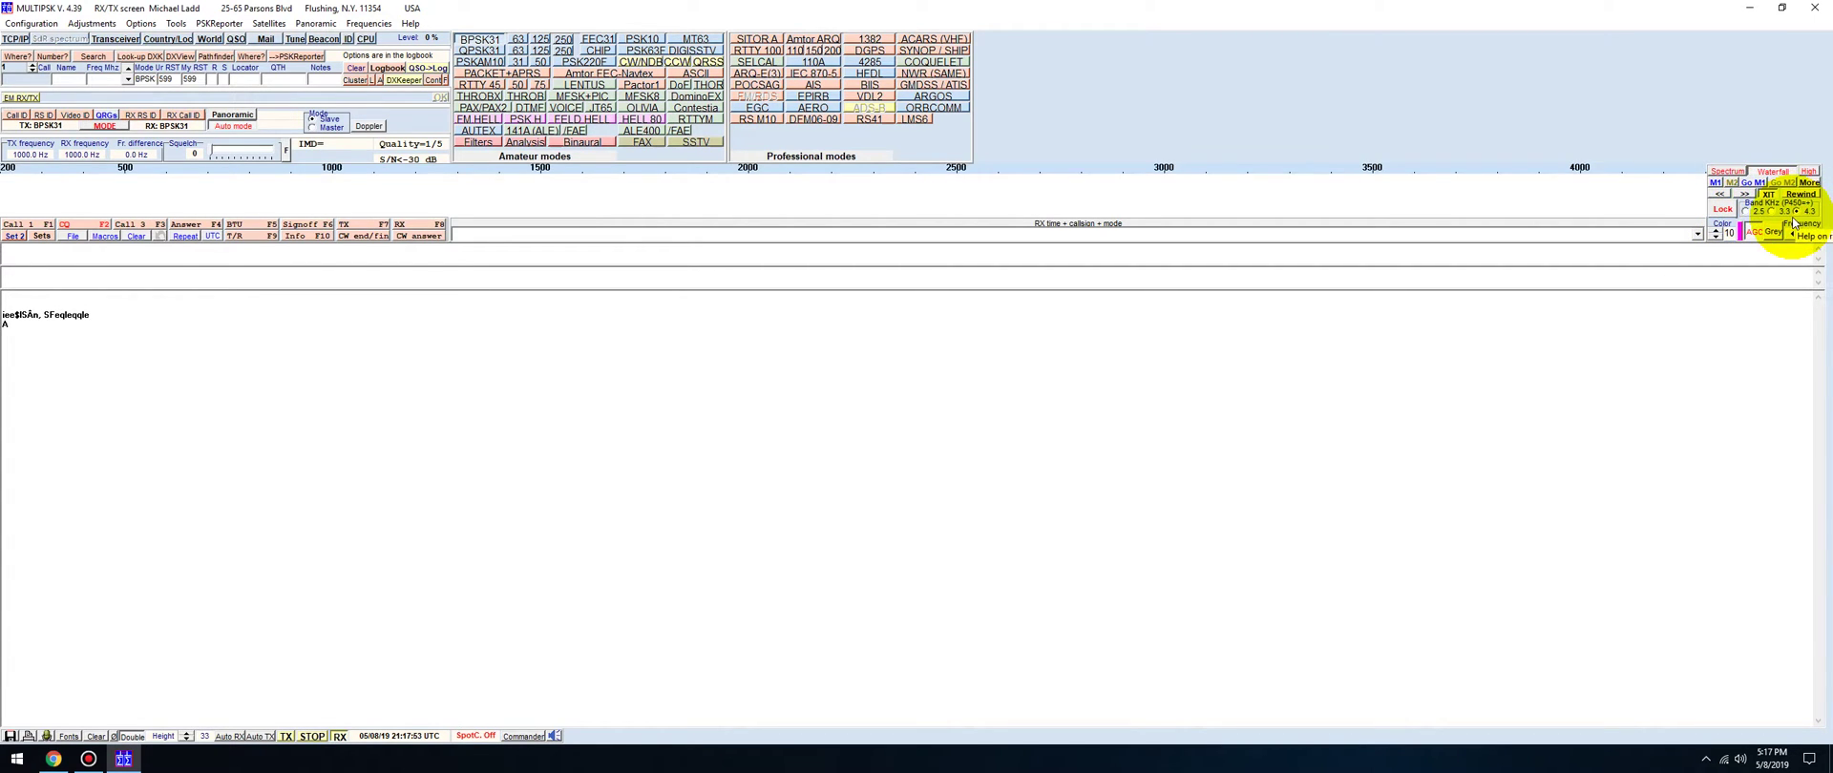
pyautogui.click(1770, 212)
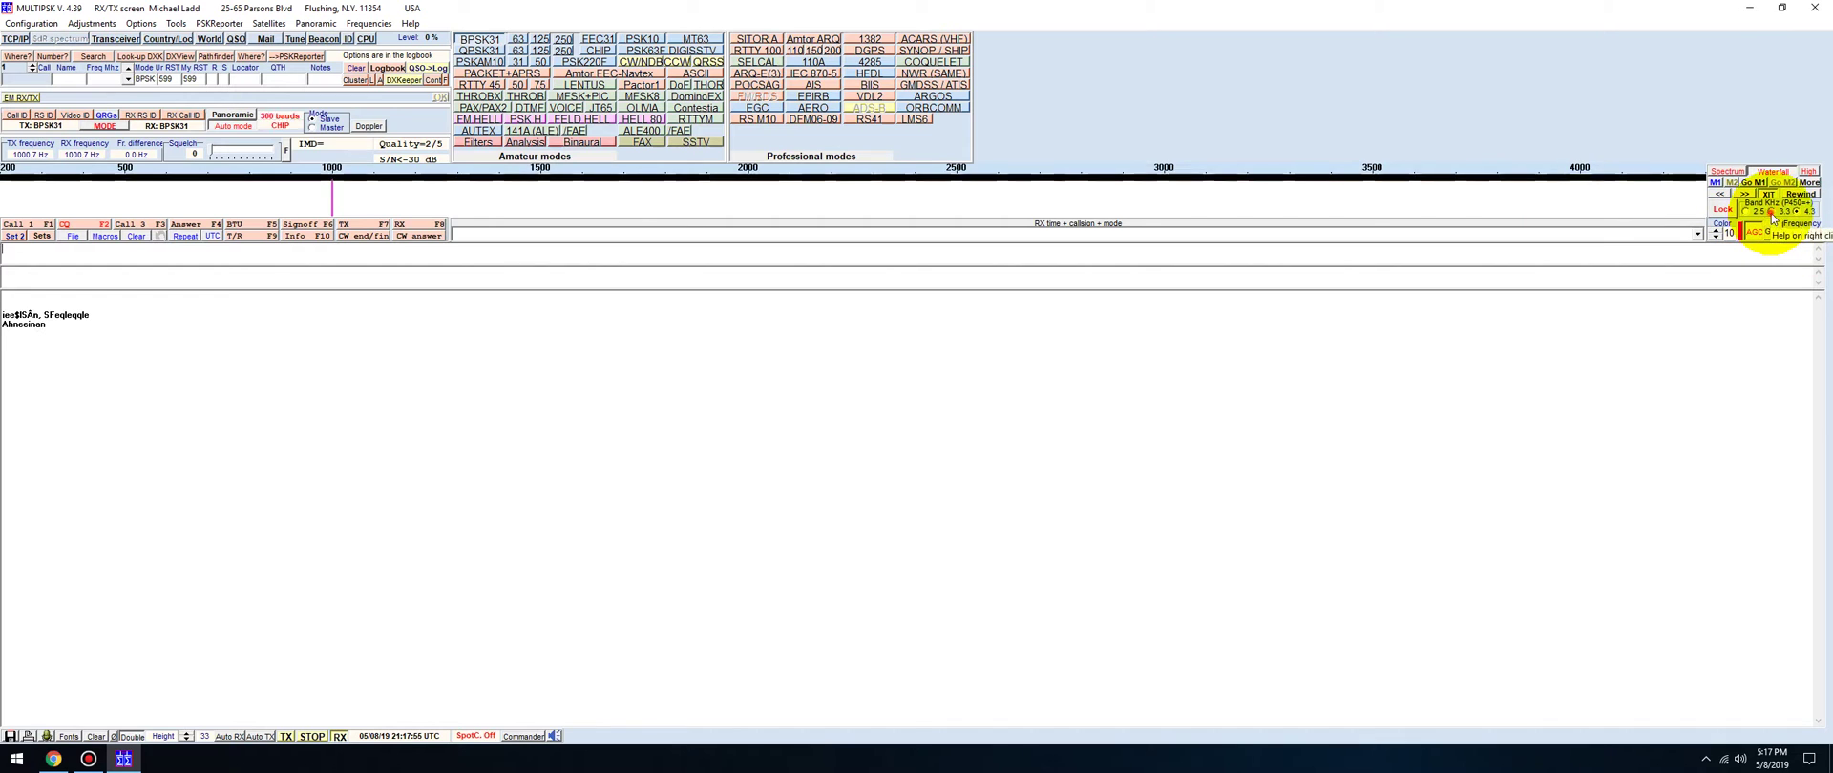
pyautogui.click(1745, 212)
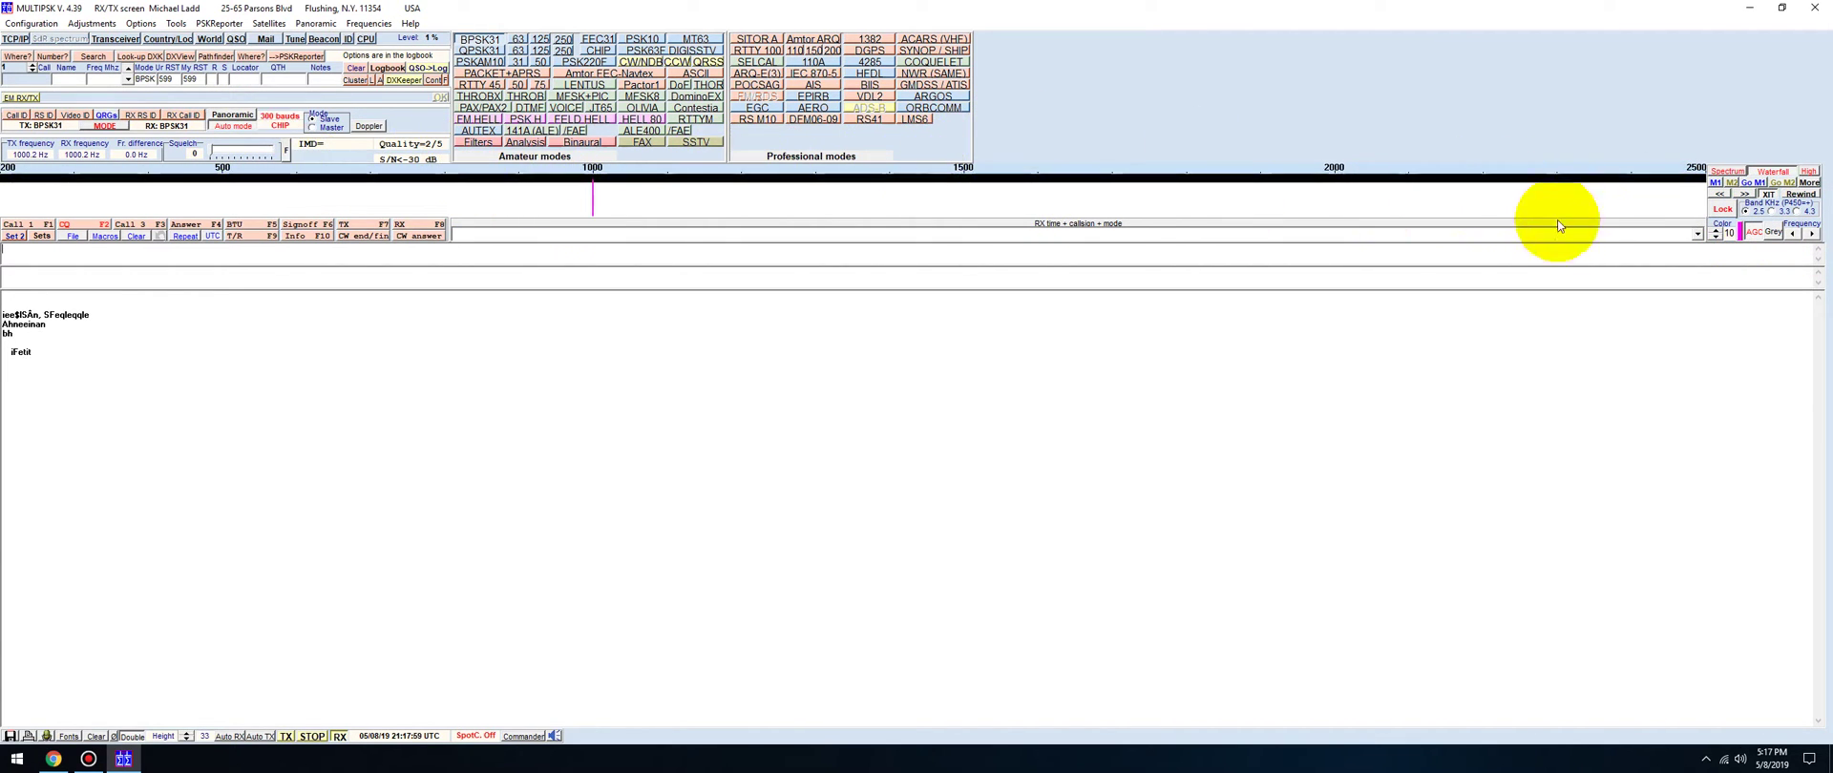
pyautogui.click(1794, 212)
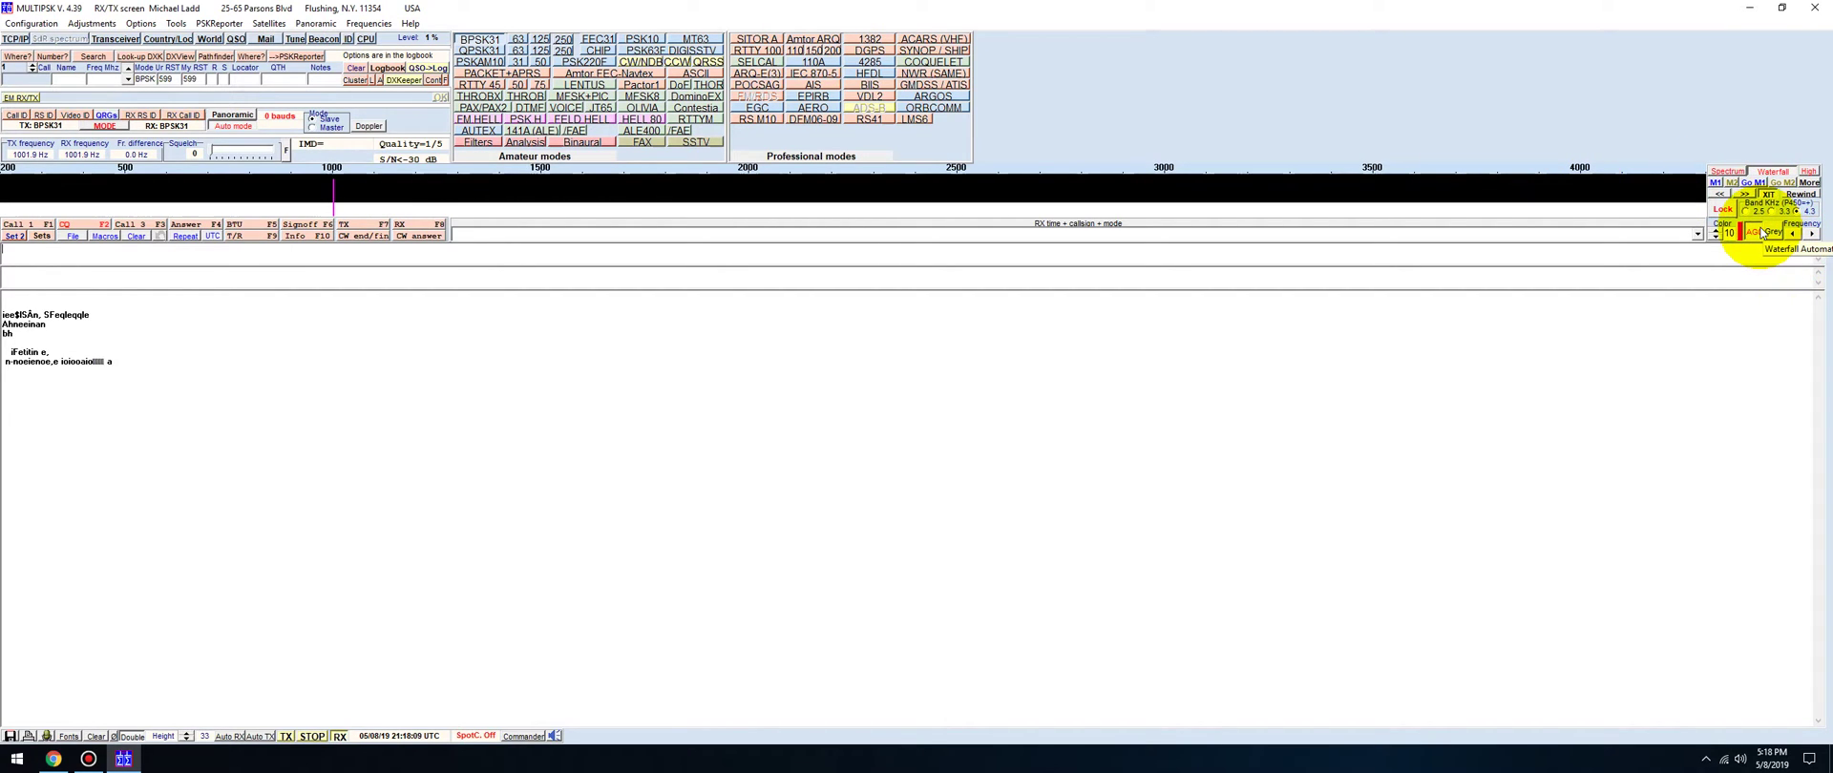
pyautogui.click(1804, 173)
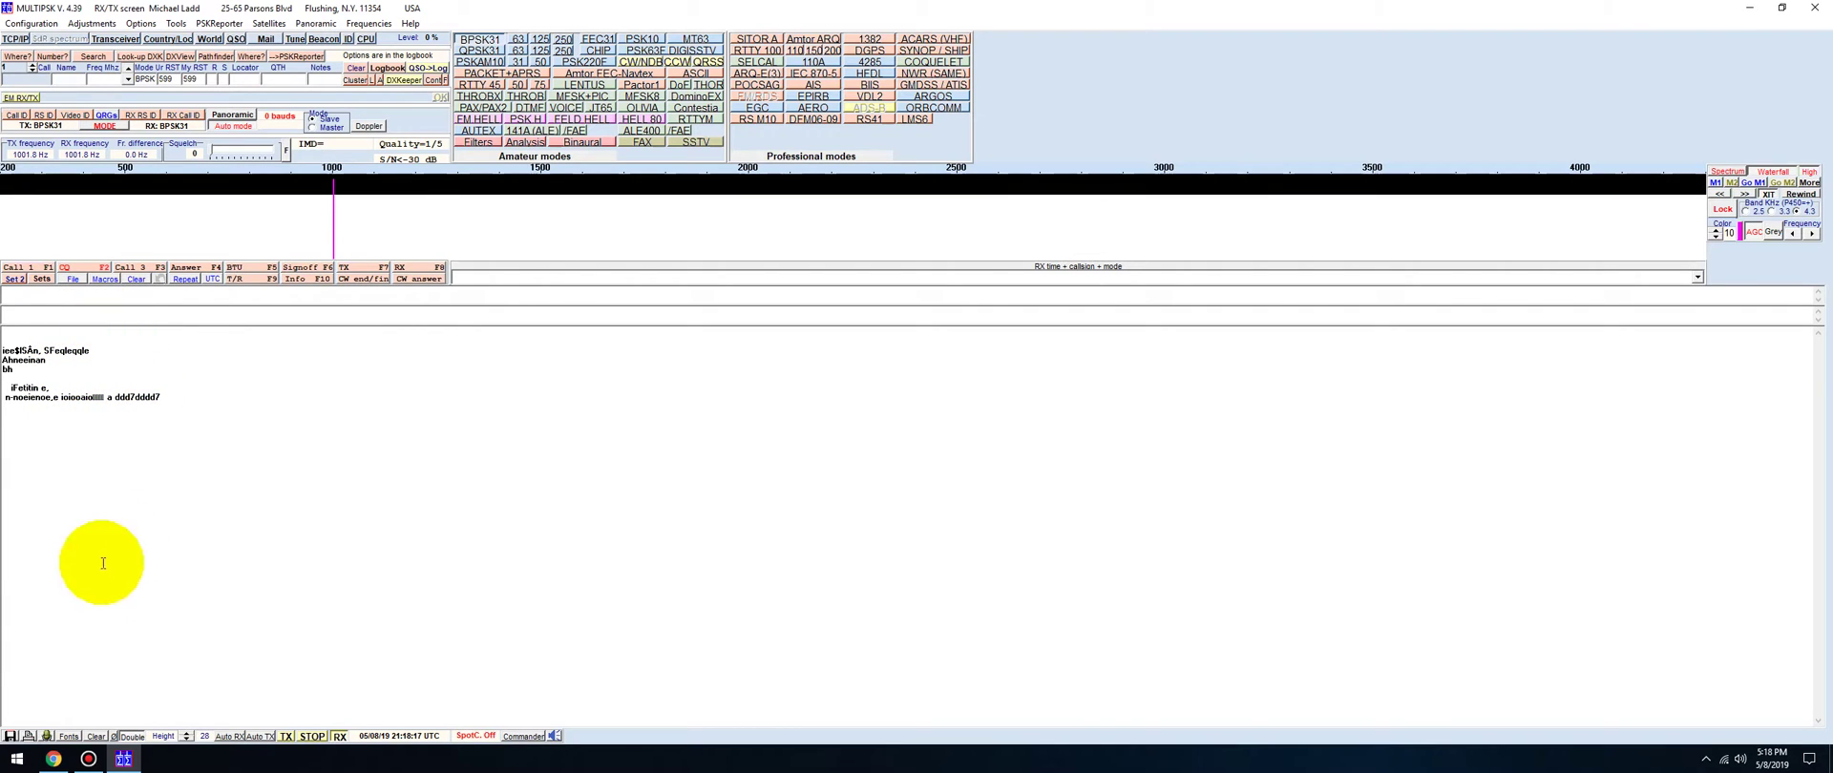
# Step: Set the RX/TX characters font to MS Sans Serif, bold, size 12, in lime
pyautogui.click(76, 739)
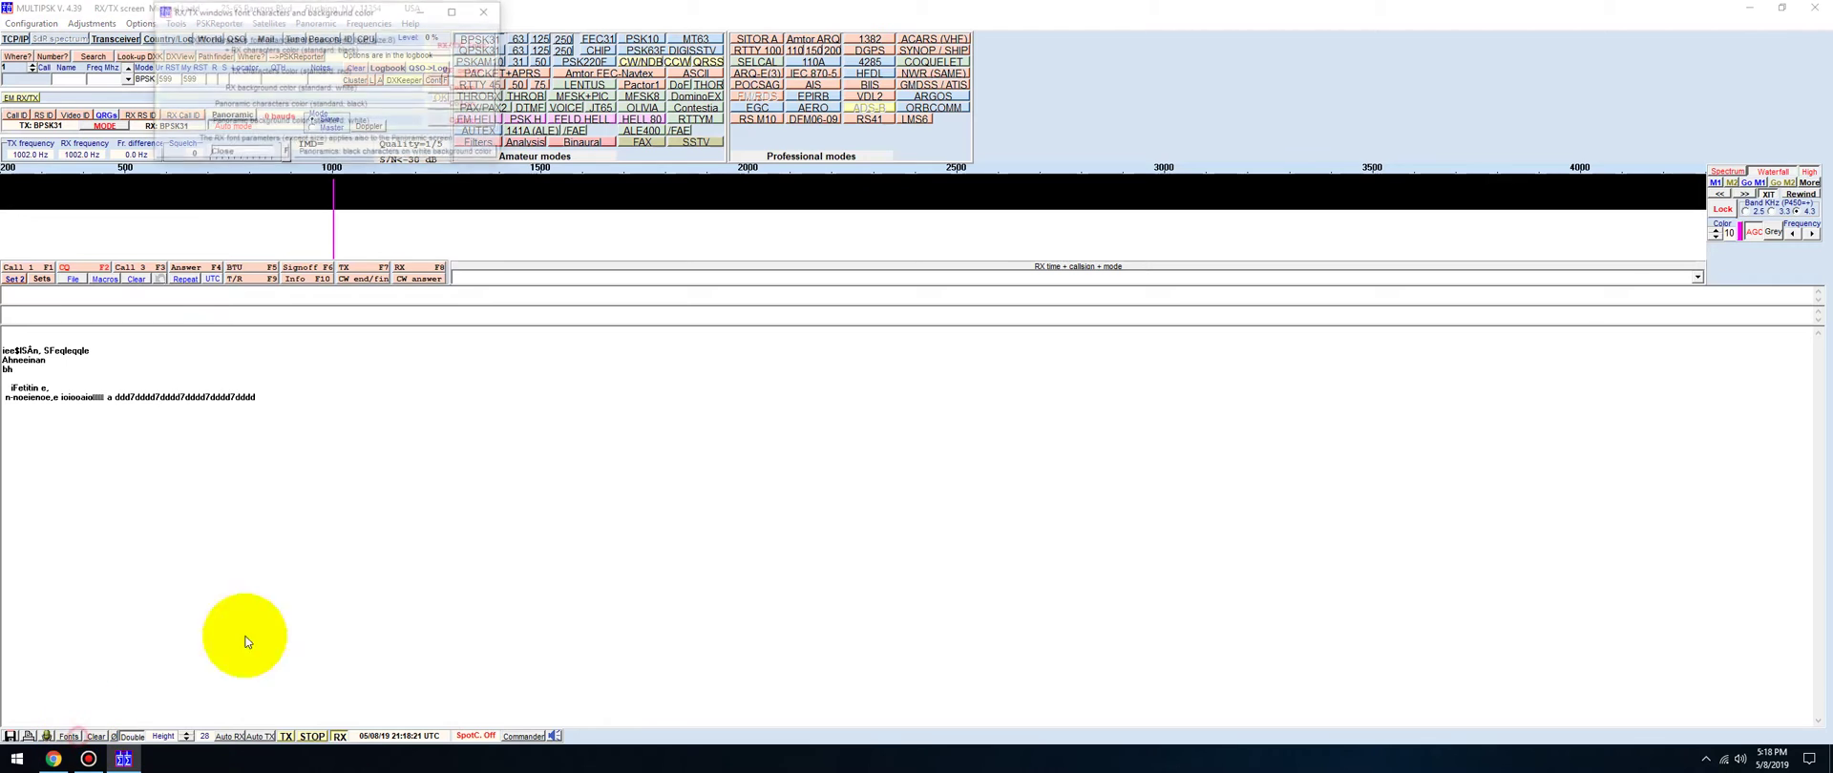
pyautogui.moveTo(330, 11); pyautogui.dragTo(594, 421)
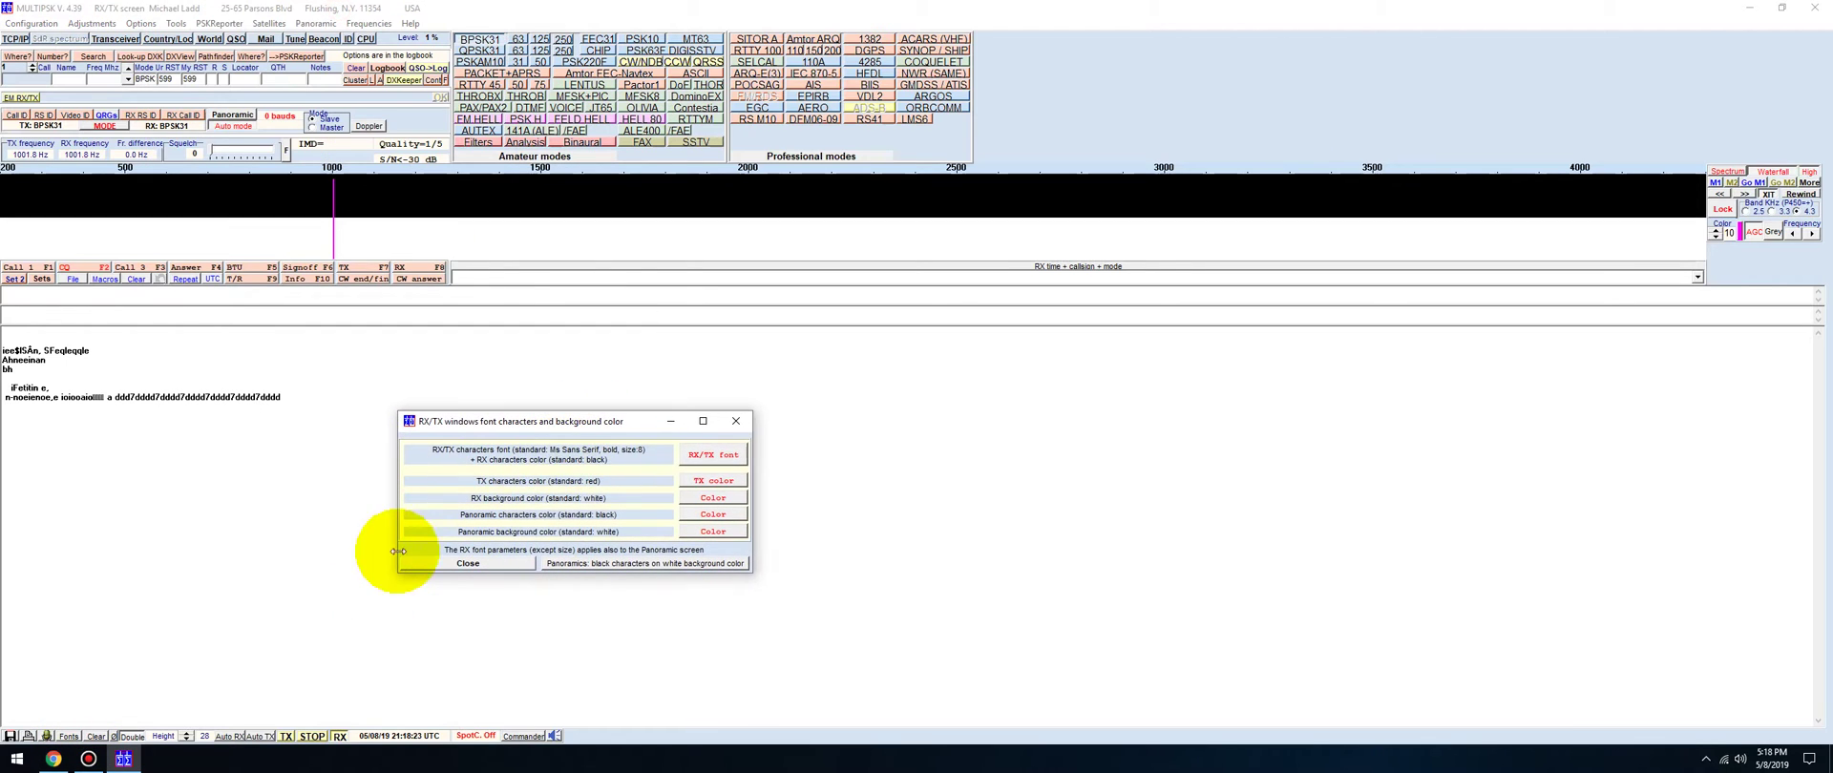
pyautogui.click(714, 455)
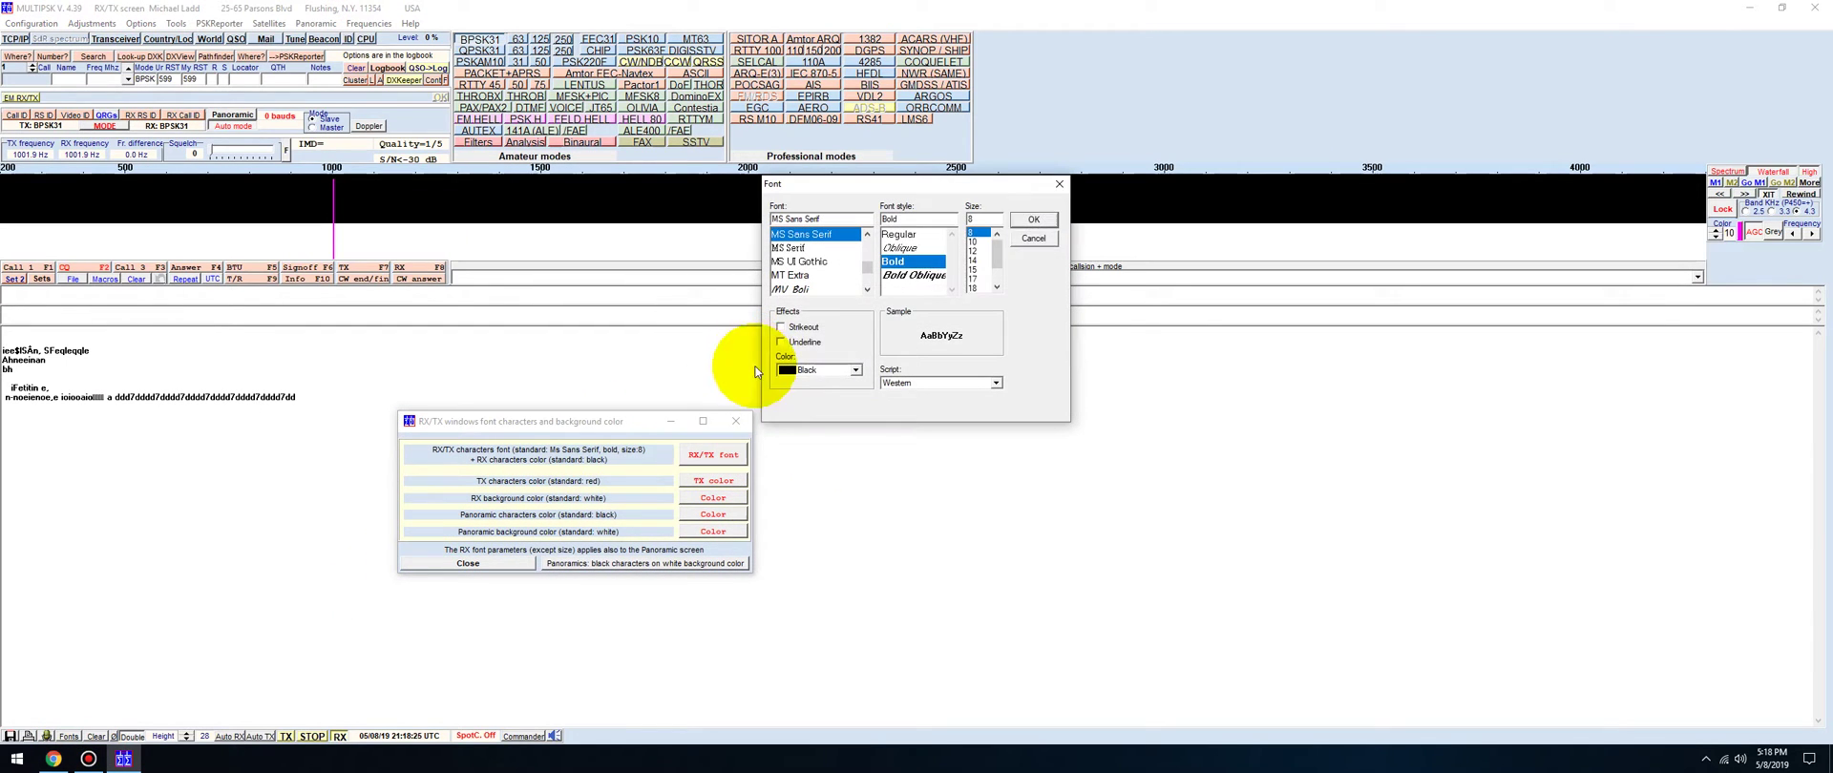
pyautogui.click(856, 371)
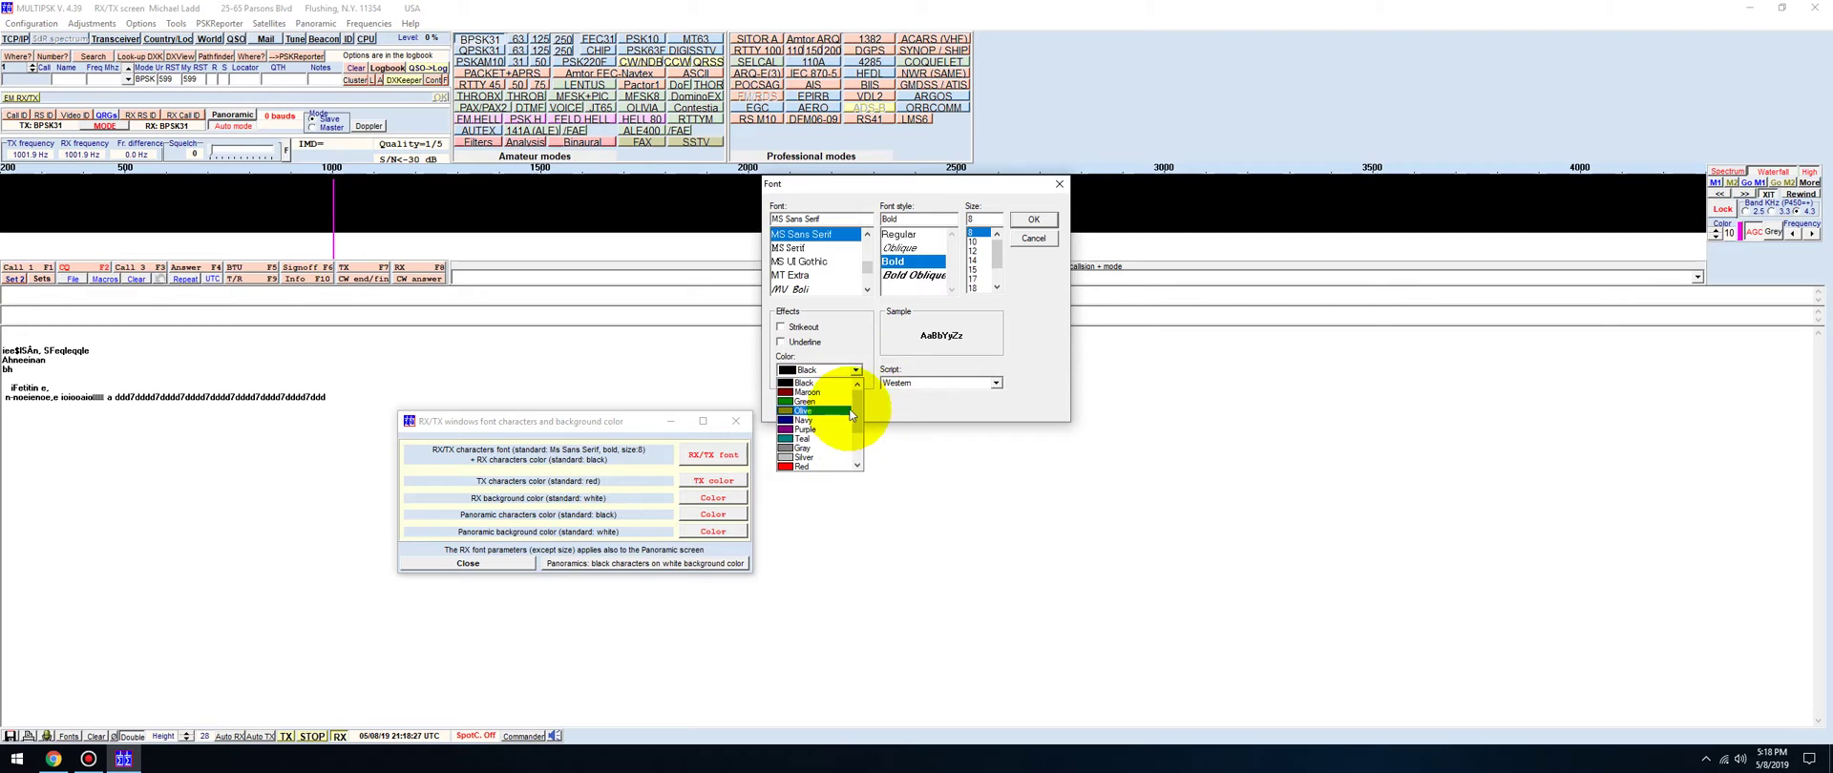
pyautogui.scroll(-2, 859, 406)
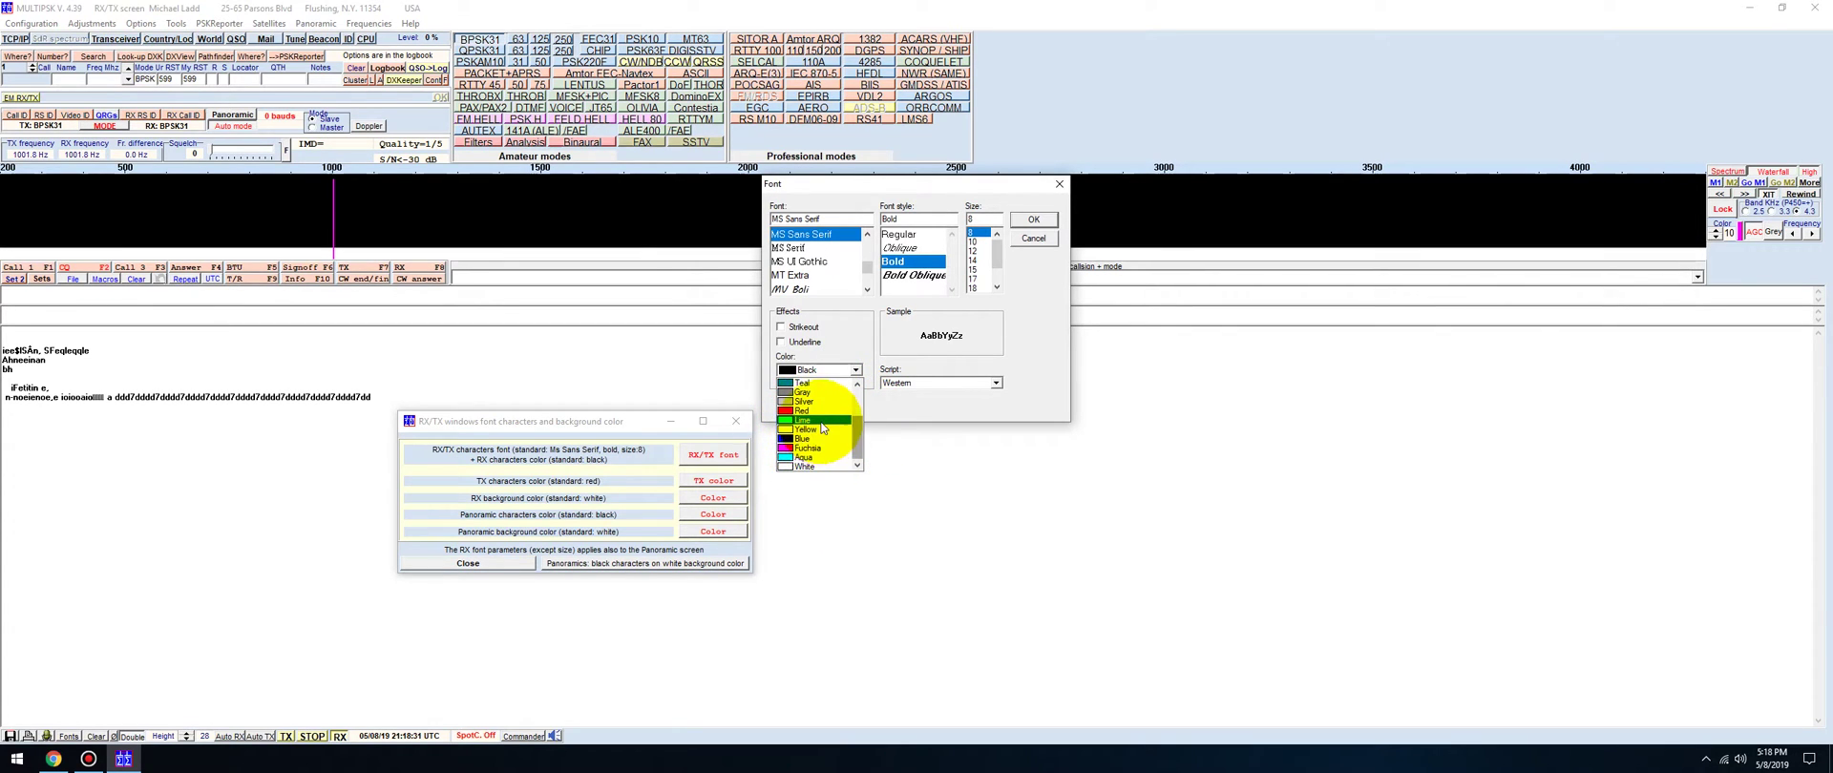
pyautogui.click(810, 420)
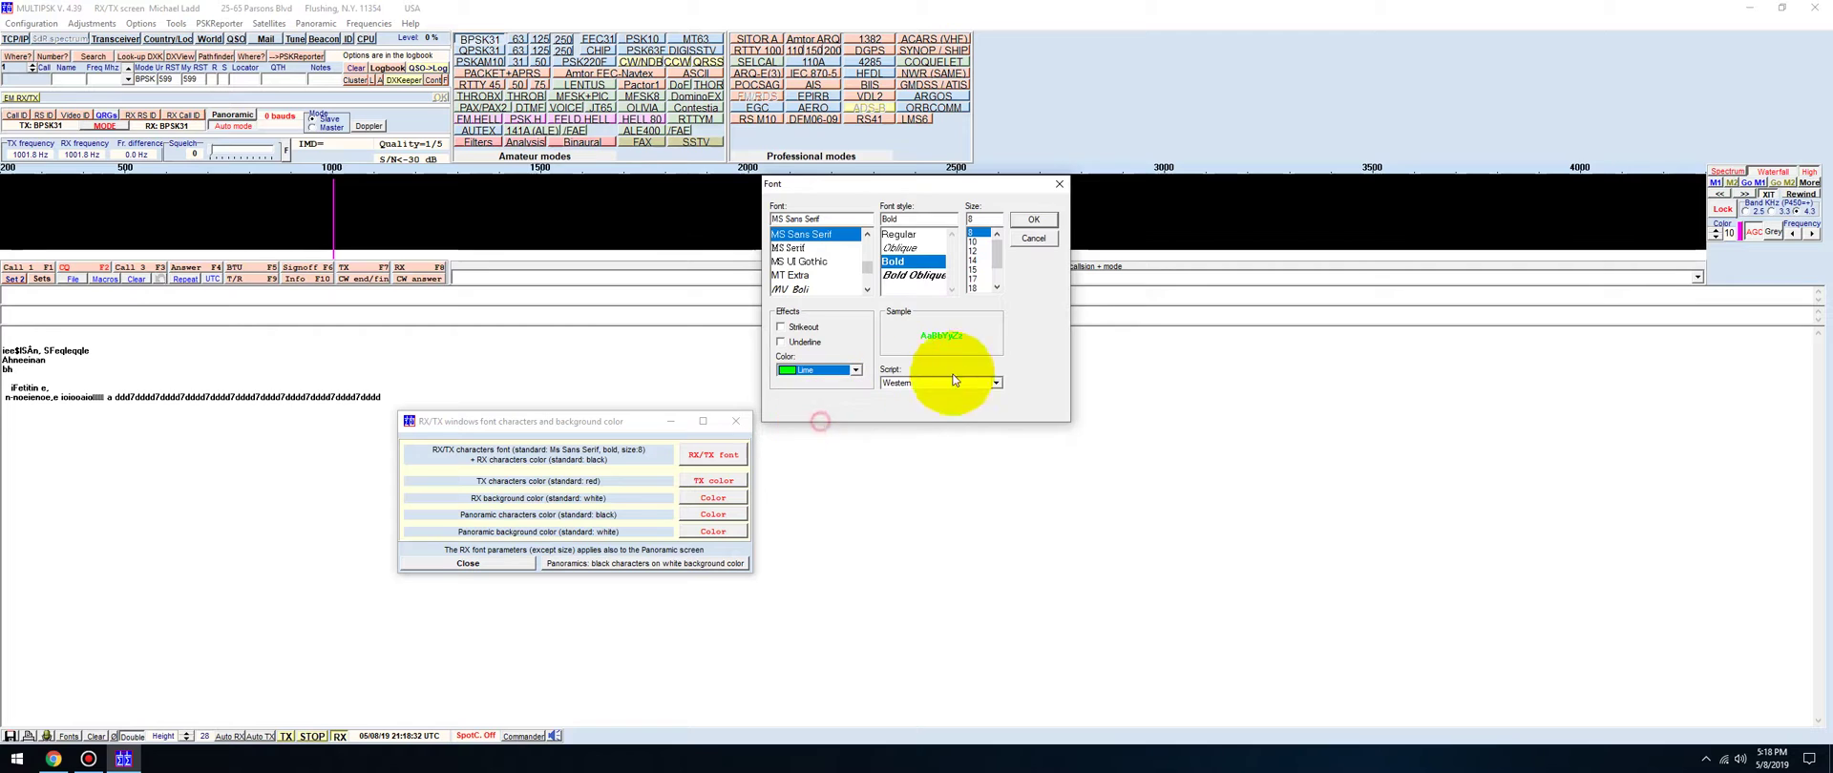
pyautogui.click(983, 250)
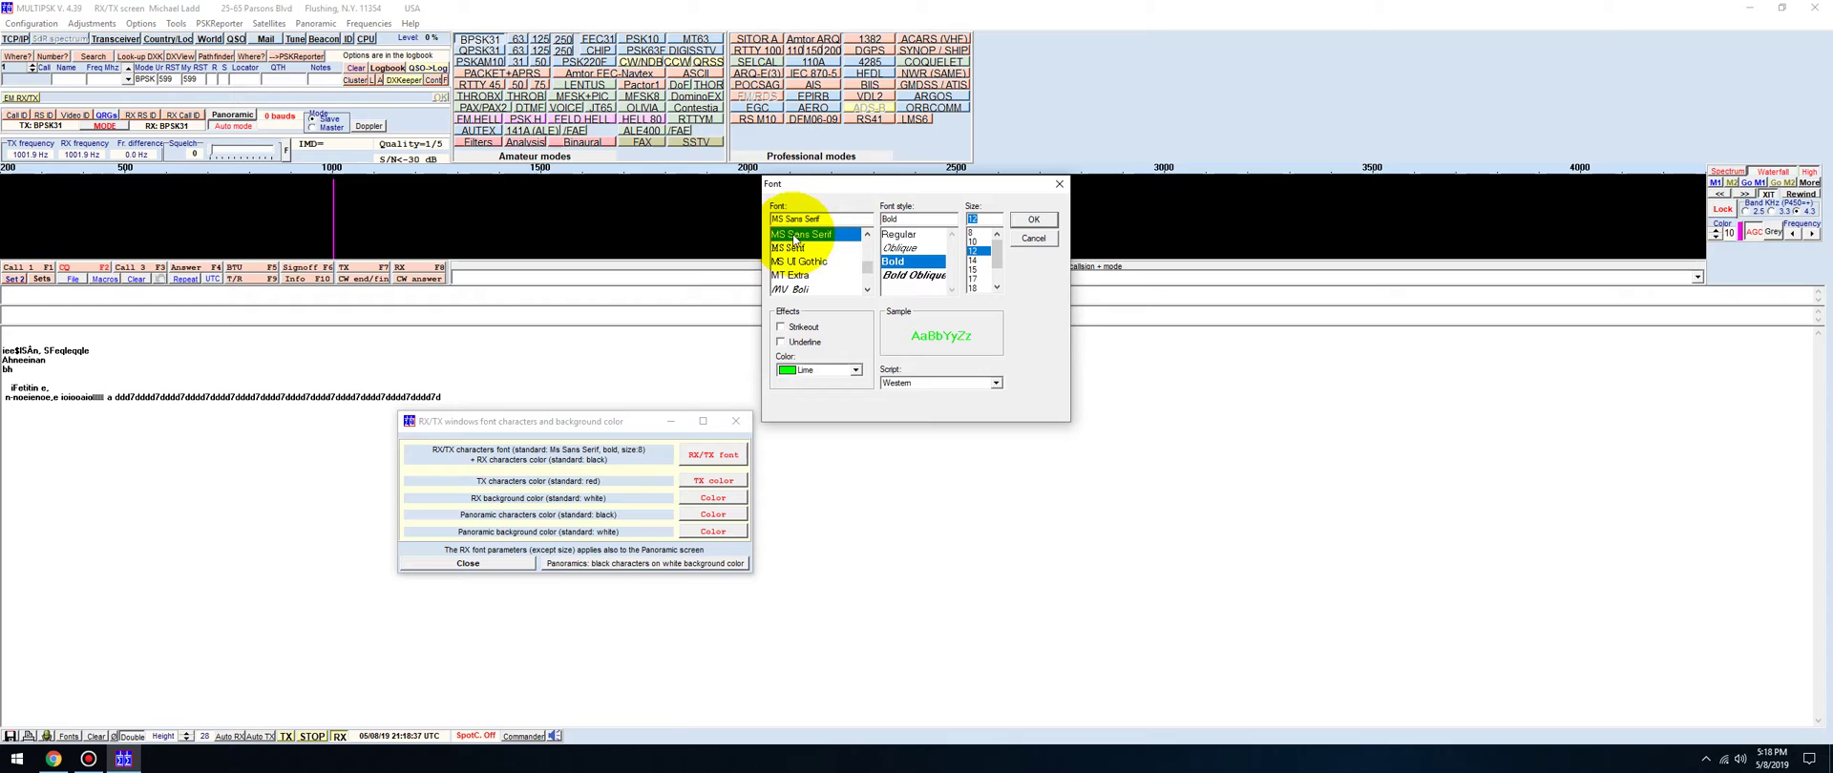
pyautogui.click(1028, 219)
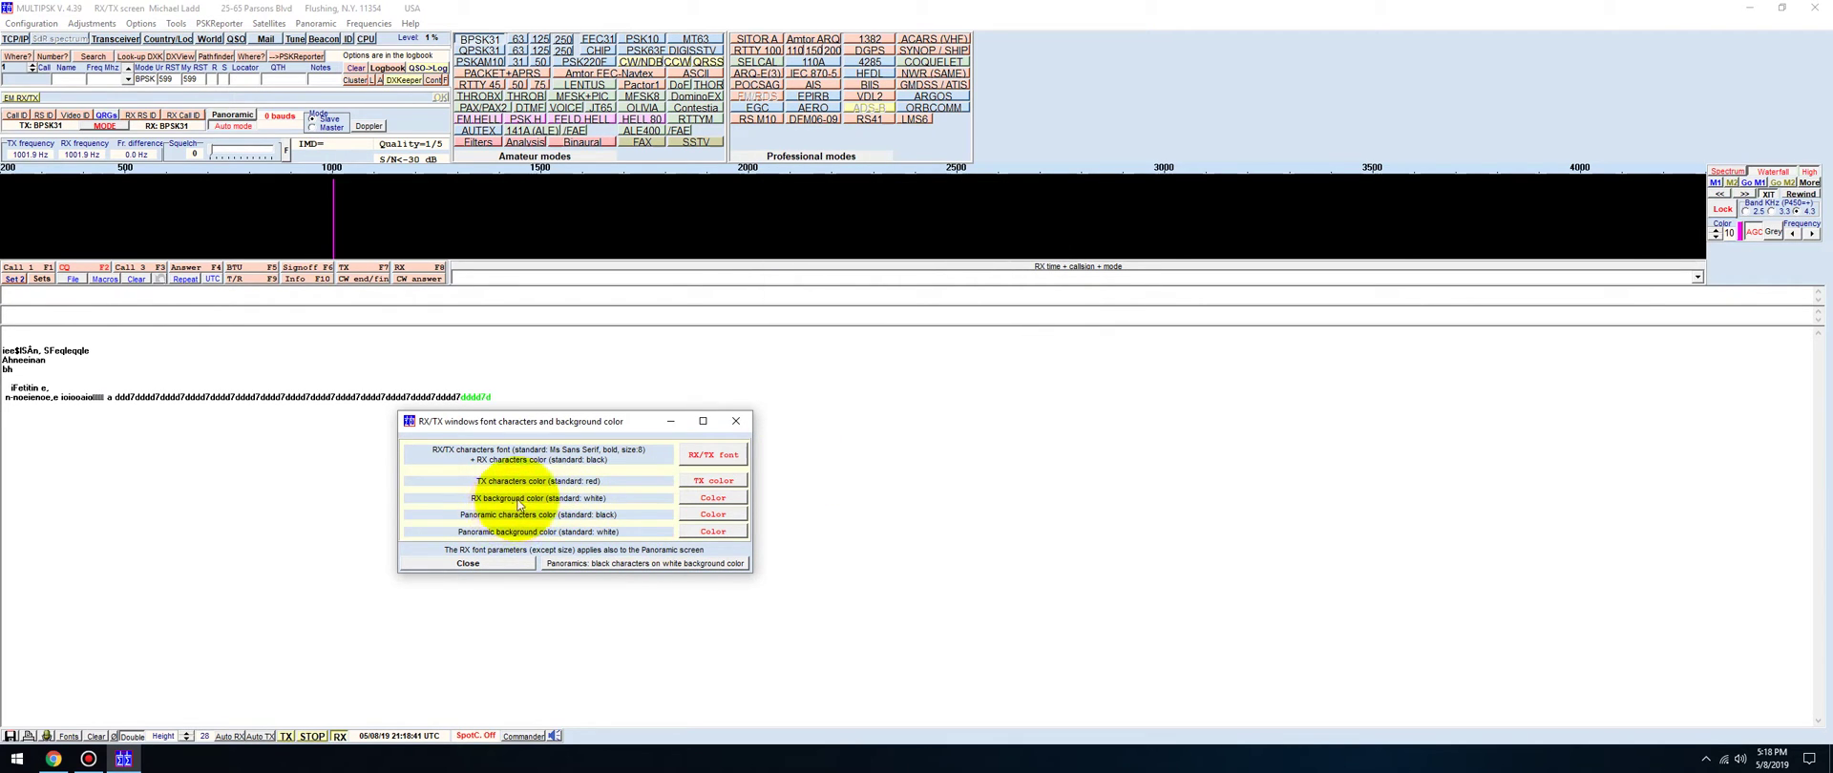
# Step: Set the RX background color to black and close the font and background color settings
pyautogui.click(701, 494)
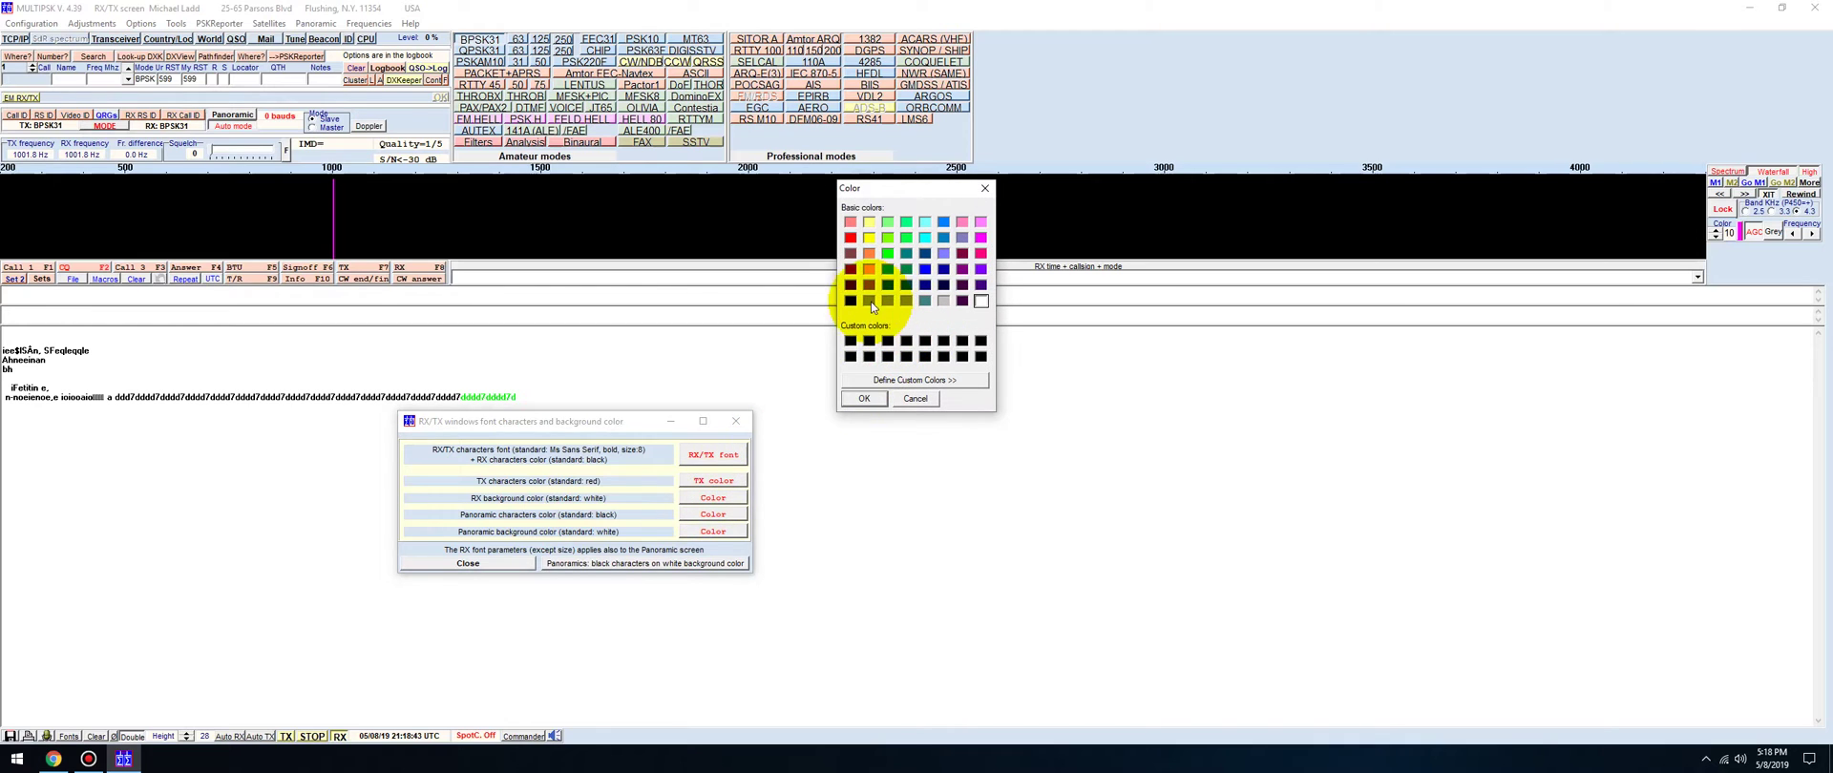
pyautogui.click(864, 399)
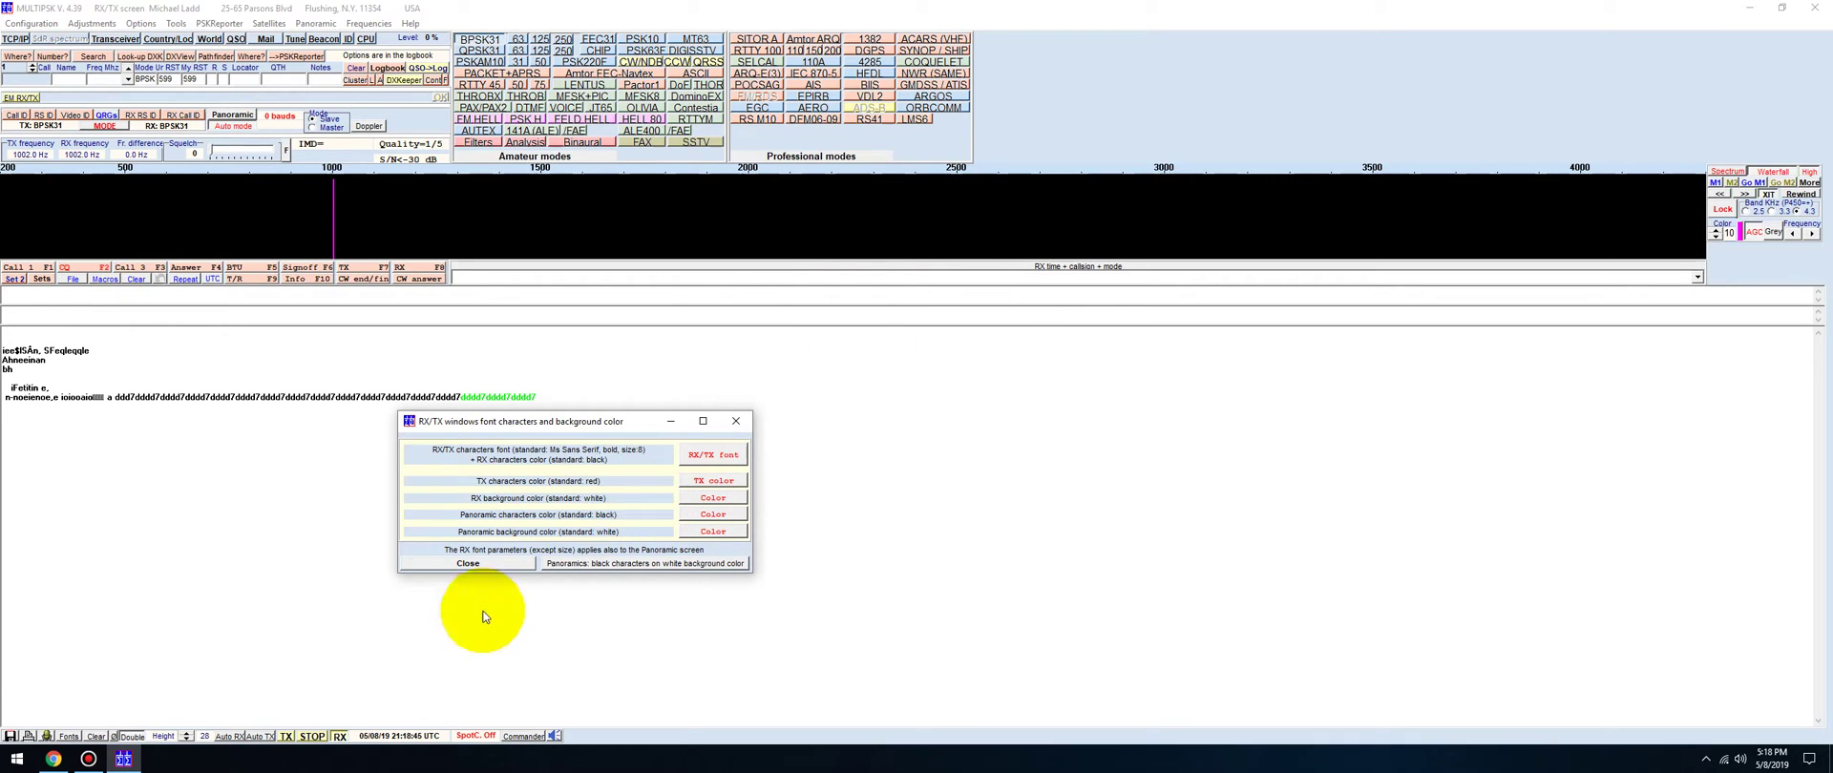
pyautogui.click(483, 565)
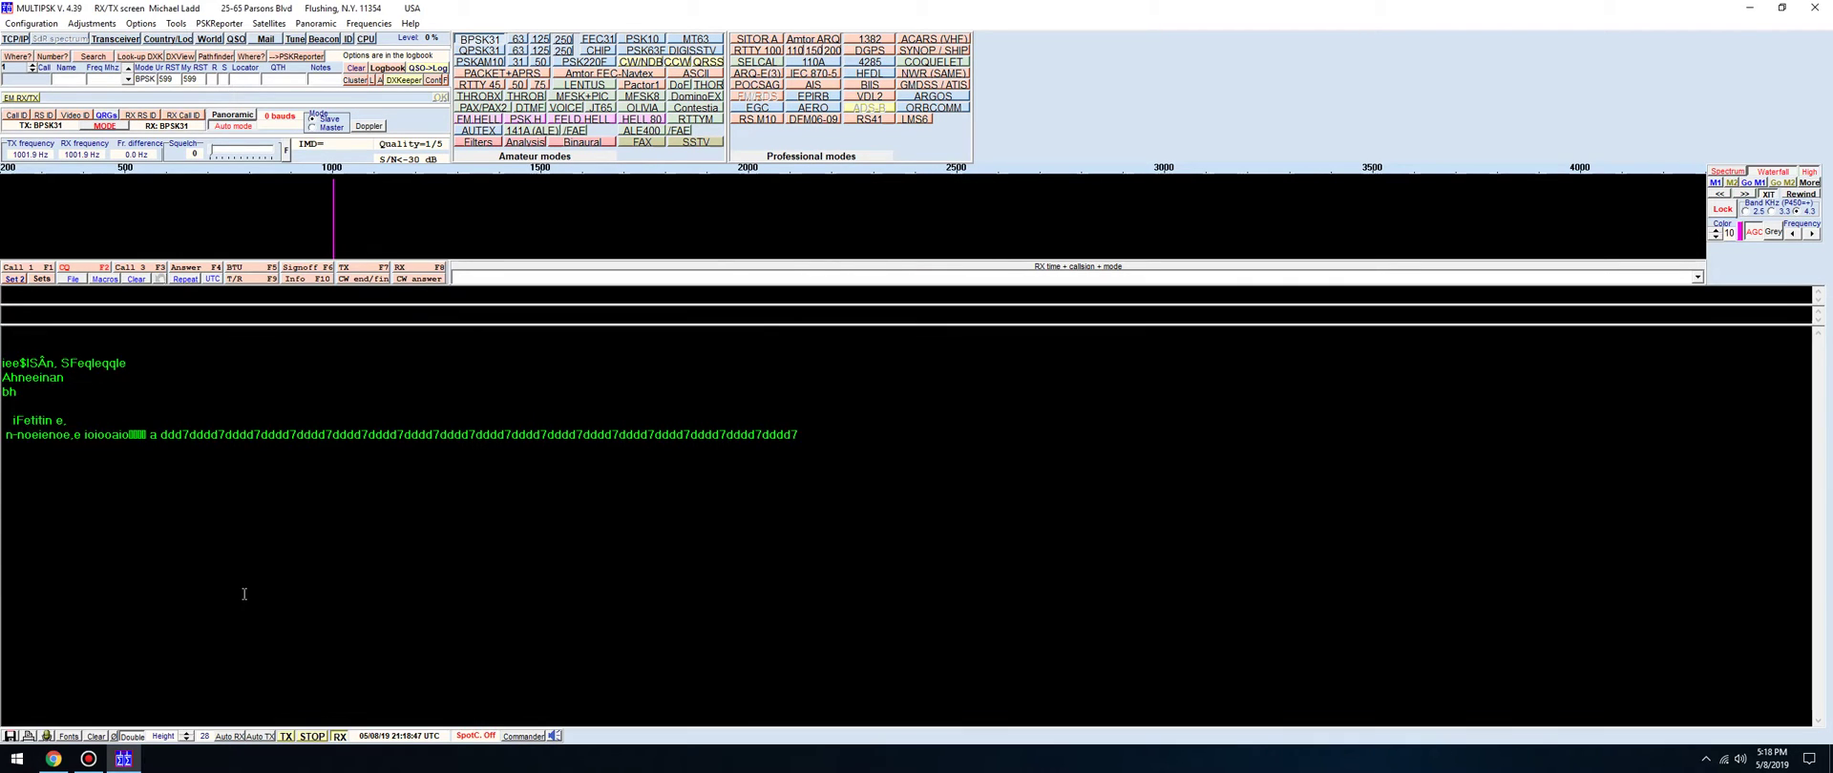
# Step: Highlight the received text and raise the squelch to 4 to limit erroneous characters
pyautogui.moveTo(822, 437); pyautogui.dragTo(5, 334)
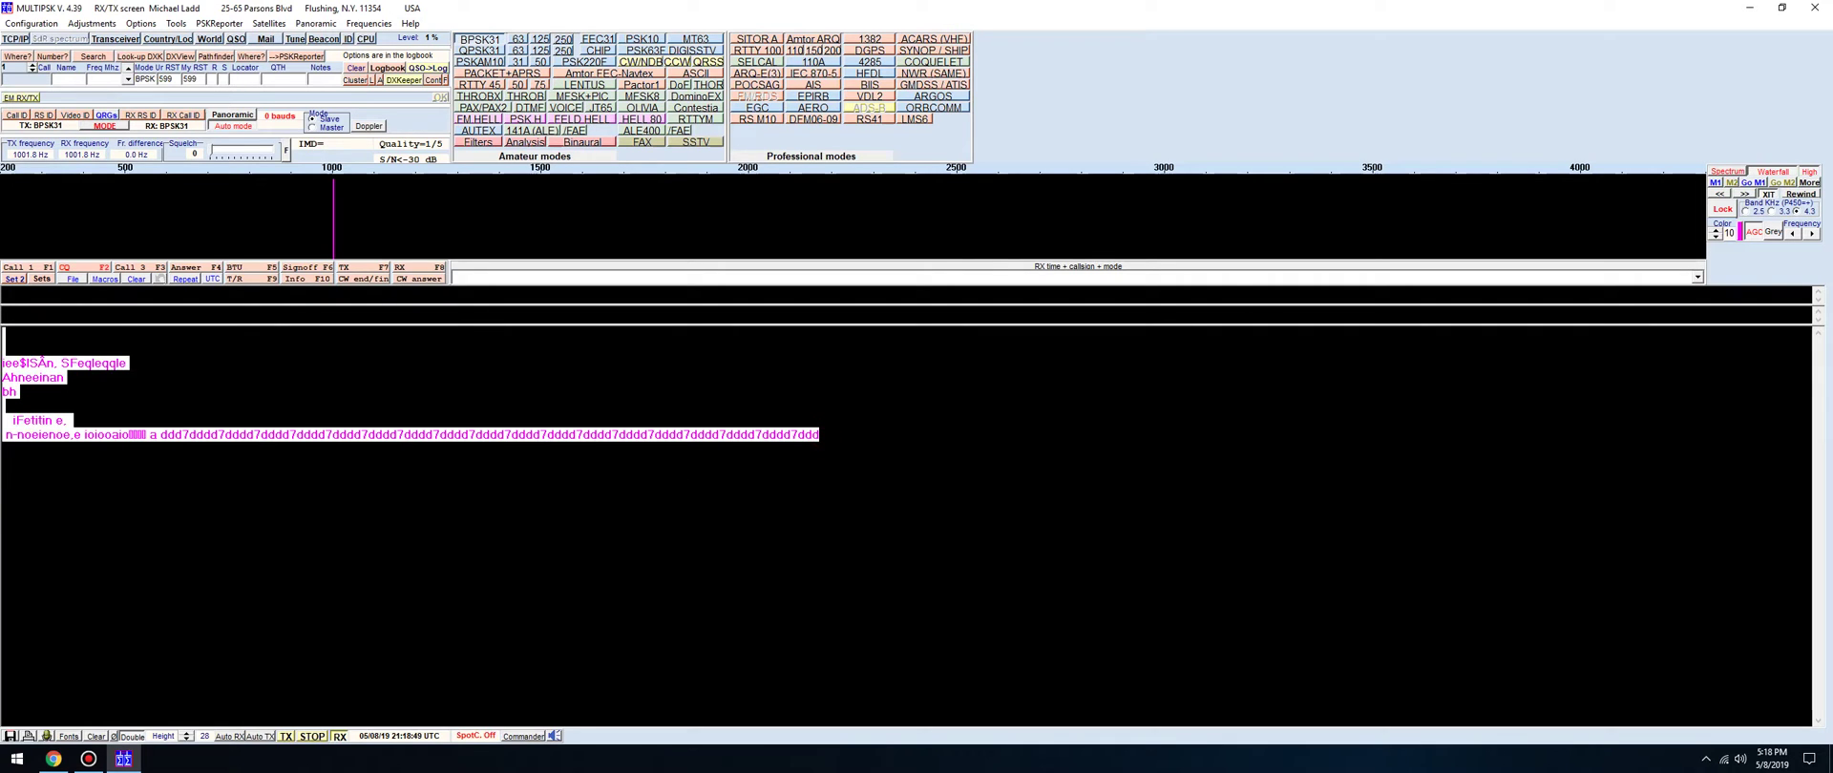
pyautogui.click(218, 157)
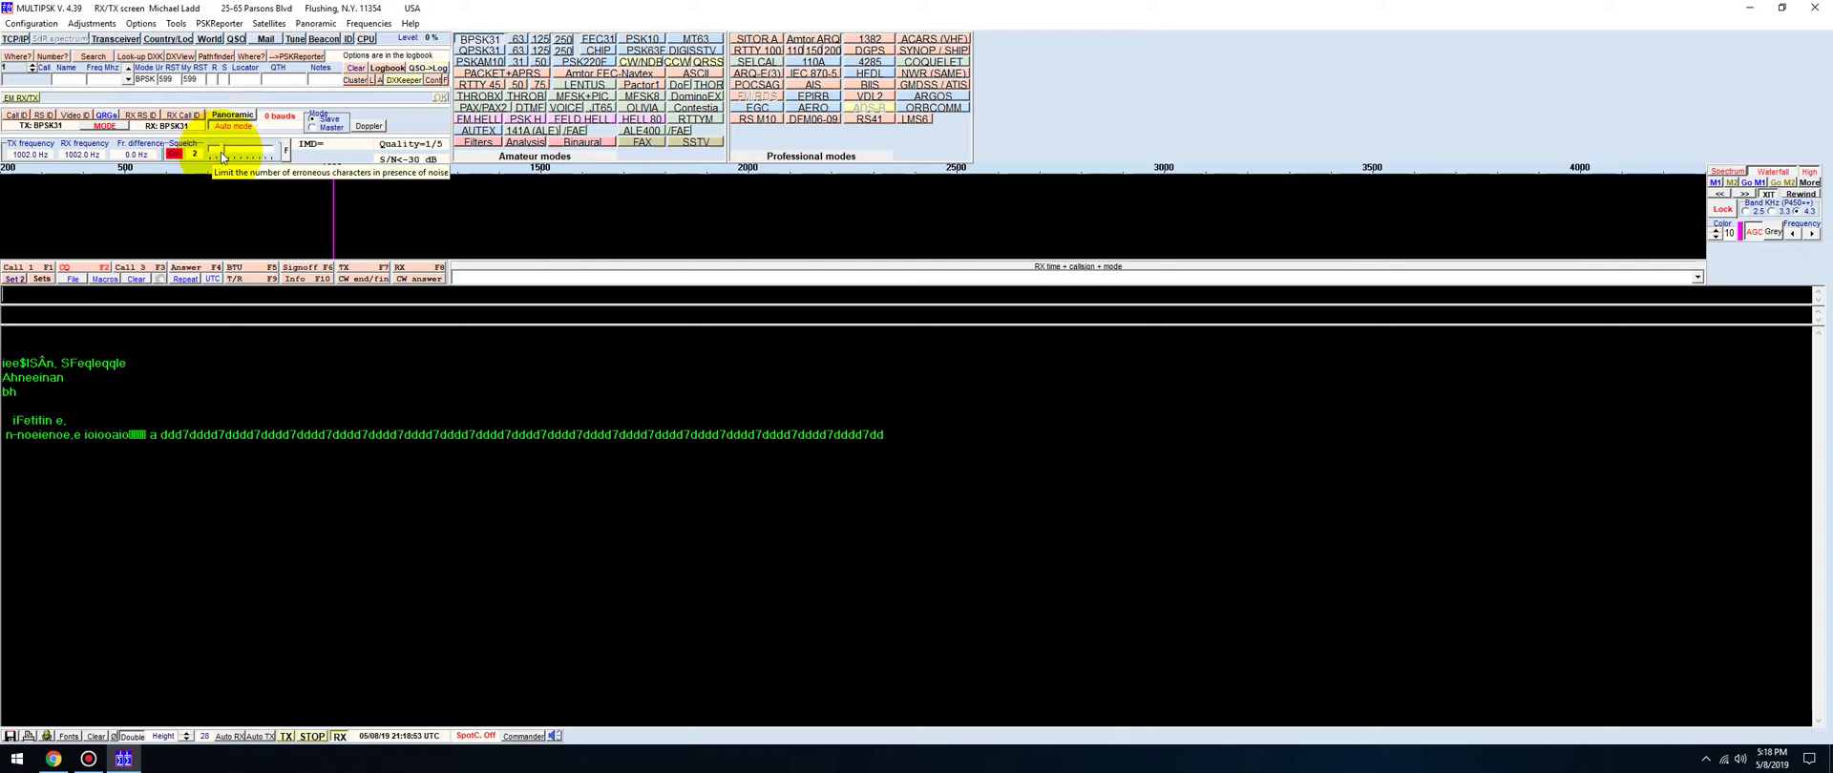
pyautogui.click(216, 152)
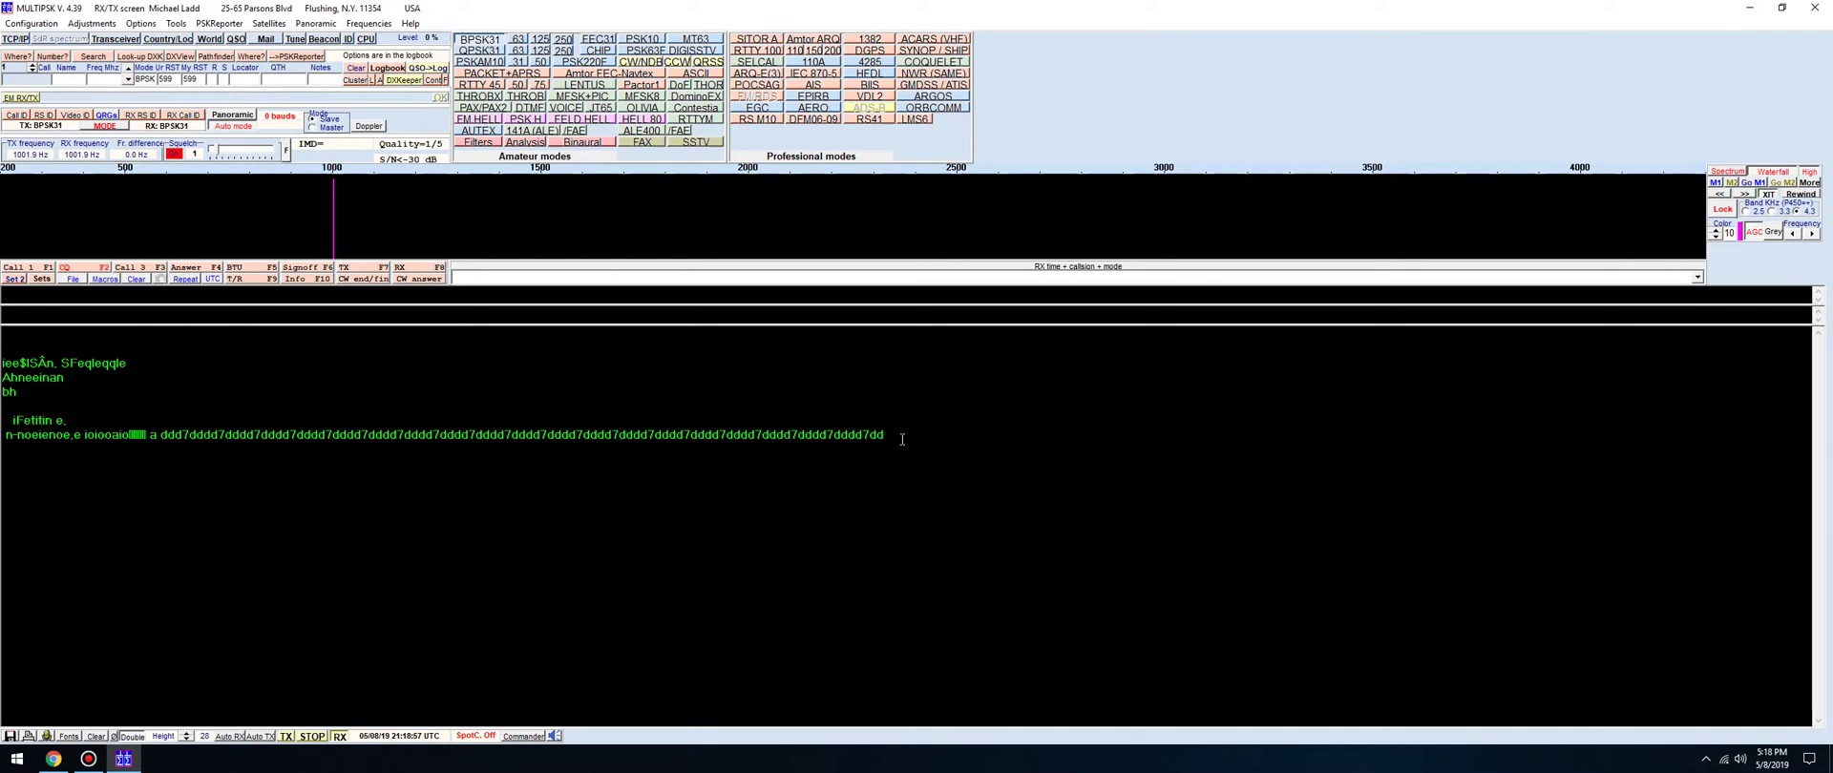
# Step: Clear the received text and turn off the double RX window
pyautogui.click(104, 739)
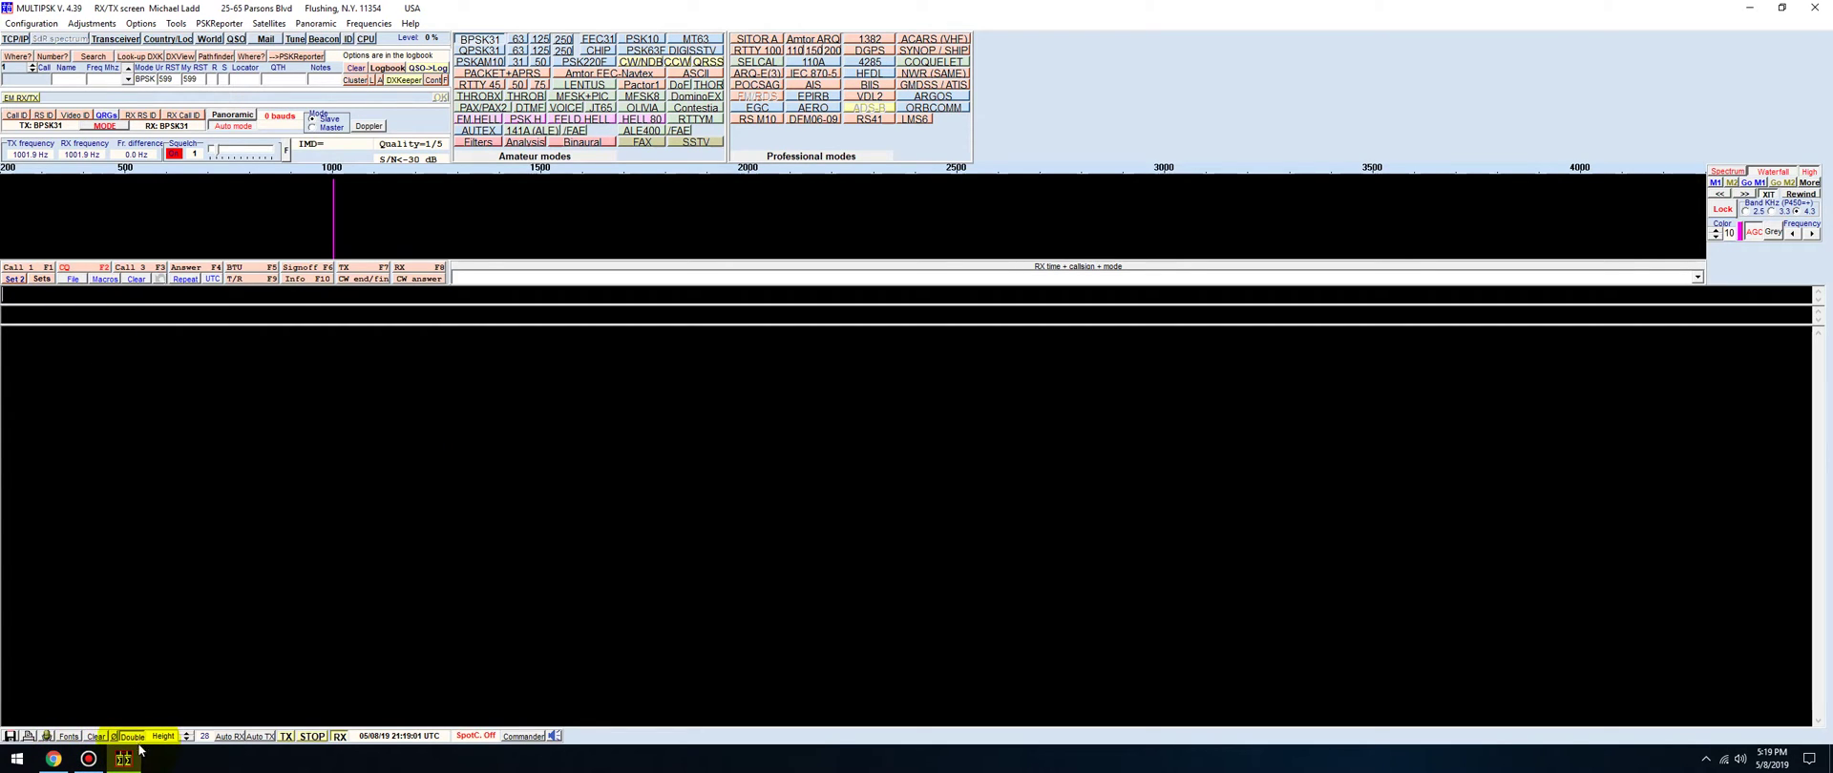
pyautogui.click(133, 737)
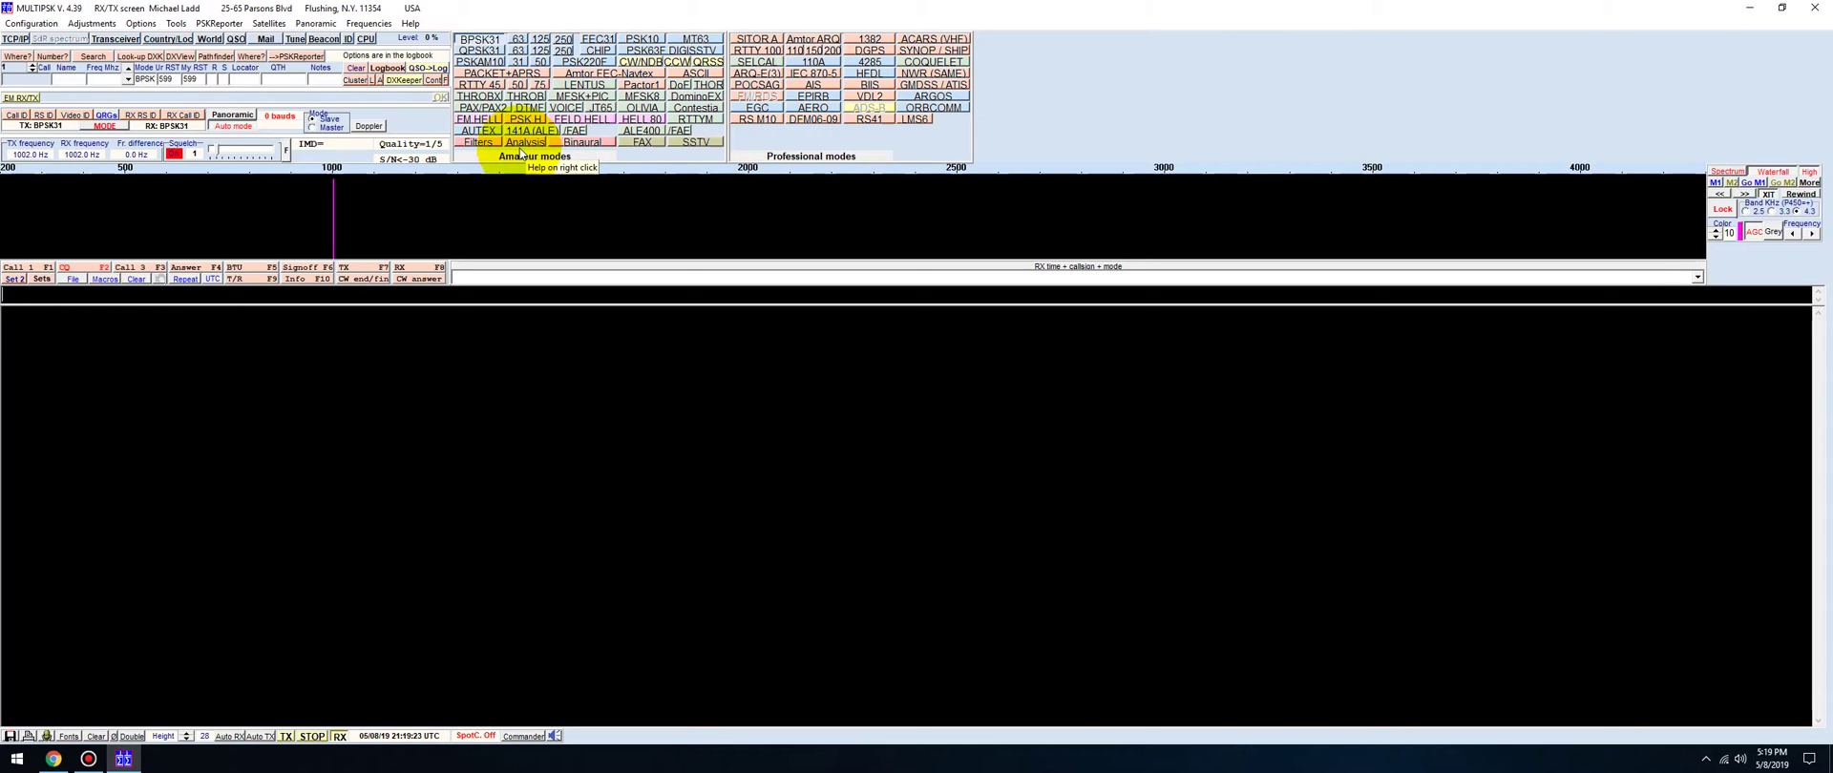
# Step: Switch to a new maximized Chrome window and search Google for "signal wiki"
pyautogui.rightClick(55, 764)
pyautogui.click(55, 681)
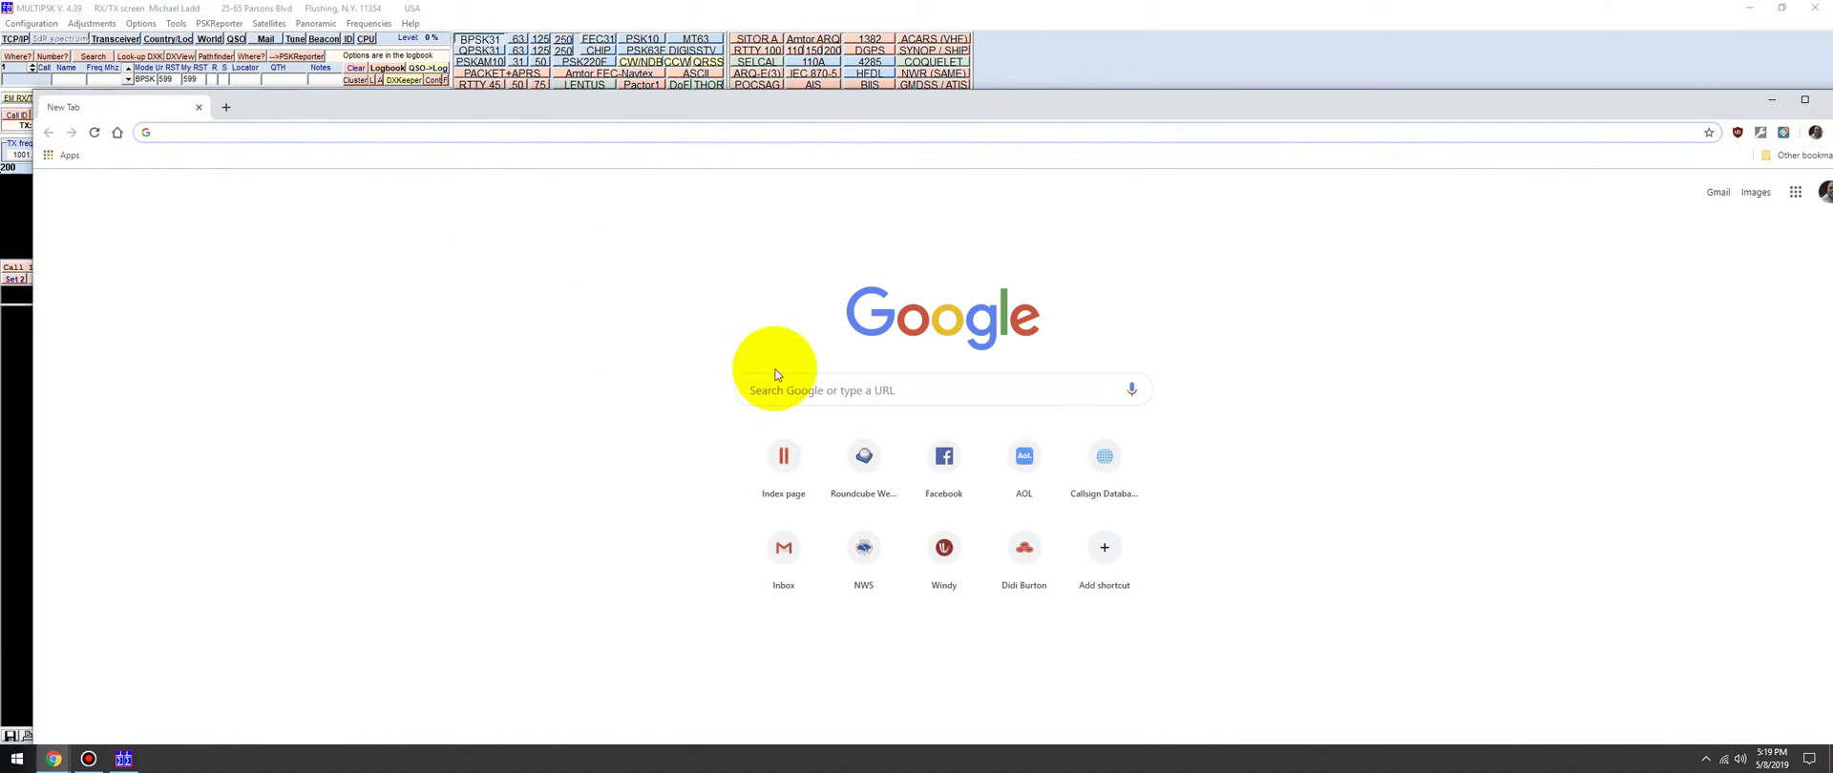
pyautogui.click(1799, 108)
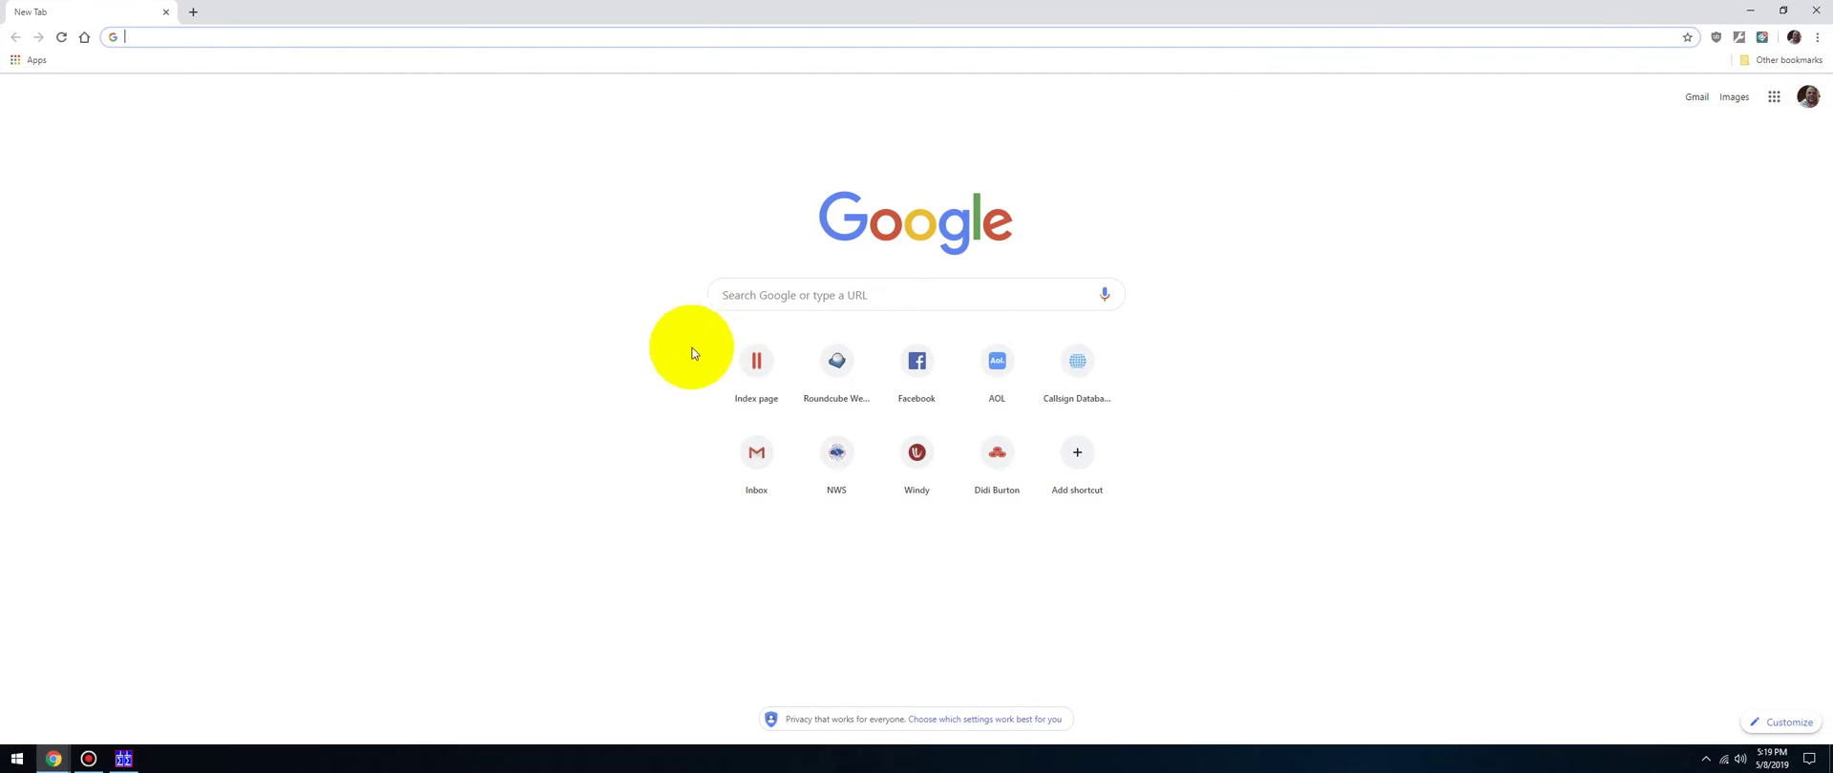
pyautogui.click(795, 295)
pyautogui.write('signal wiki')
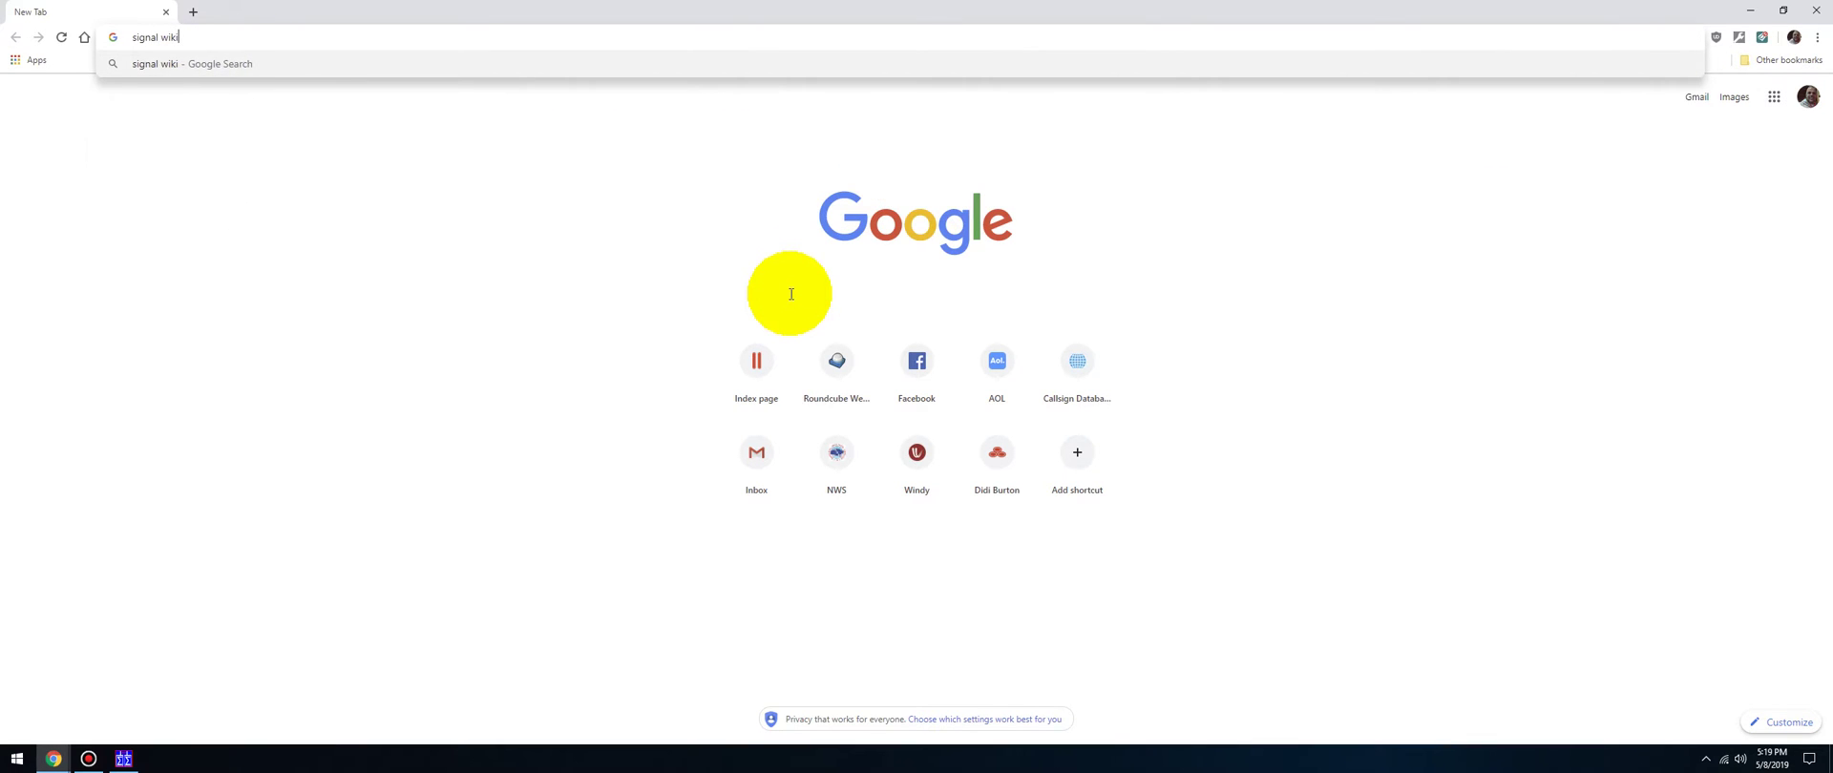
pyautogui.press('Return')
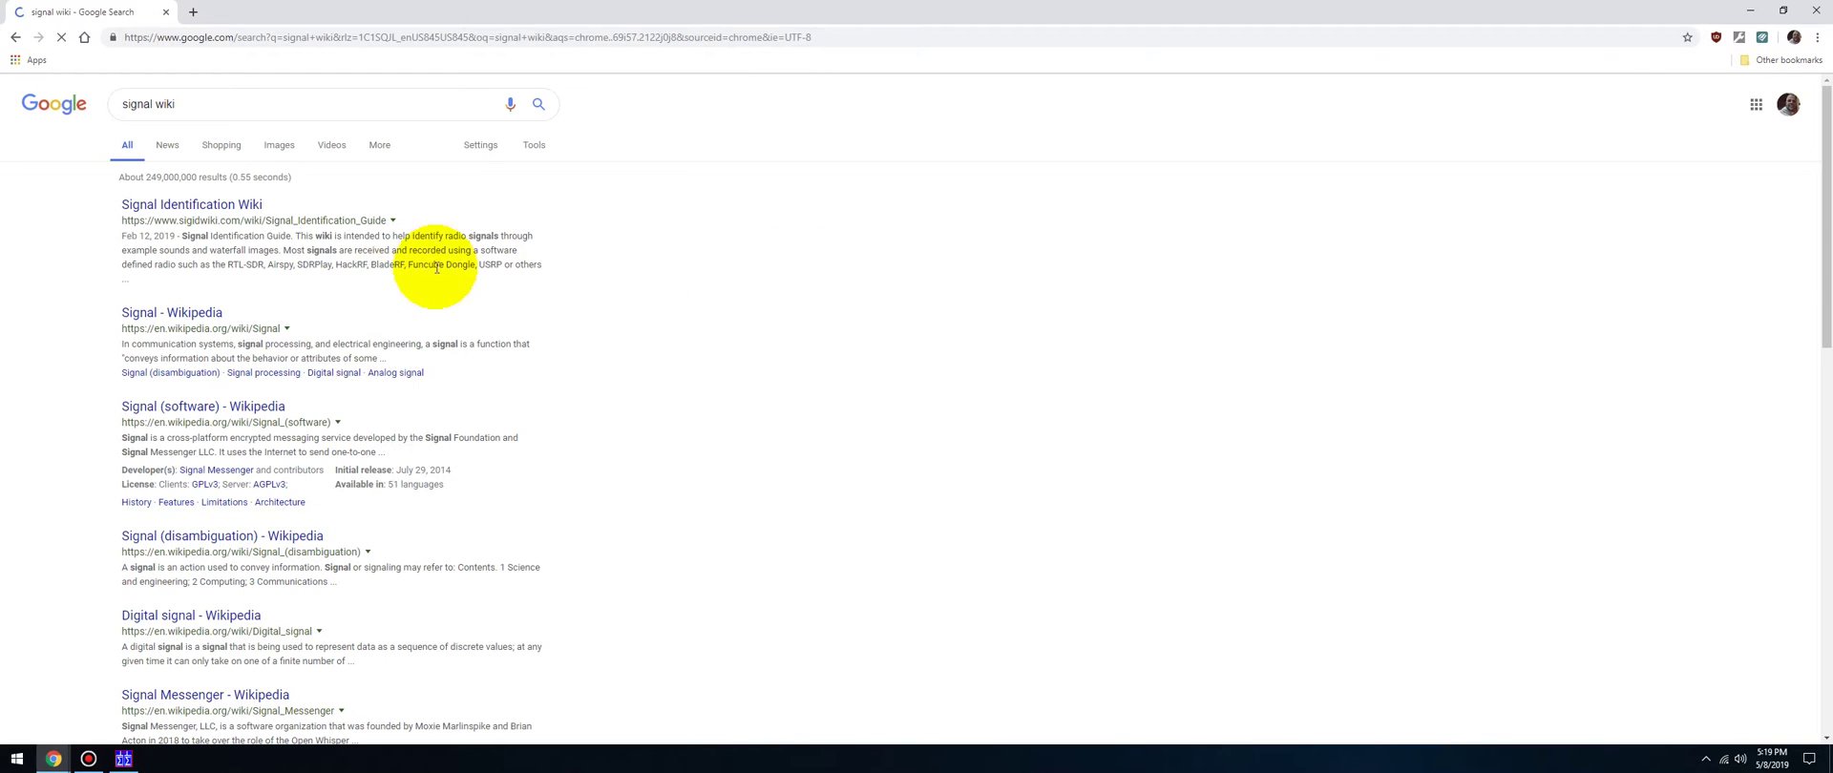
# Step: Open the Signal Identification Wiki and find the WEFAX entry in its HF signal list
pyautogui.click(221, 204)
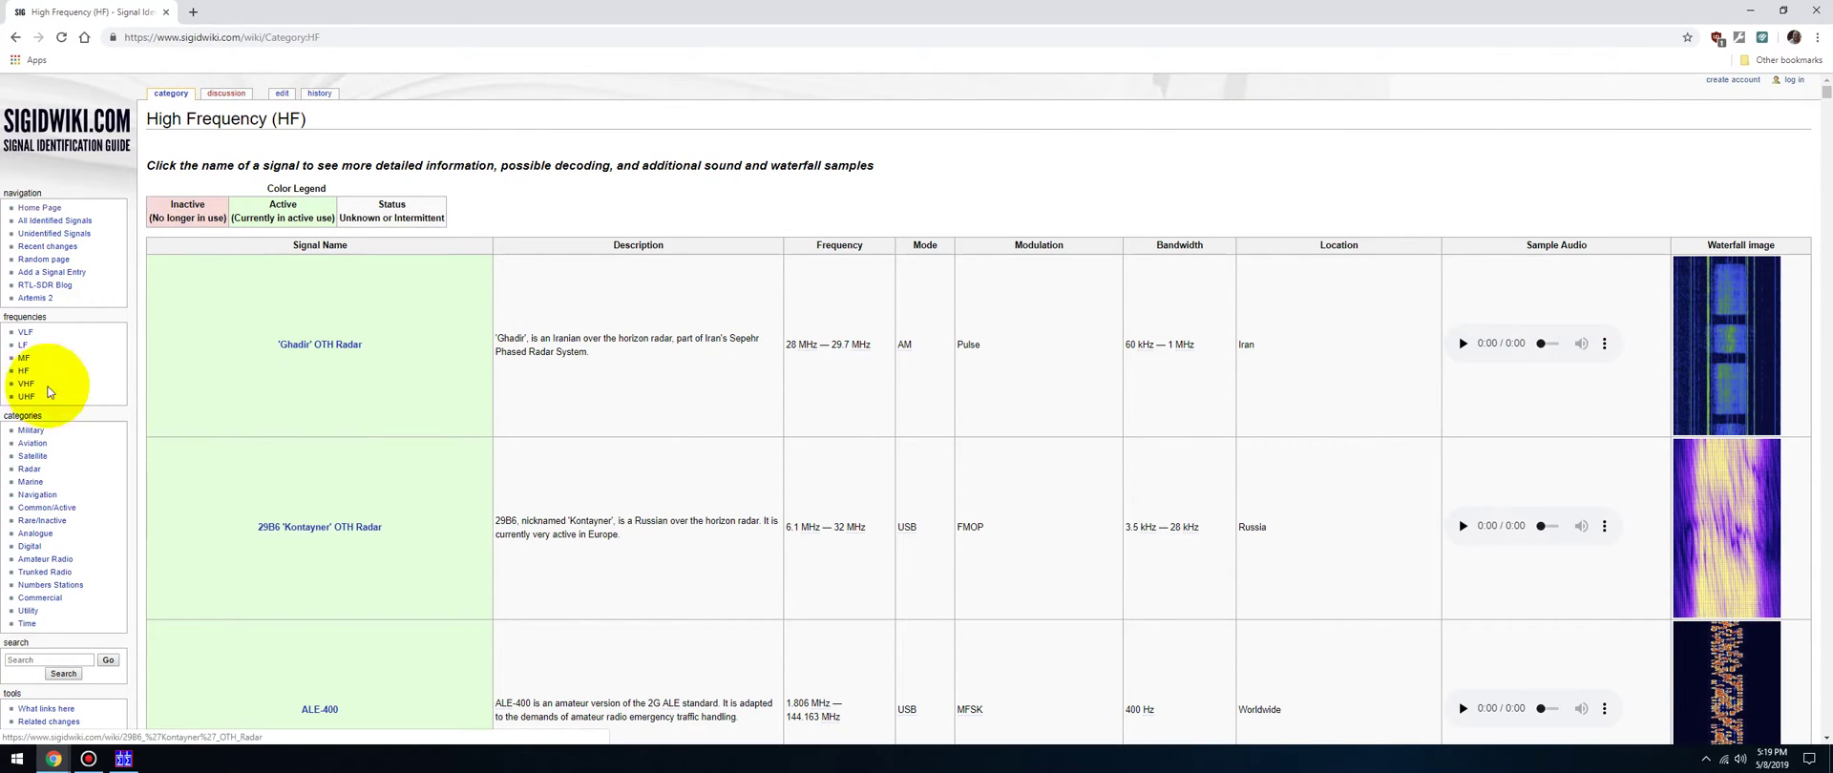
pyautogui.click(23, 372)
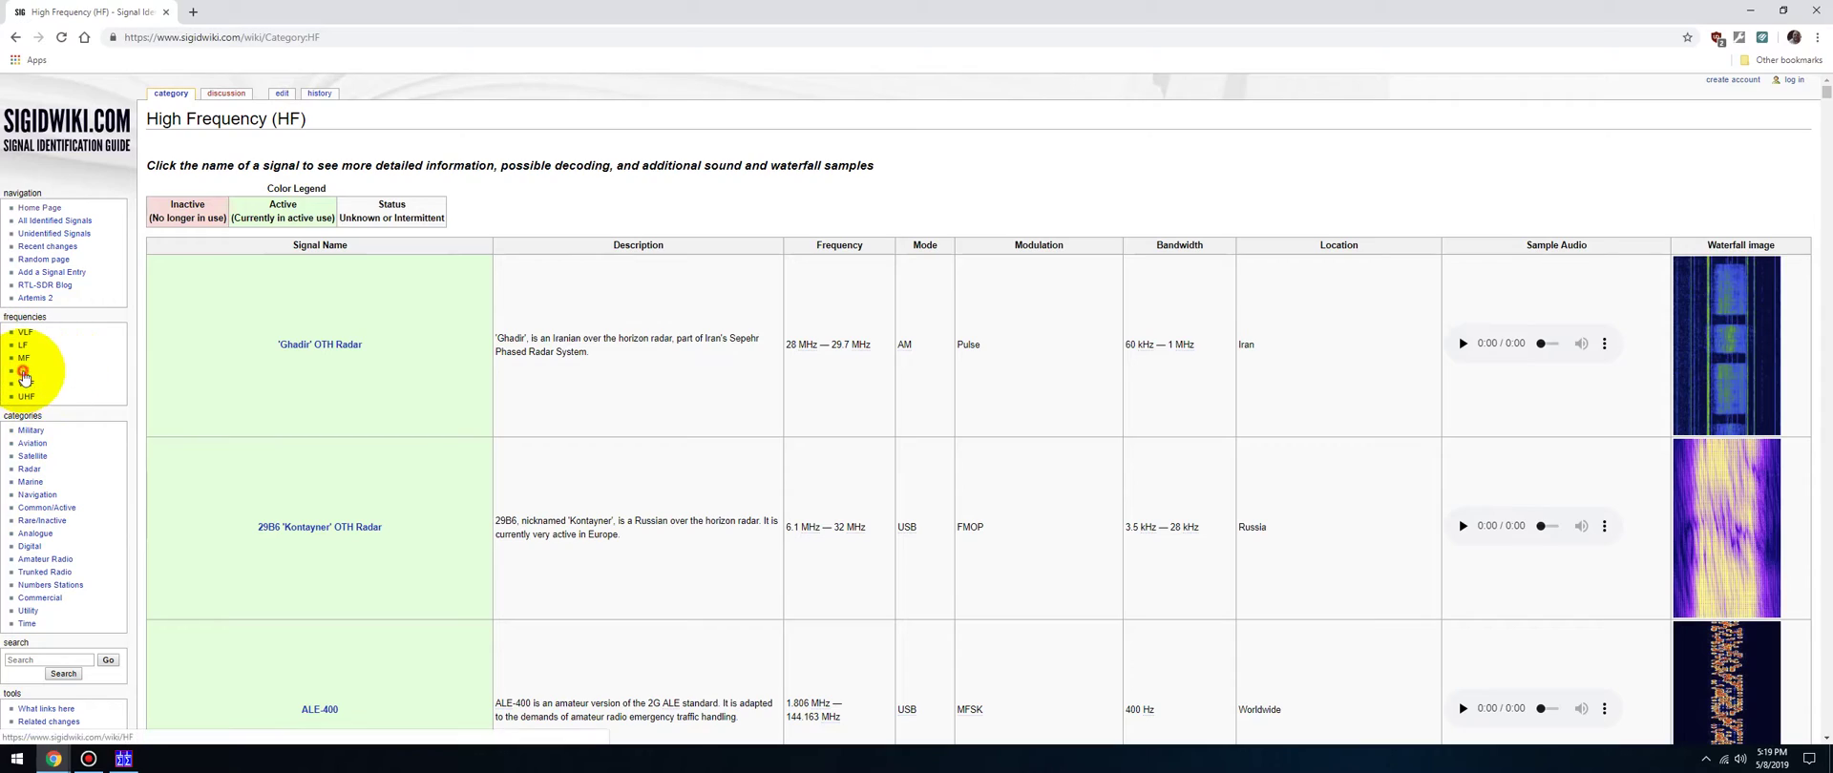
pyautogui.scroll(-20, 382, 544)
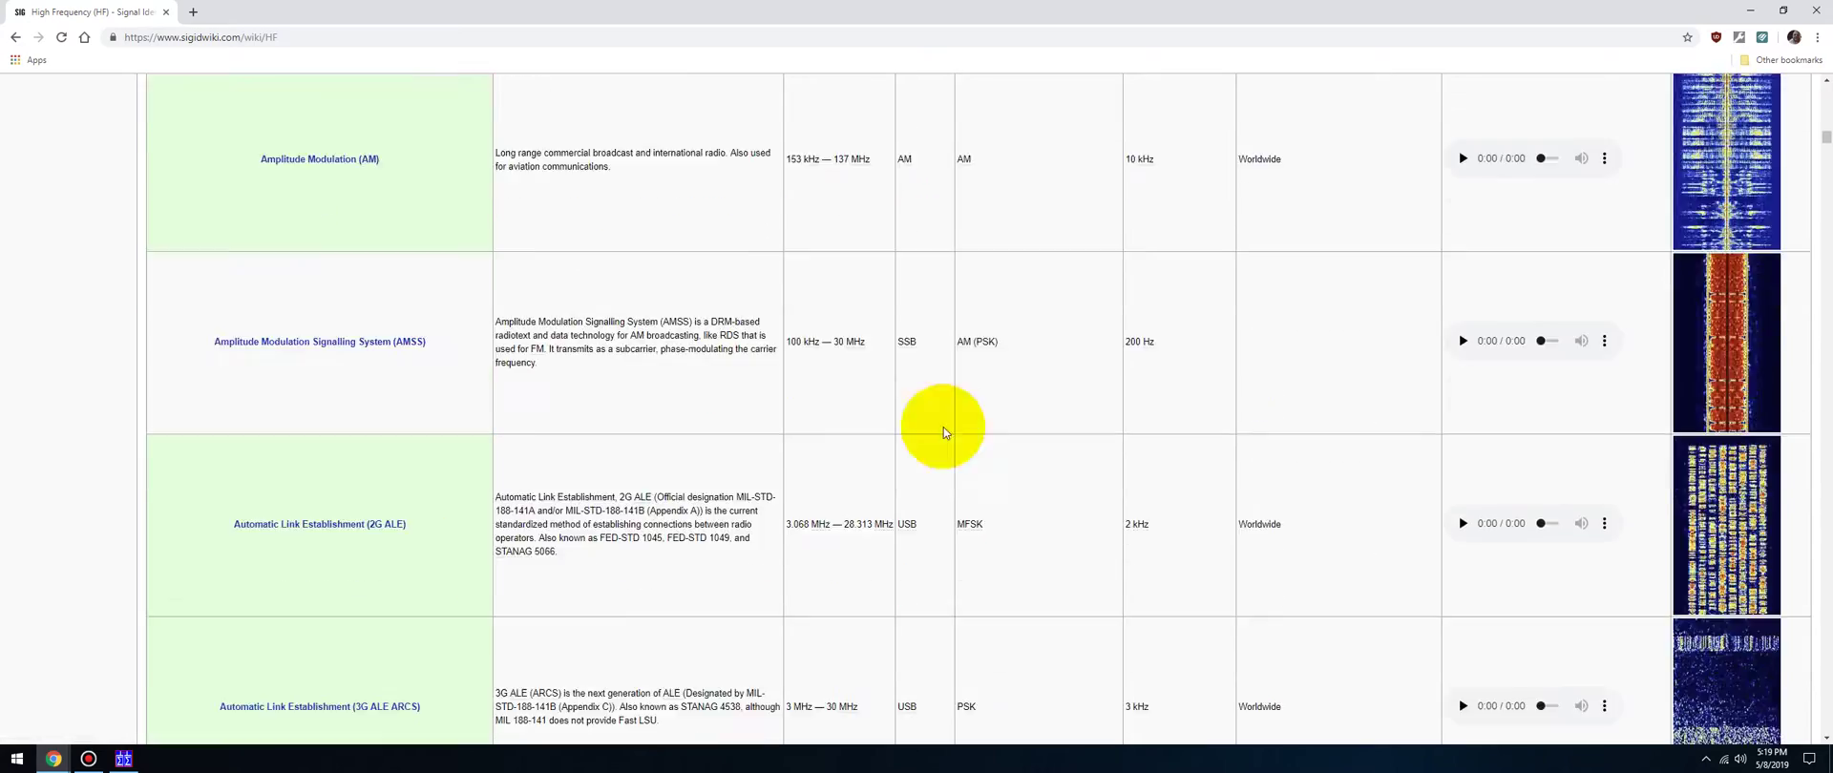
pyautogui.moveTo(1812, 143); pyautogui.dragTo(1685, 680)
pyautogui.scroll(6, 491, 532)
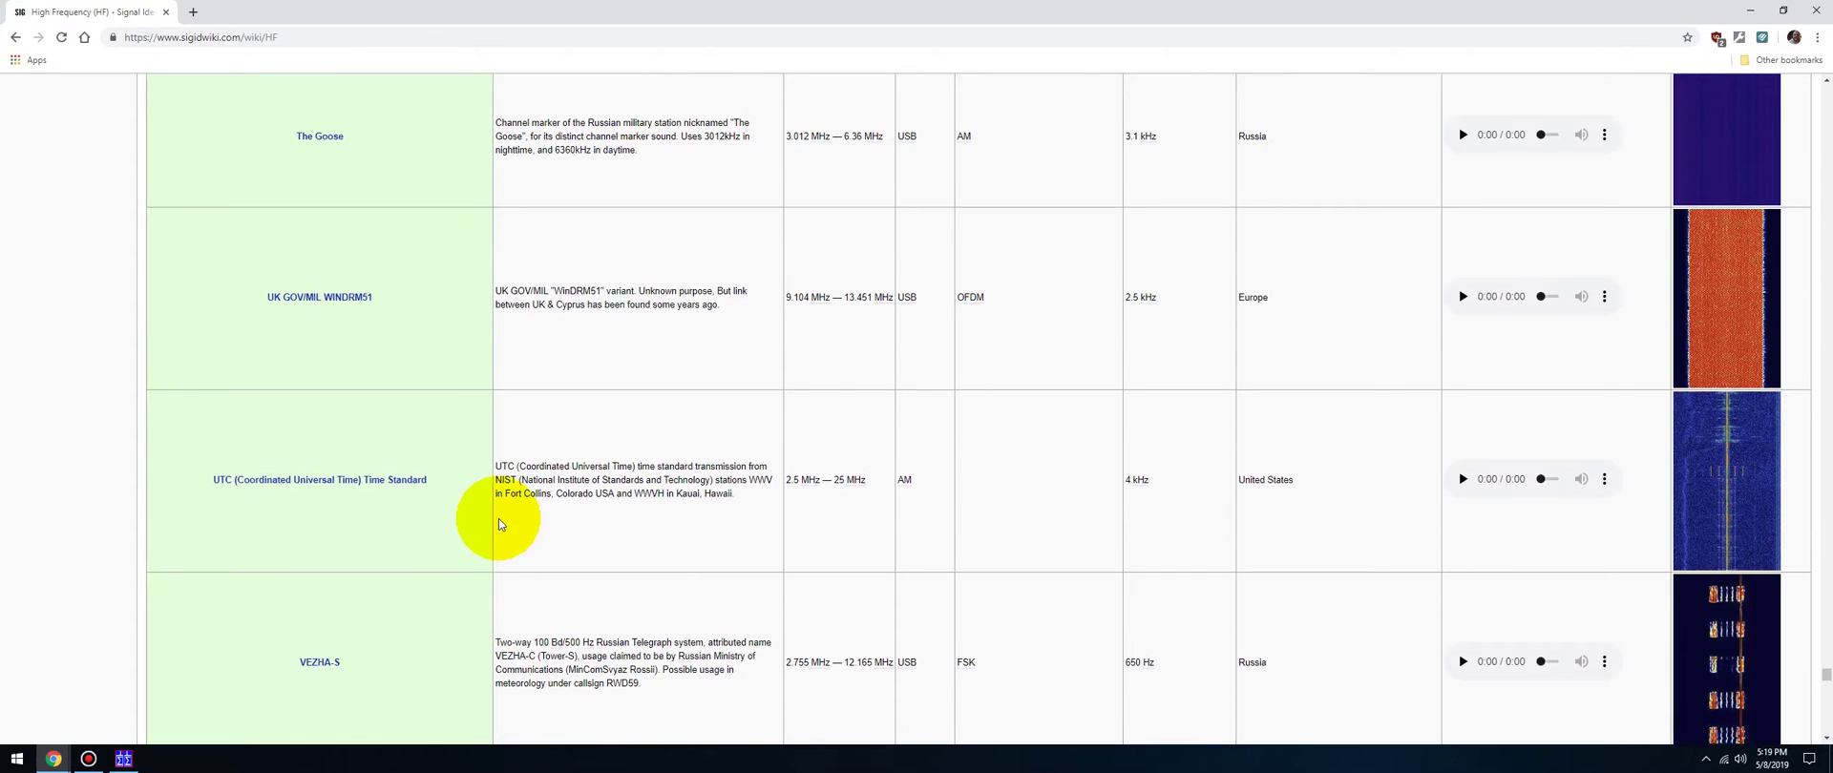
pyautogui.scroll(-6, 498, 518)
pyautogui.scroll(-5, 498, 518)
pyautogui.scroll(1, 478, 512)
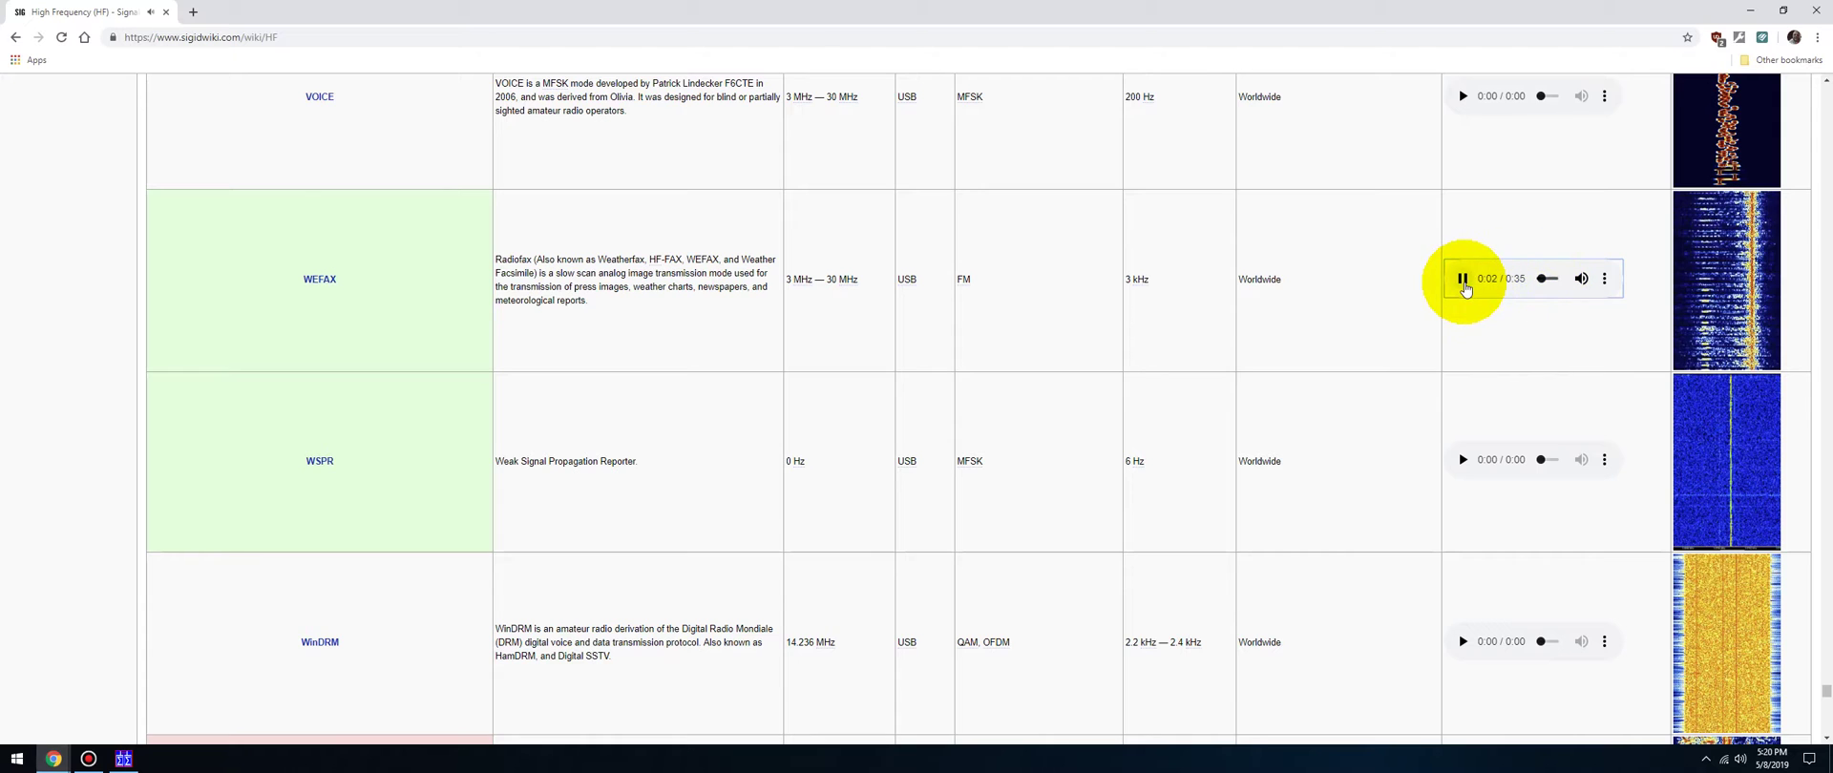
# Step: Listen to the WEFAX sample audio, view its waterfall image and minimize the browser
pyautogui.click(1464, 281)
pyautogui.click(1722, 272)
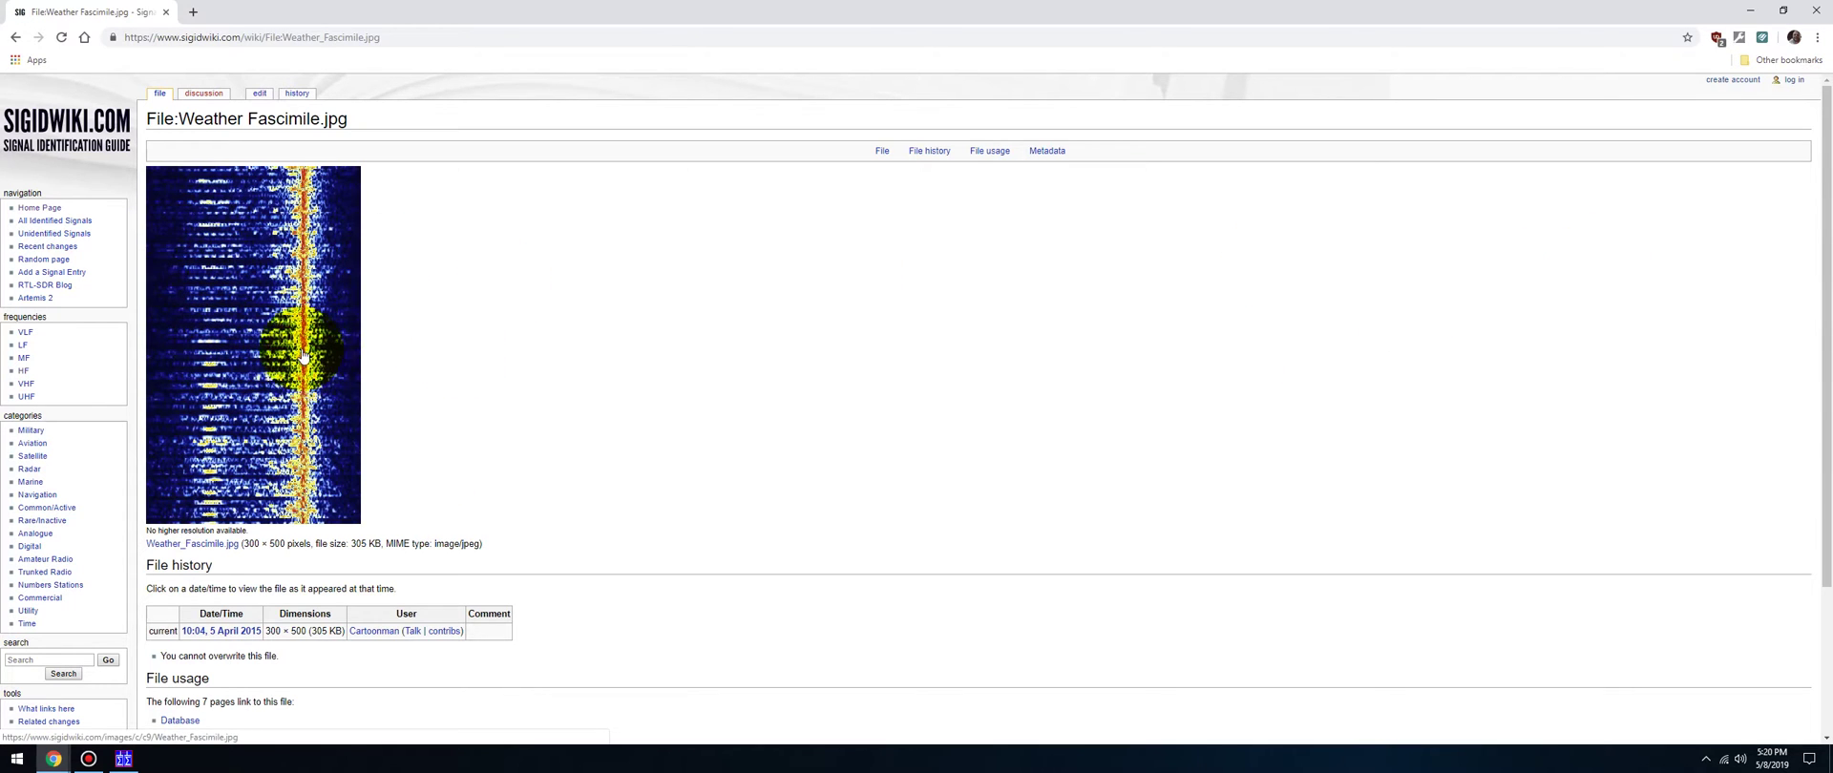
pyautogui.click(1753, 13)
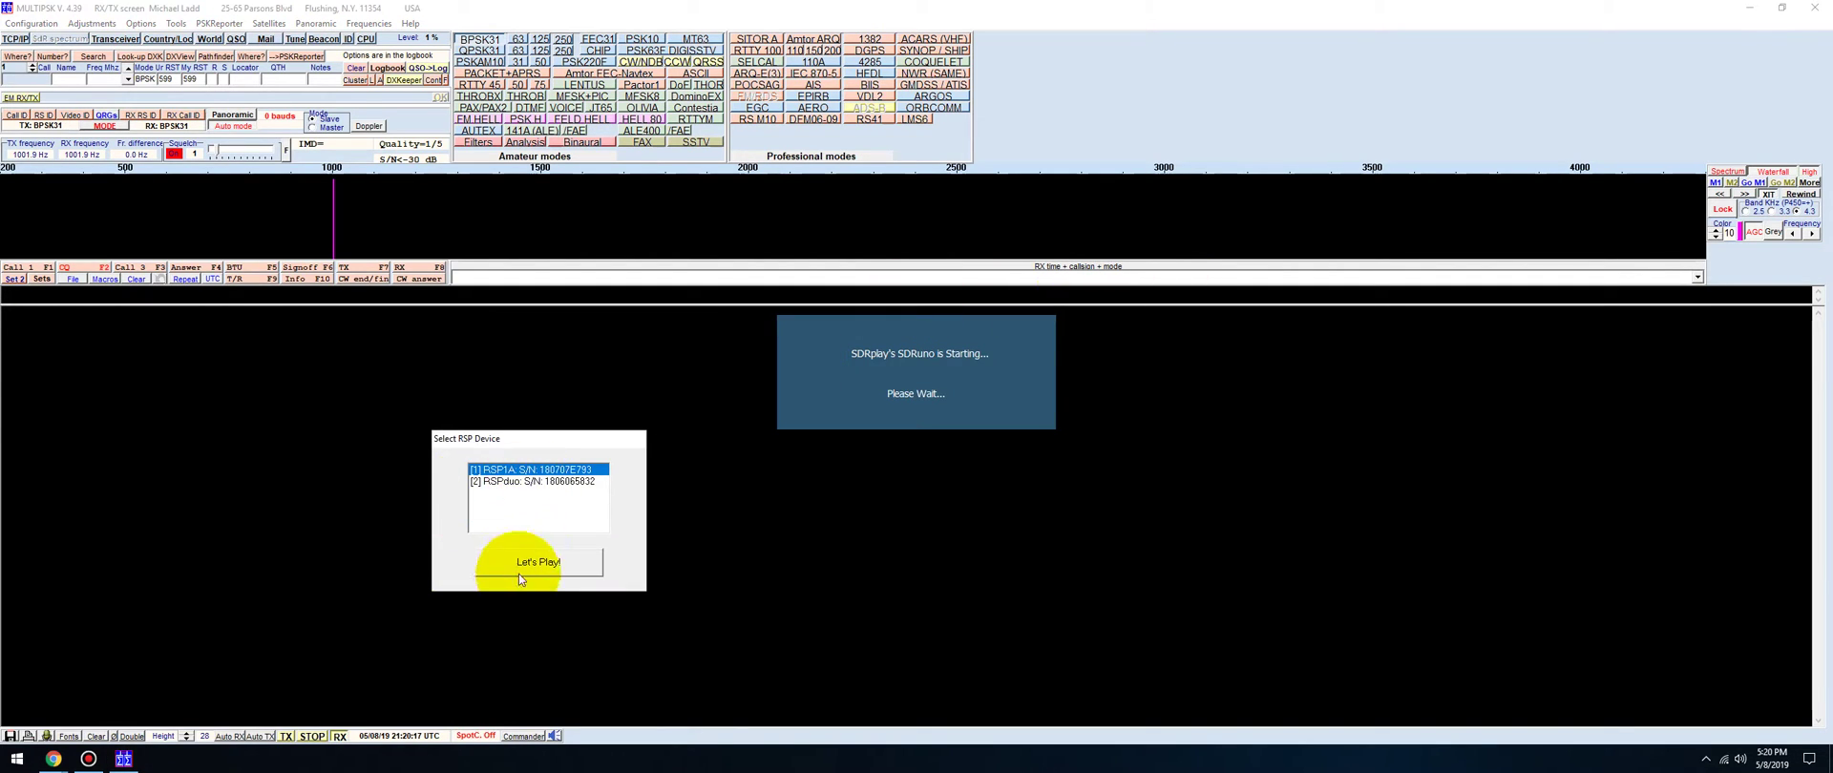
# Step: Start SDRuno with the RSP1A device and switch MultiPSK to FAX mode
pyautogui.click(520, 573)
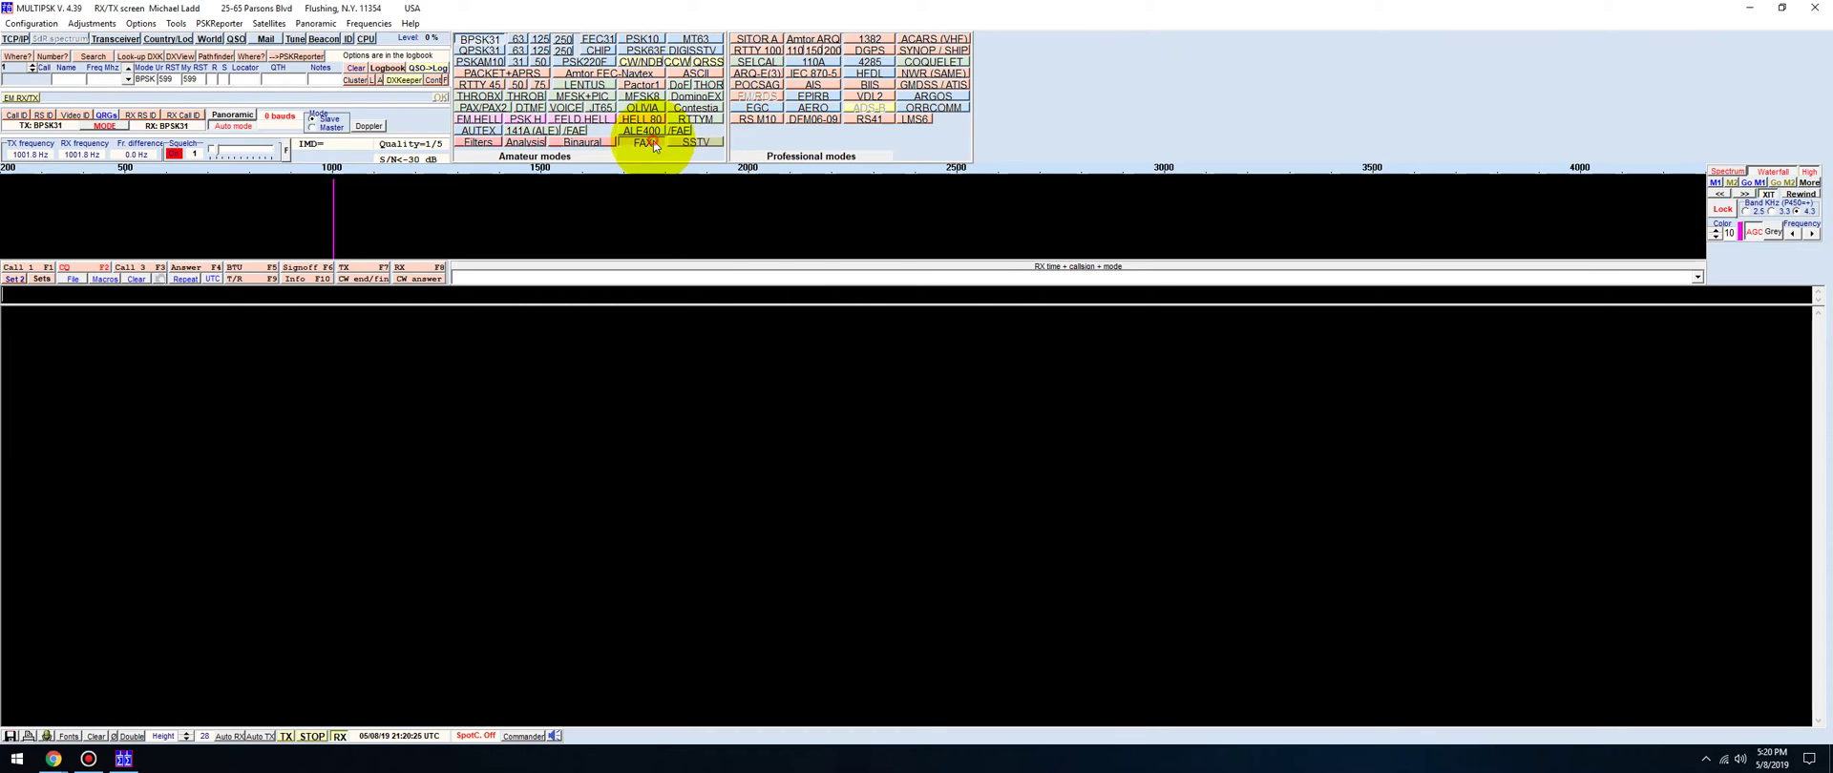
pyautogui.click(652, 140)
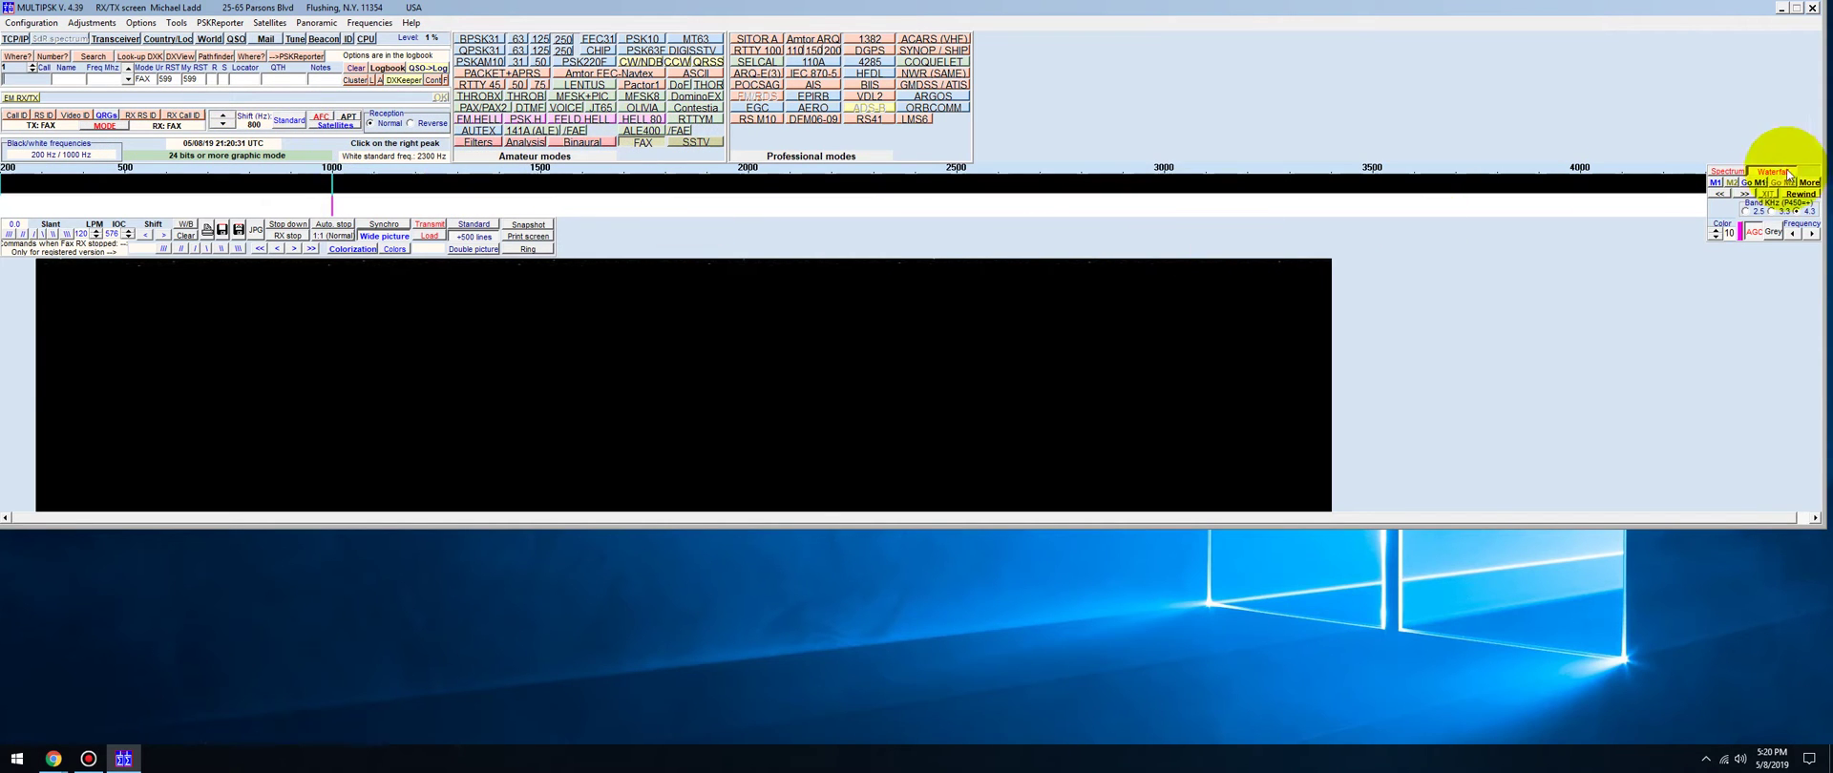
pyautogui.moveTo(1822, 115); pyautogui.dragTo(1821, 168)
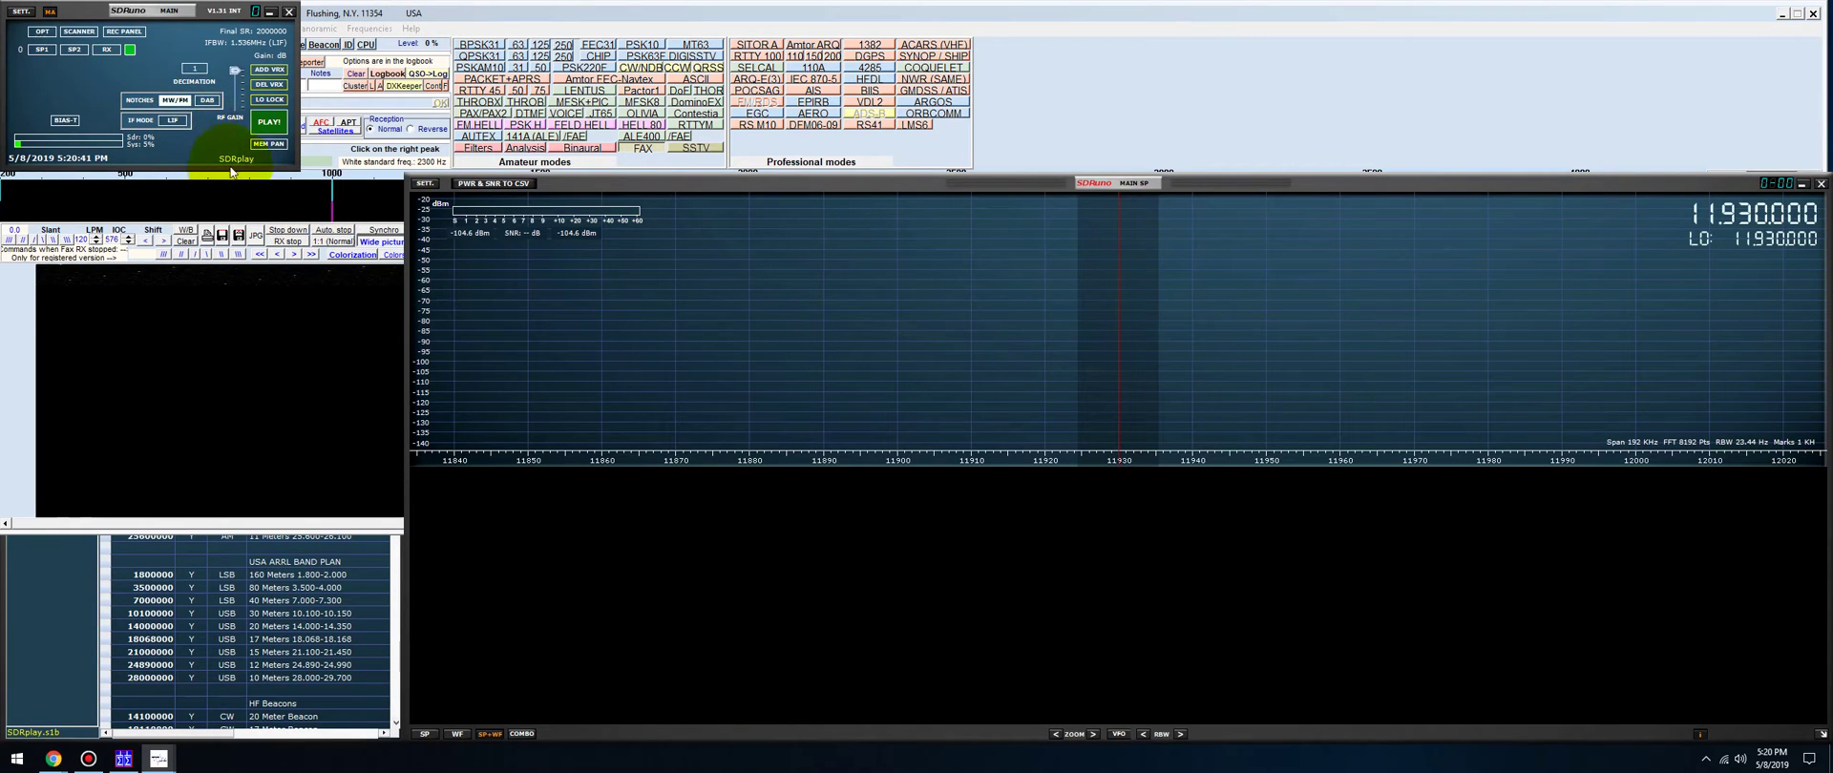
# Step: Minimize and restore SDRuno so all its windows appear in front of MultiPSK, and tune to 11.685 MHz
pyautogui.click(233, 163)
pyautogui.click(256, 21)
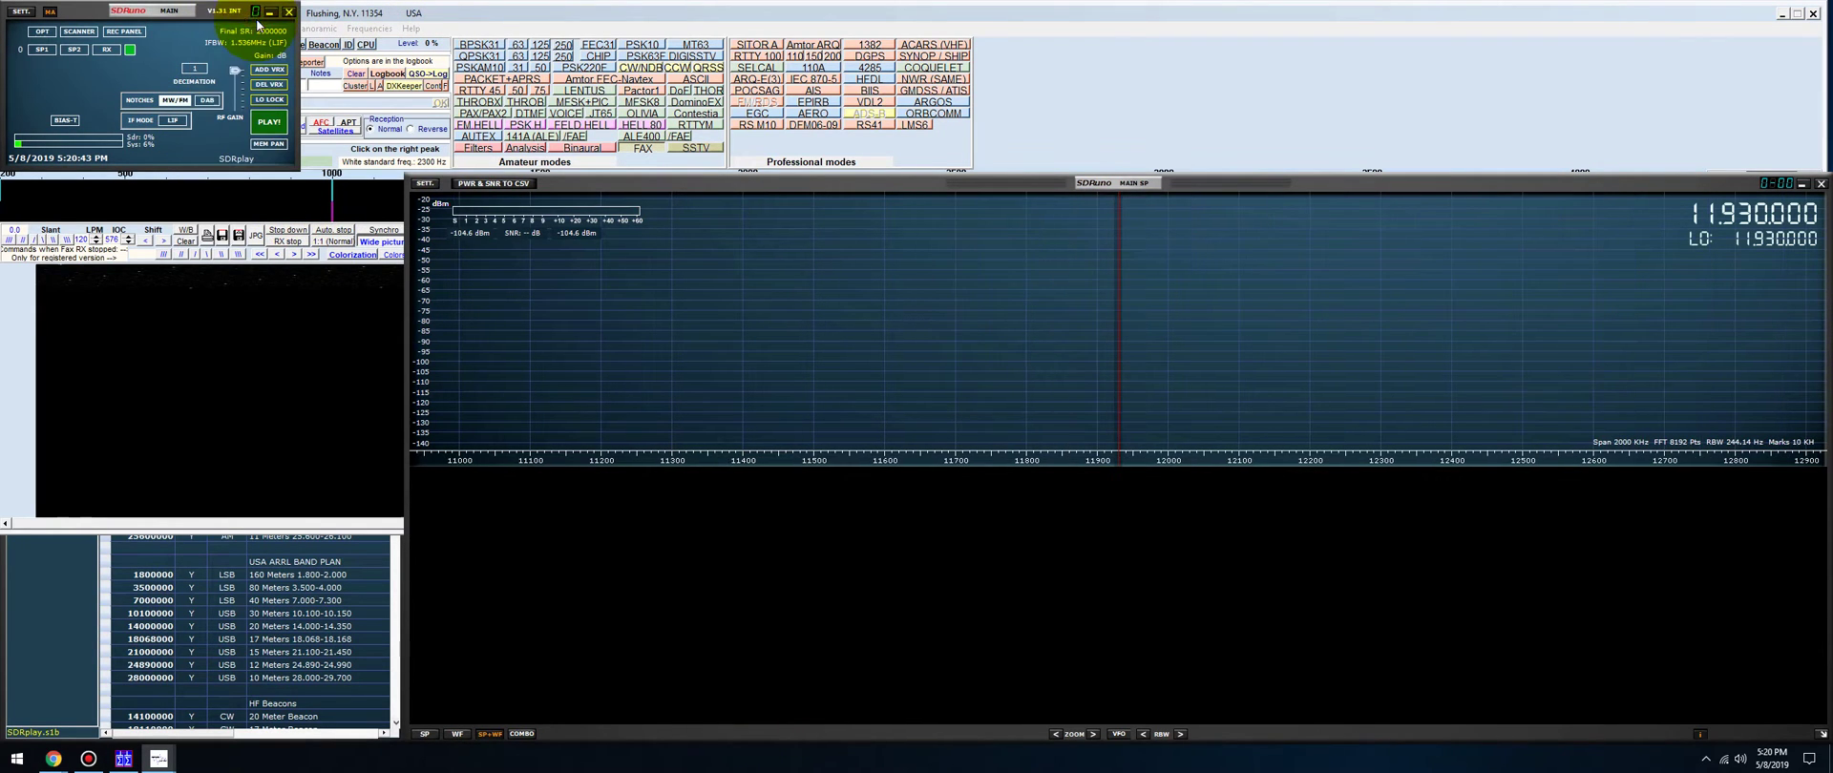
pyautogui.click(268, 12)
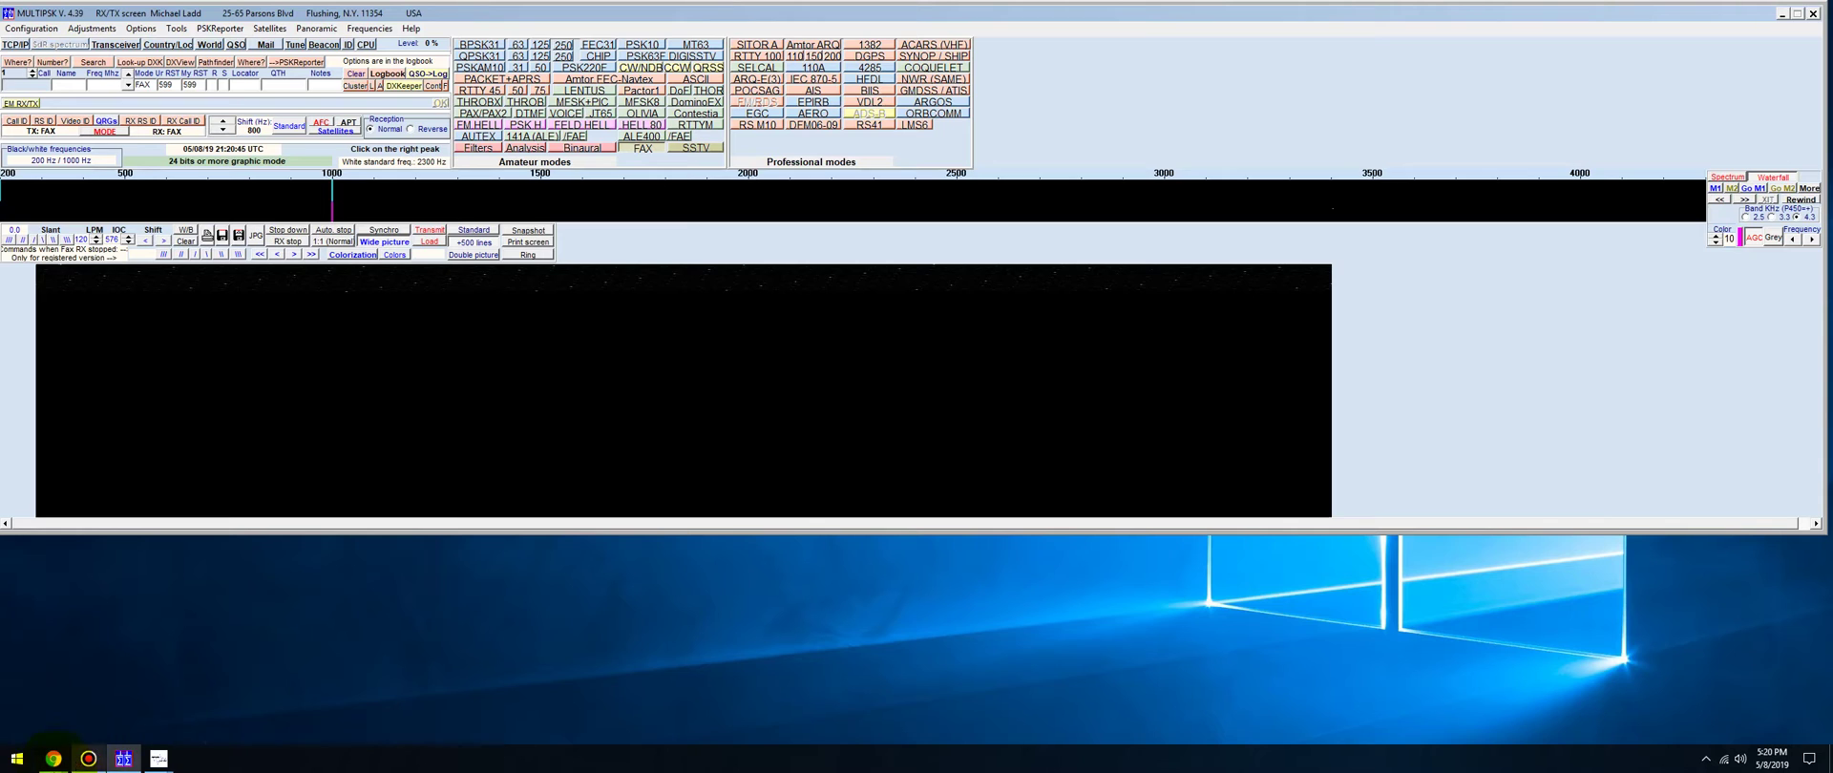
pyautogui.click(173, 761)
pyautogui.click(981, 657)
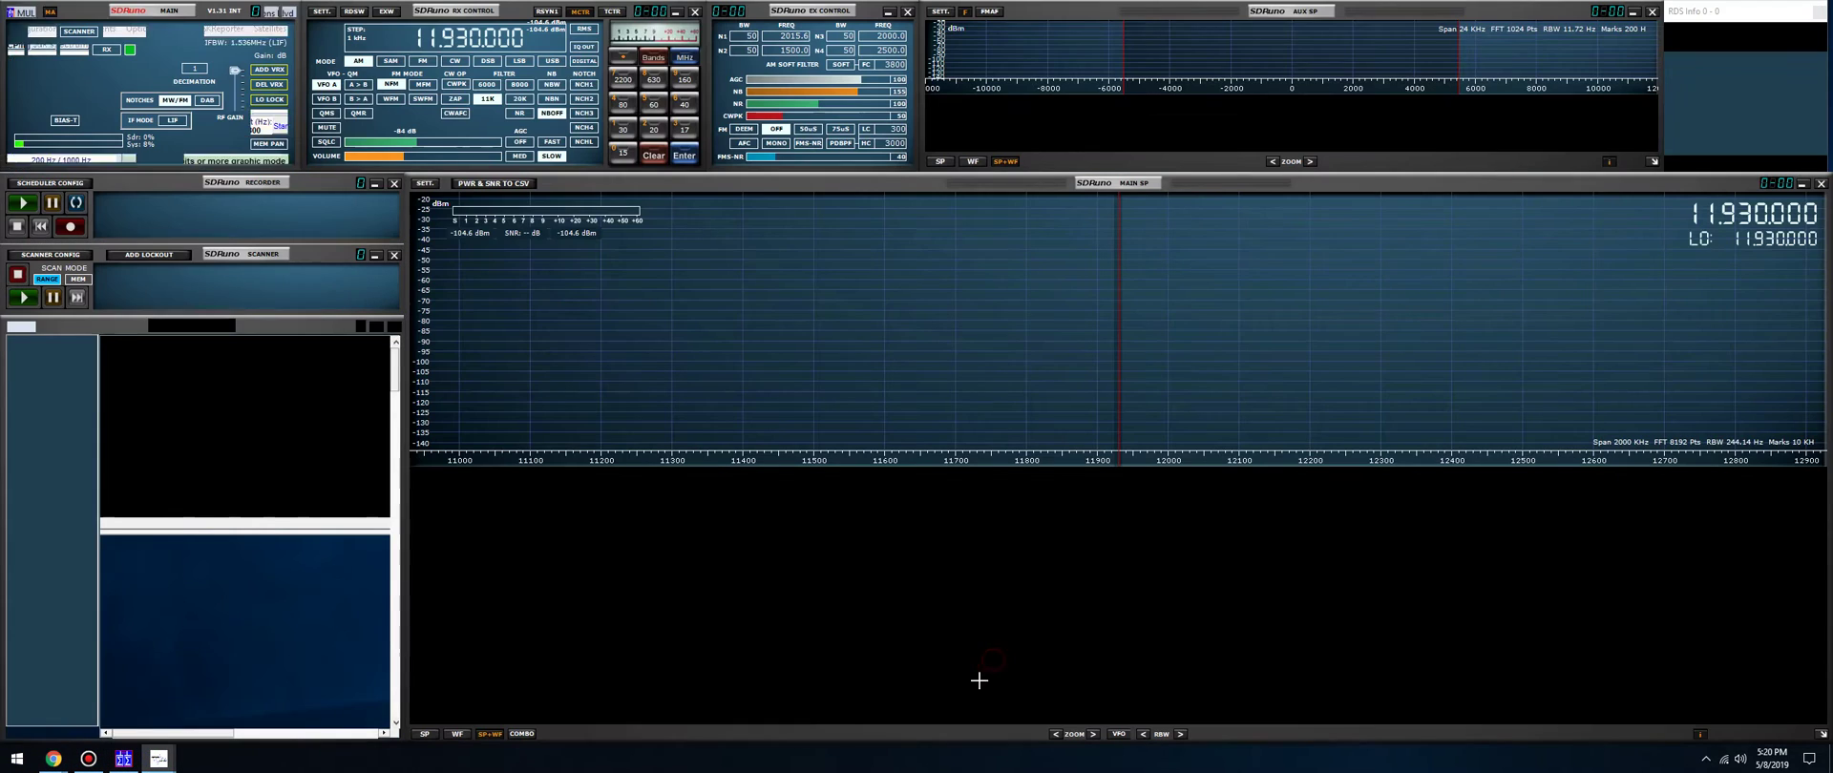
pyautogui.click(943, 321)
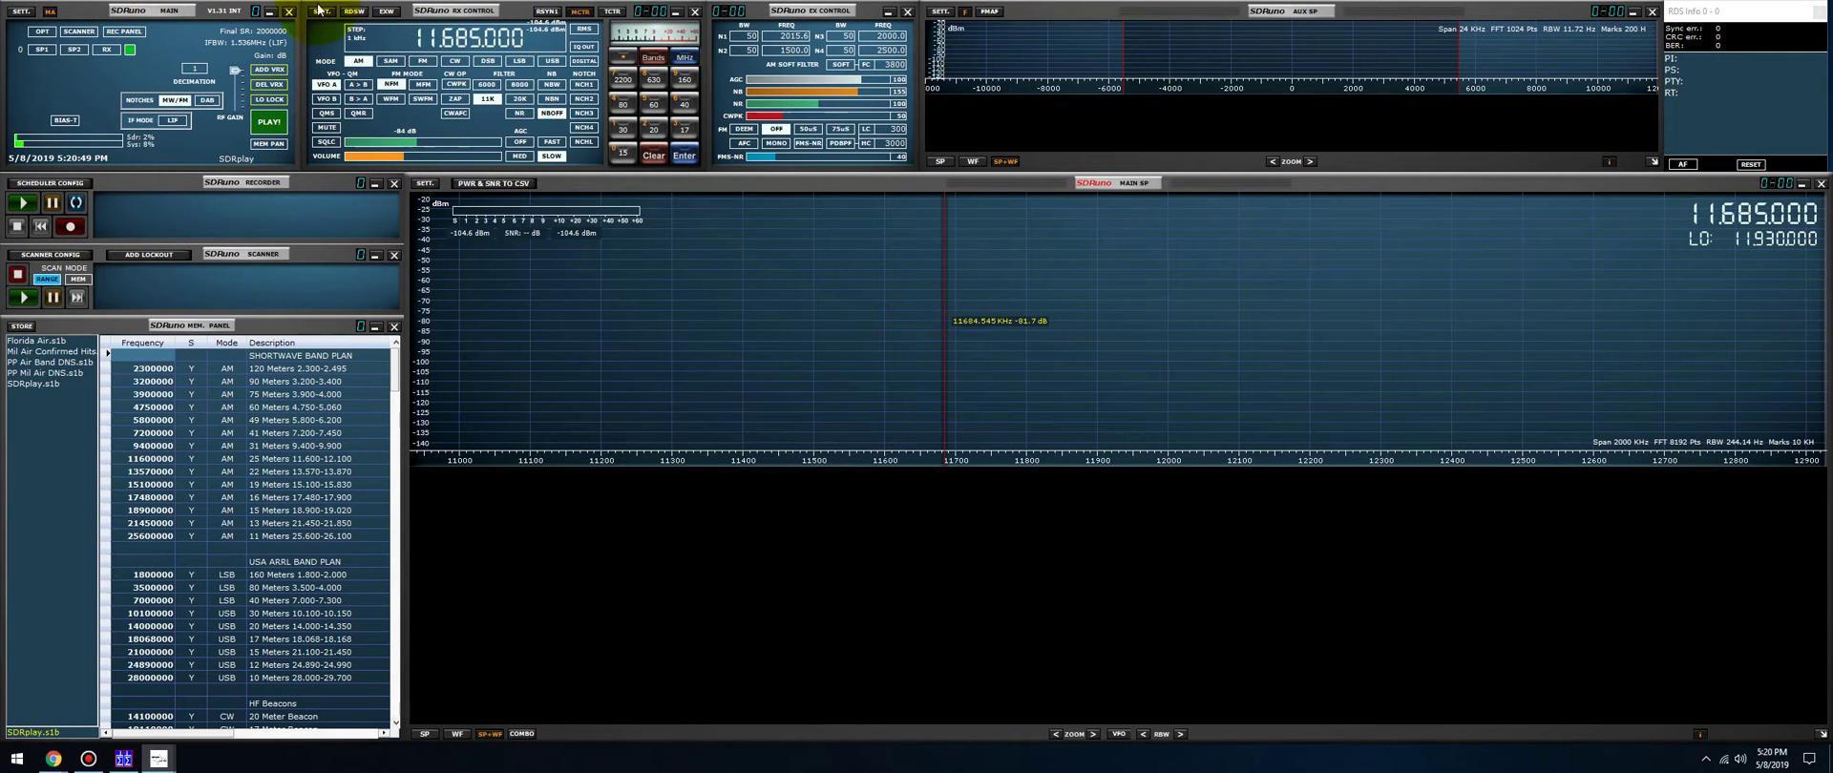
# Step: Set the RX output device to Line 1 (Virtual Audio Cable) and start reception, tuned to 11.543 MHz
pyautogui.click(321, 12)
pyautogui.click(444, 27)
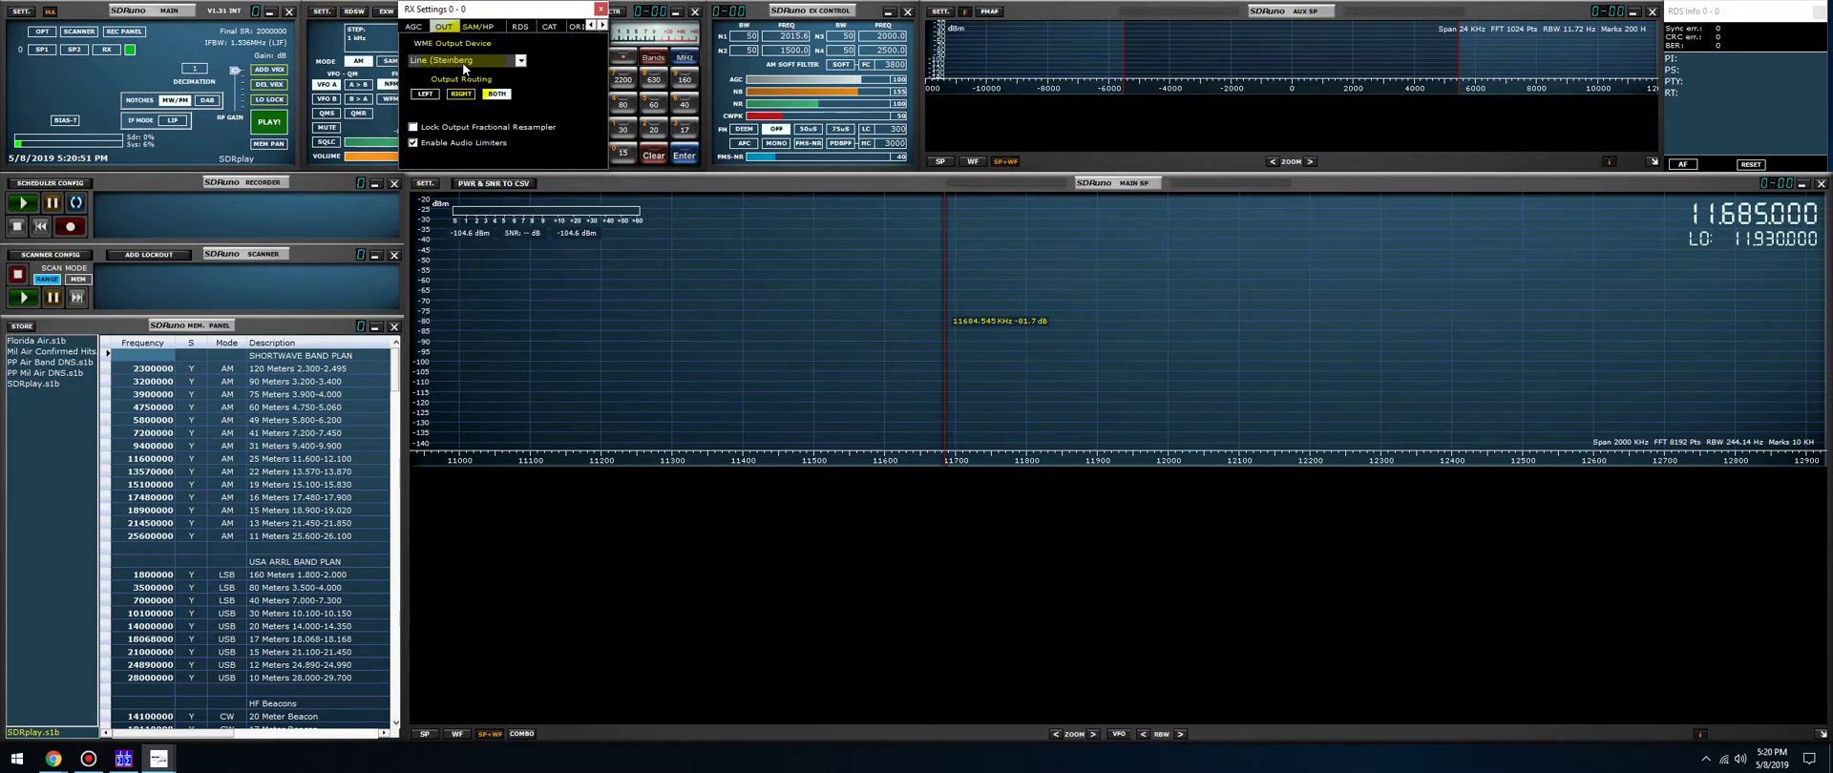
pyautogui.click(468, 98)
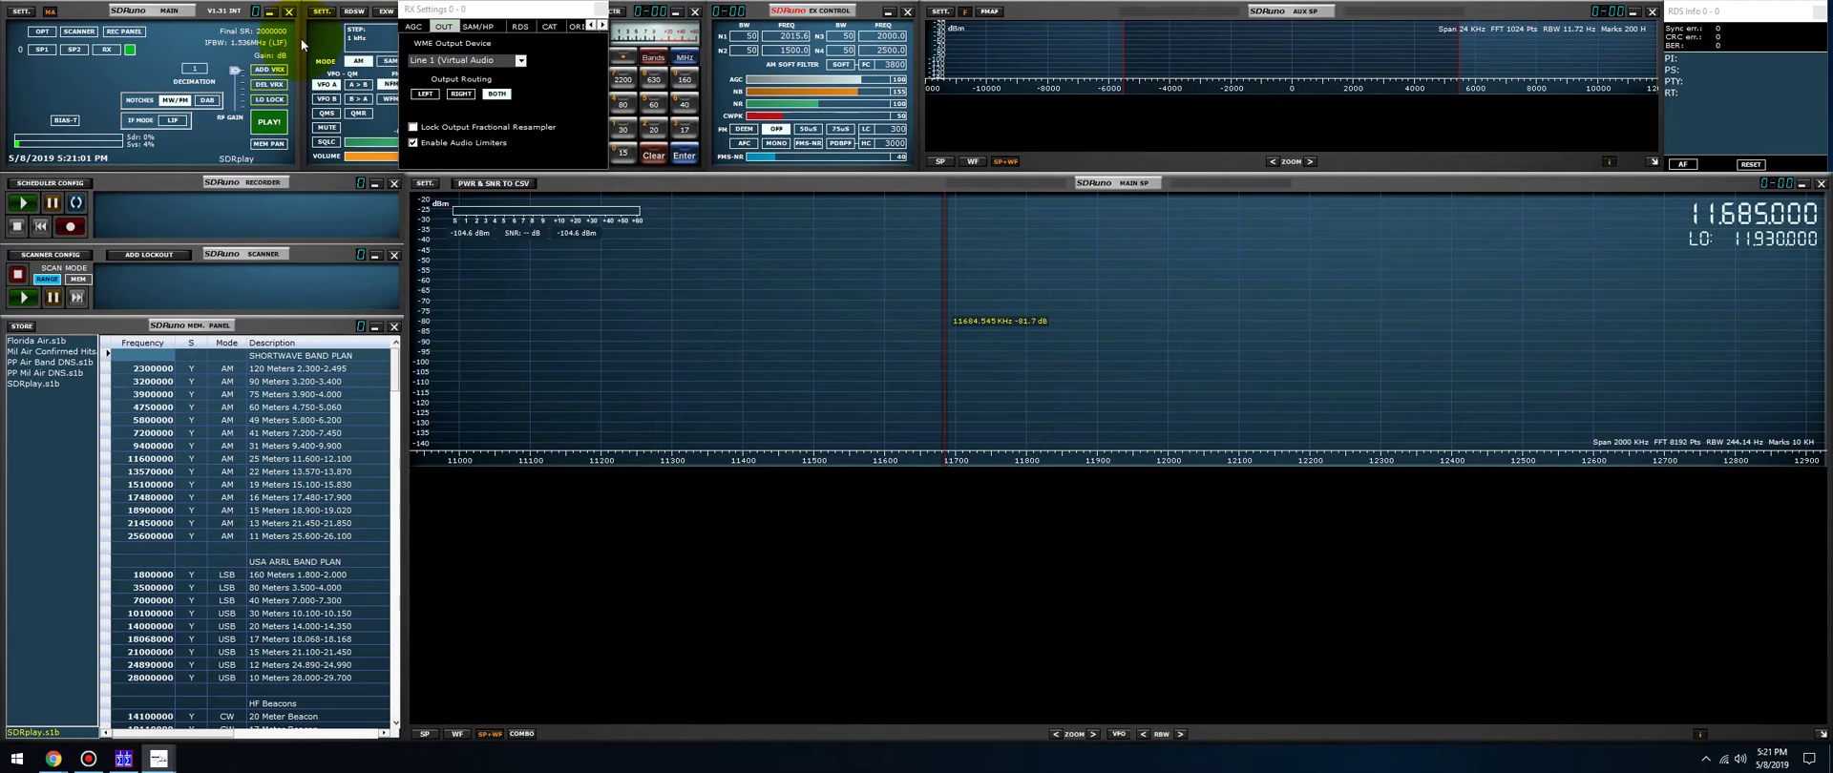
pyautogui.click(604, 12)
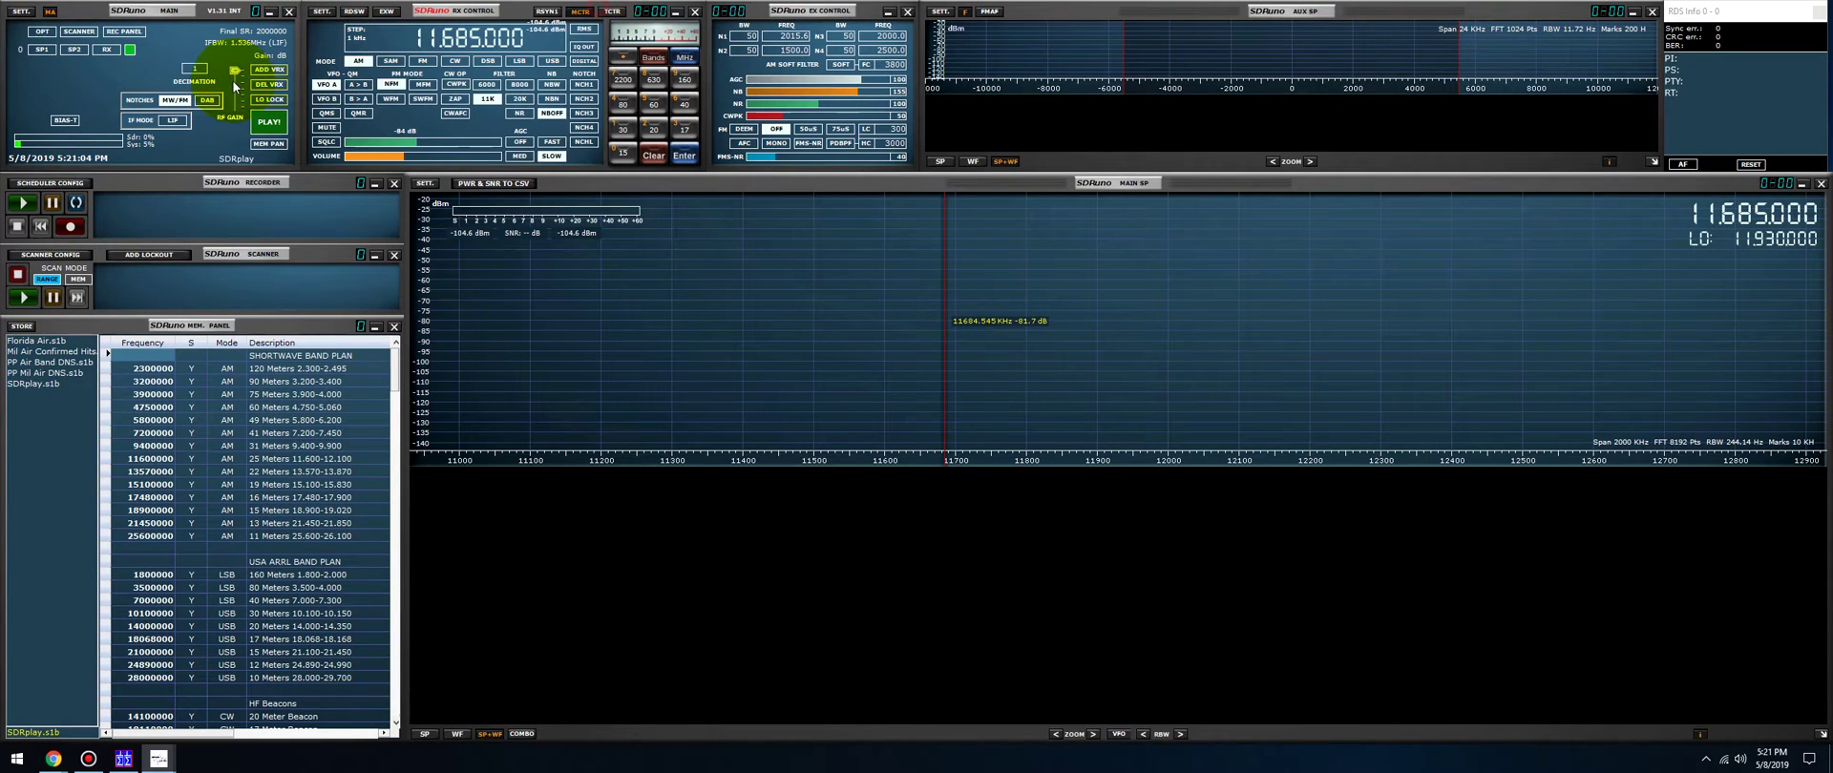
pyautogui.click(263, 125)
pyautogui.click(845, 387)
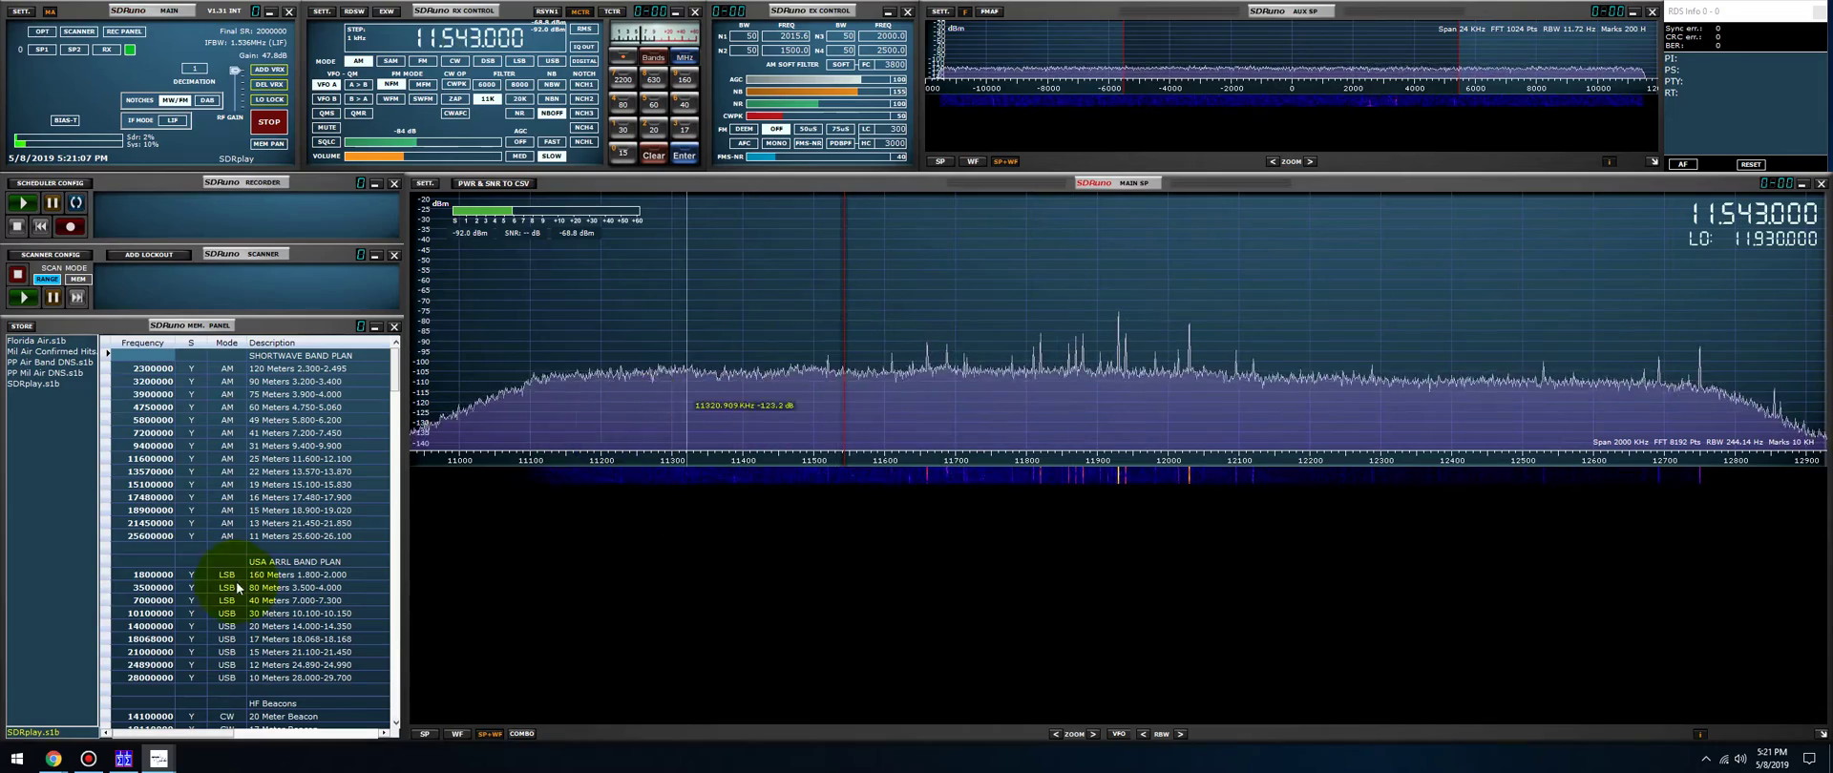
# Step: Open the Windows Sound settings from Control Panel and review the playback and recording devices
pyautogui.press('super')
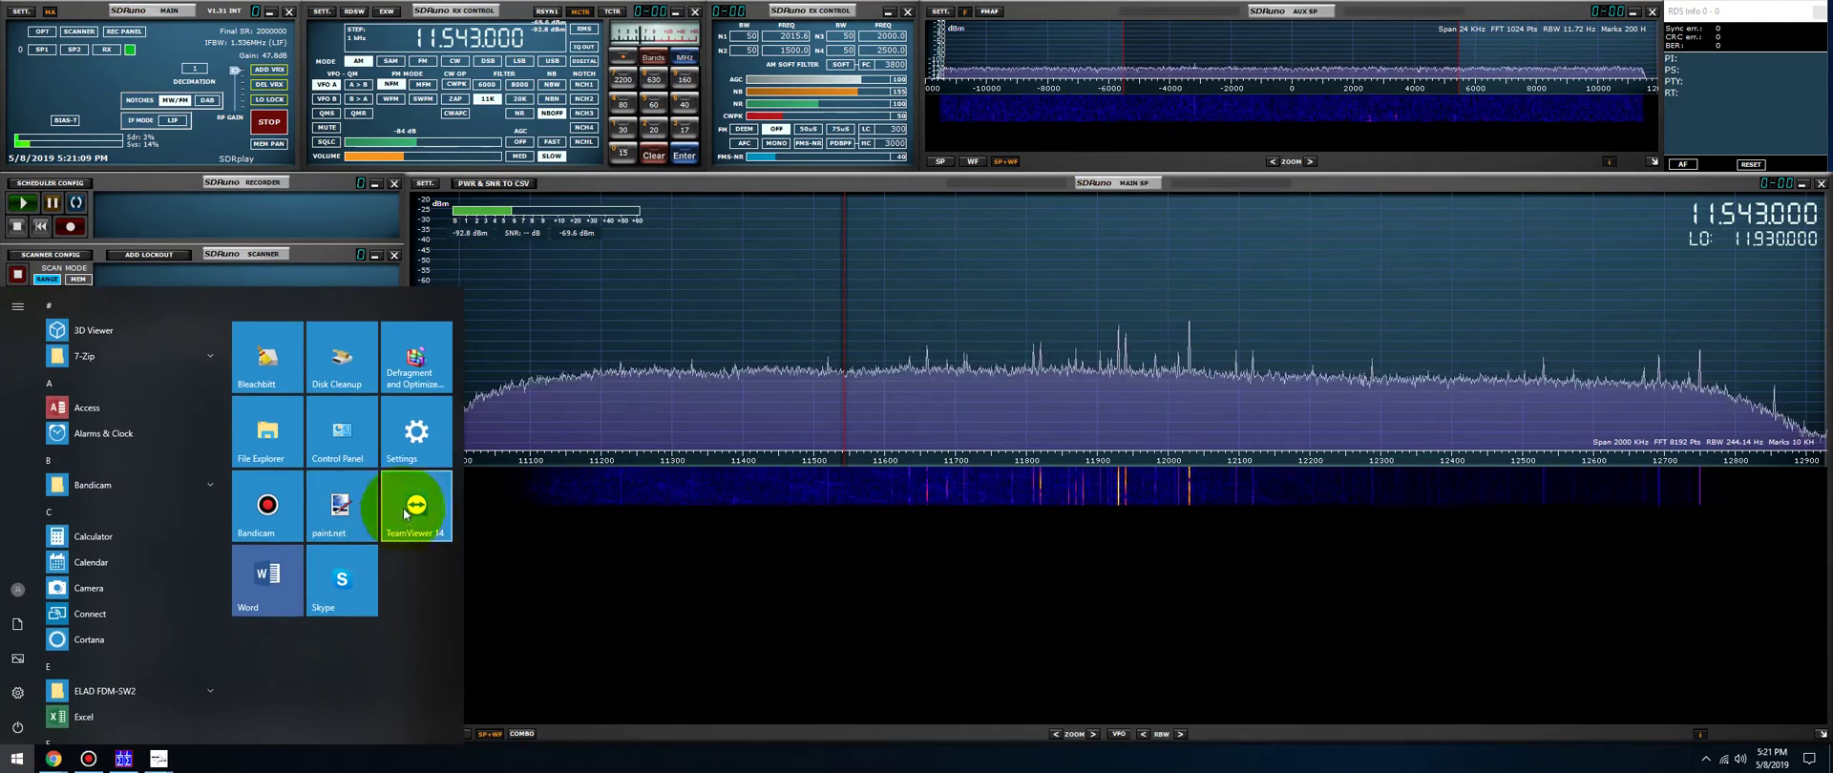
pyautogui.click(341, 434)
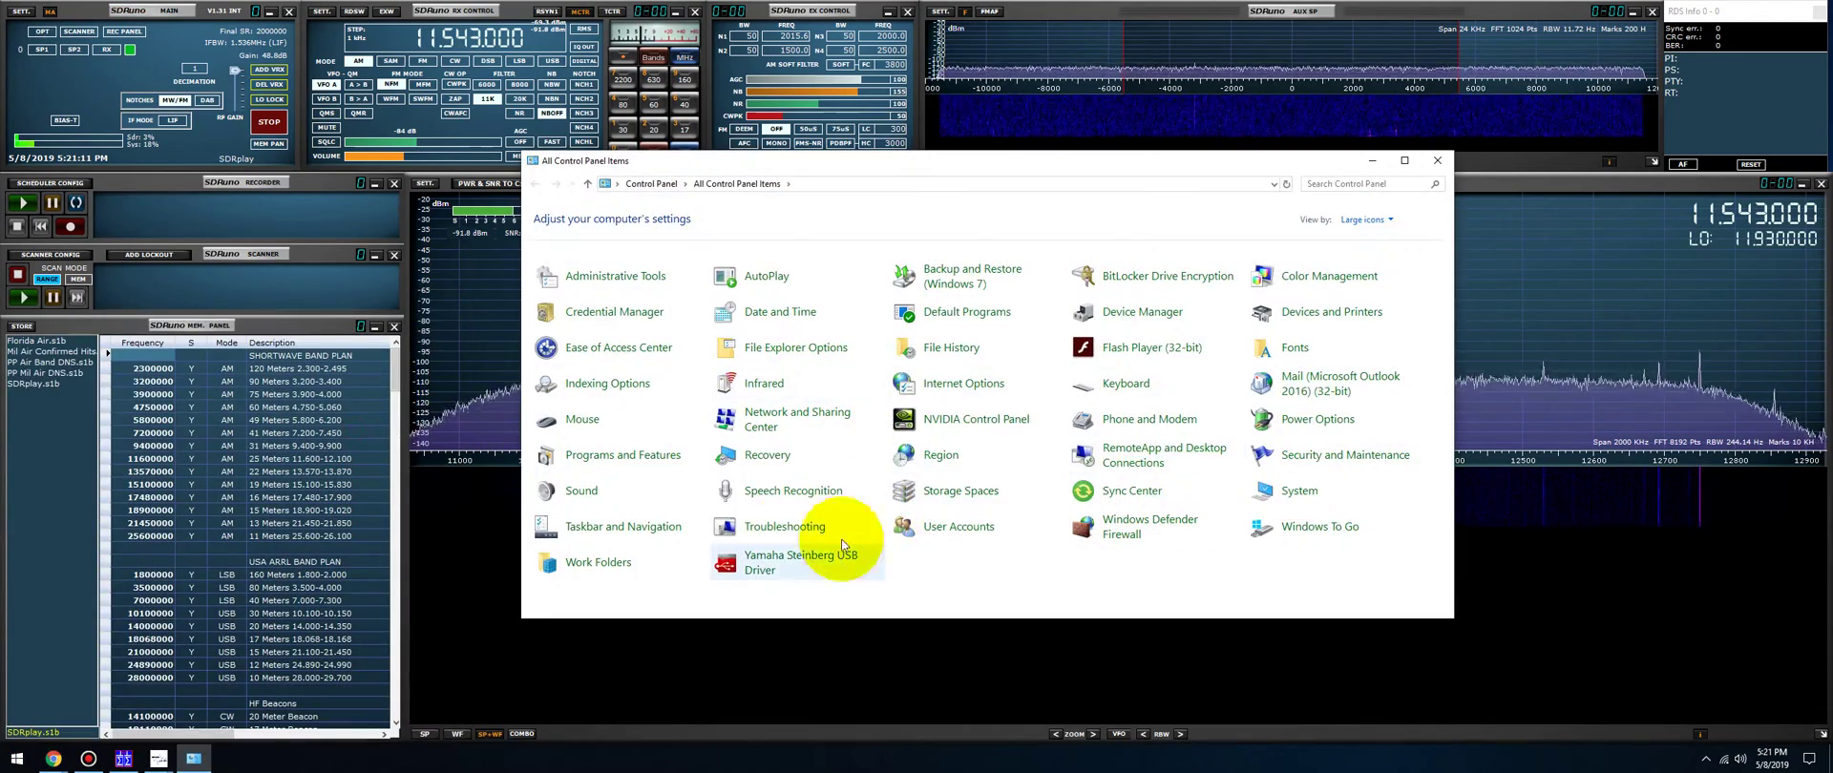
pyautogui.click(592, 496)
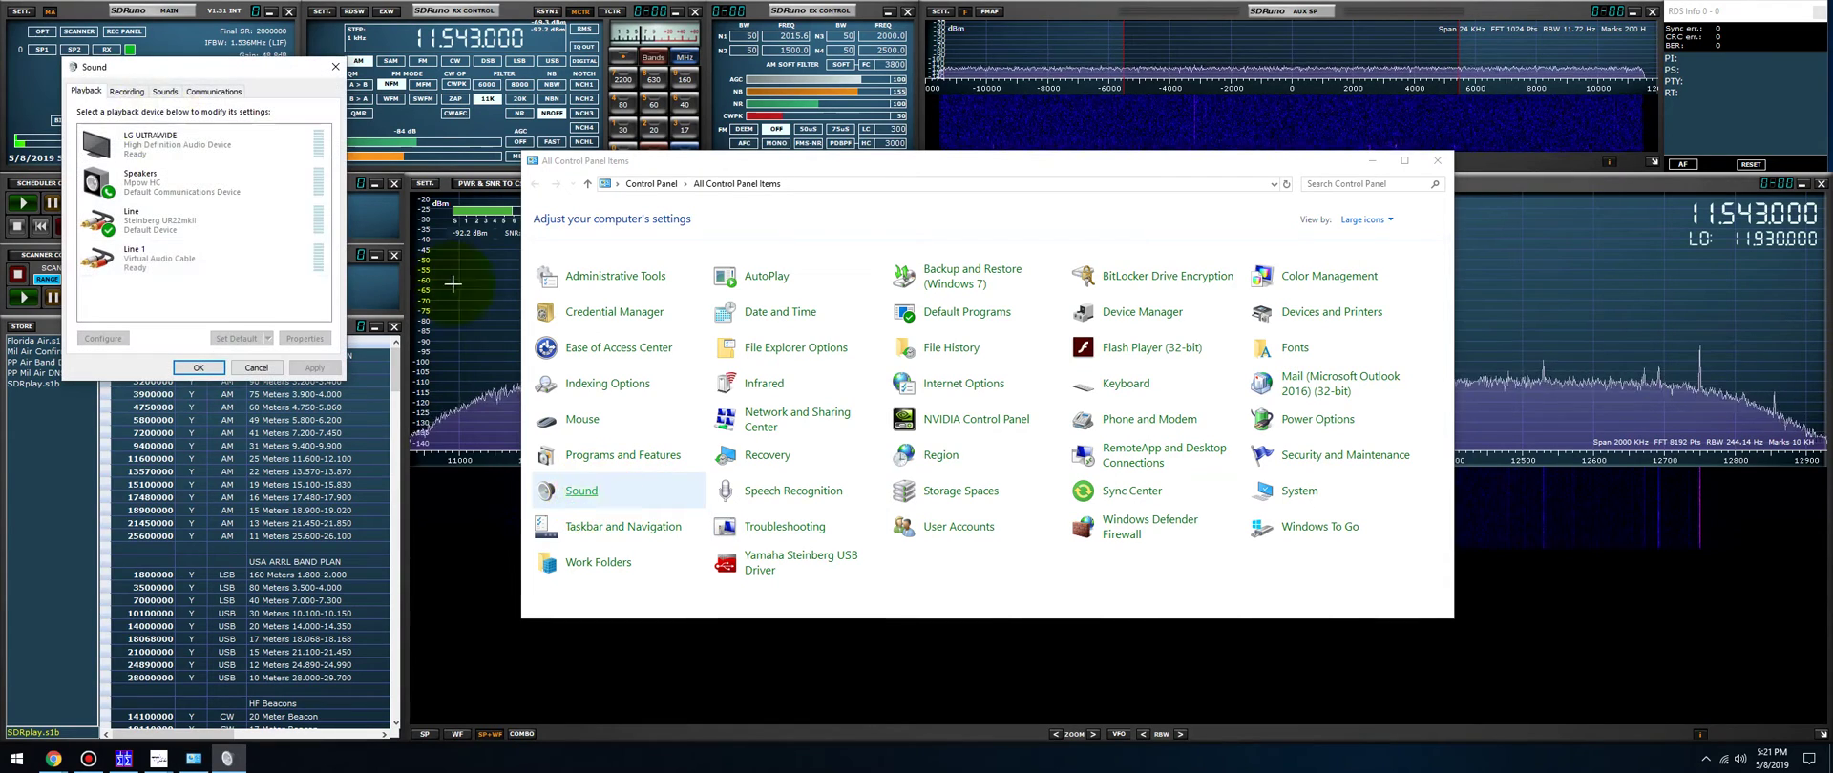
pyautogui.moveTo(134, 72); pyautogui.dragTo(851, 254)
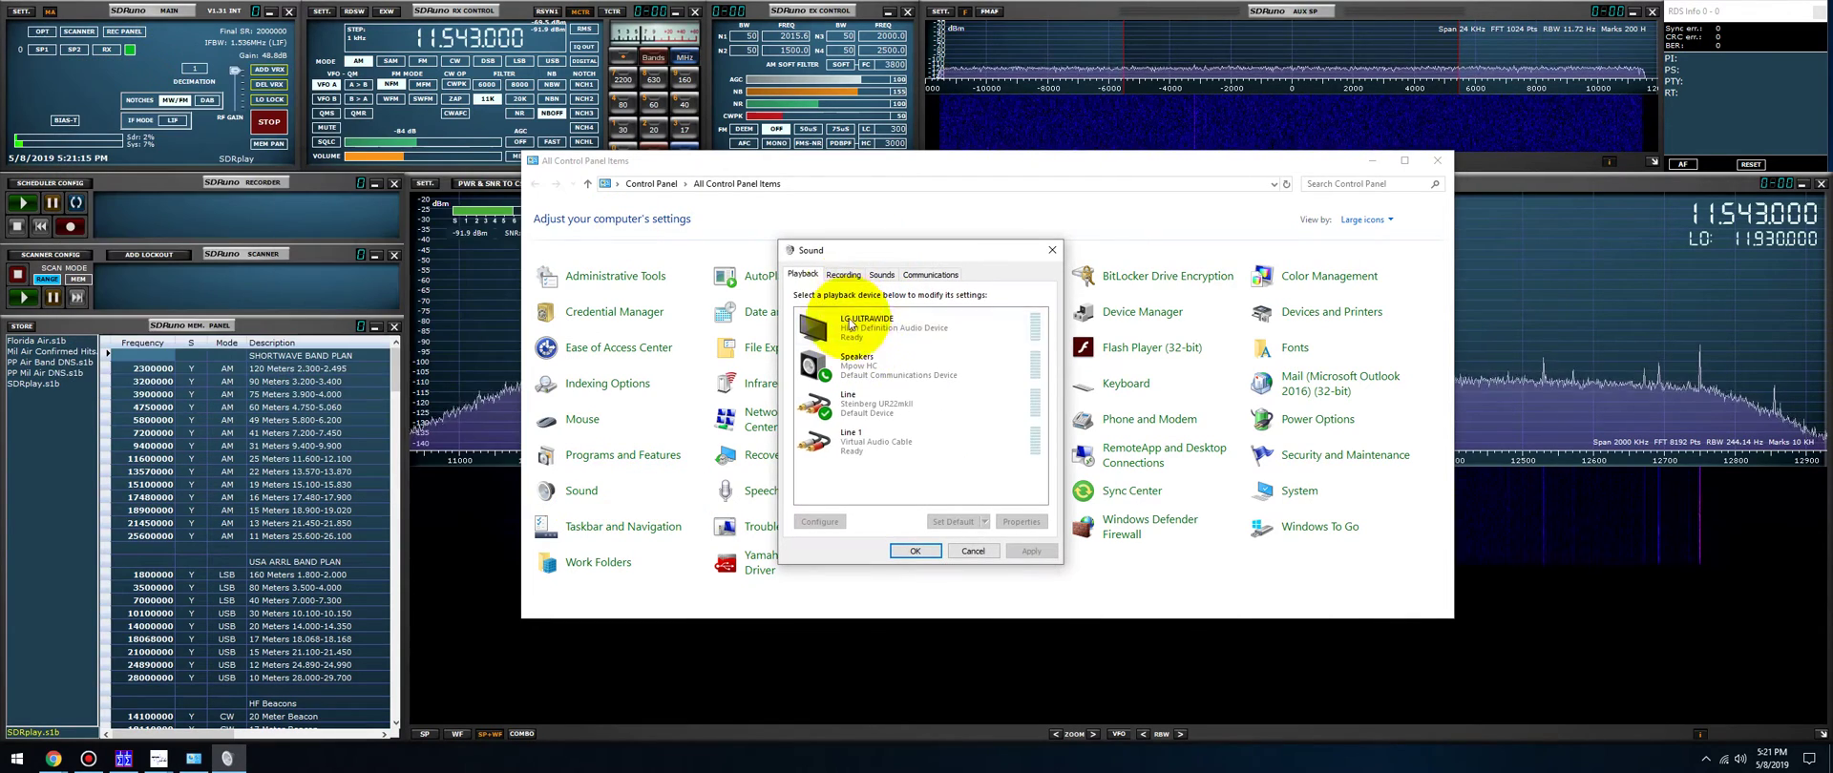
pyautogui.click(842, 273)
pyautogui.click(865, 332)
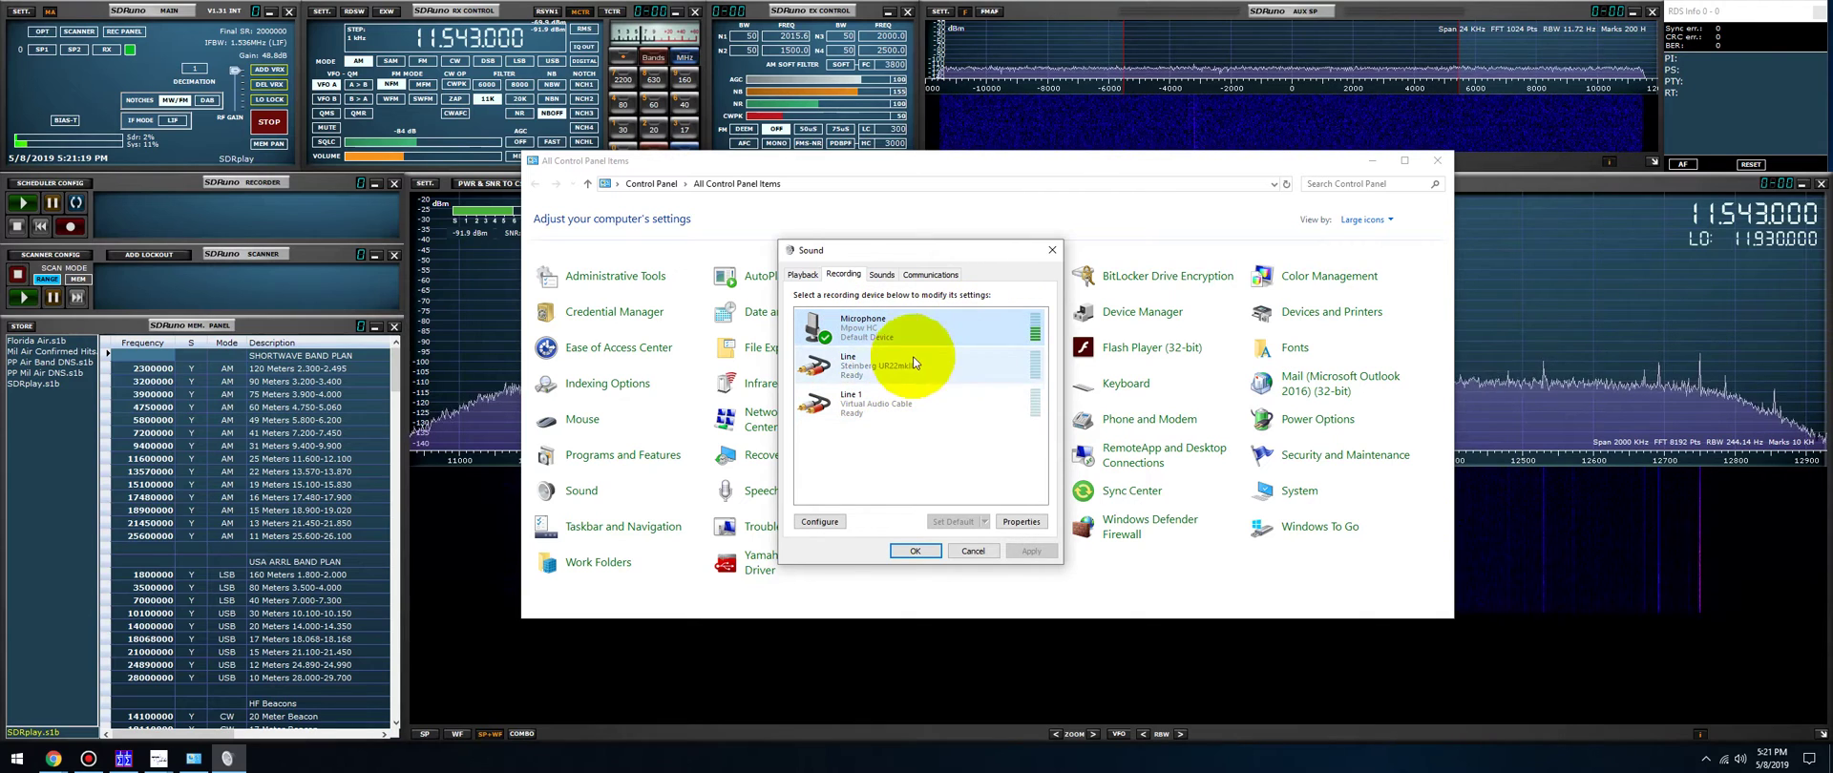
# Step: Review the format and level settings of the Line 1 (Virtual Audio Cable) playback device
pyautogui.click(809, 275)
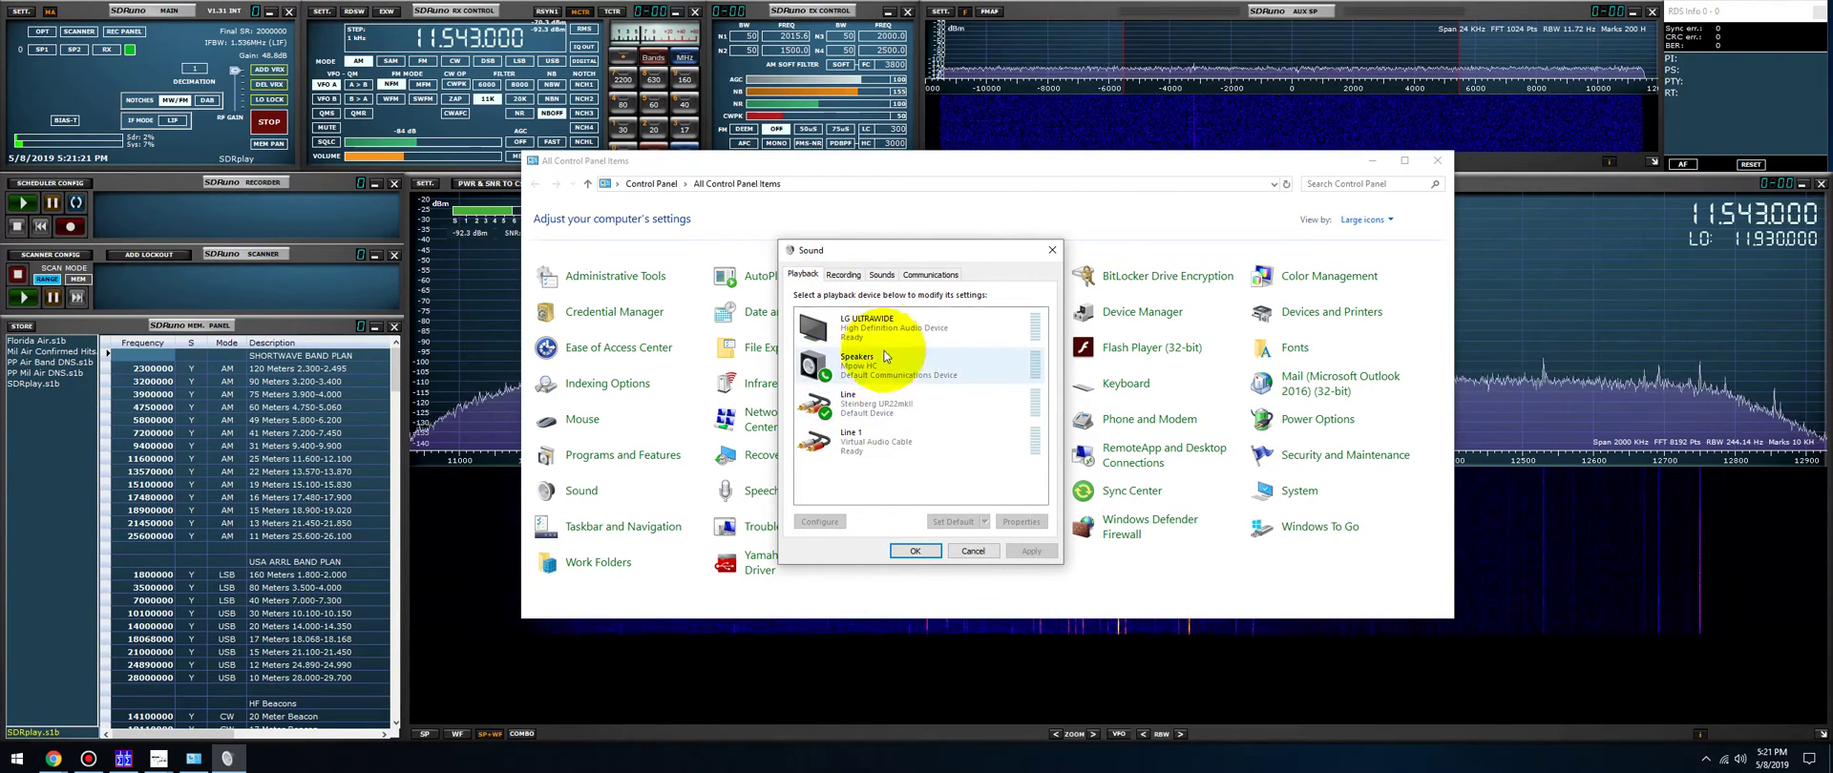
pyautogui.click(865, 451)
pyautogui.doubleClick(865, 451)
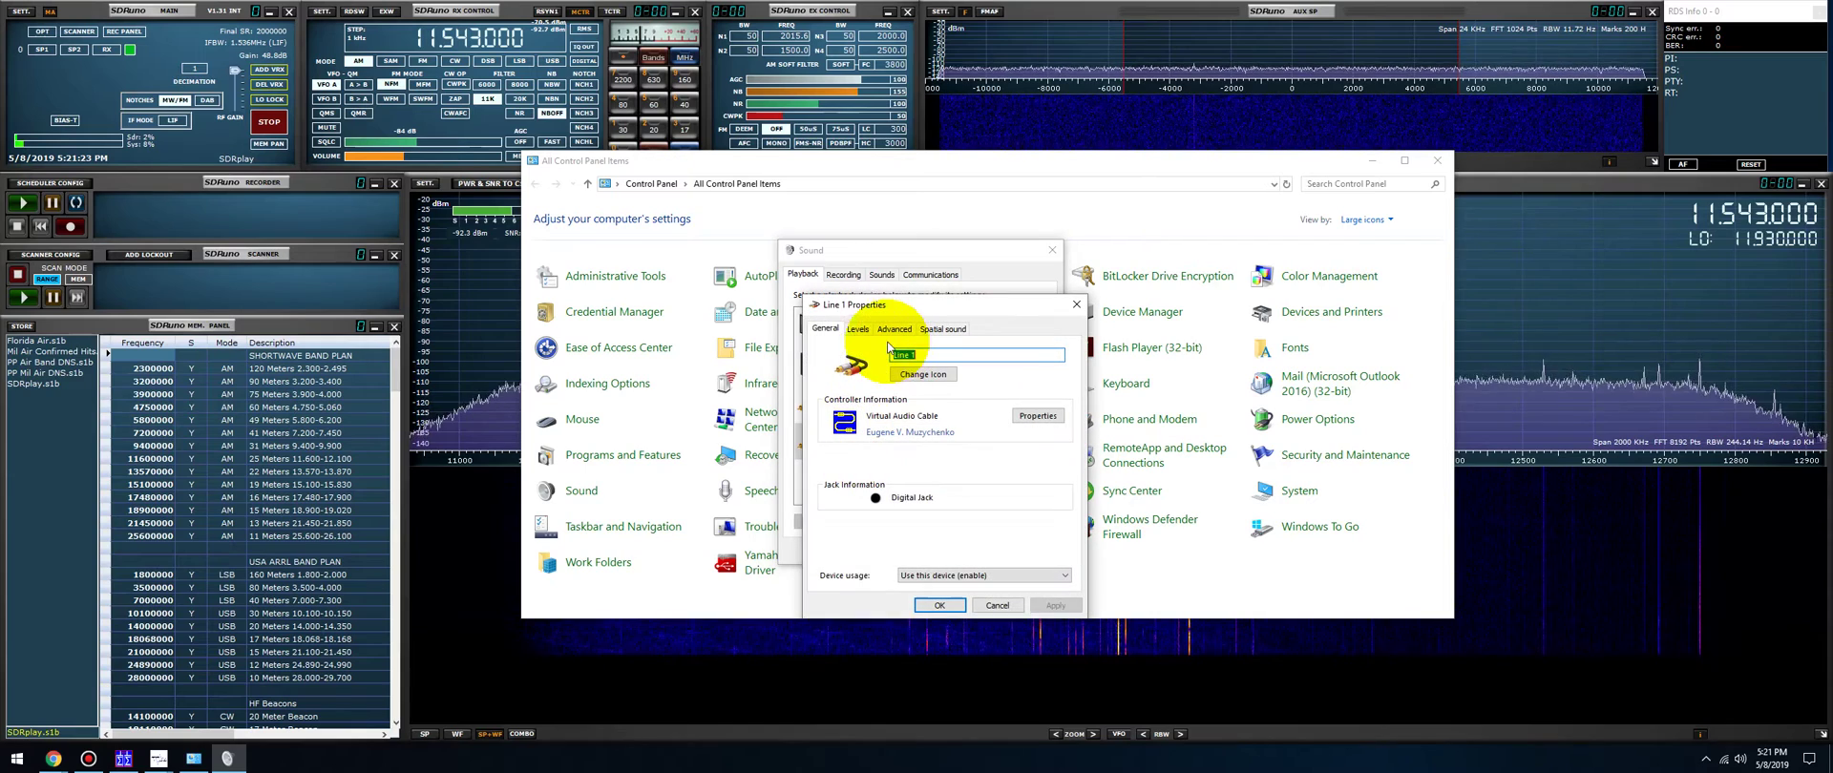
pyautogui.click(892, 329)
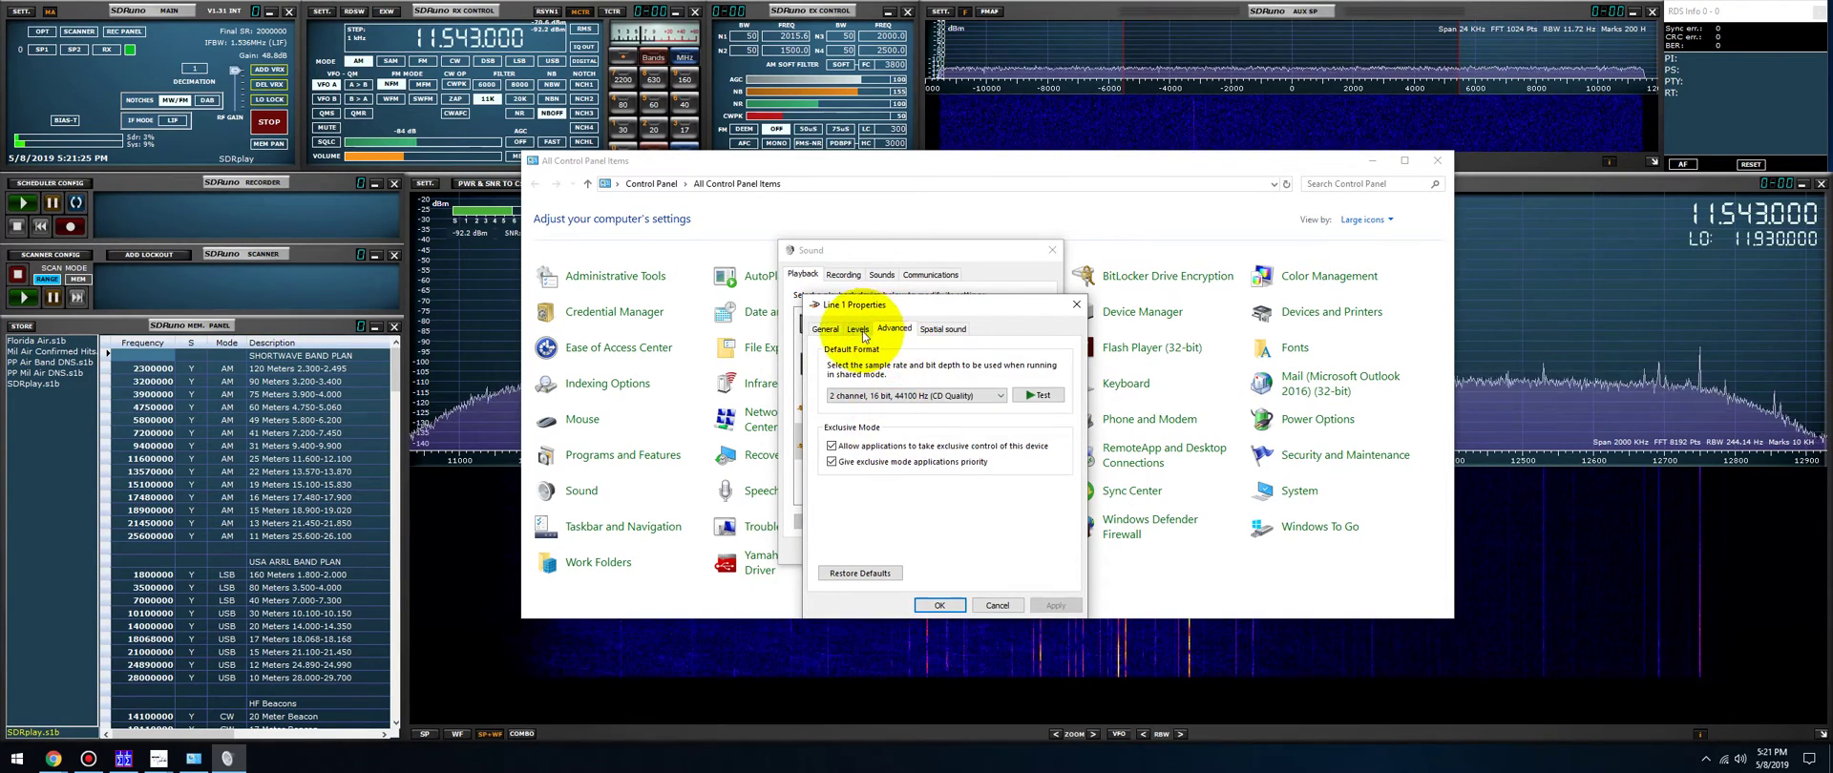
pyautogui.click(857, 330)
pyautogui.click(1075, 304)
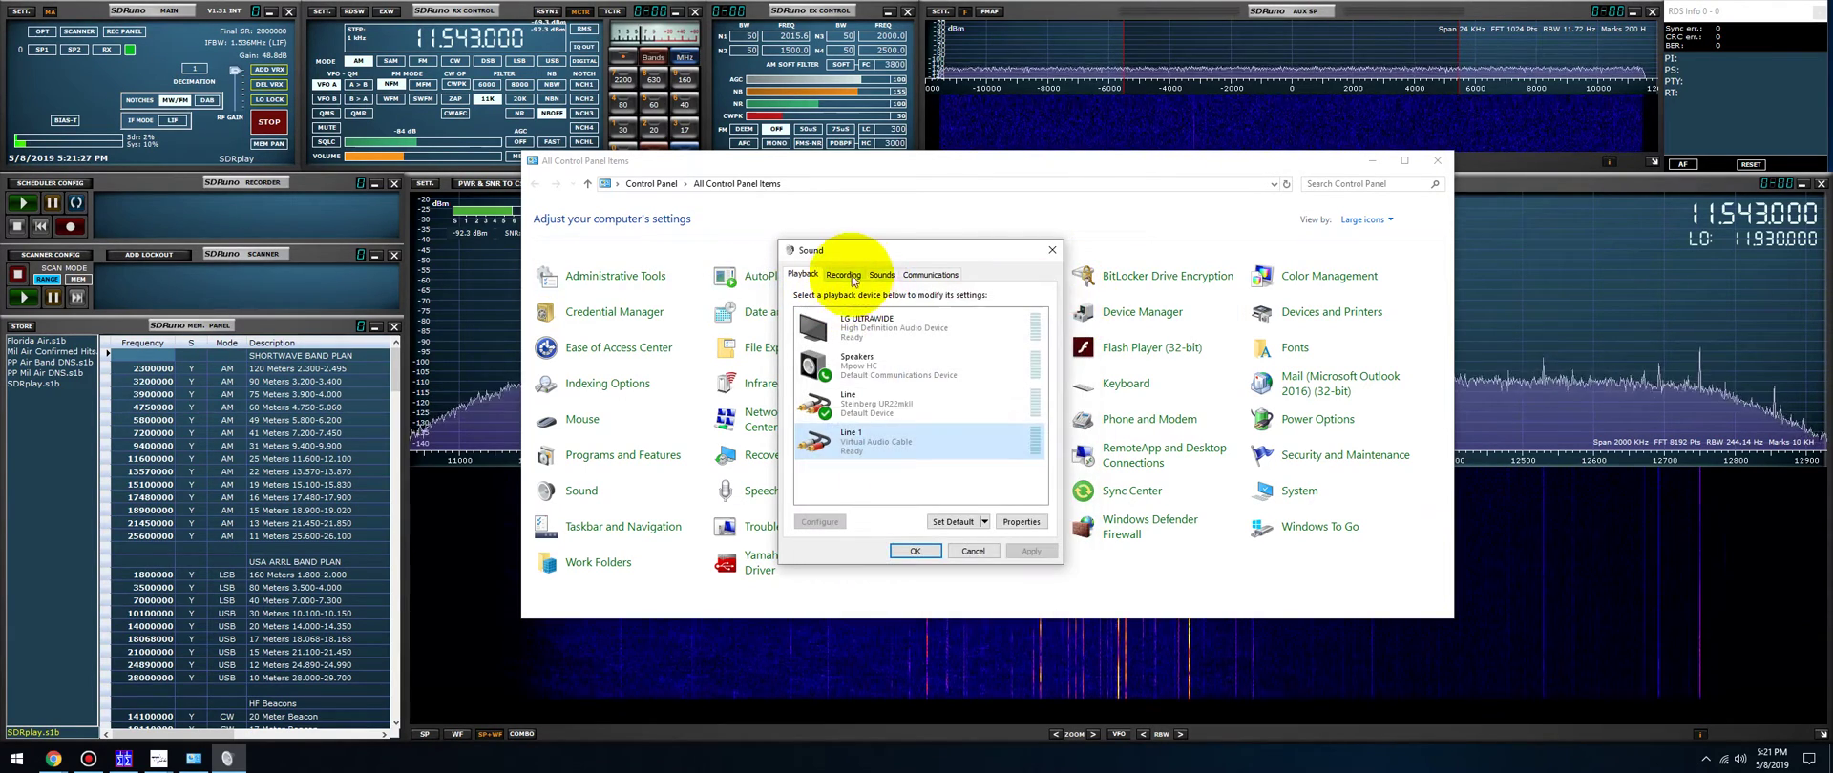
# Step: Enable listening to the Line 1 recording device, with playback through Line (Steinberg UR22mkII), and apply the change
pyautogui.click(842, 274)
pyautogui.doubleClick(840, 396)
pyautogui.click(857, 330)
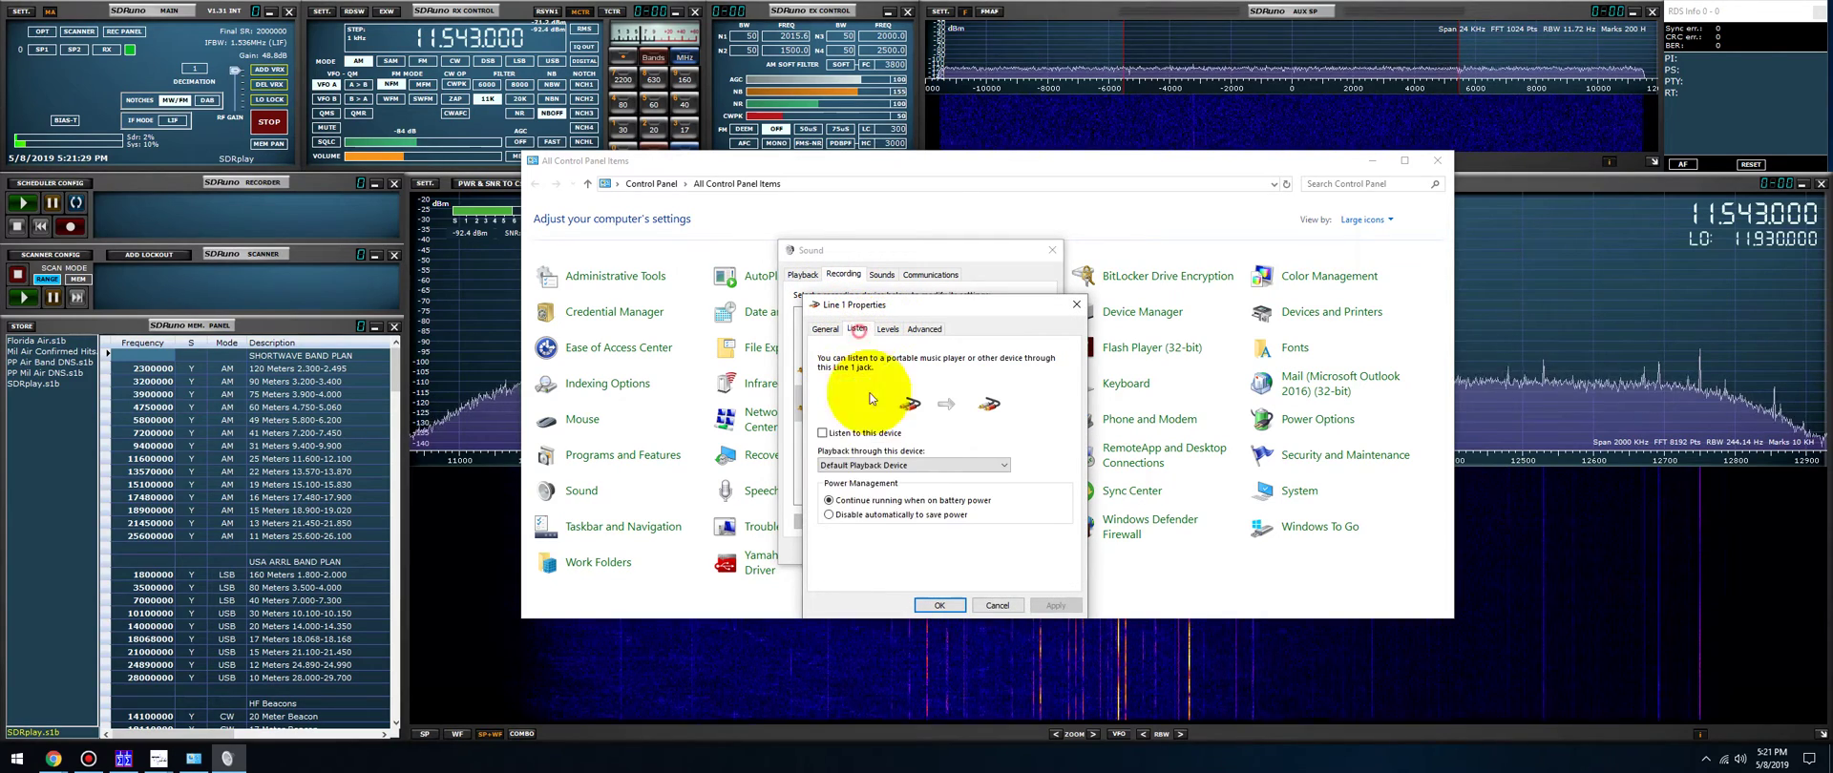
pyautogui.click(844, 466)
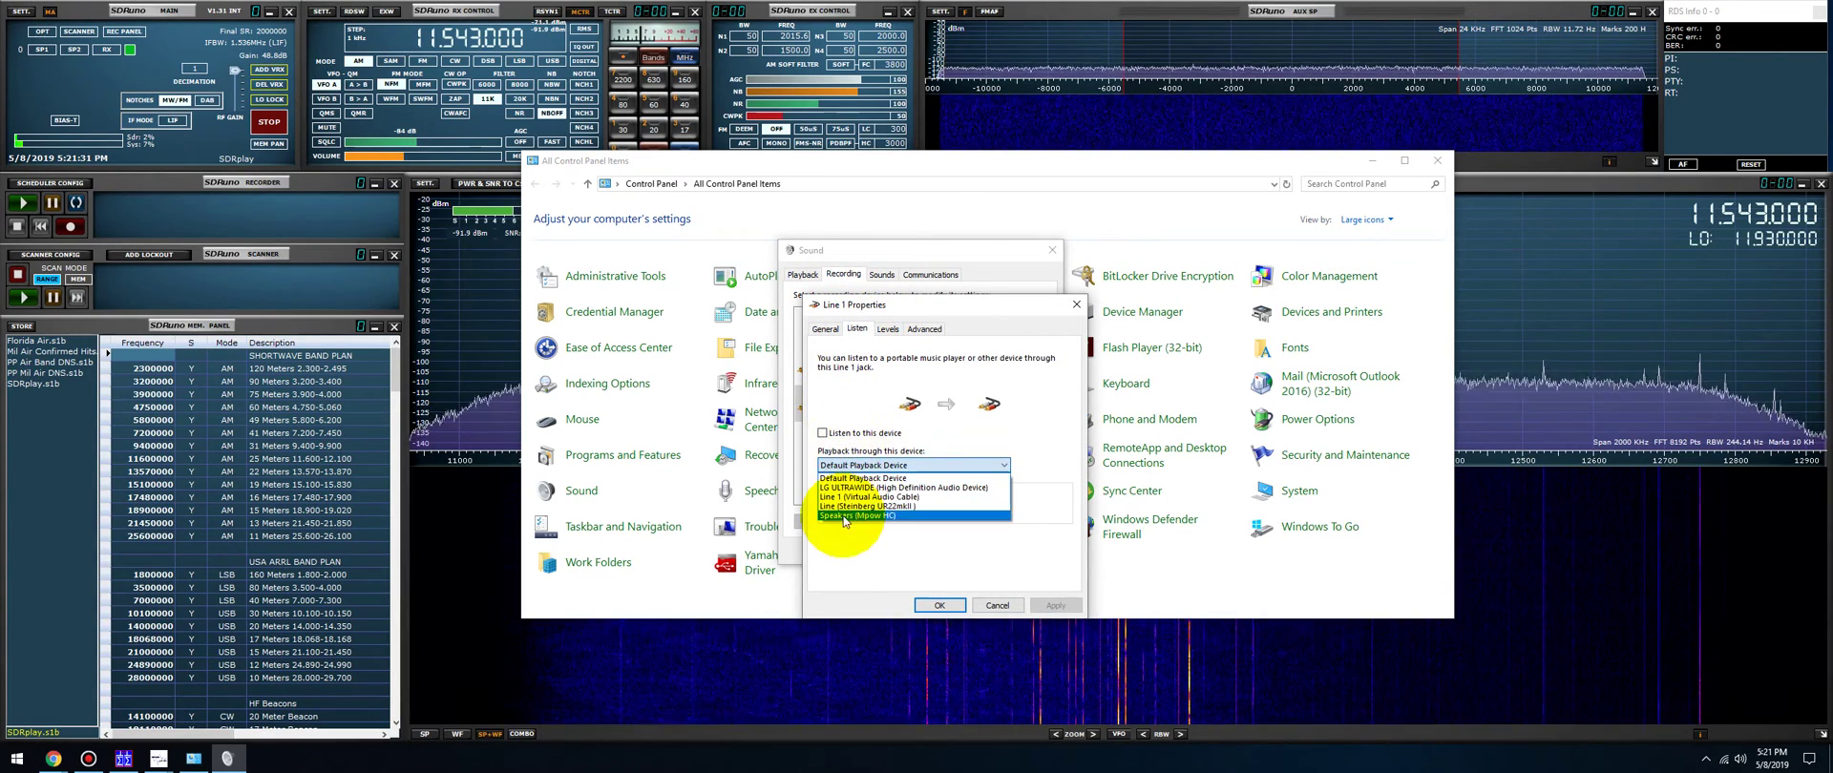
pyautogui.click(856, 507)
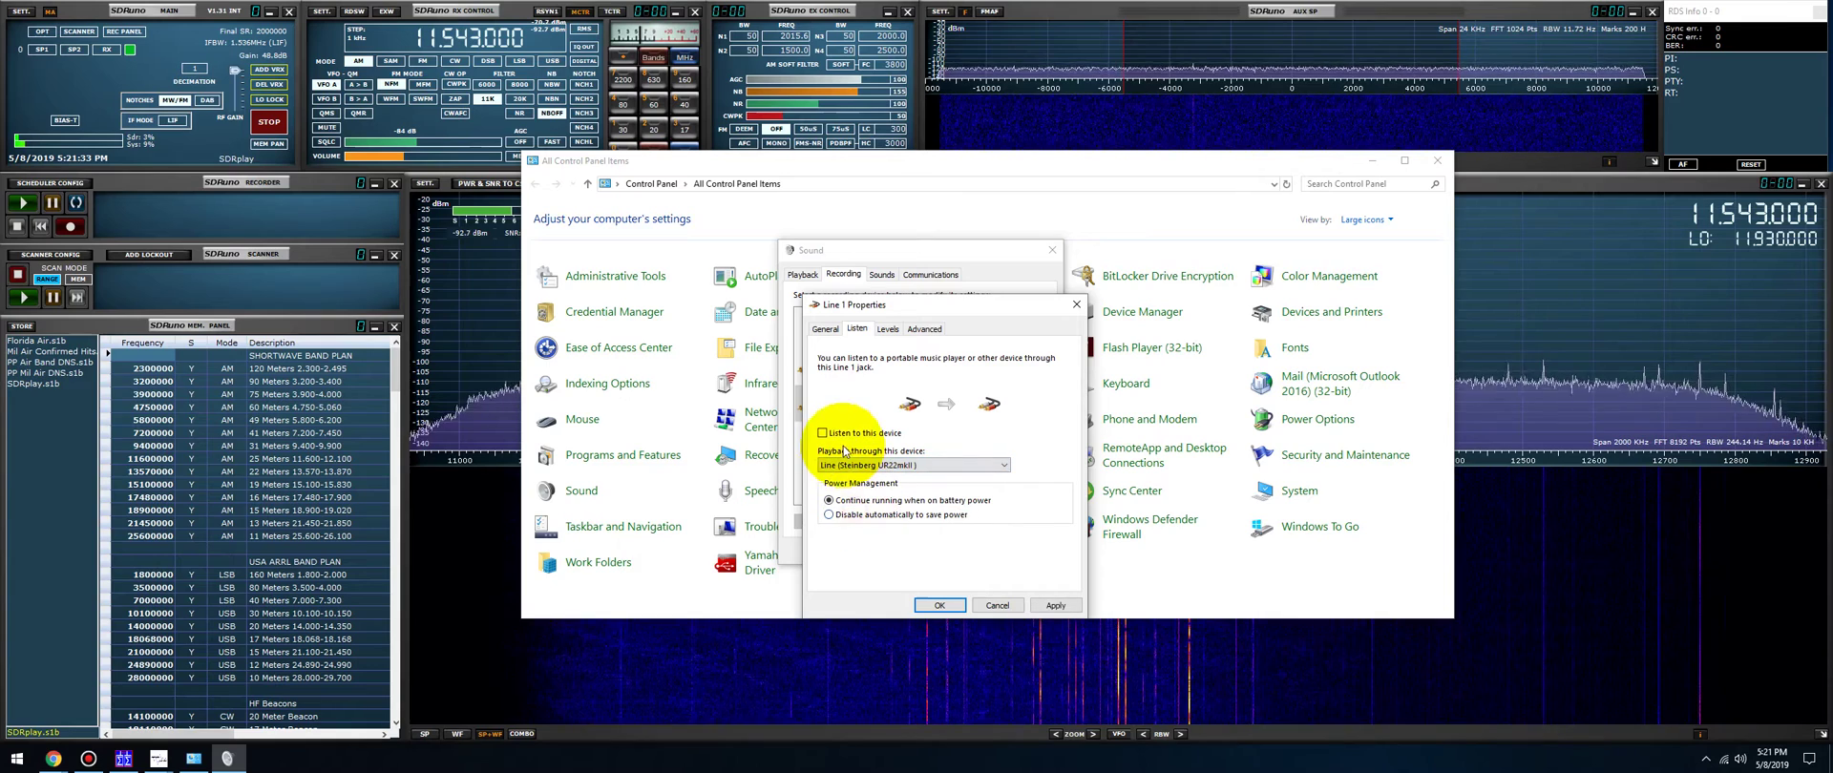
pyautogui.click(822, 432)
pyautogui.click(1055, 607)
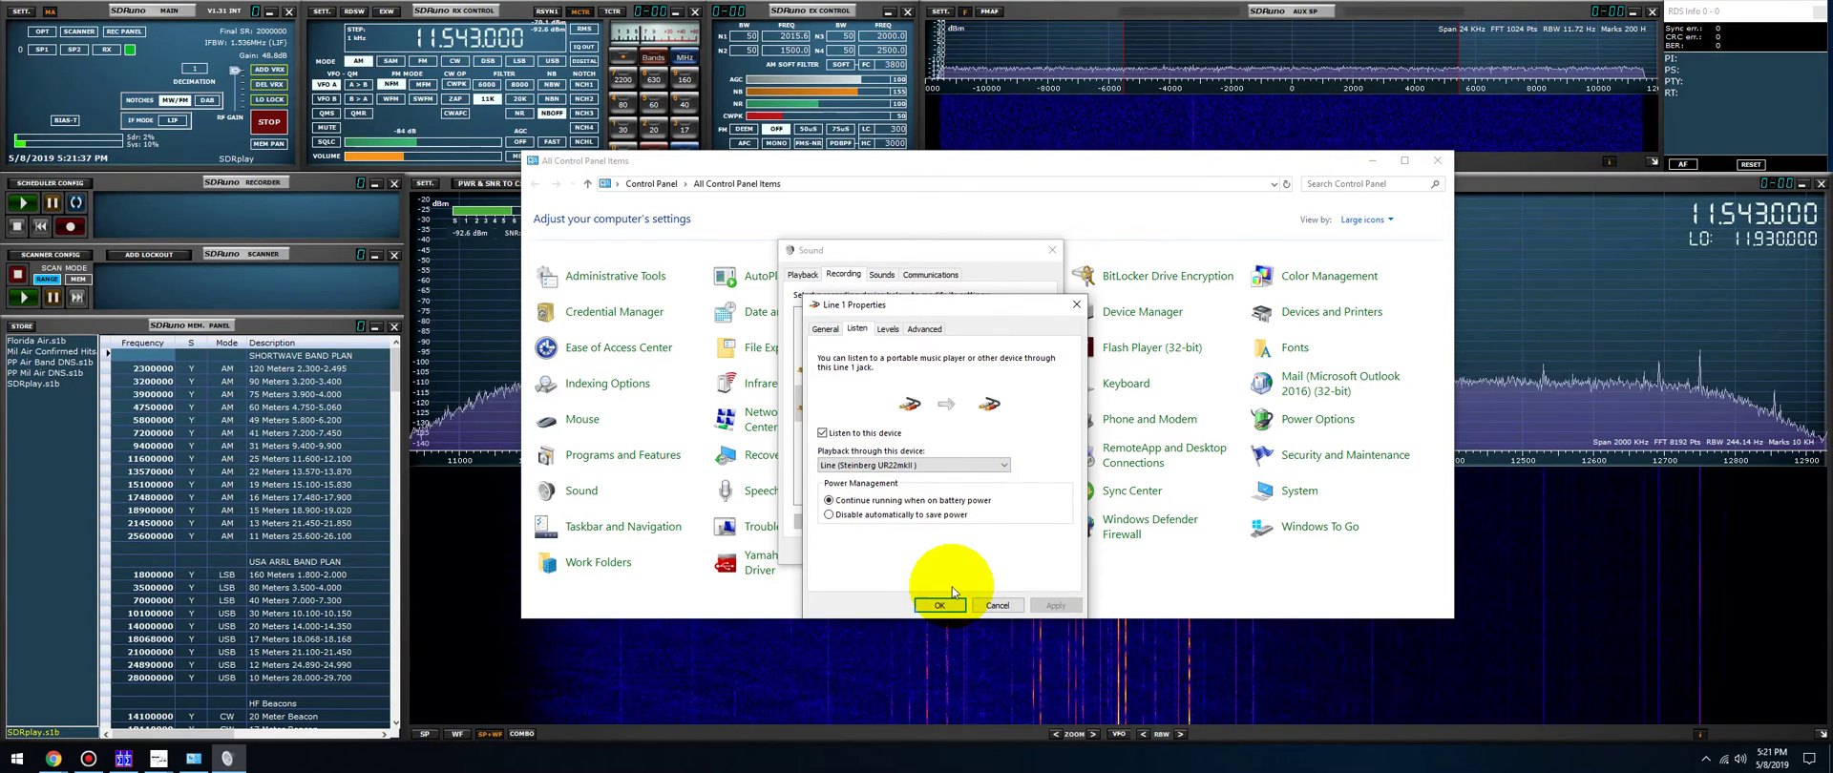
pyautogui.click(939, 605)
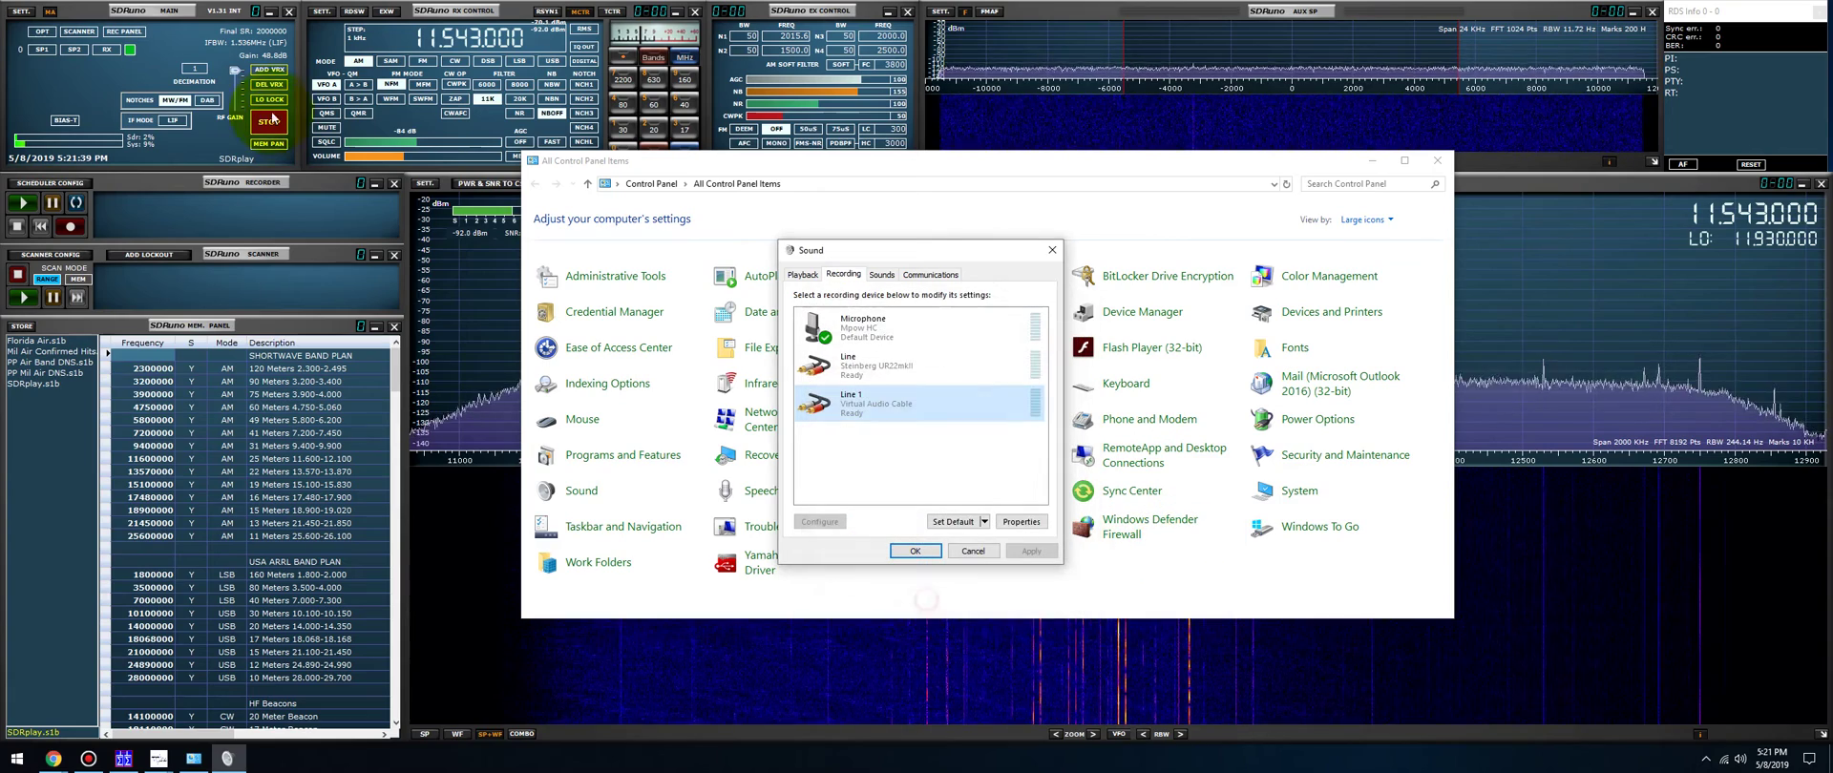
# Step: Close the Sound and Control Panel windows and toggle SDRuno's mute to check the receiver audio
pyautogui.click(392, 154)
pyautogui.click(386, 160)
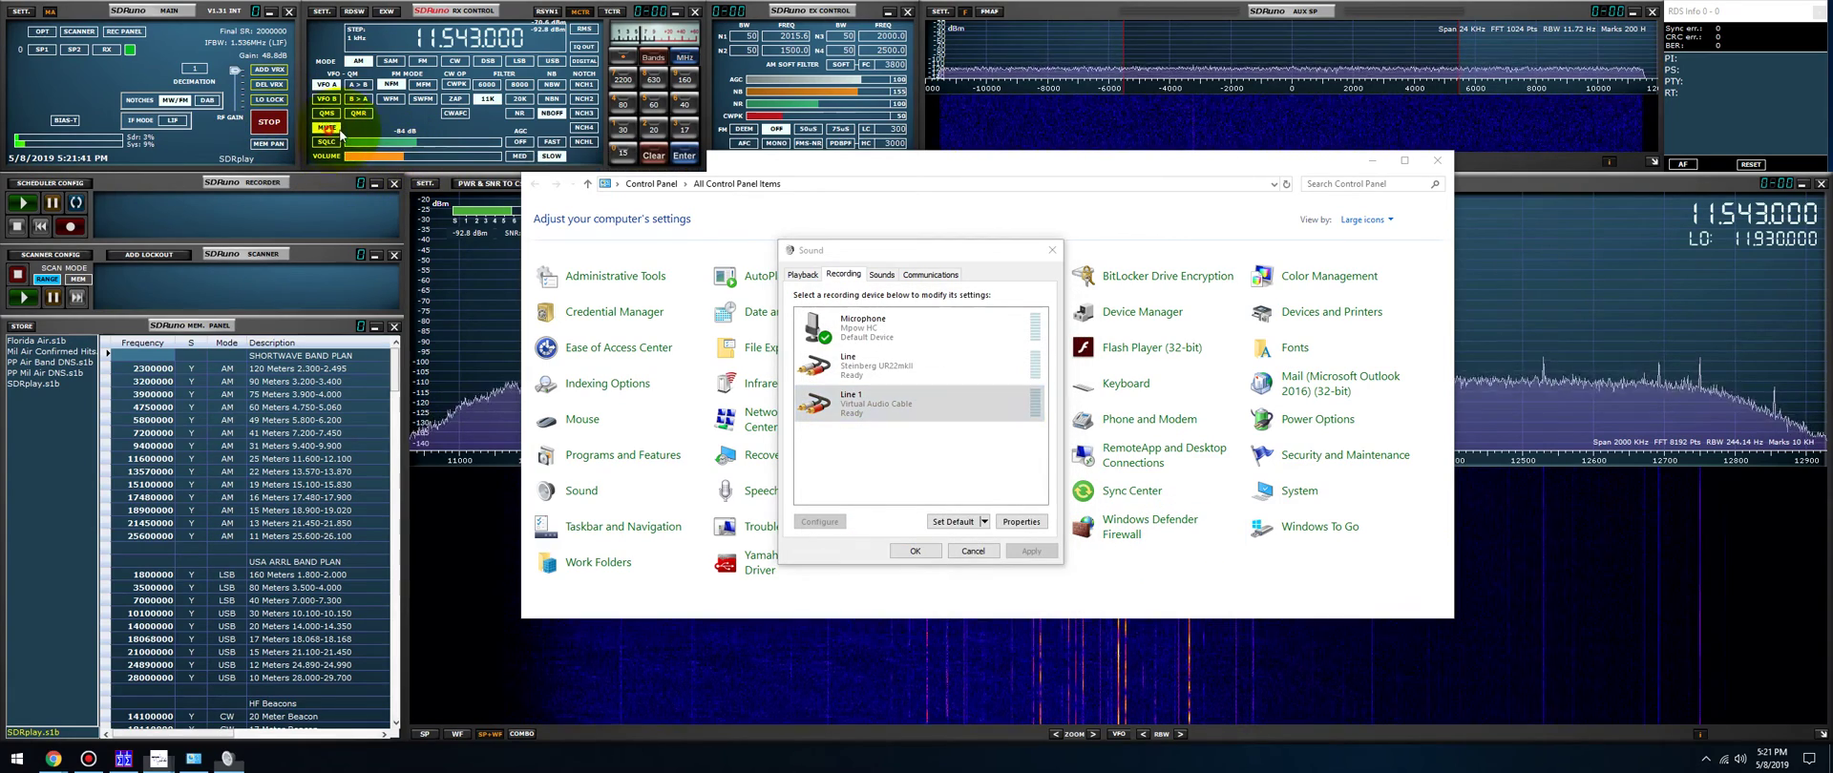
pyautogui.click(1053, 251)
pyautogui.click(1437, 160)
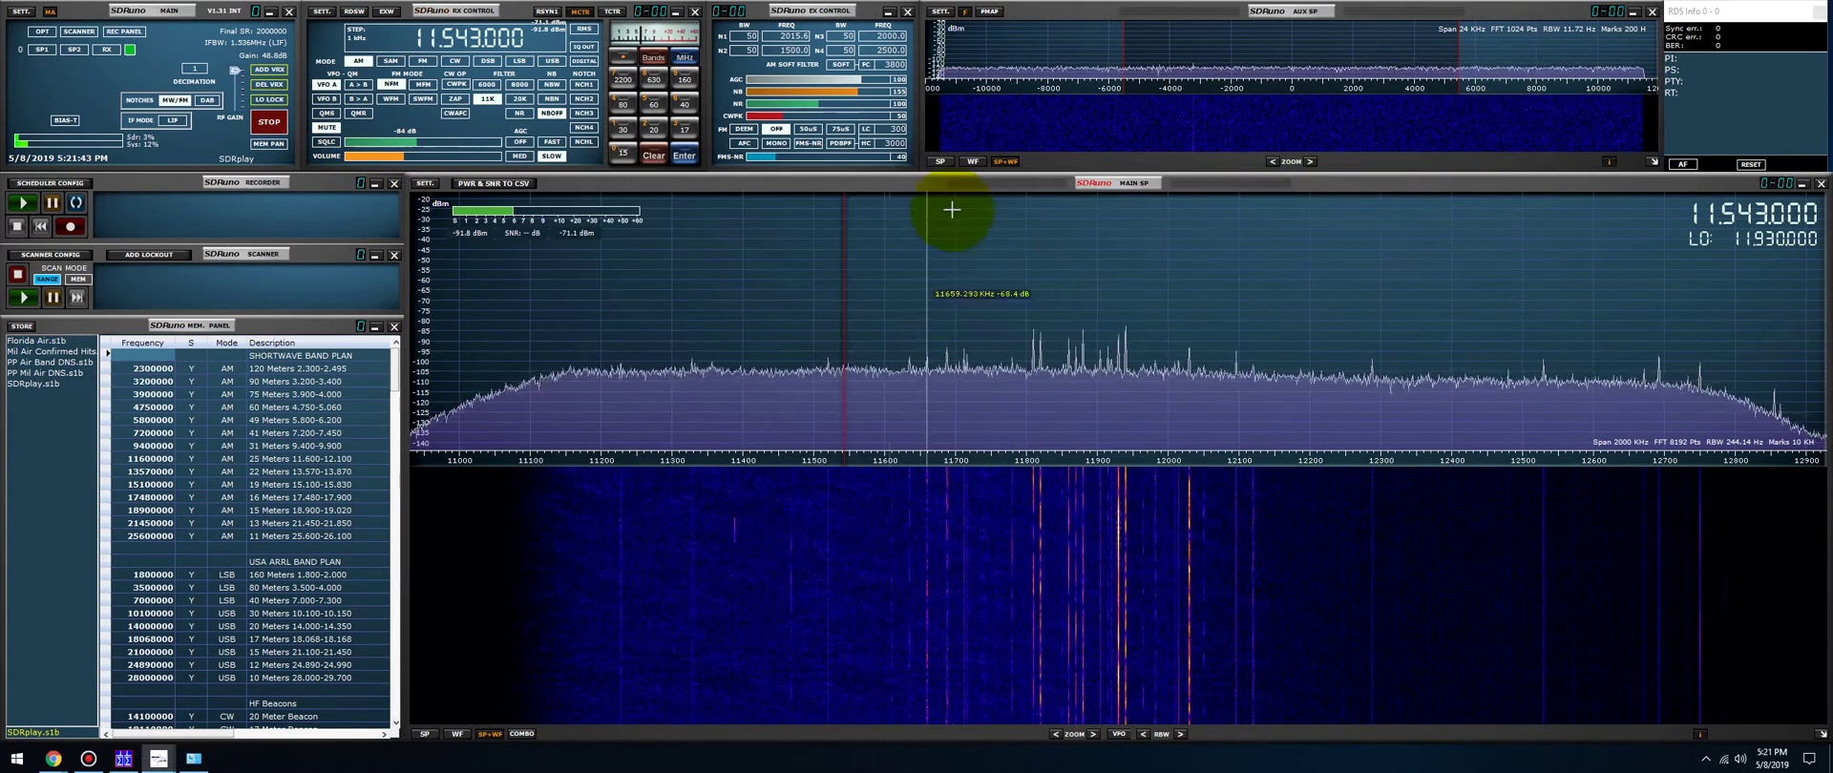
pyautogui.click(331, 133)
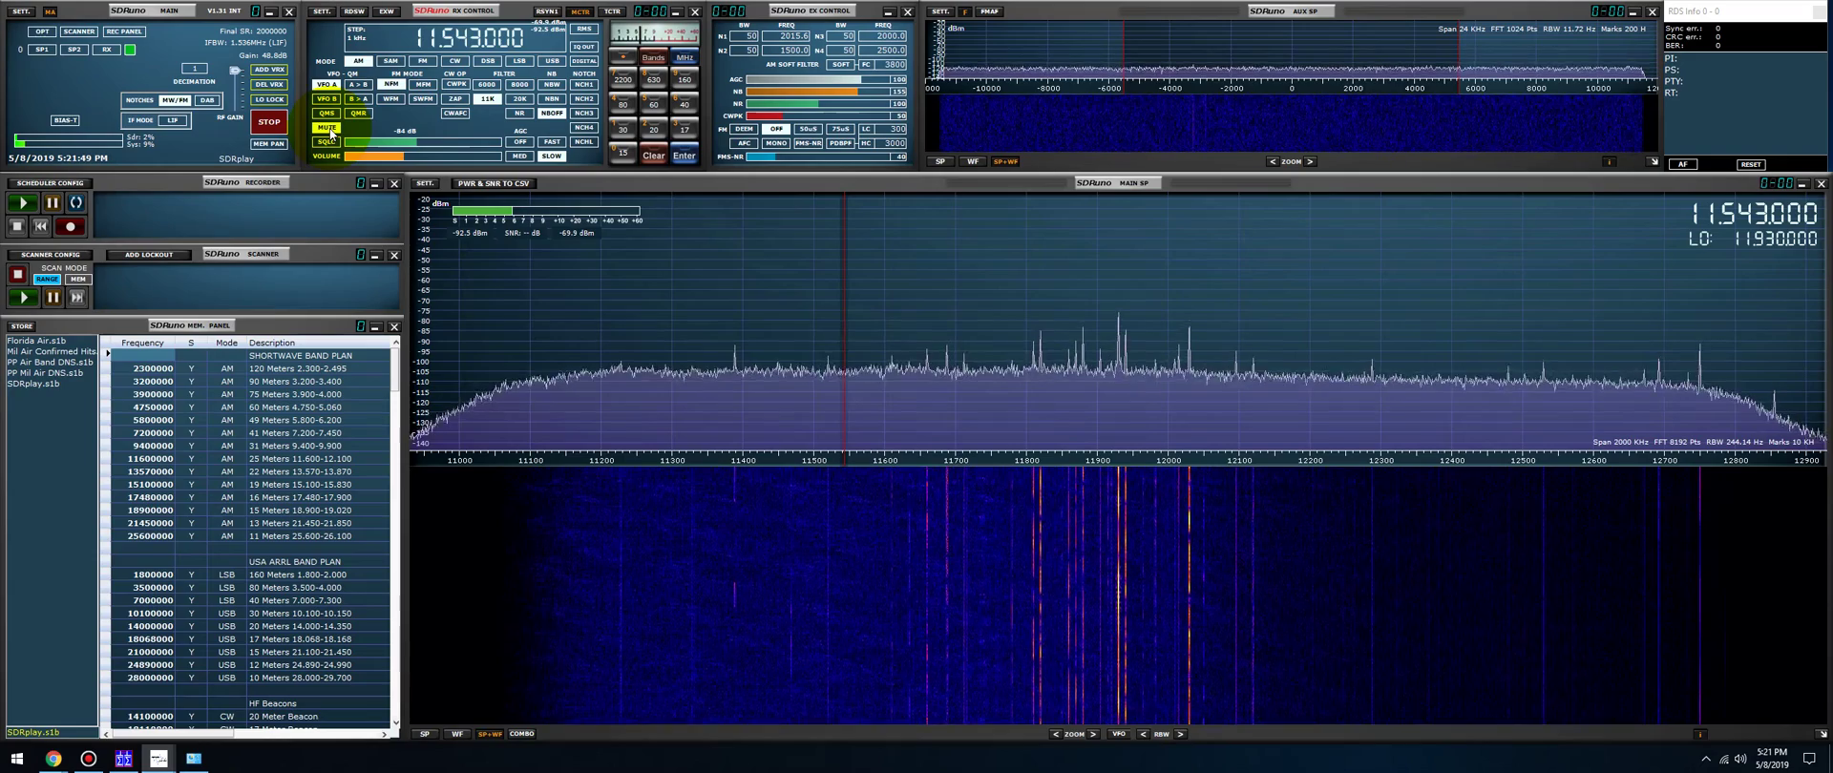
pyautogui.click(331, 133)
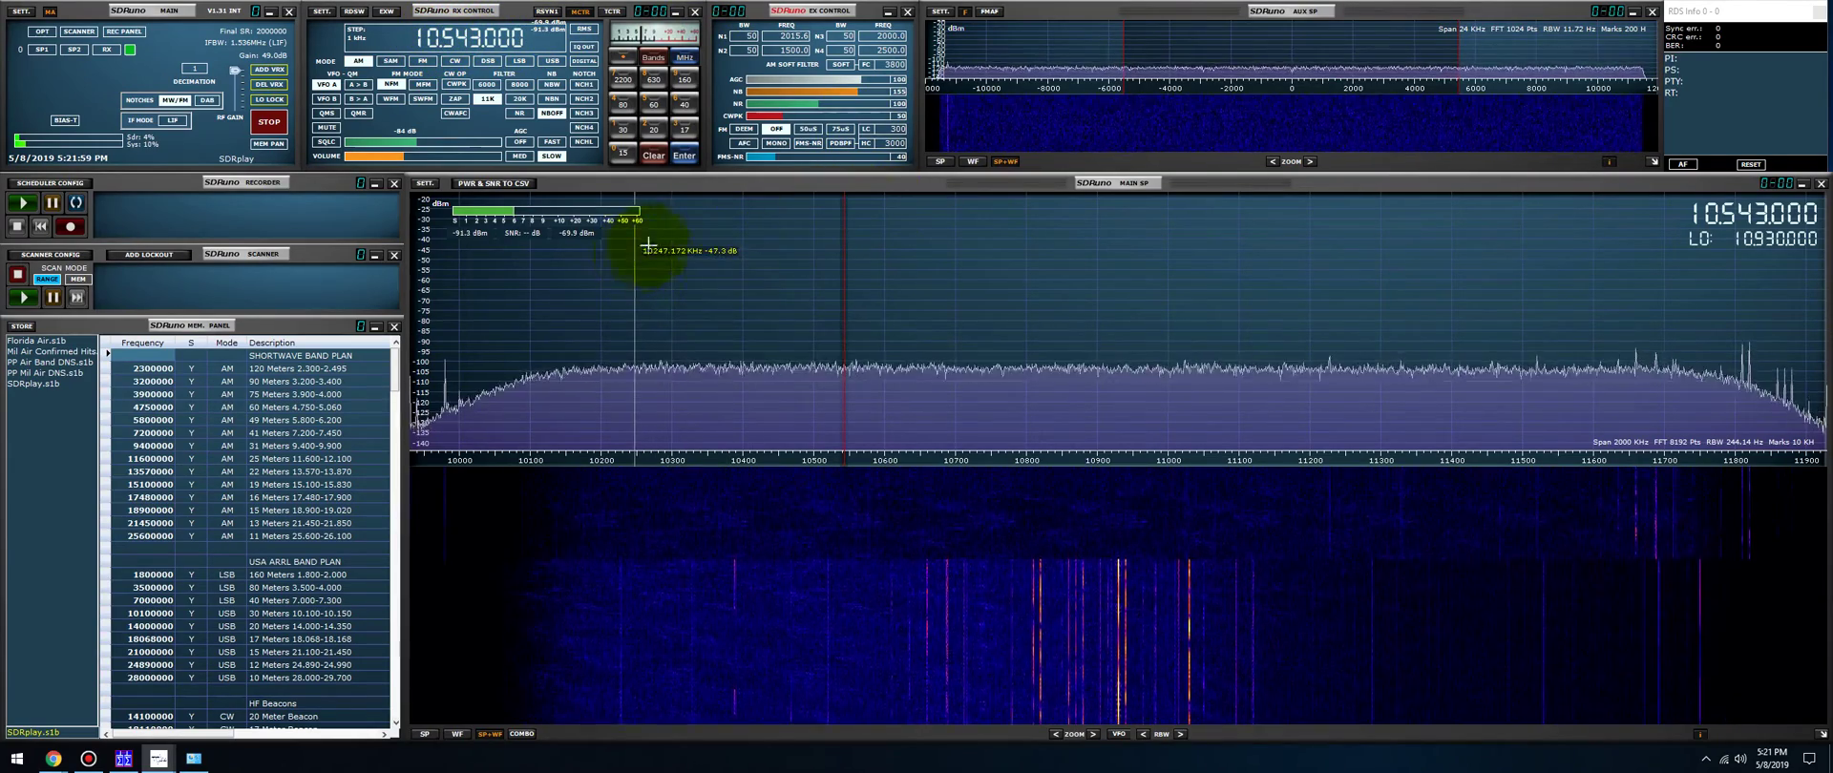
# Step: Tune the receiver to 12.864 MHz and set the demodulation mode to USB
pyautogui.click(452, 40)
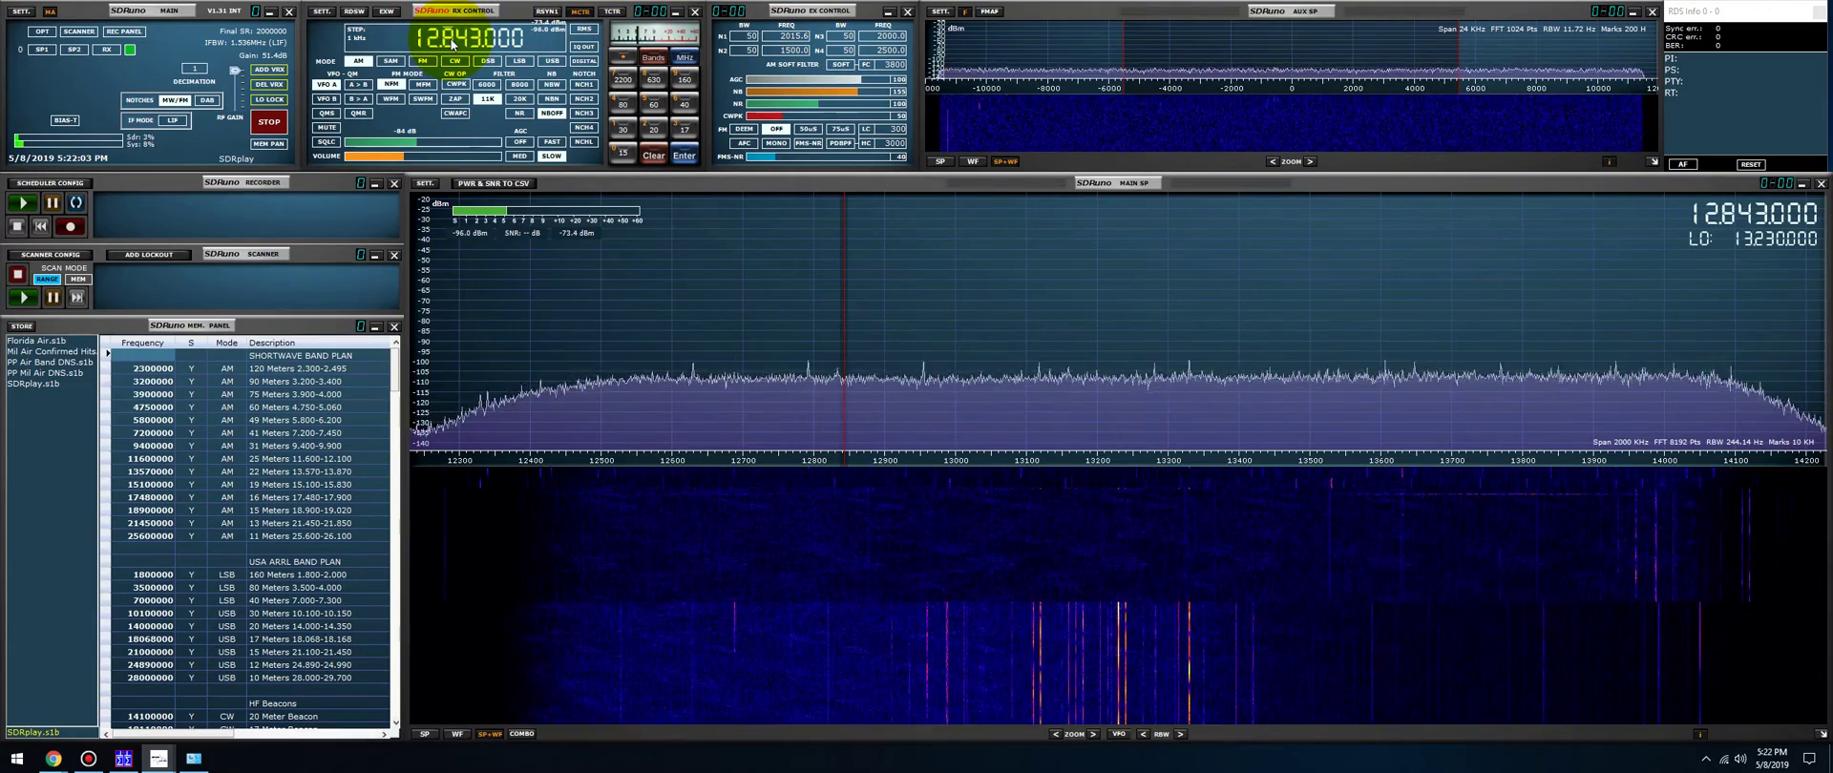
pyautogui.scroll(14, 965, 340)
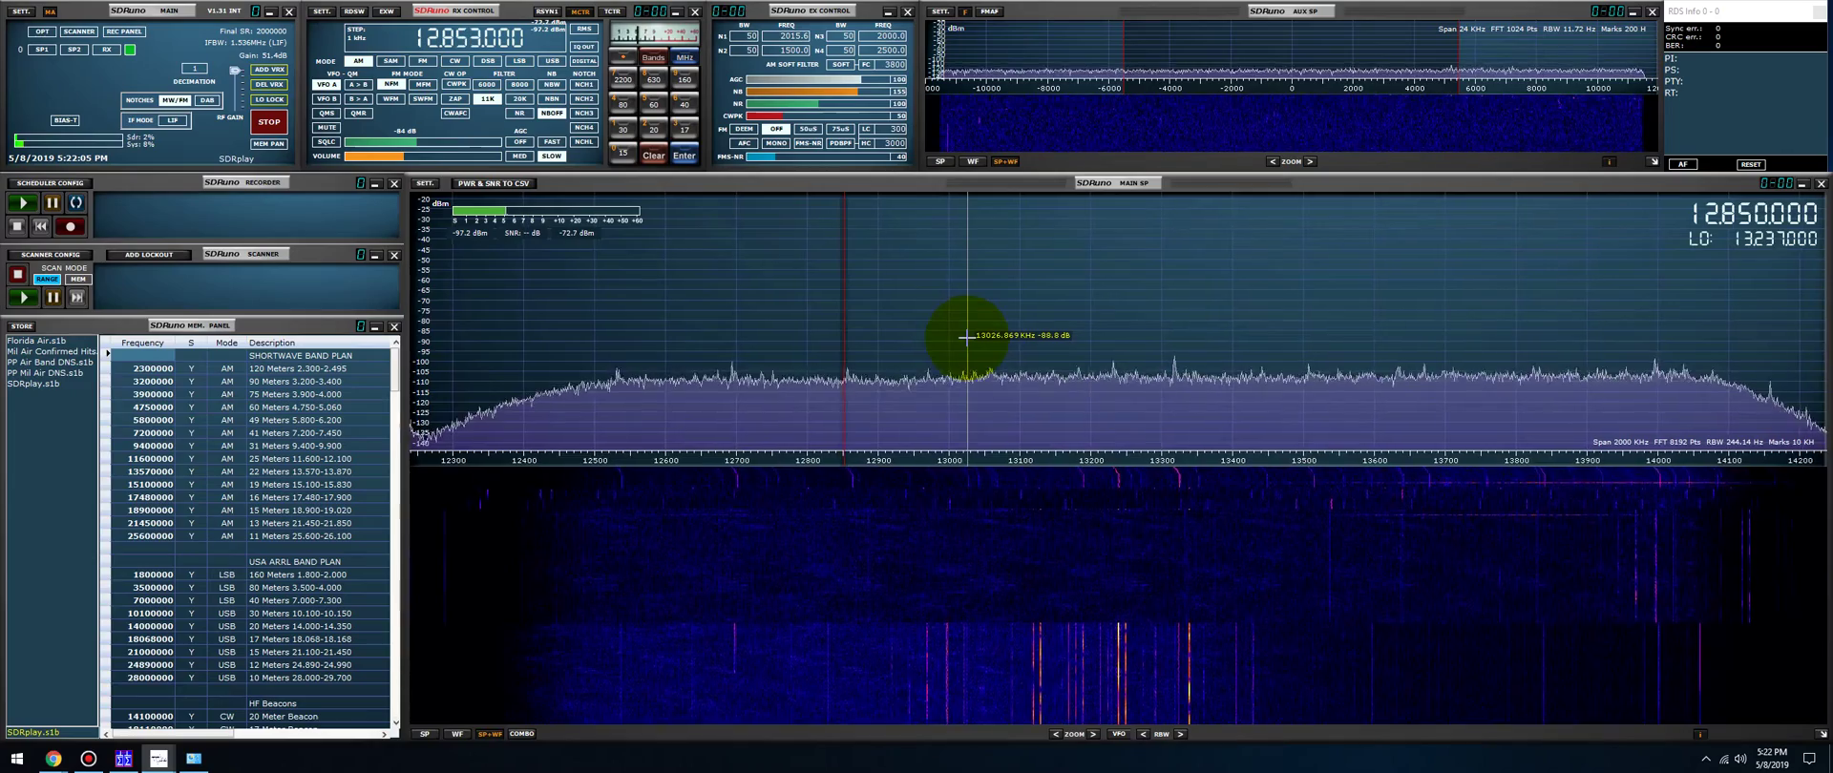
pyautogui.scroll(7, 965, 336)
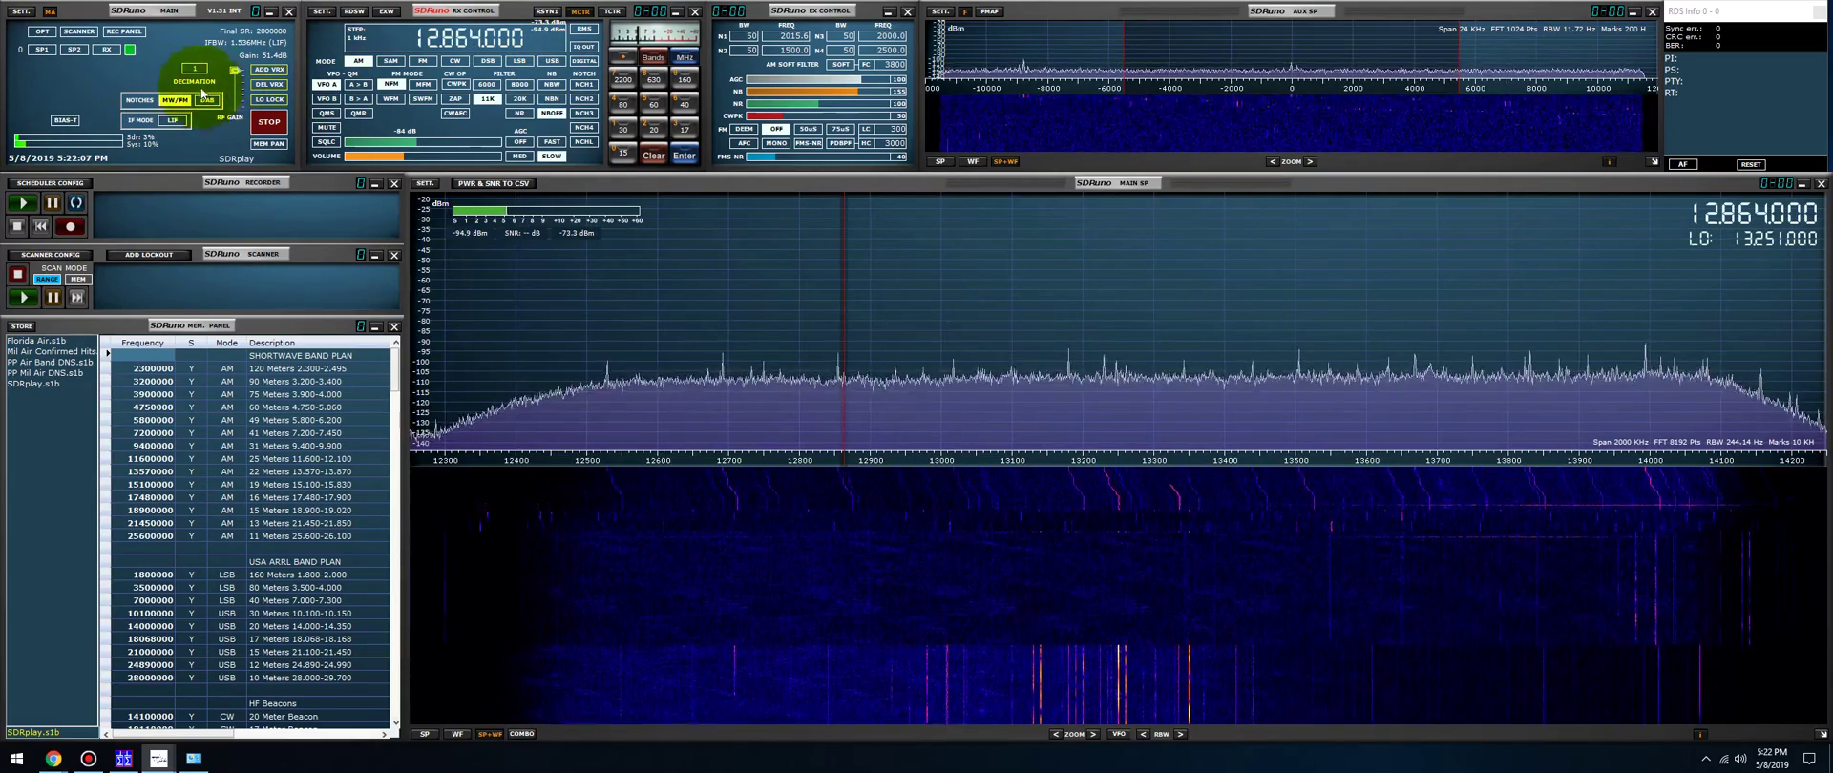
pyautogui.click(552, 60)
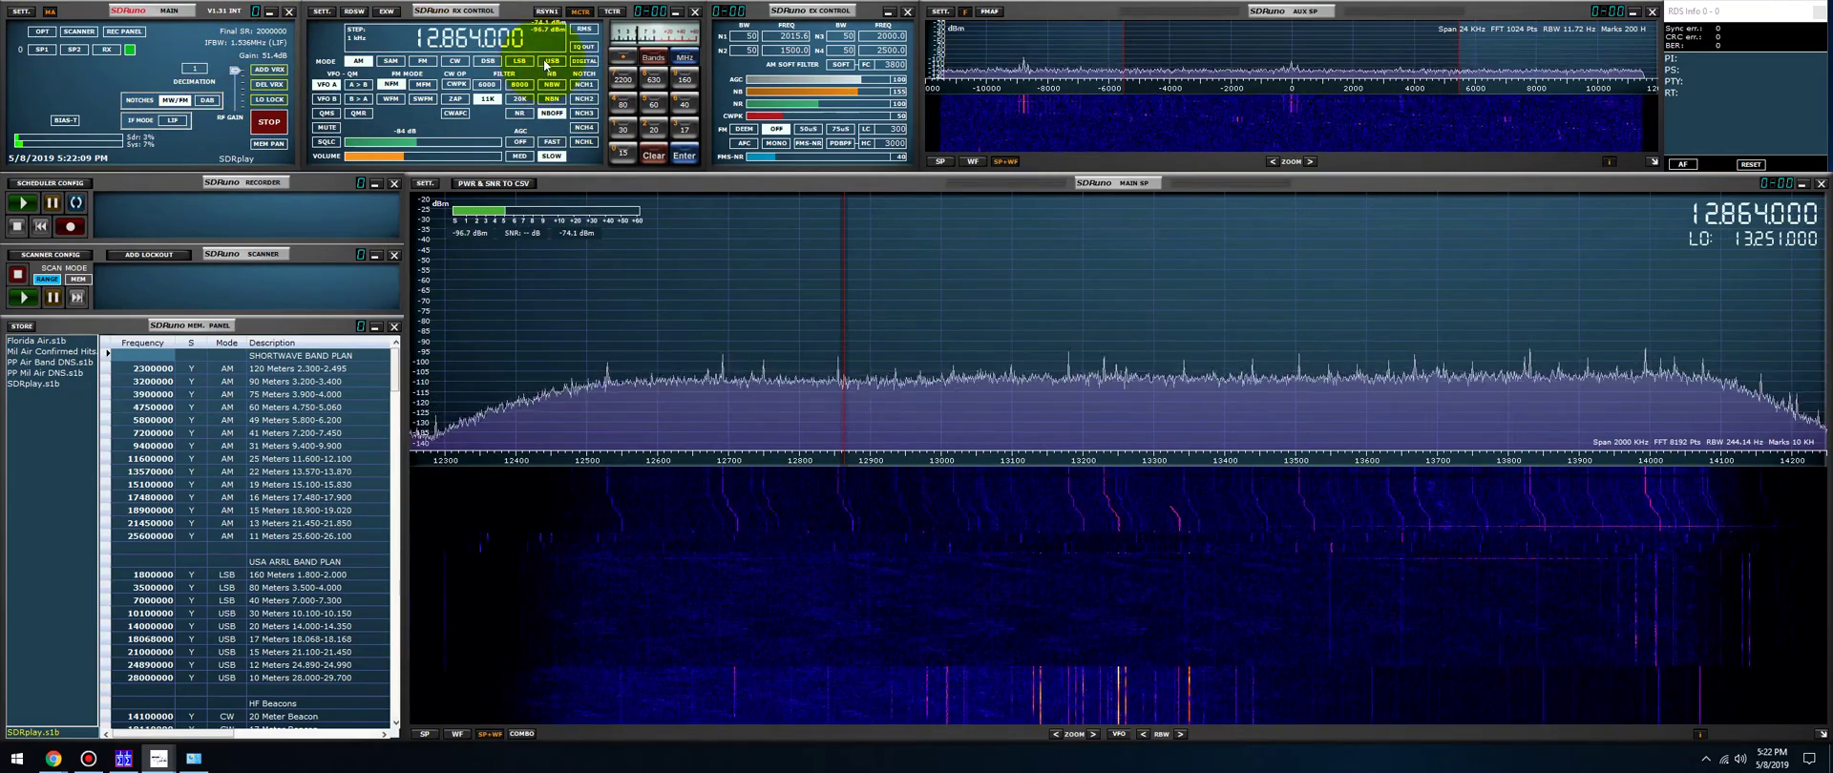
# Step: Tune in the signal at 13.2295 MHz and bring up the MultiPSK FAX screen to check its picture
pyautogui.click(1107, 312)
pyautogui.scroll(-12, 1173, 346)
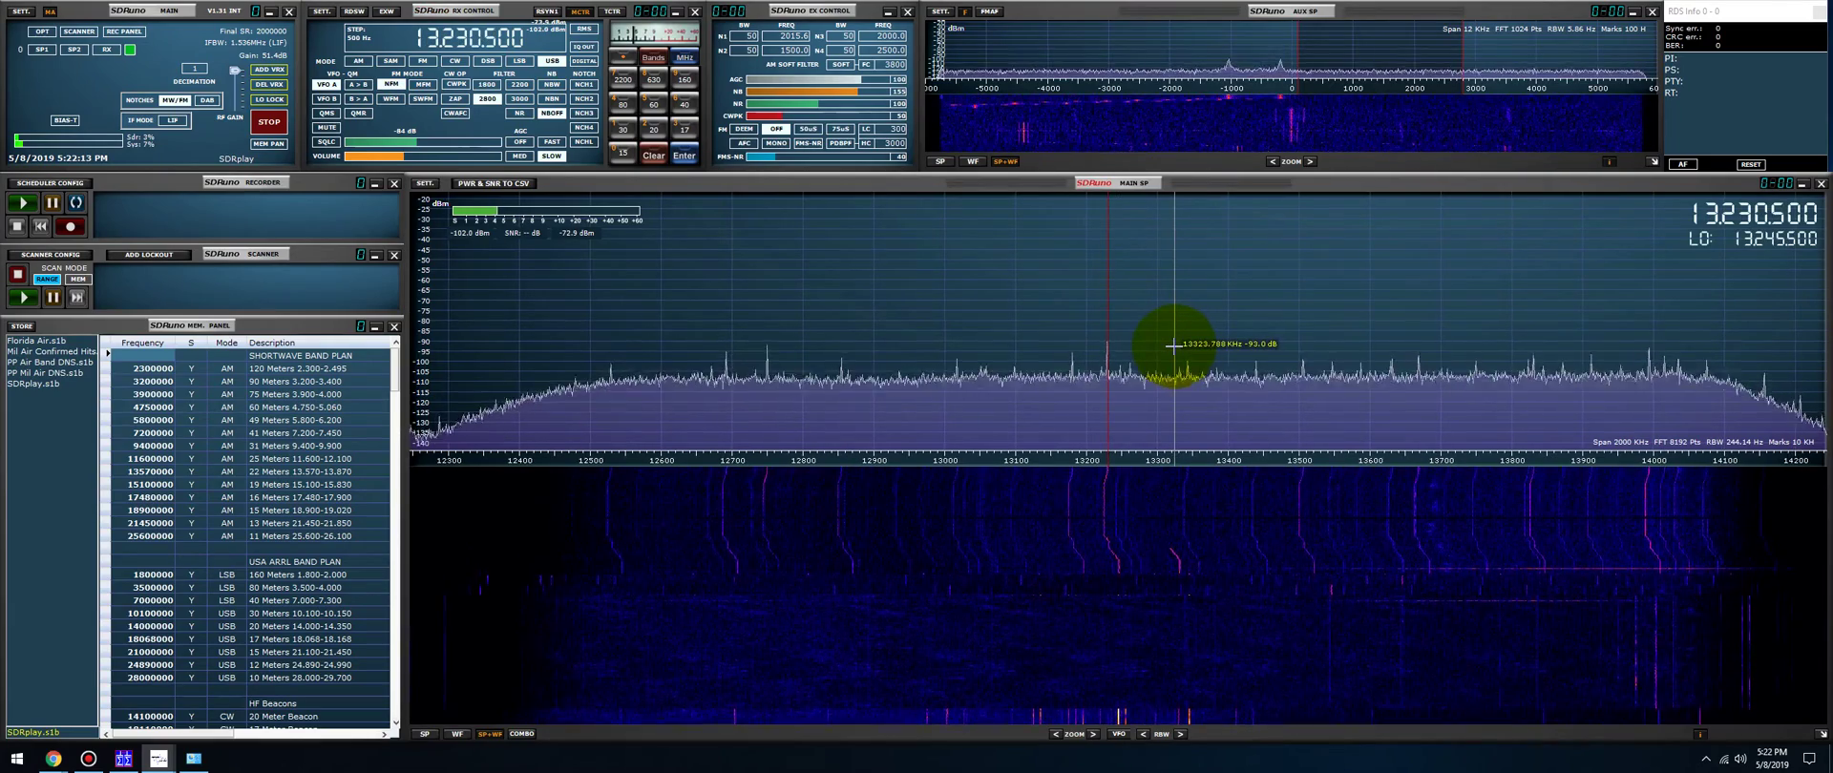
pyautogui.scroll(3, 1173, 346)
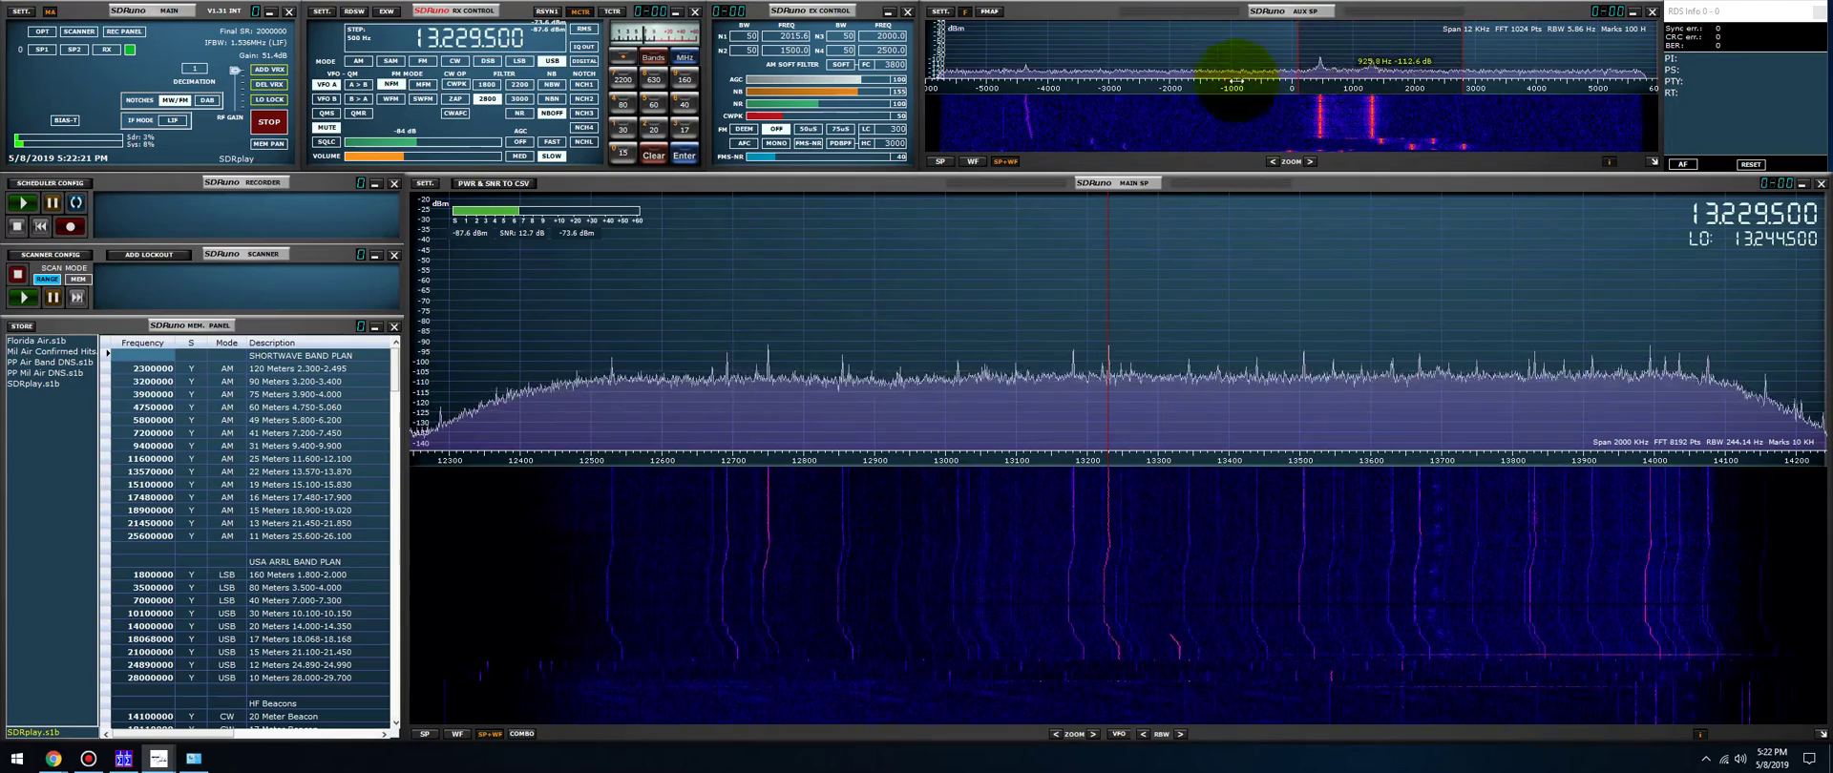
pyautogui.click(158, 759)
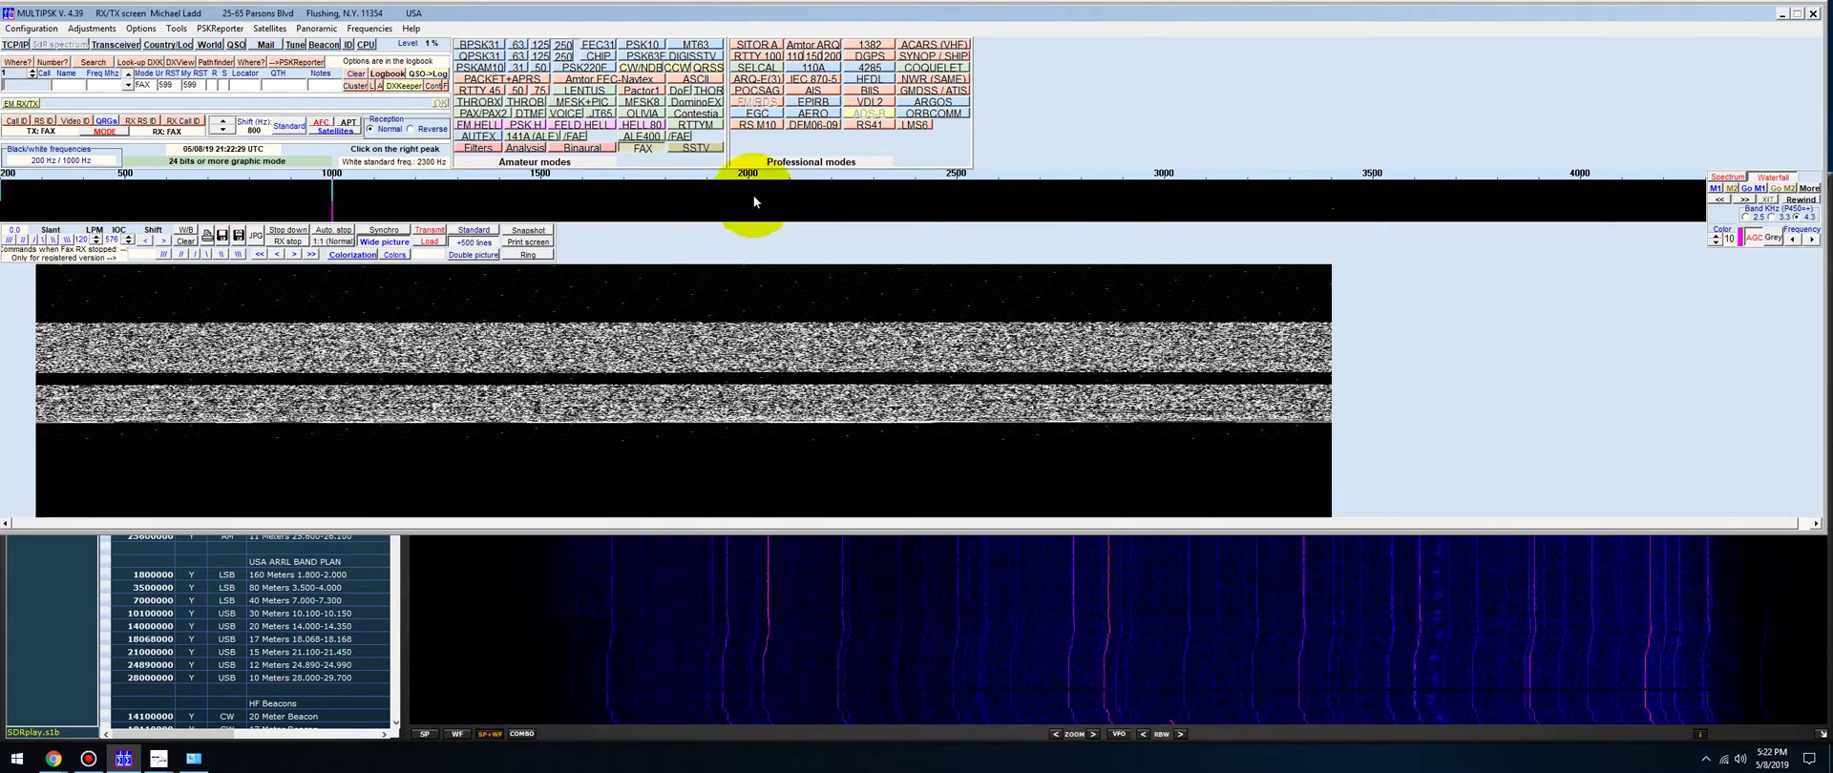
# Step: Switch to SDRuno and search the shortwave bands between about 7 and 14 MHz for a usable signal
pyautogui.click(494, 642)
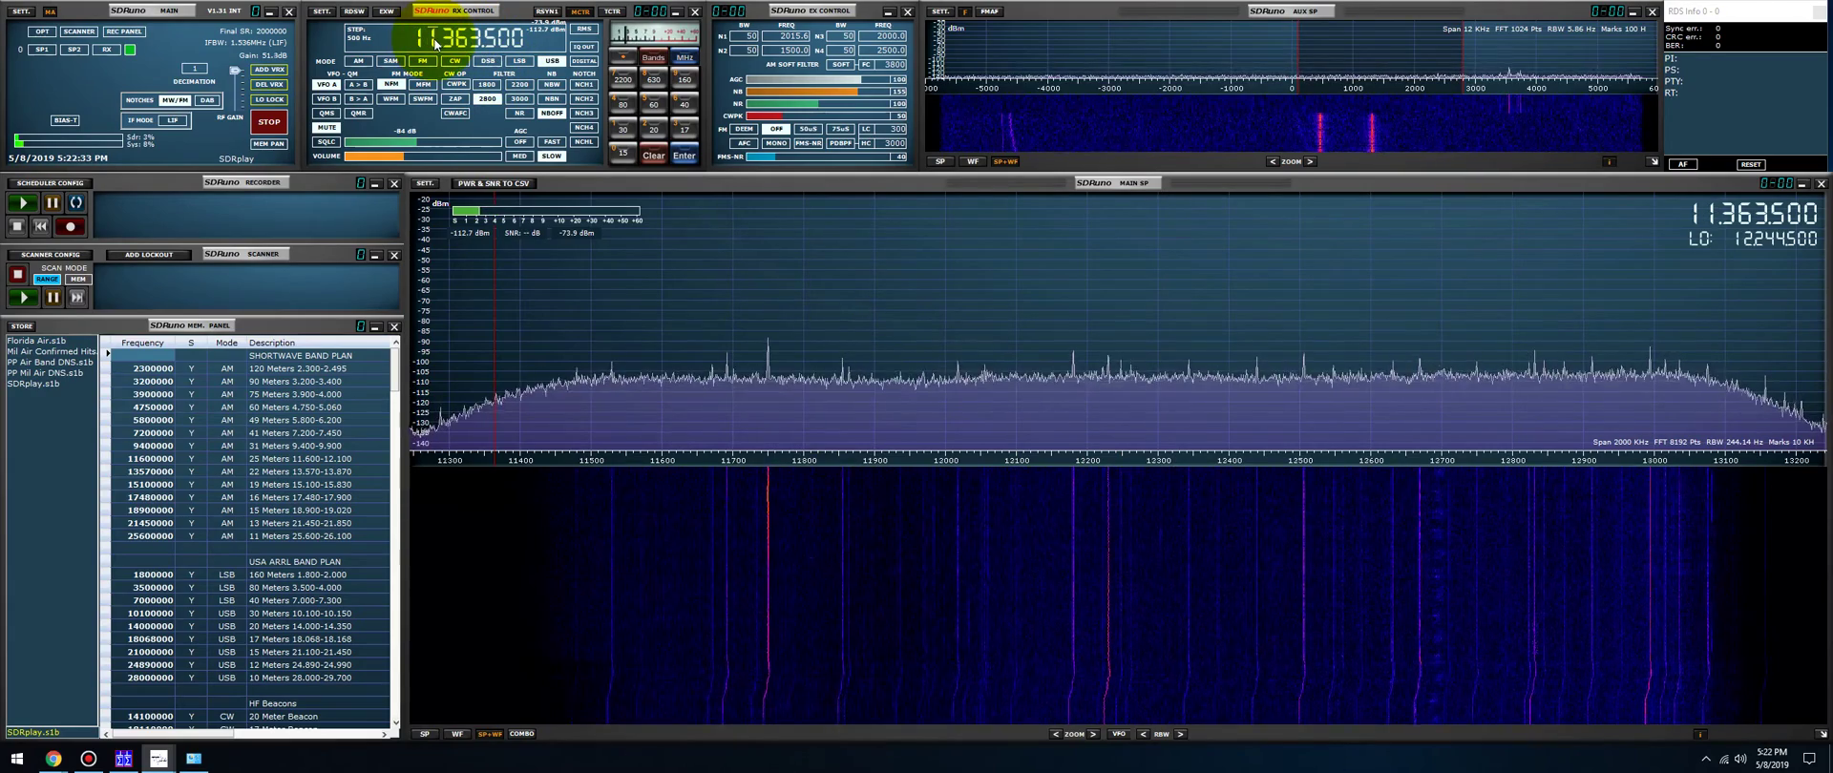
pyautogui.scroll(-4, 435, 44)
pyautogui.scroll(-3, 455, 40)
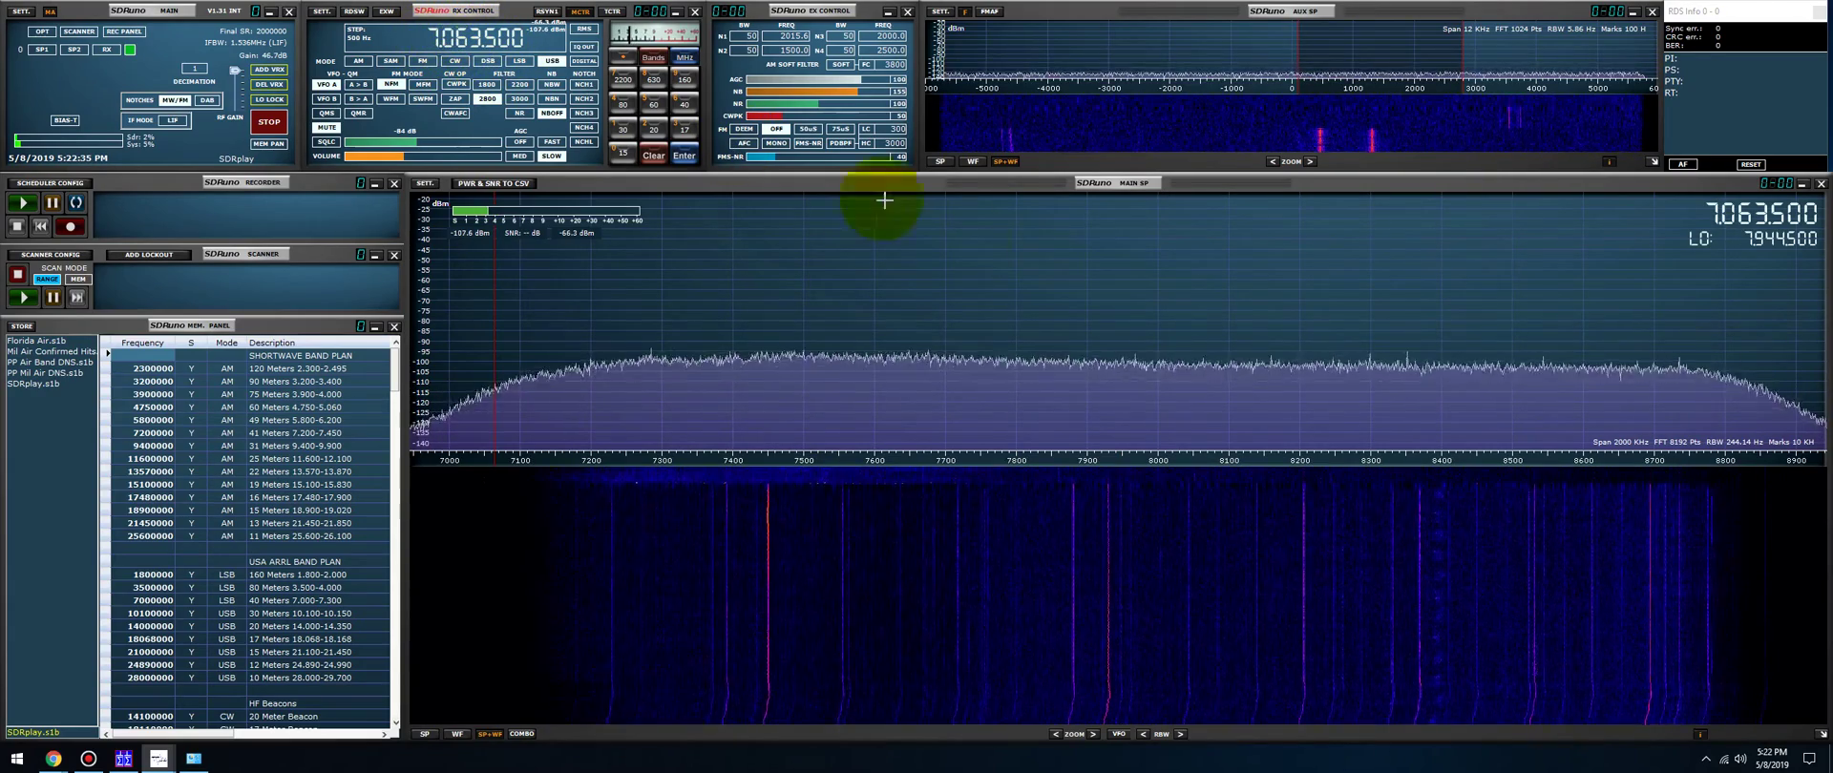
pyautogui.scroll(7, 434, 43)
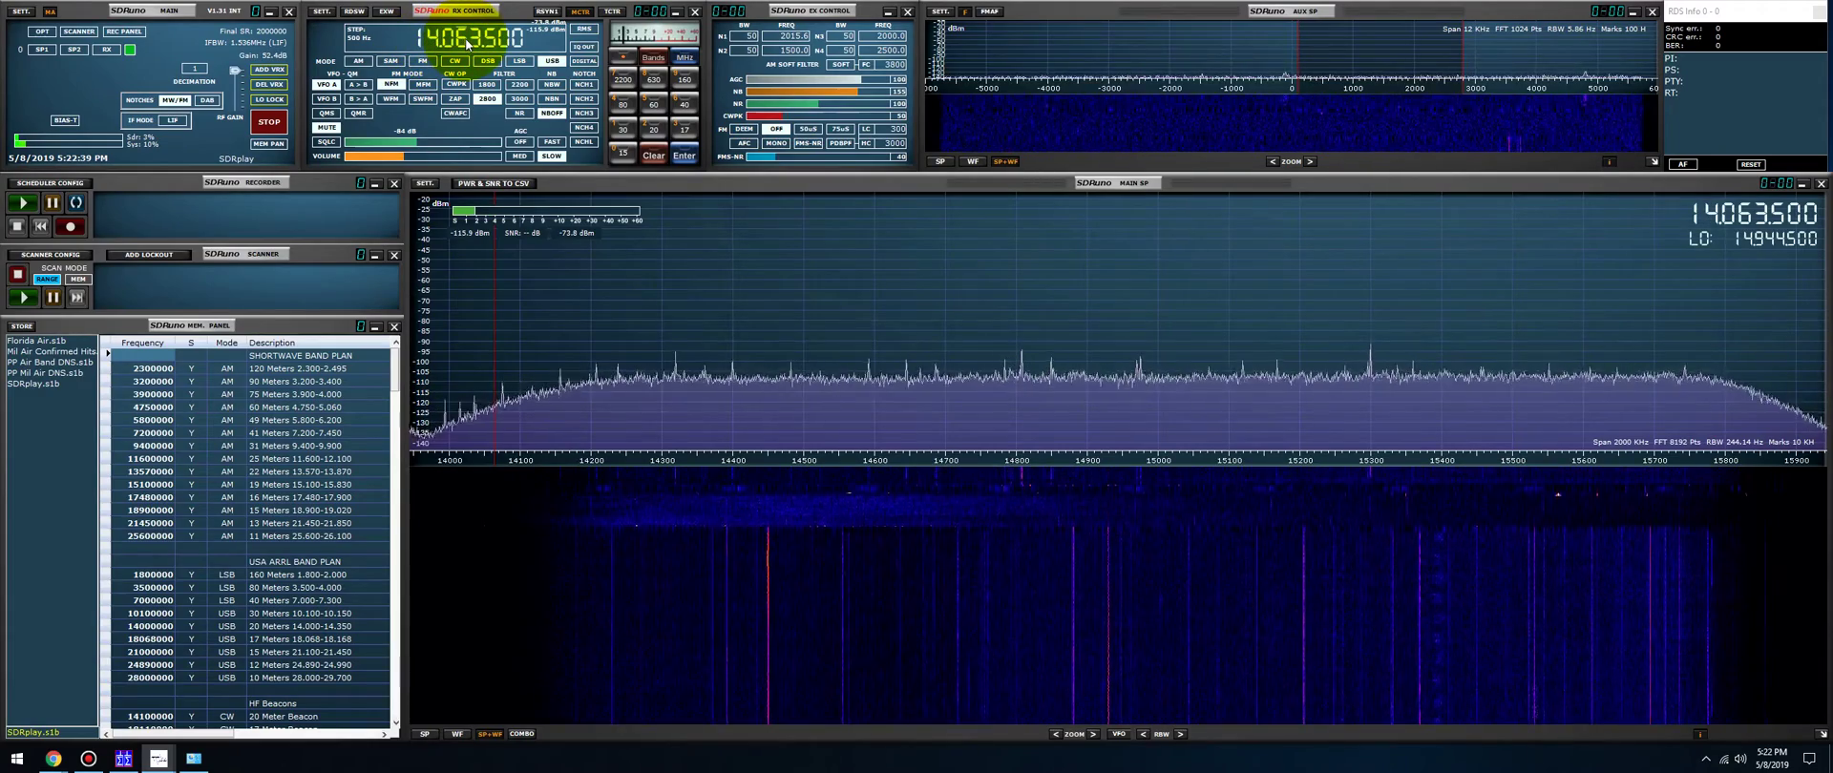
pyautogui.scroll(-20, 467, 44)
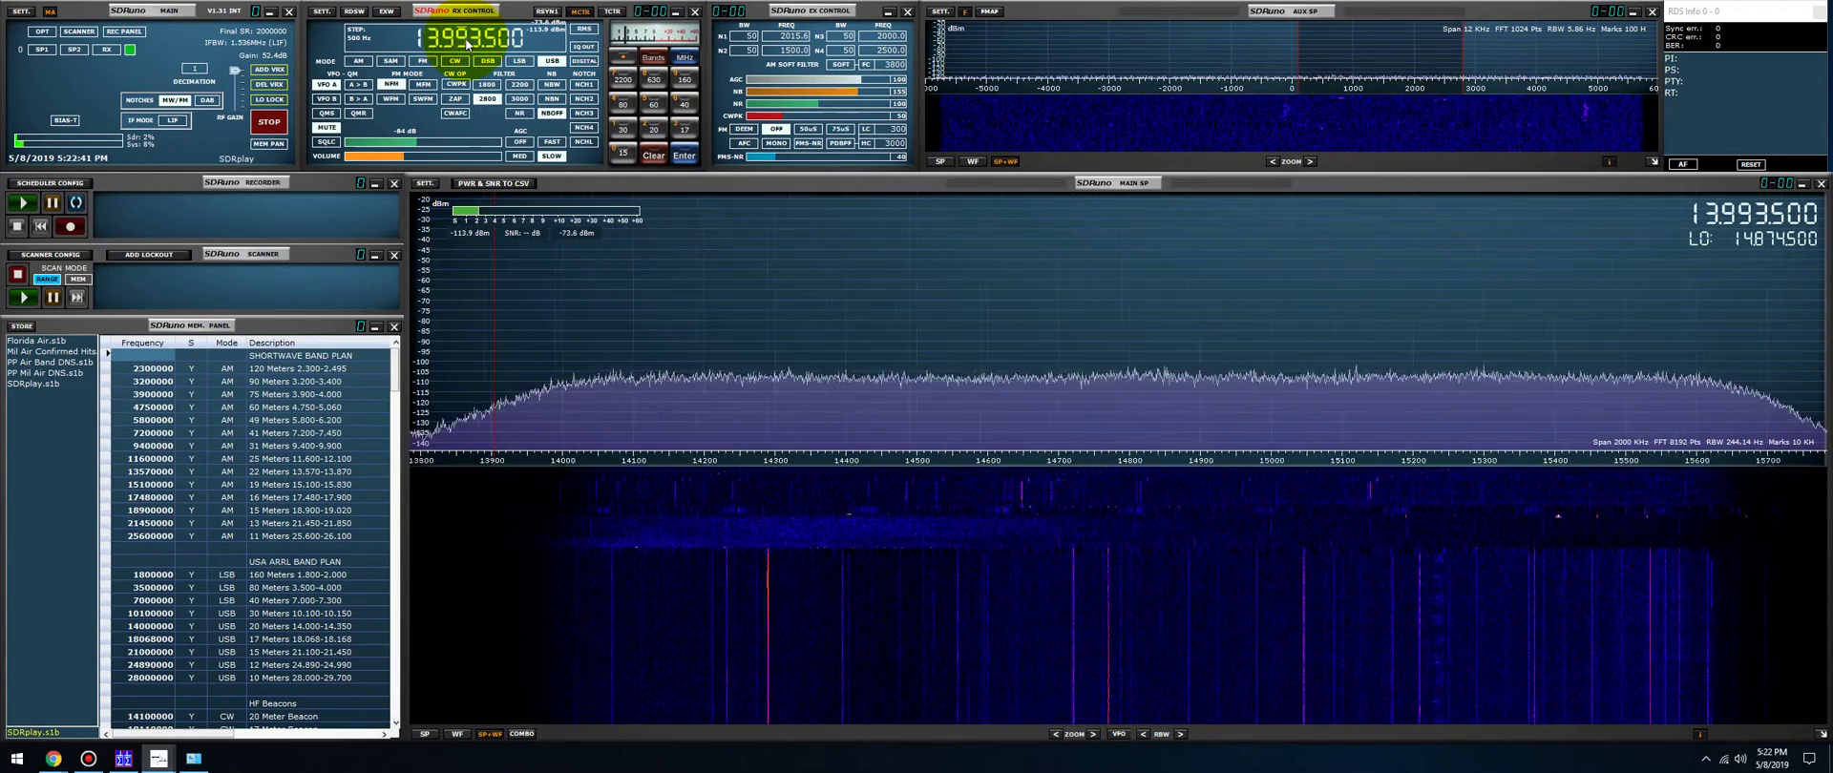
pyautogui.scroll(-15, 467, 44)
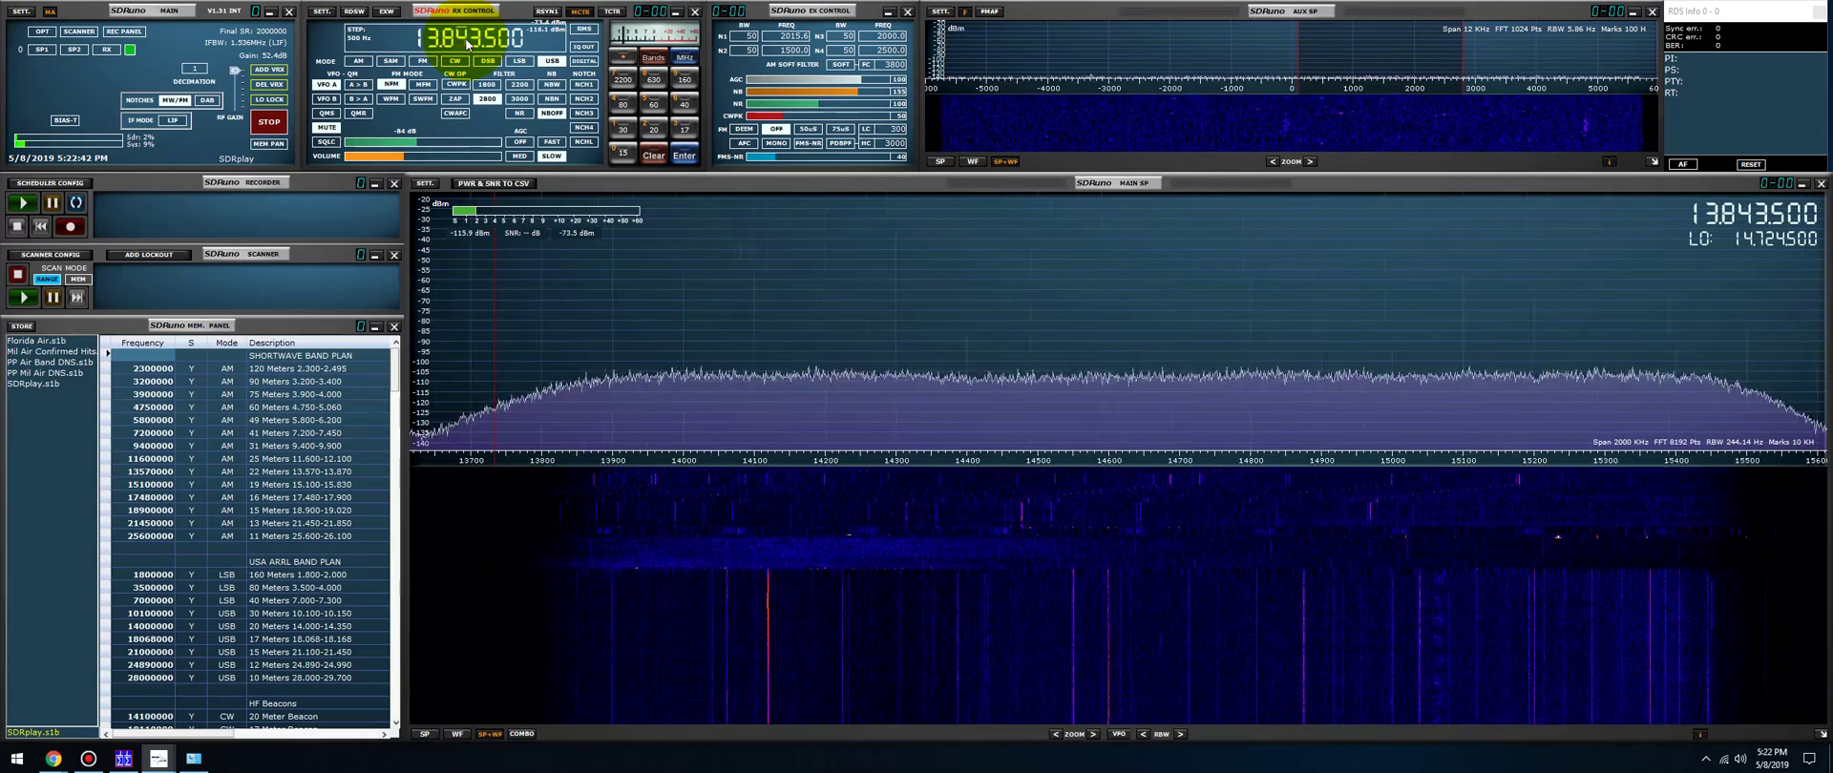
pyautogui.scroll(-11, 466, 44)
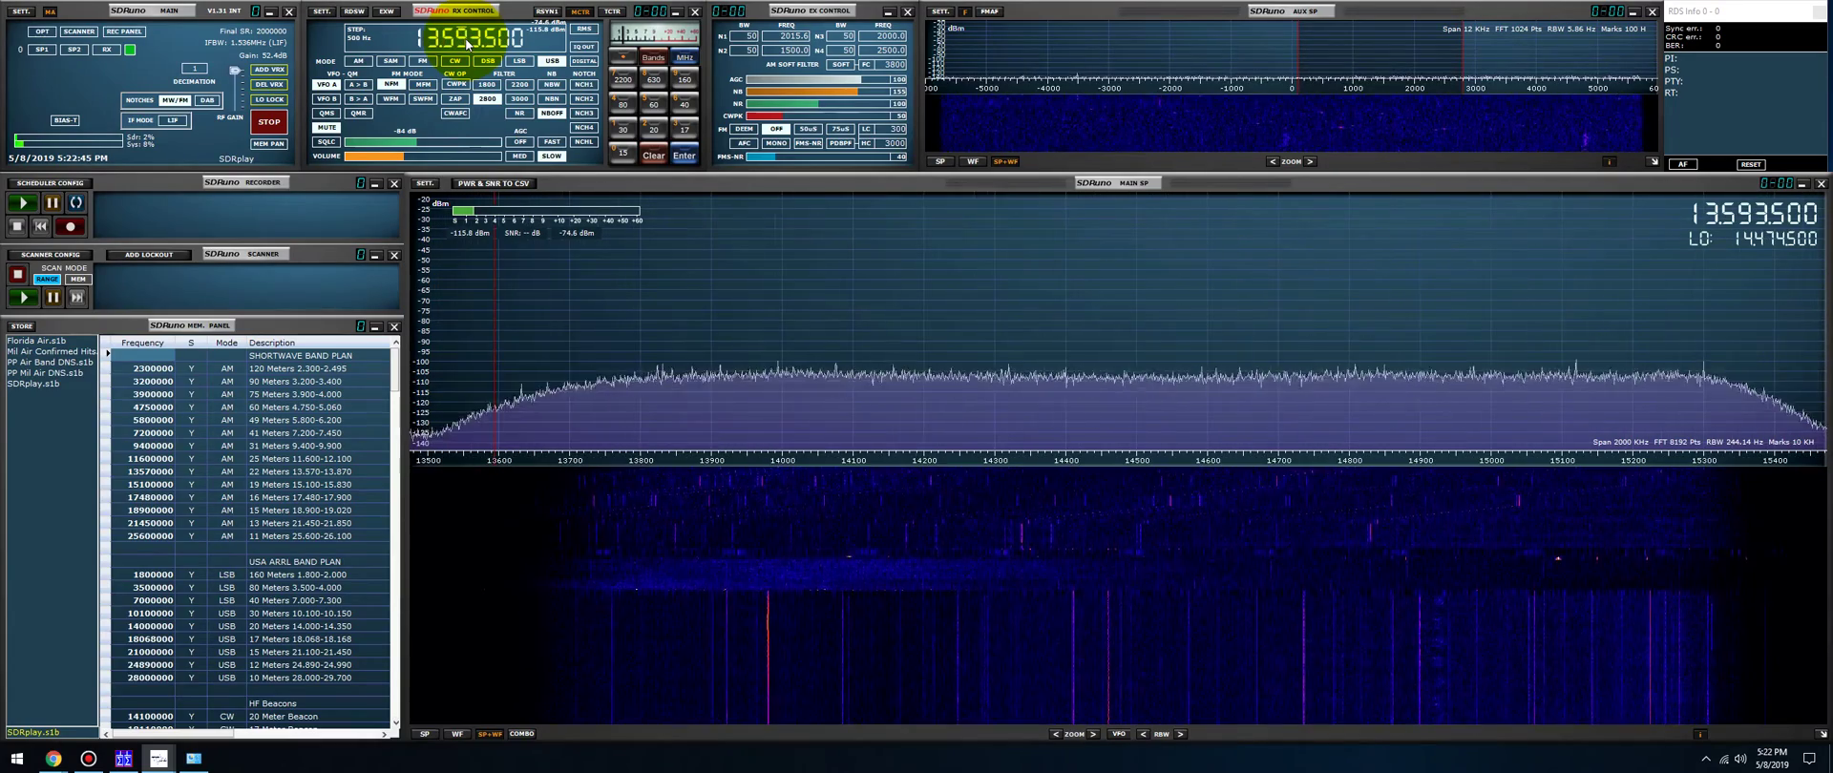
pyautogui.scroll(-4, 467, 44)
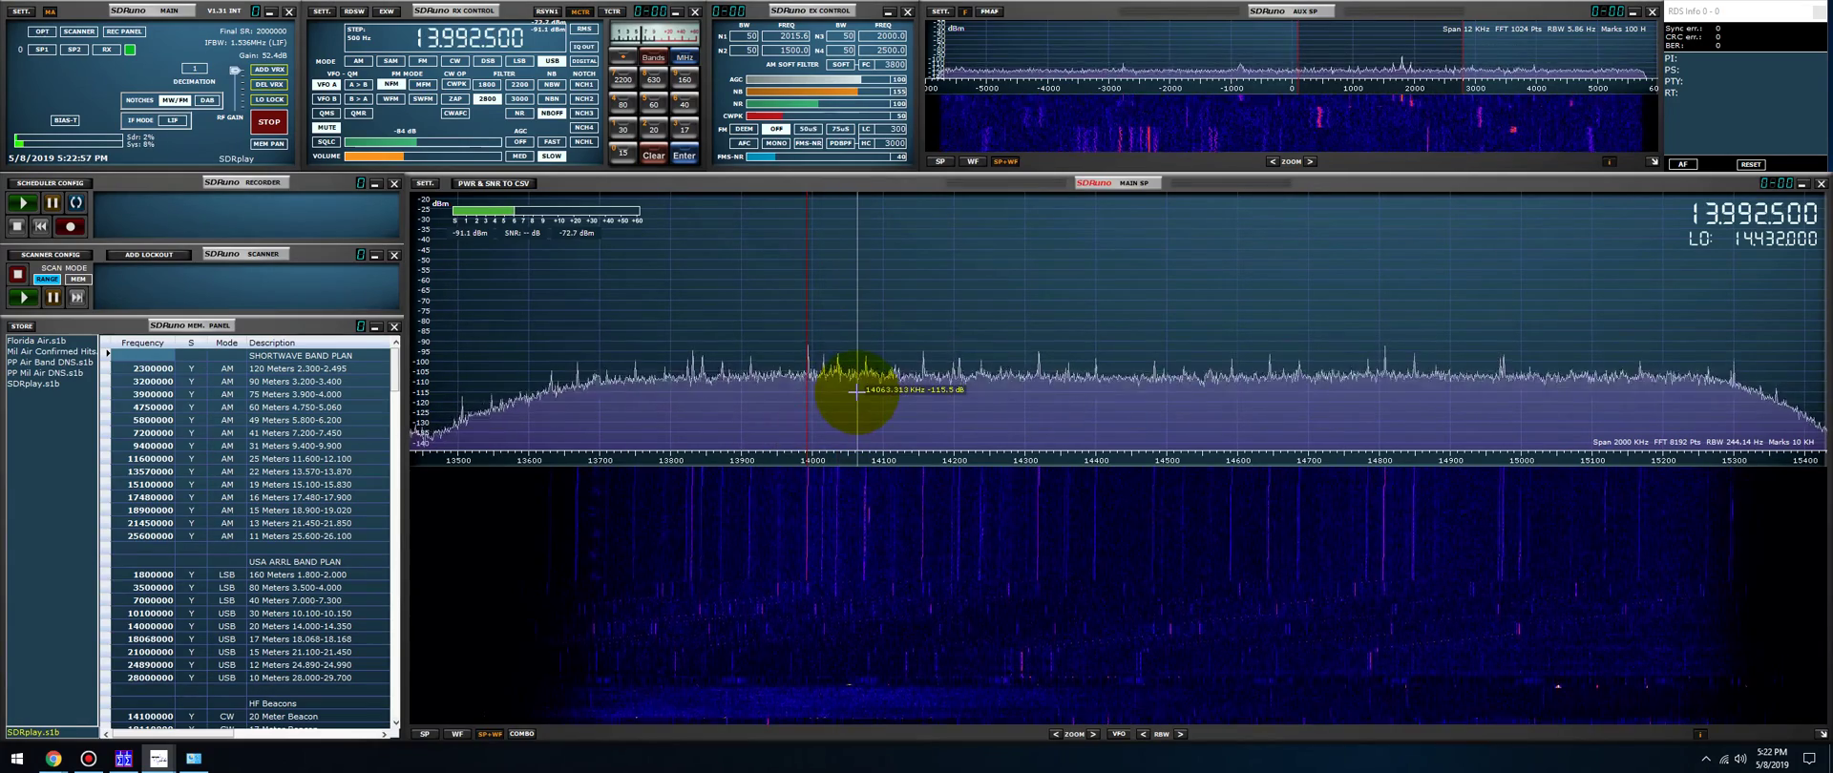
pyautogui.click(434, 38)
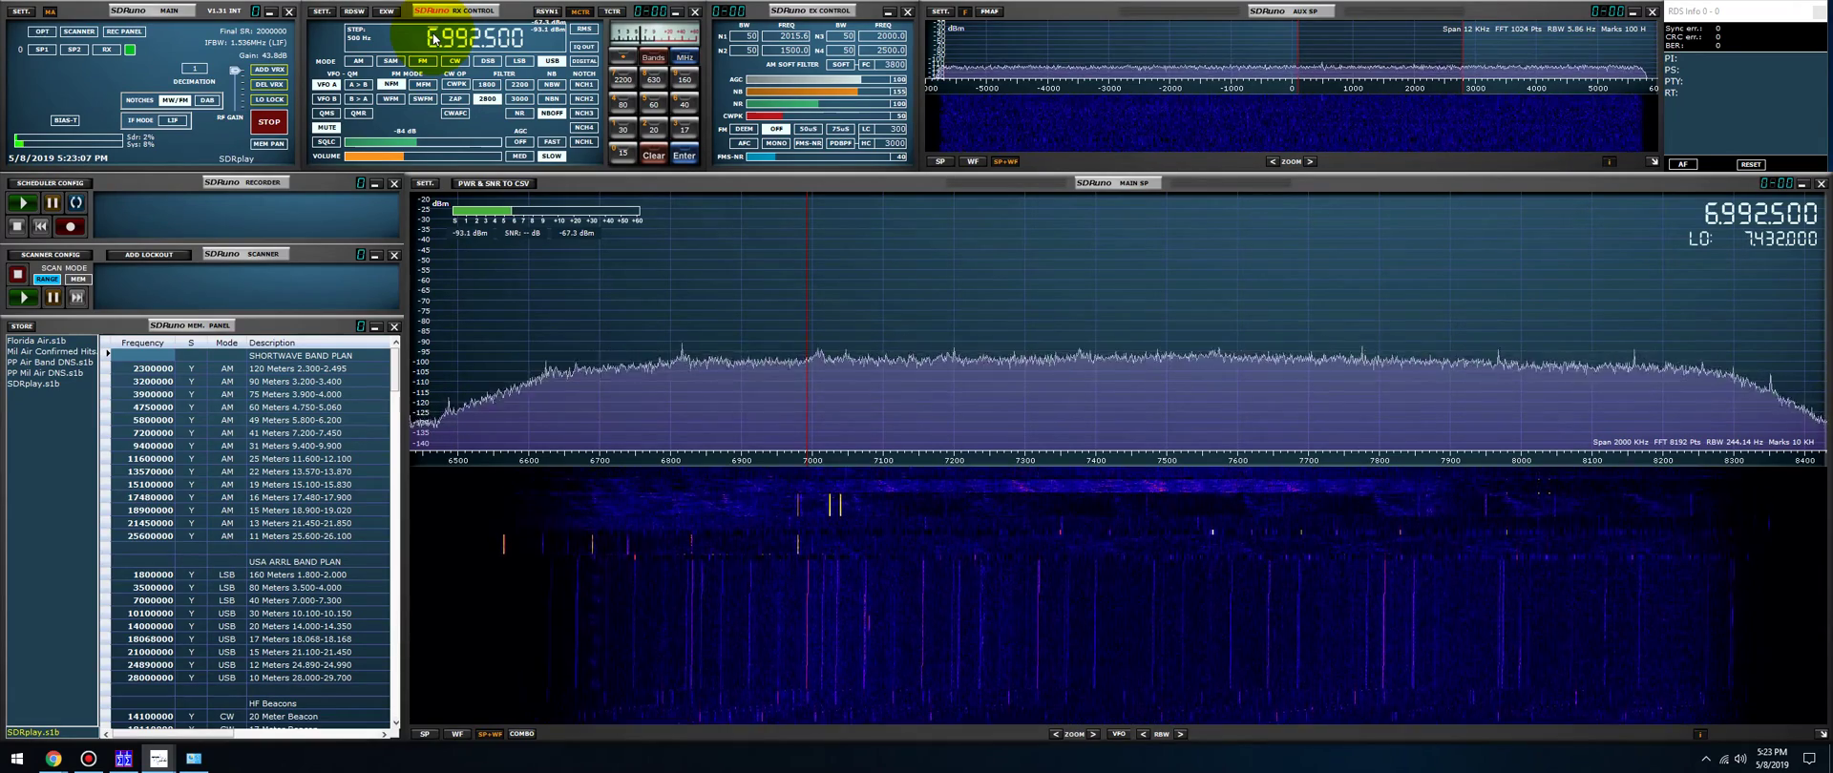
pyautogui.scroll(1, 434, 38)
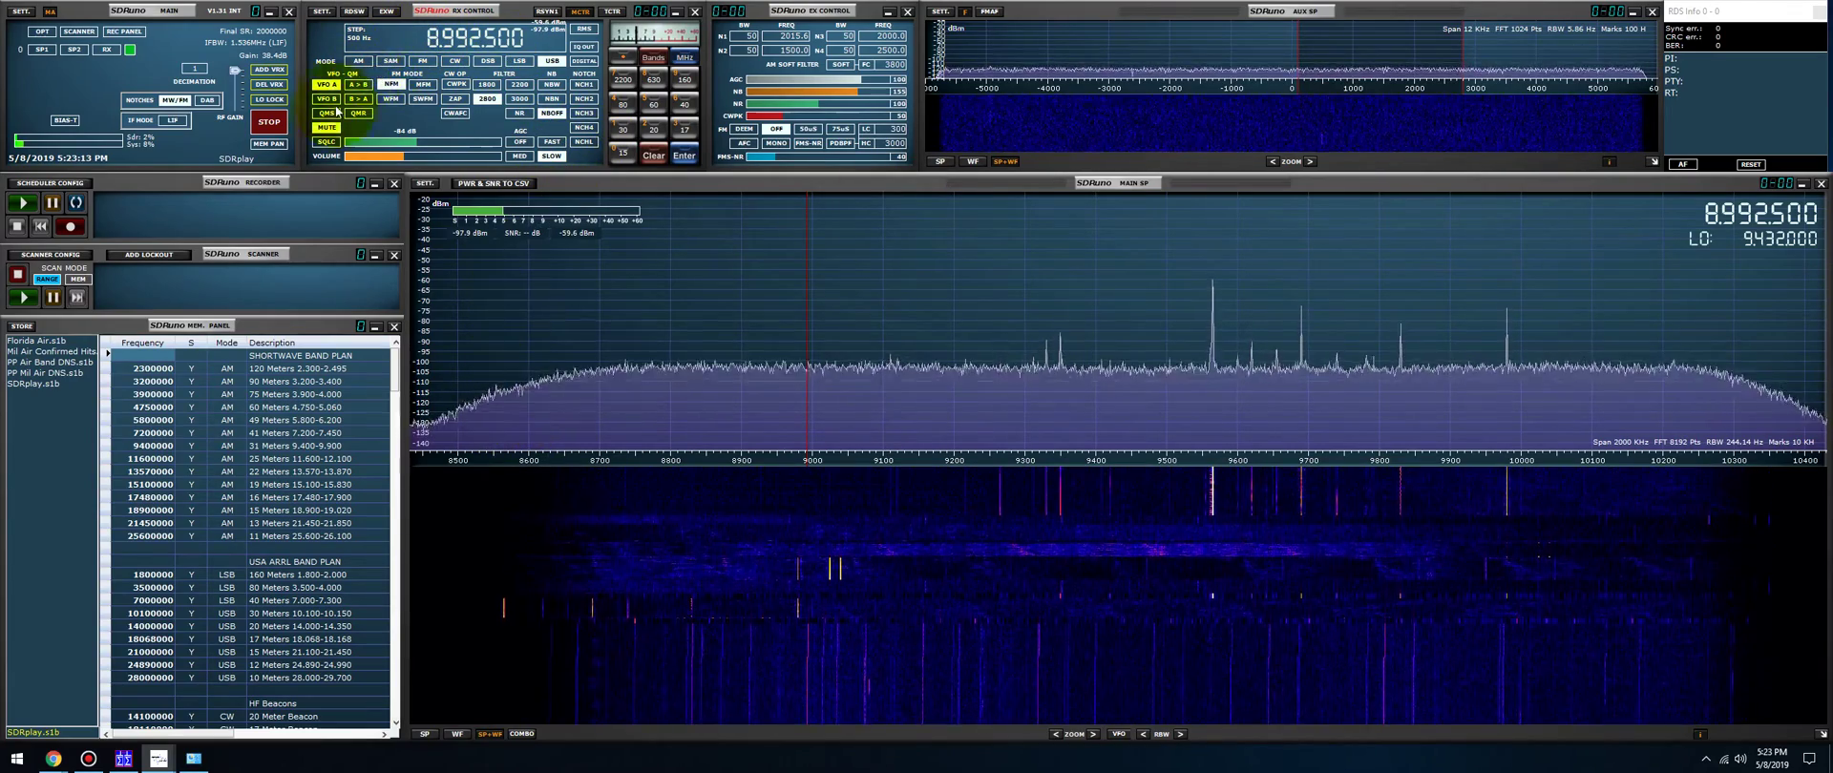
# Step: Set MultiPSK to DGPS mode and restart SDRuno with the RSP1A device
pyautogui.click(289, 12)
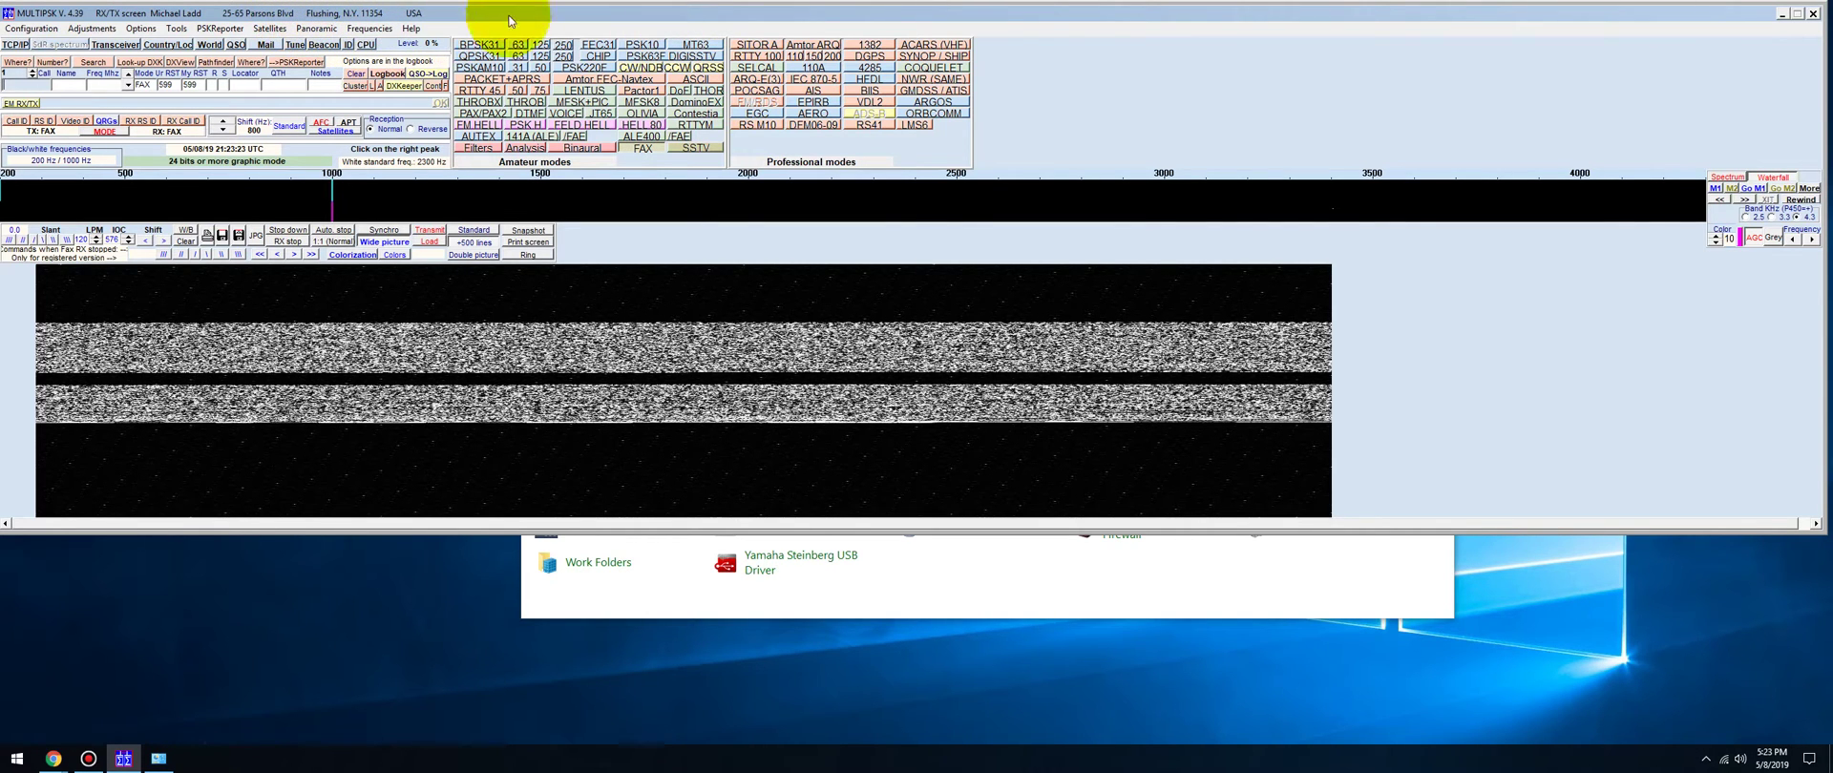
pyautogui.click(484, 45)
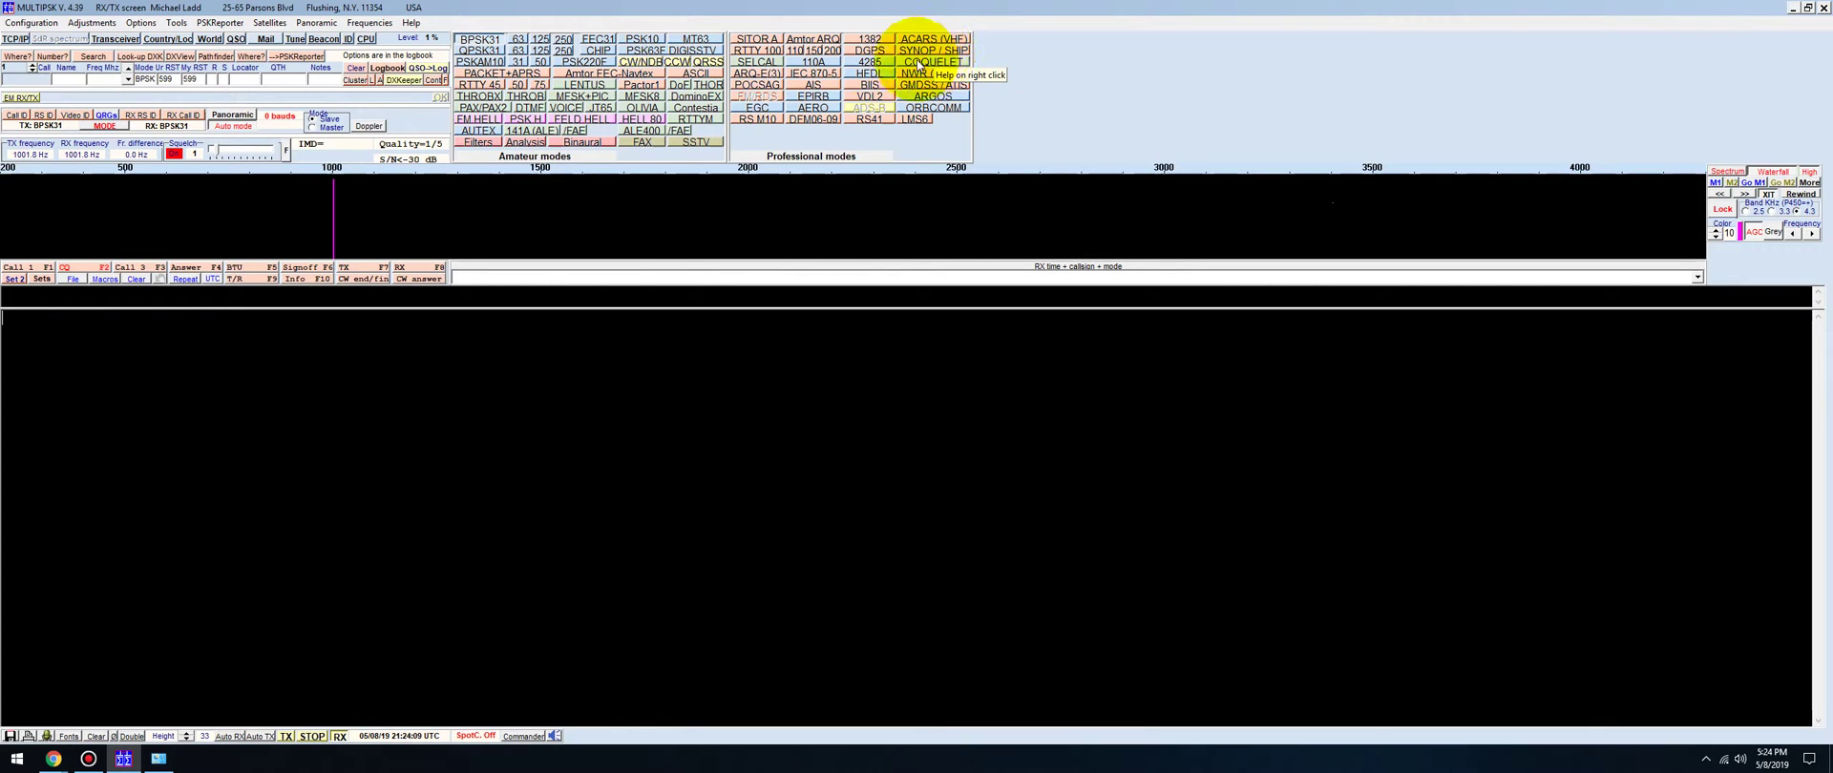
pyautogui.click(868, 53)
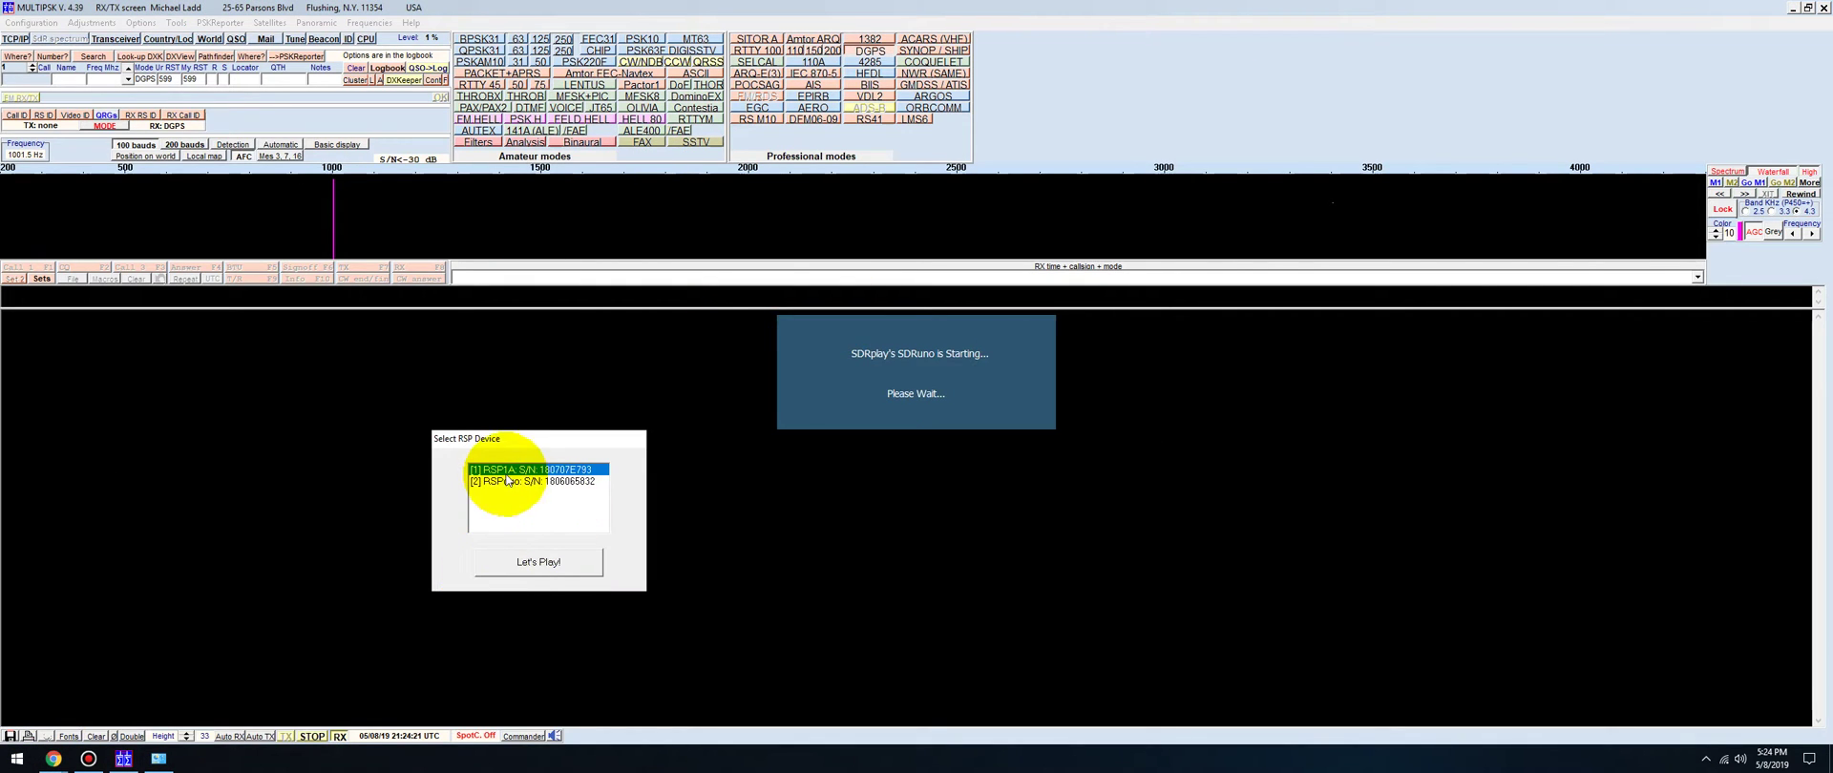
pyautogui.click(525, 563)
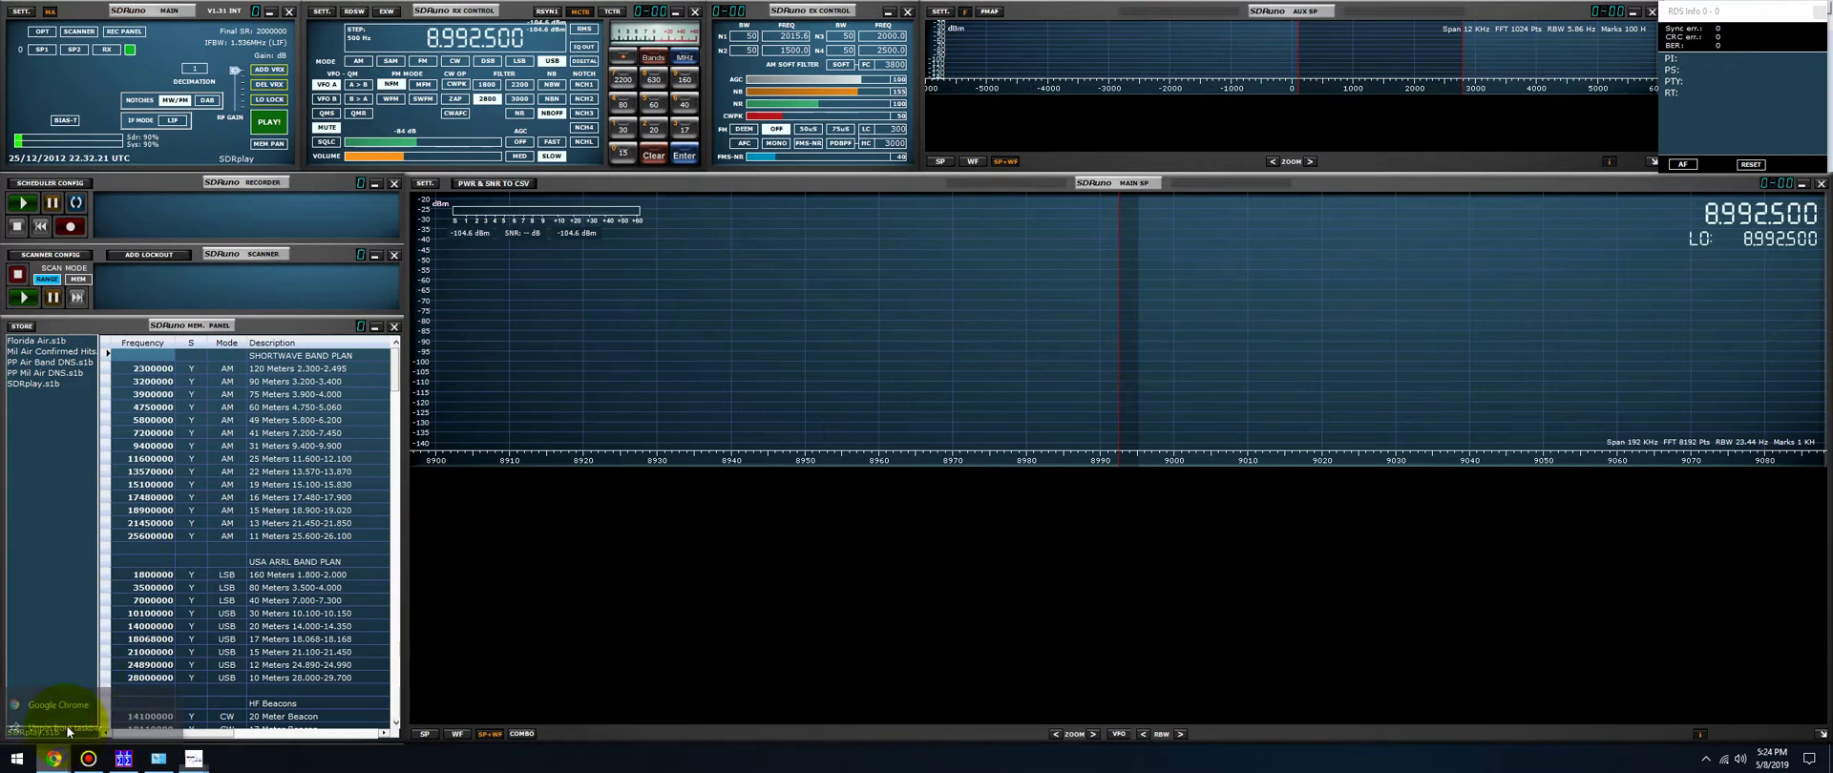
# Step: Look up "dgps" on Google in Chrome and return to SDRuno
pyautogui.click(57, 705)
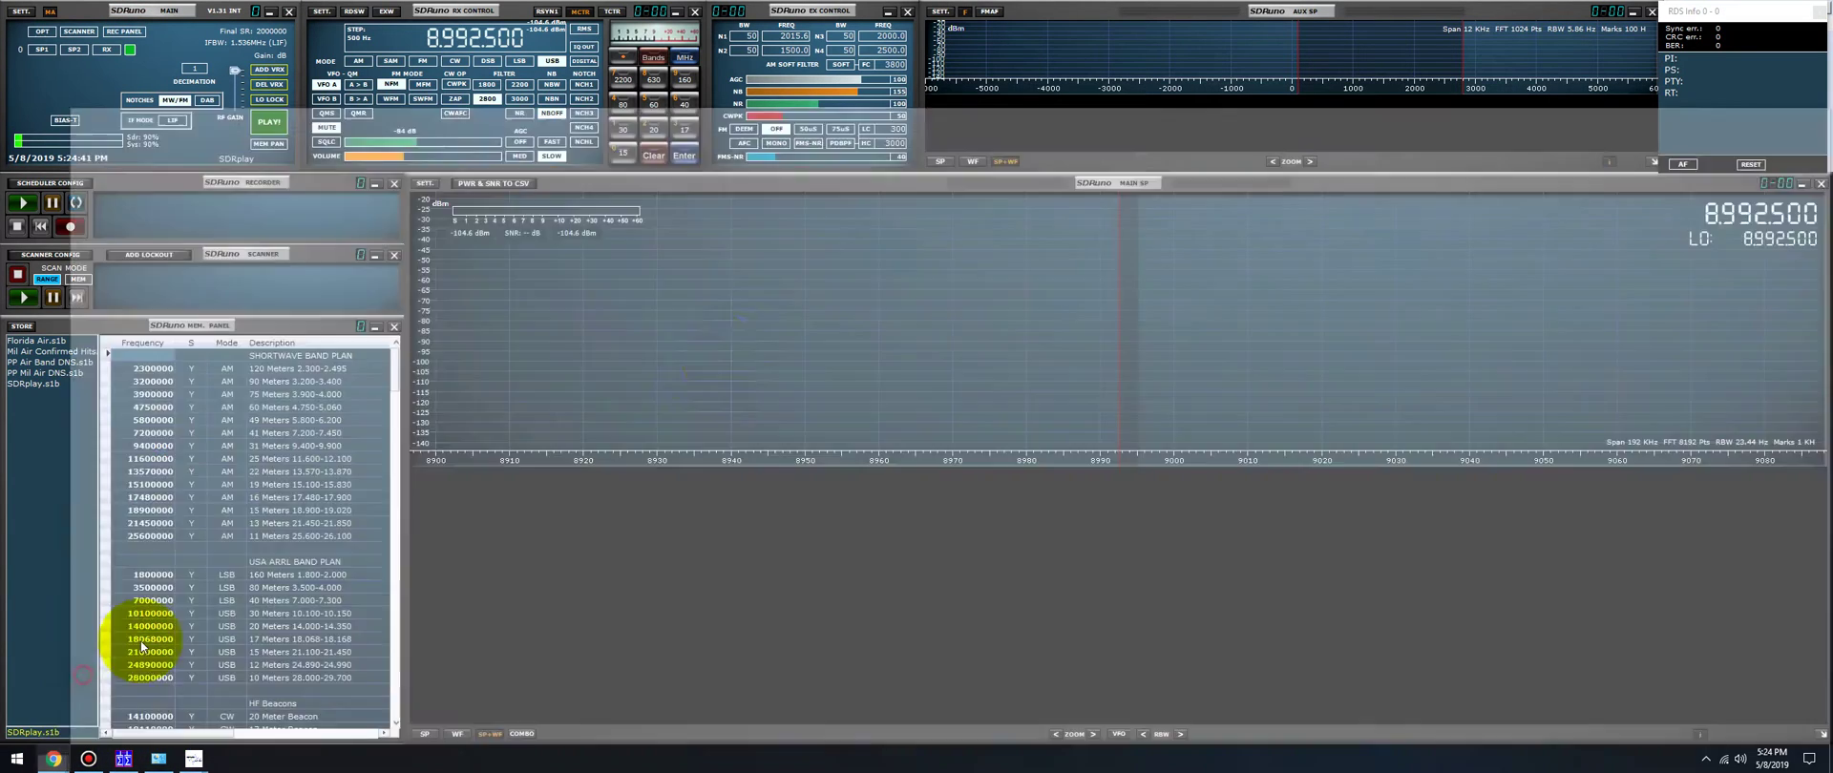
pyautogui.write('dgps')
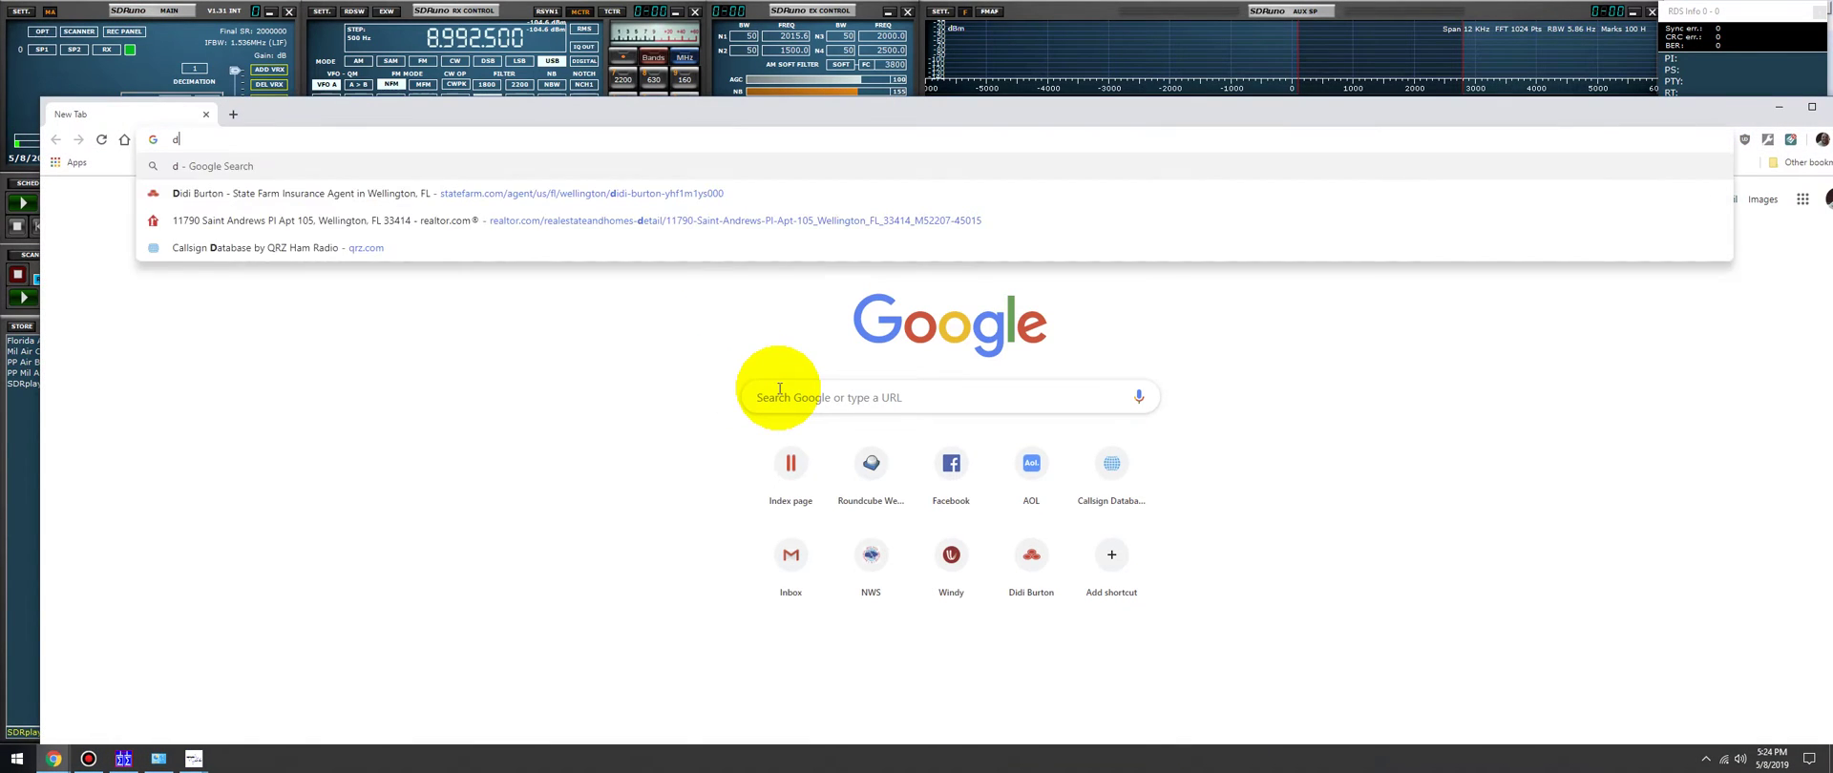
pyautogui.press('Return')
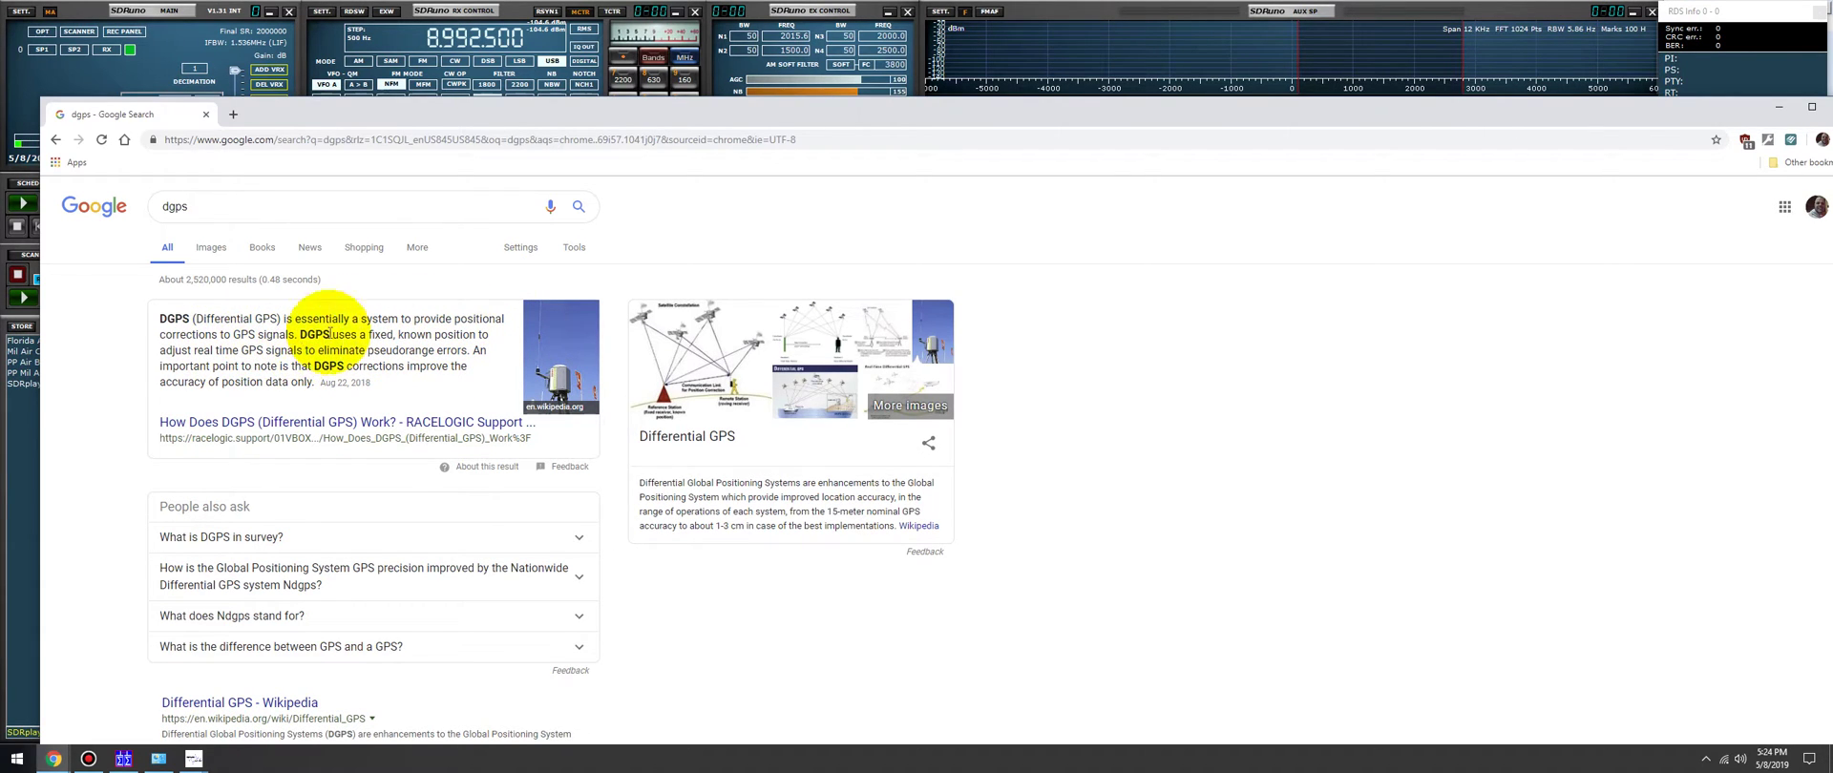
pyautogui.click(742, 38)
pyautogui.click(462, 13)
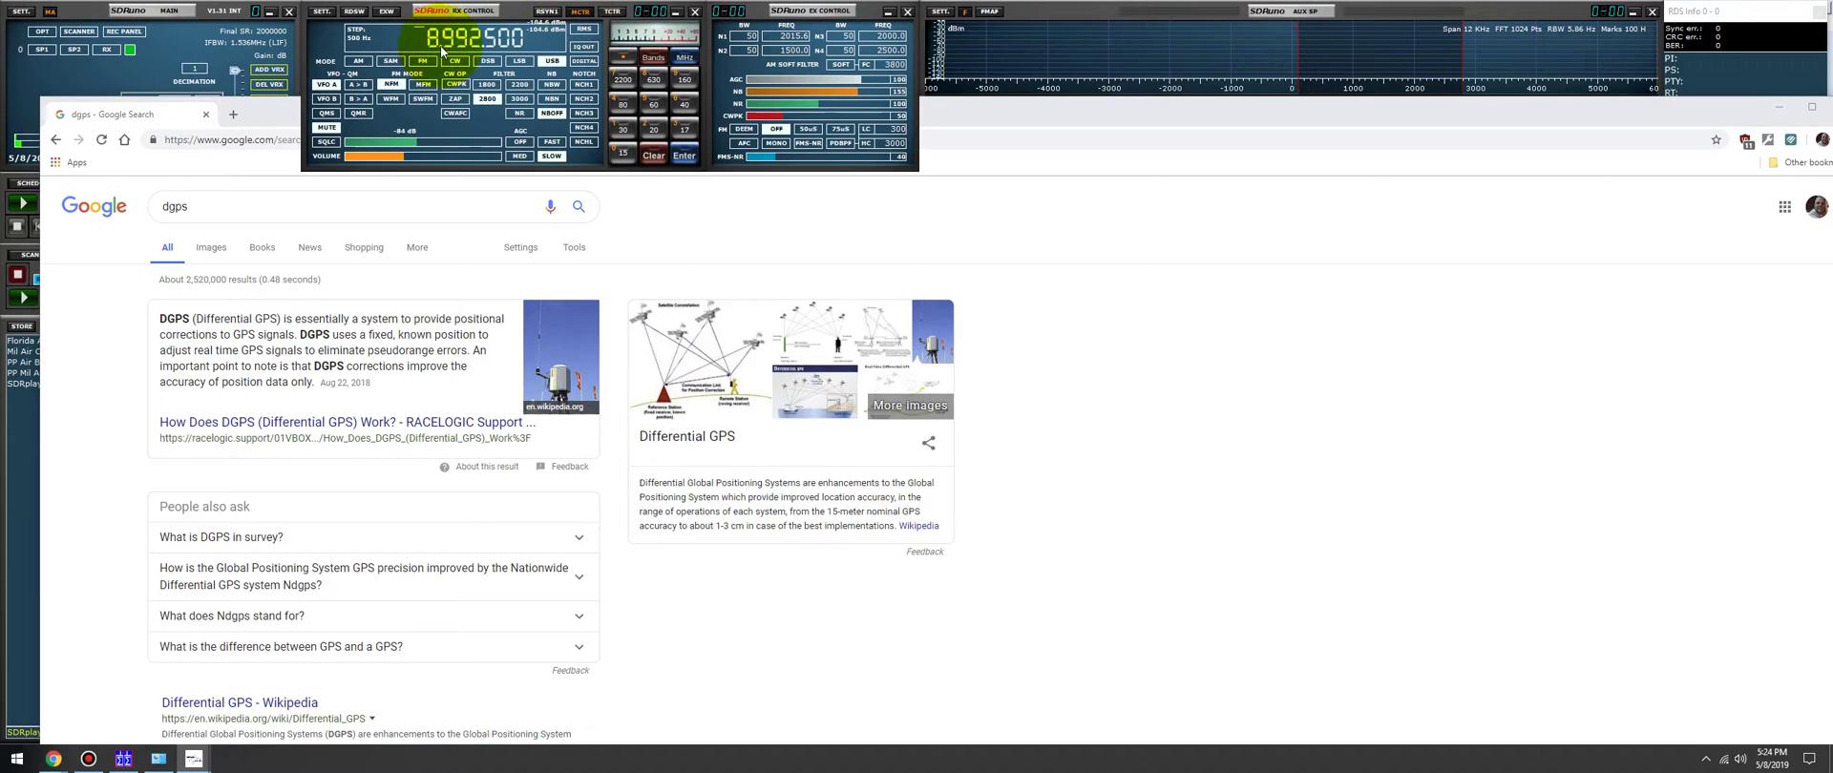
pyautogui.click(1774, 108)
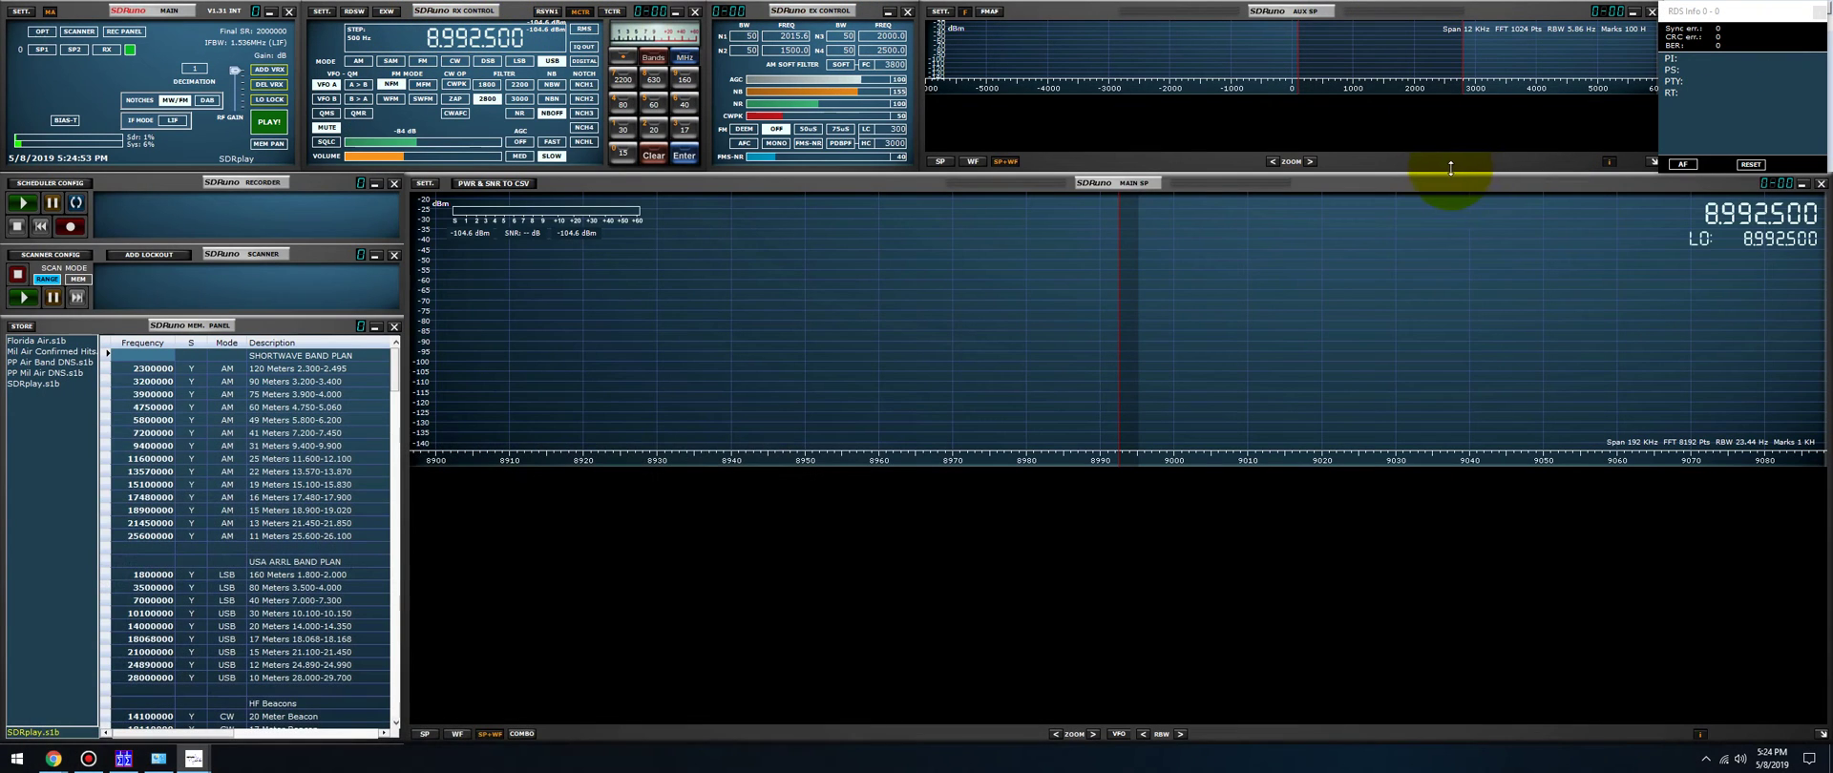
# Step: Tune the receiver down to 205.5 kHz and start reception
pyautogui.scroll(-3, 434, 41)
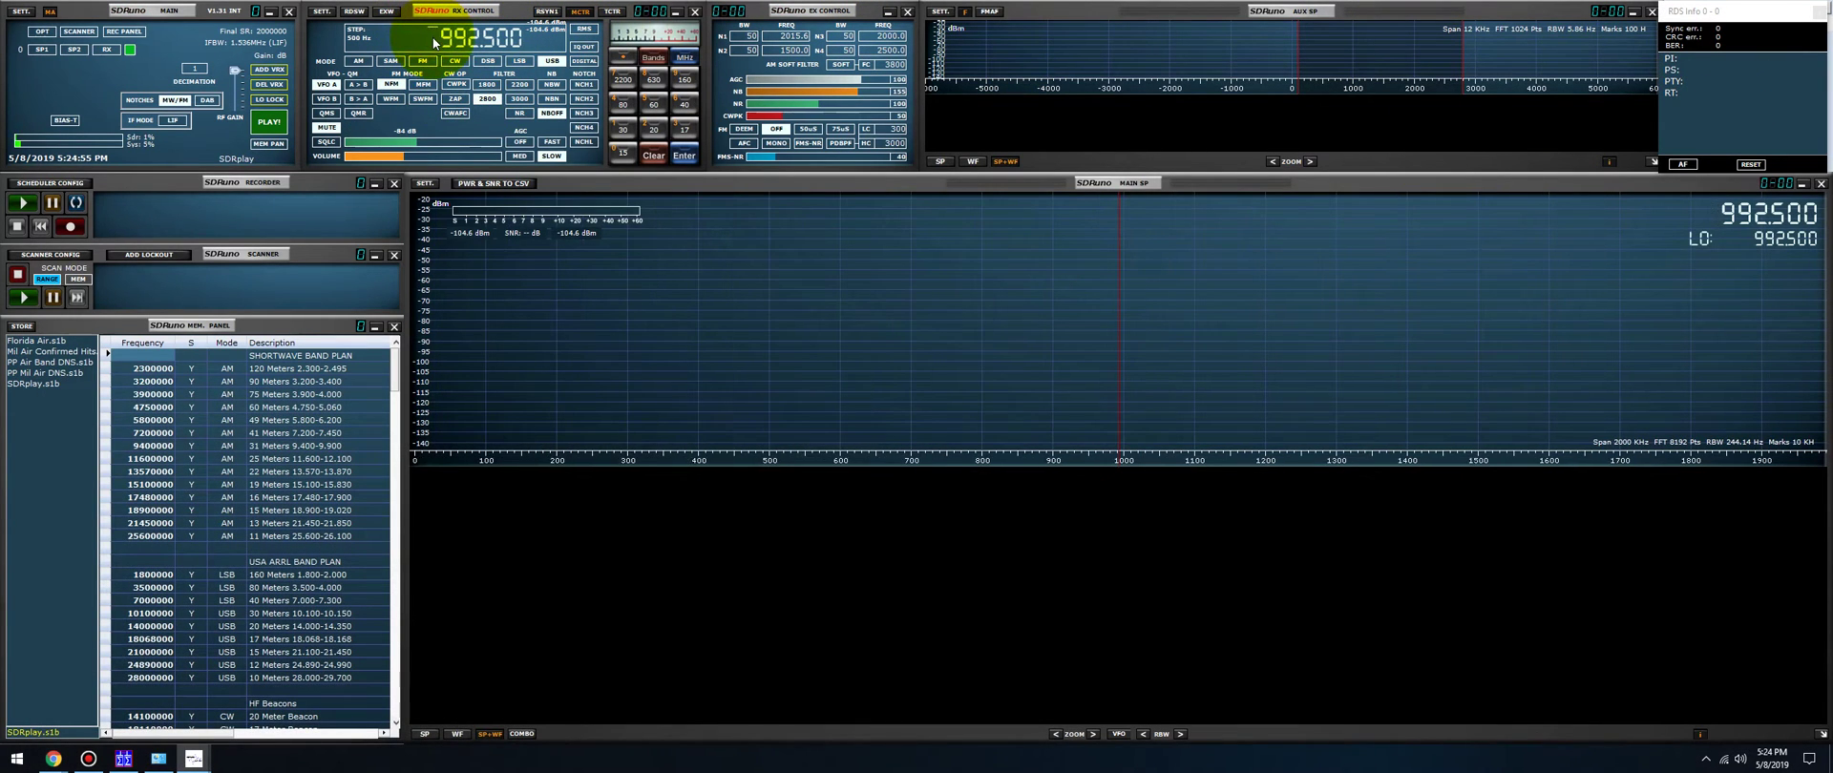
pyautogui.scroll(-7, 444, 41)
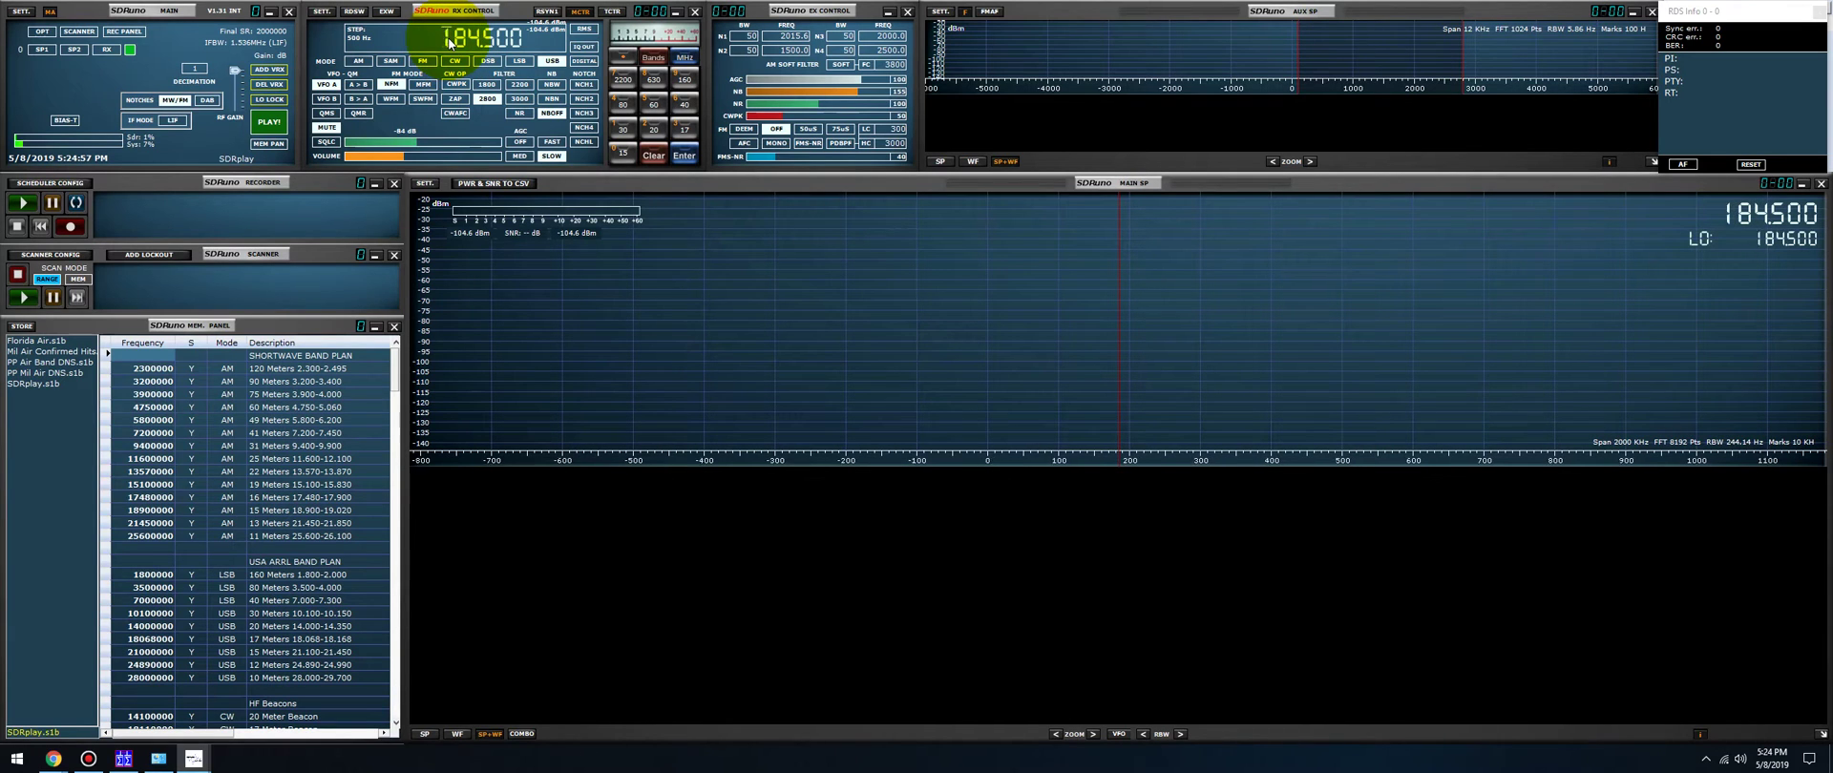
pyautogui.scroll(-1, 463, 43)
pyautogui.scroll(1, 474, 38)
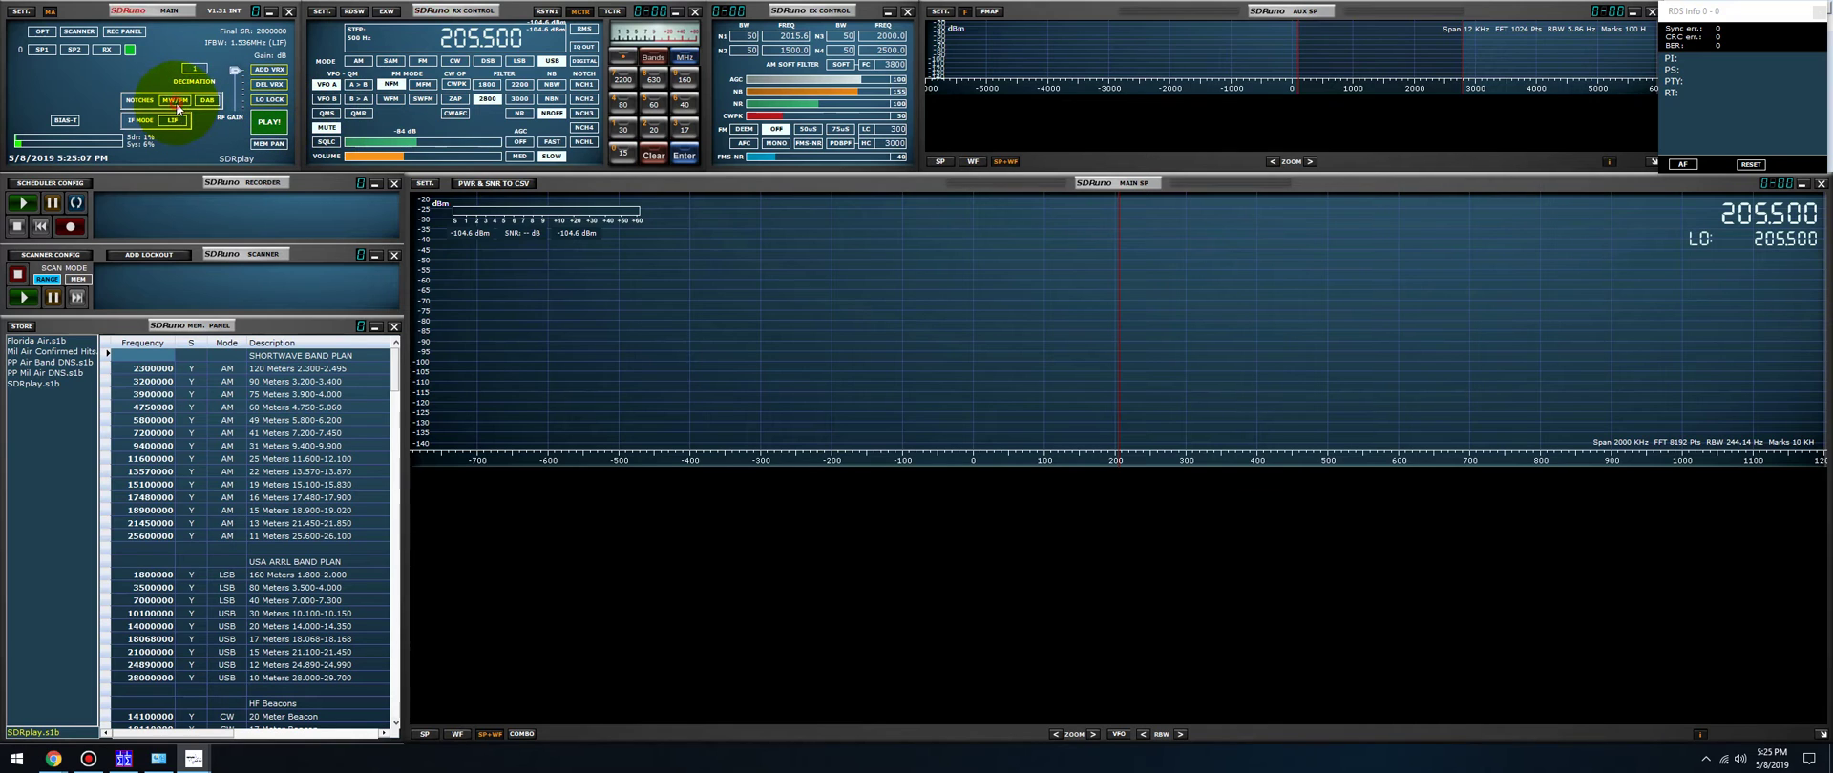
pyautogui.click(263, 123)
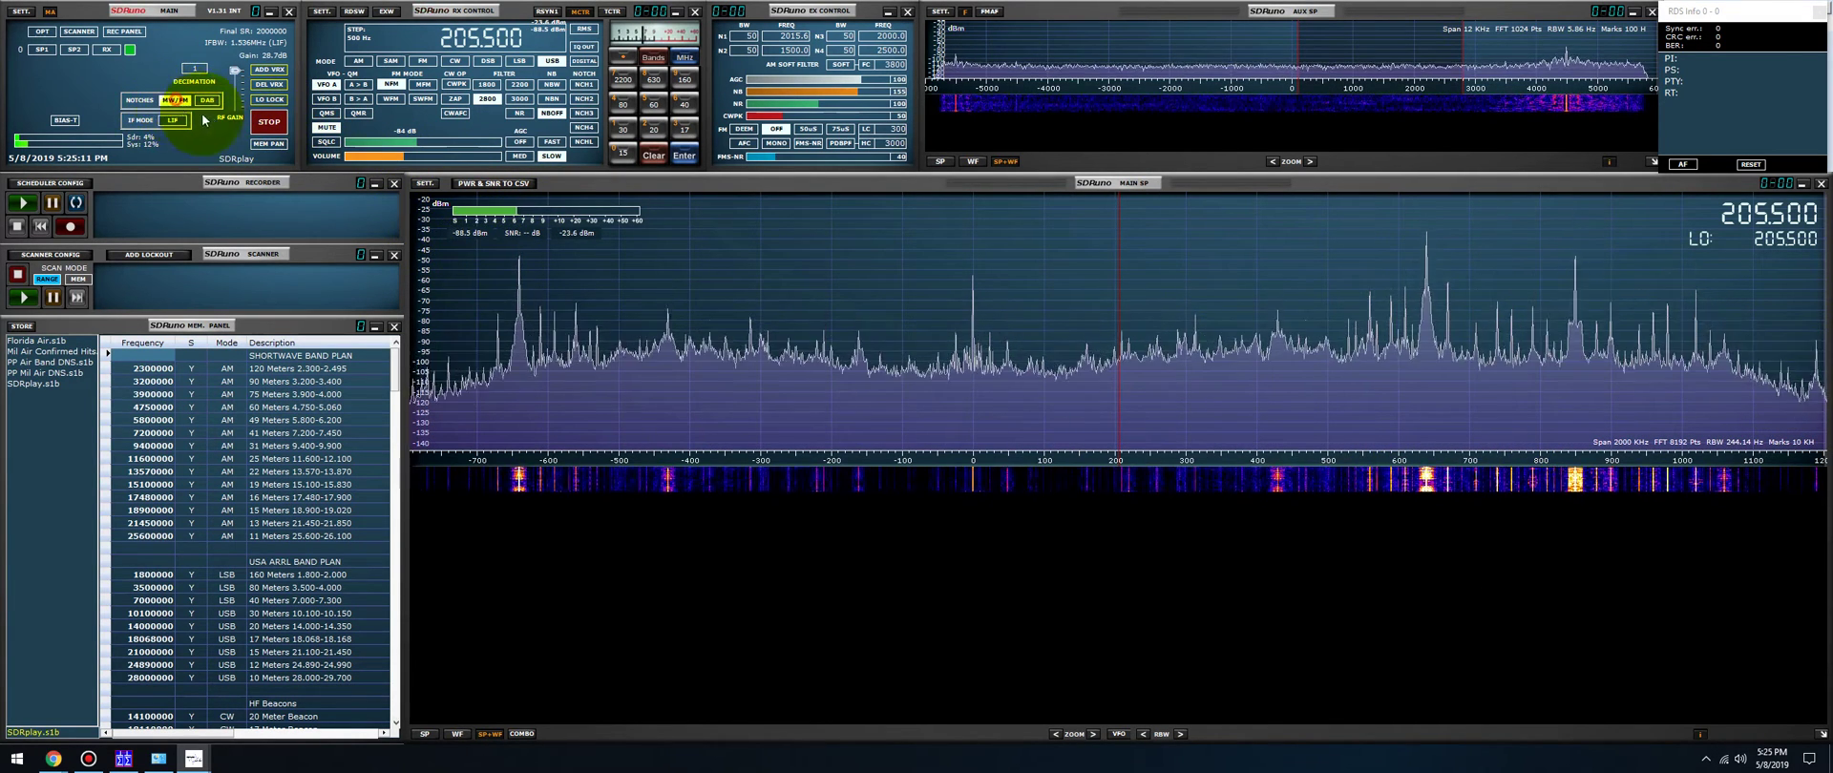
# Step: Adjust the RF gain and tune the receiver to 287.5 kHz for a DGPS beacon
pyautogui.click(244, 115)
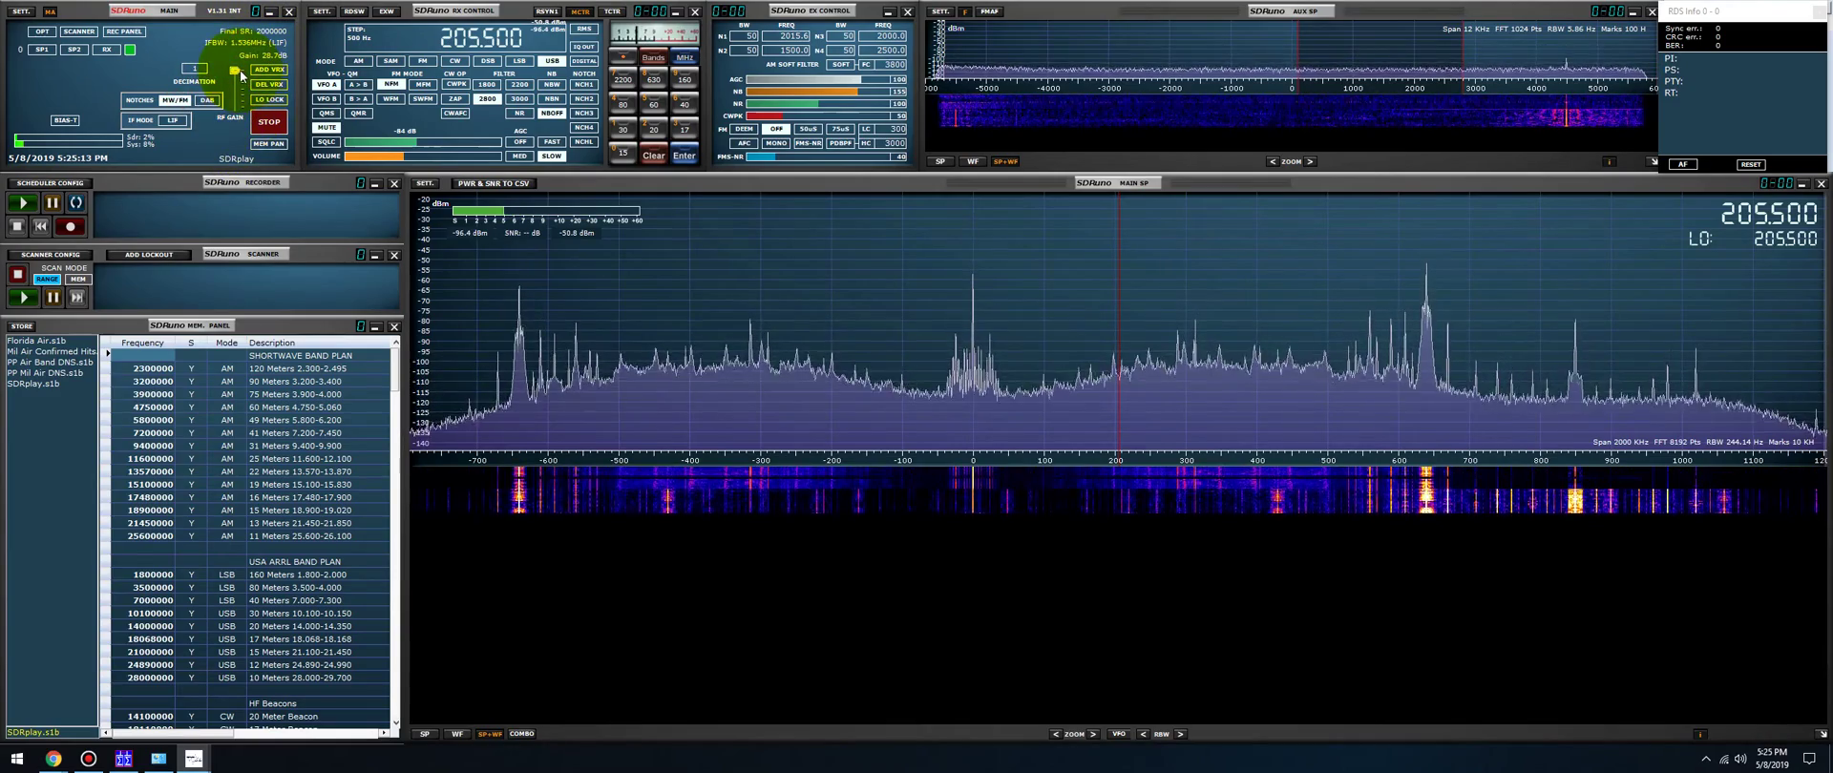
pyautogui.moveTo(239, 131); pyautogui.dragTo(234, 36)
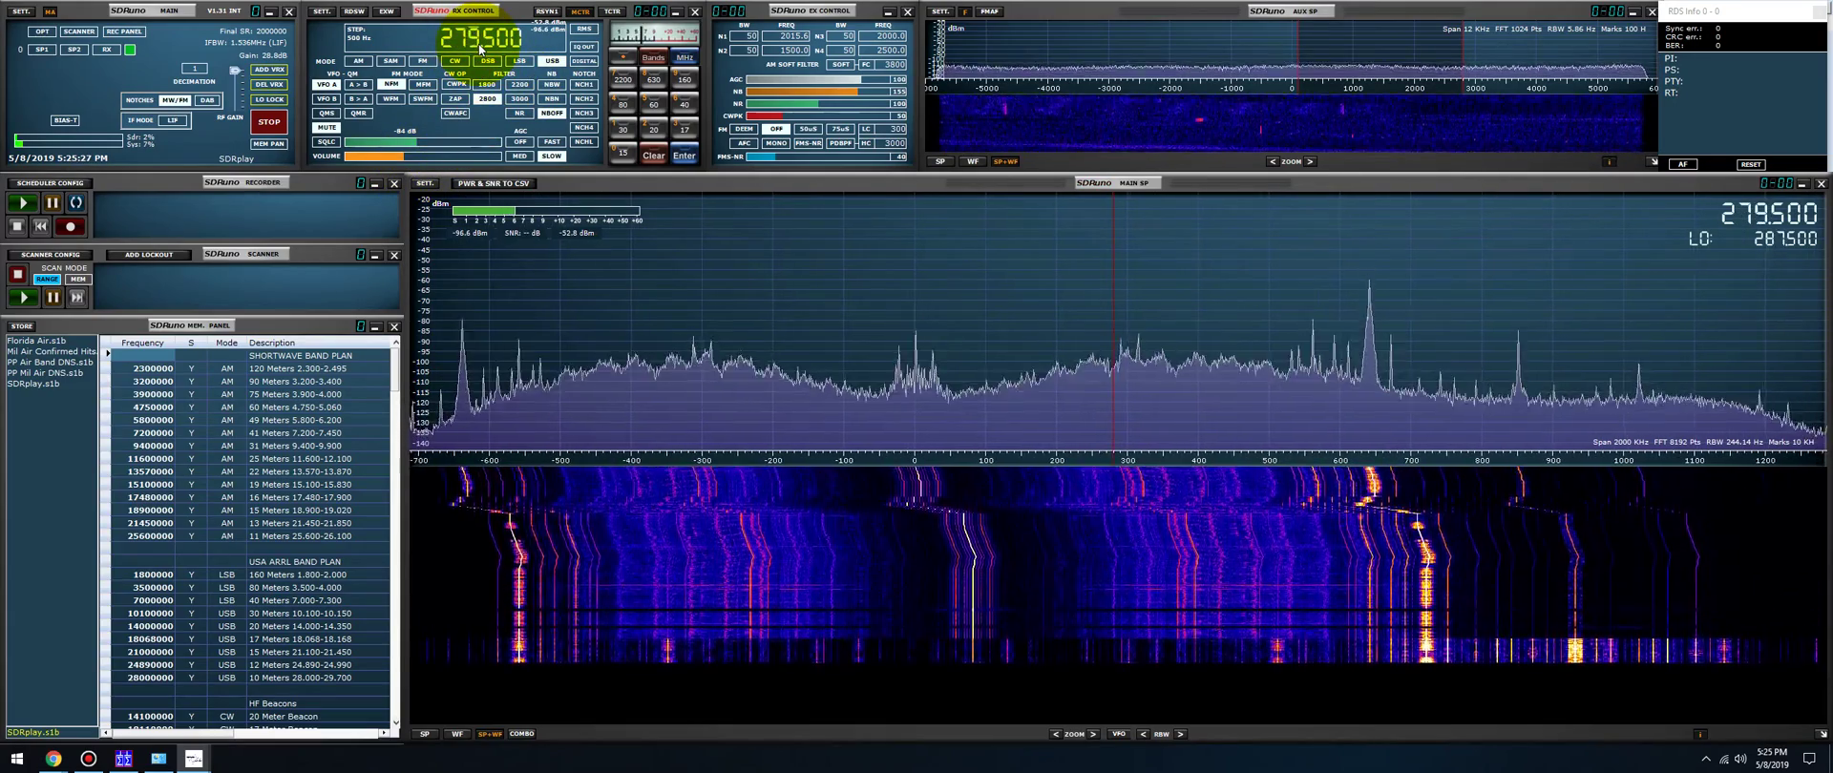
pyautogui.scroll(11, 480, 48)
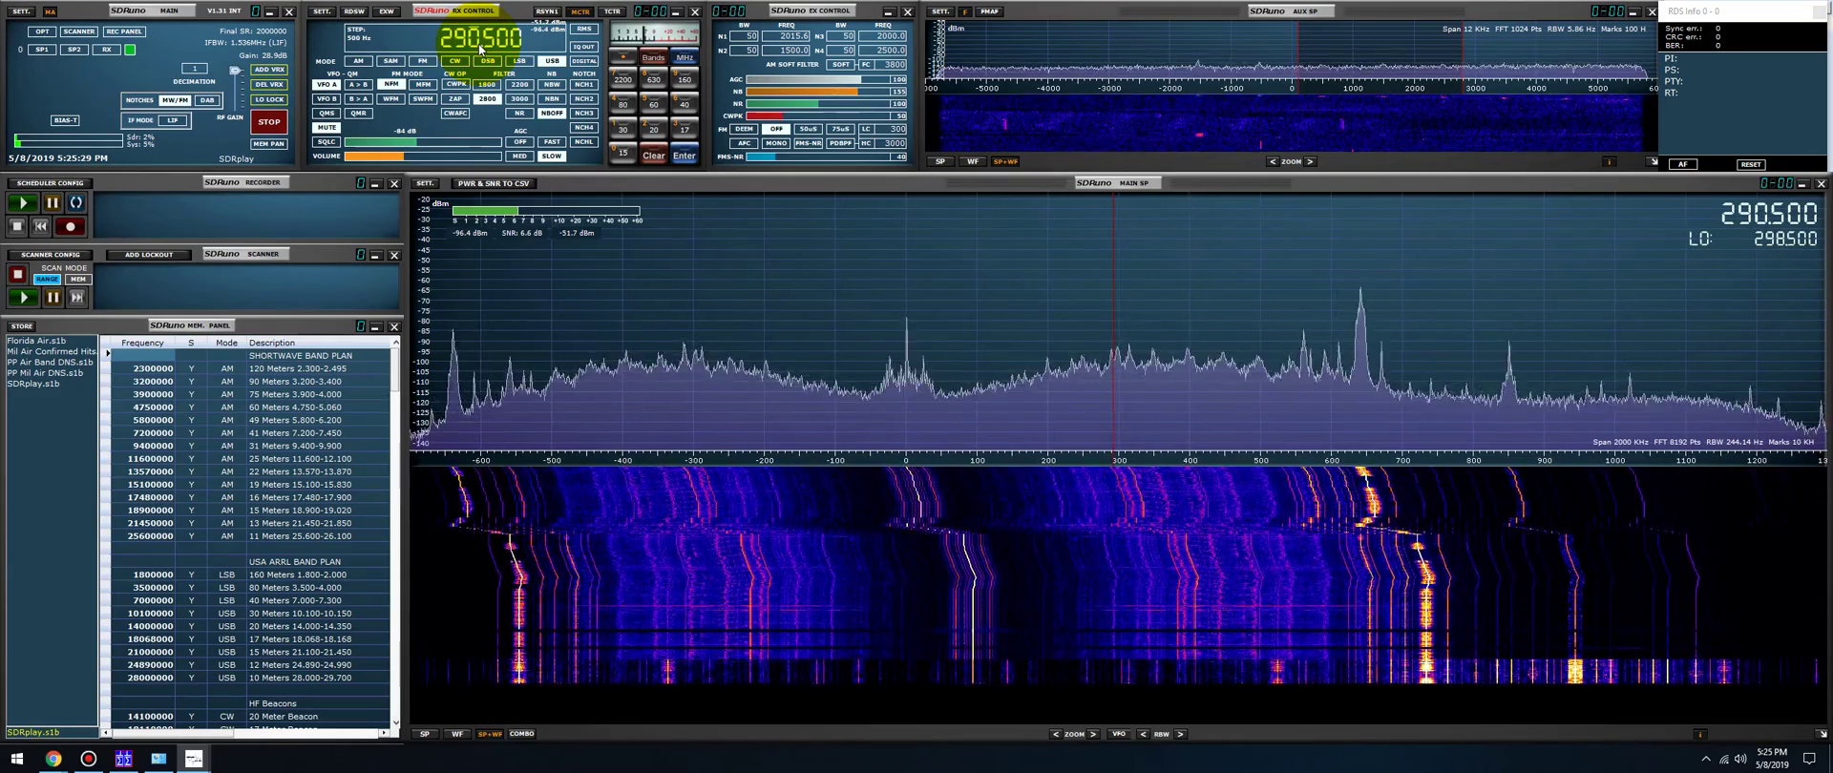
pyautogui.scroll(-4, 480, 47)
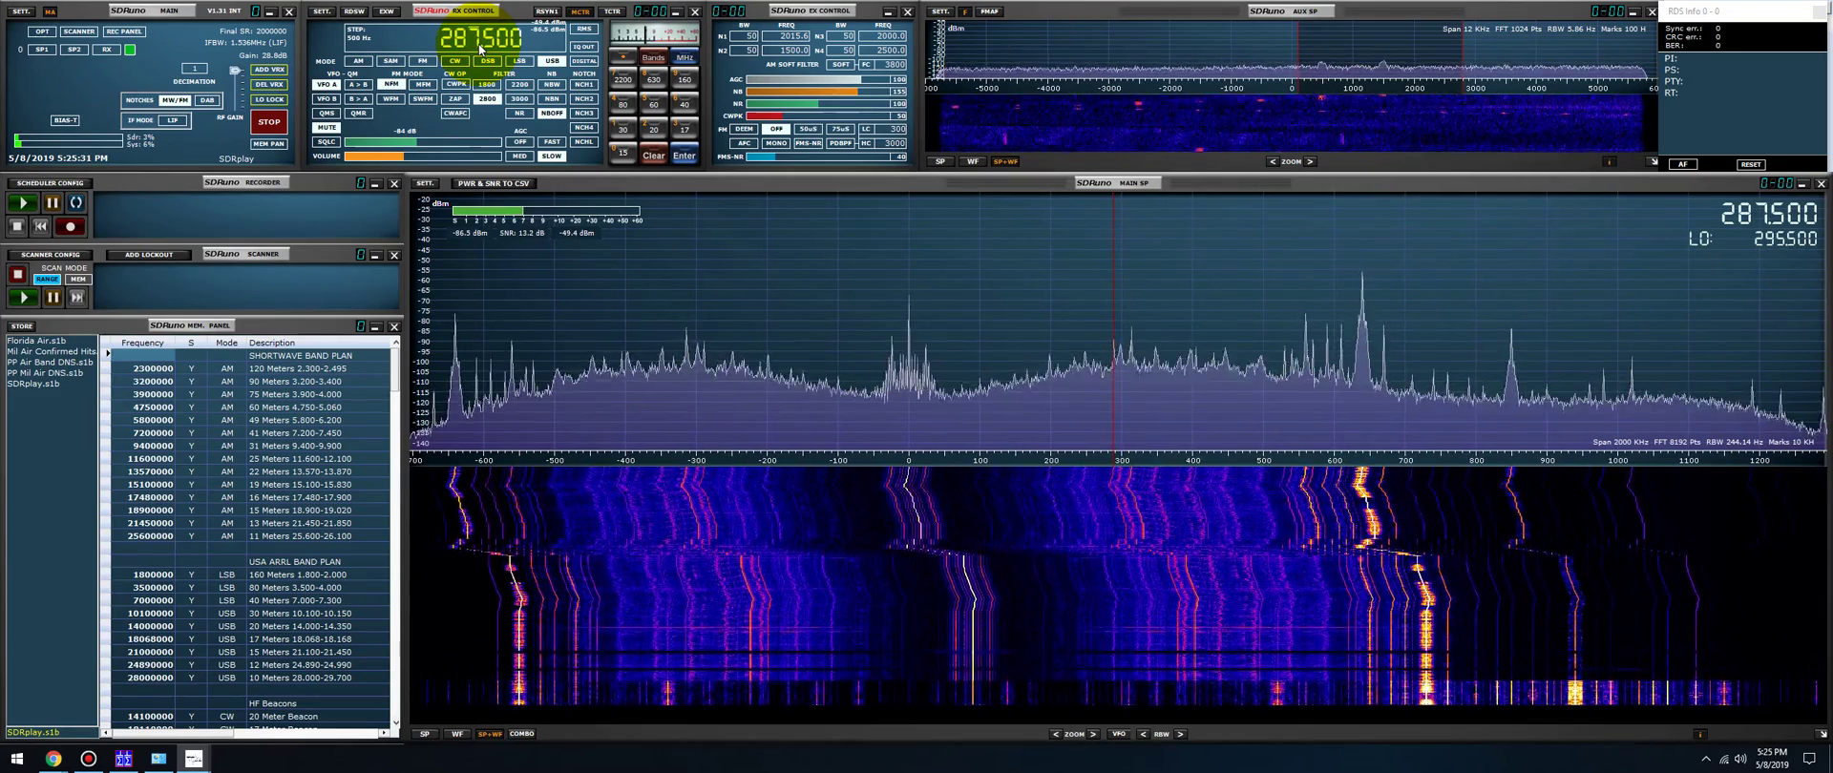
# Step: Switch to MultiPSK and centre the DGPS decoder on the signal at about 1500 Hz
pyautogui.click(124, 759)
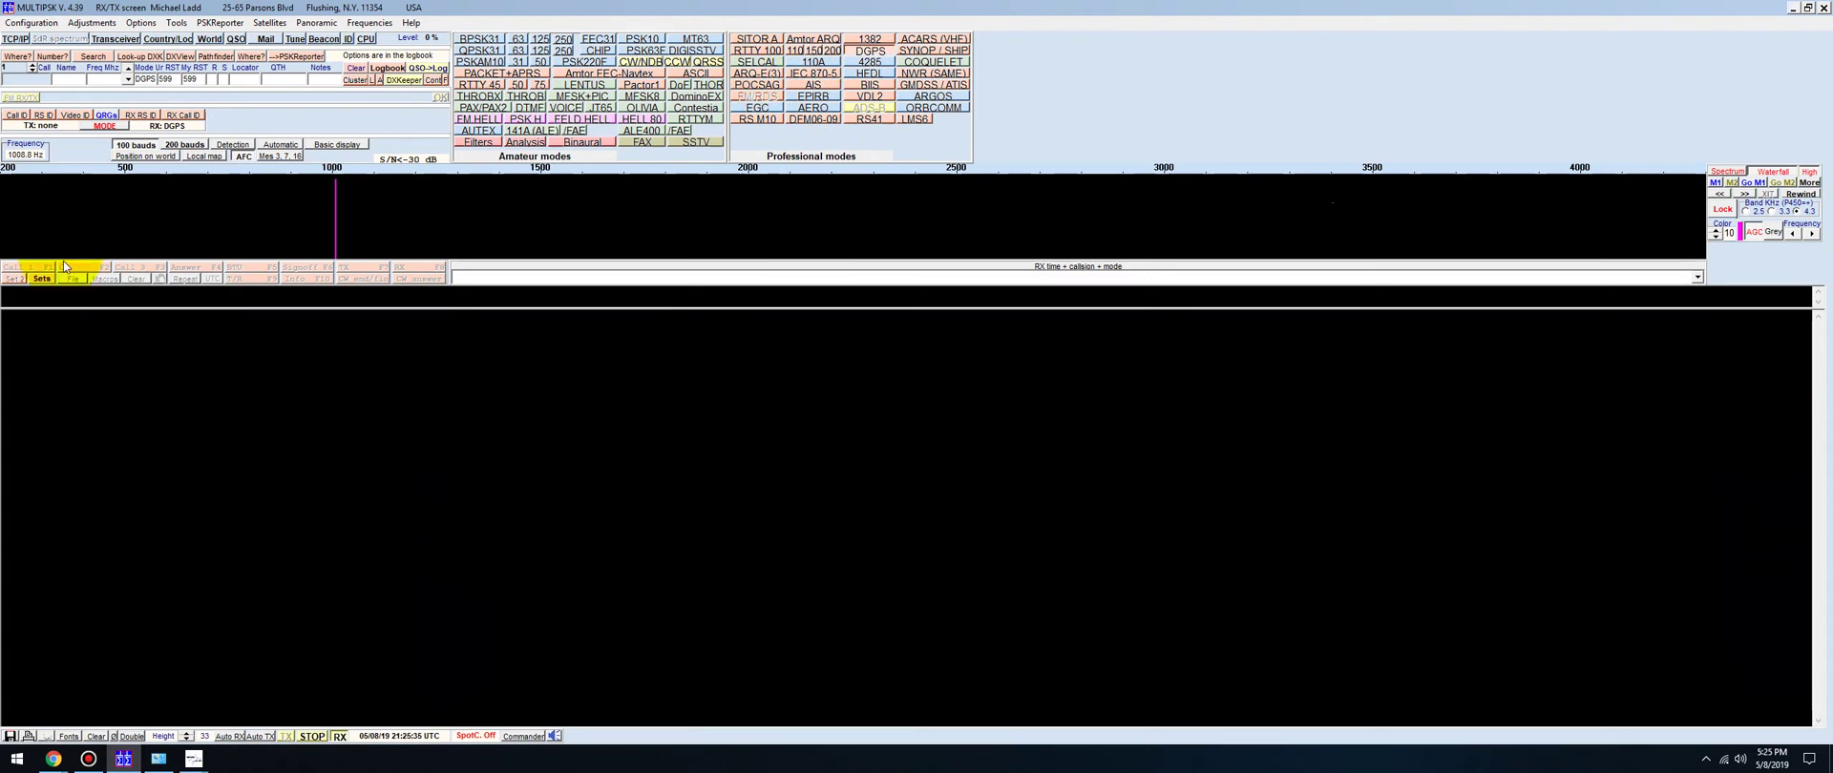
pyautogui.click(160, 764)
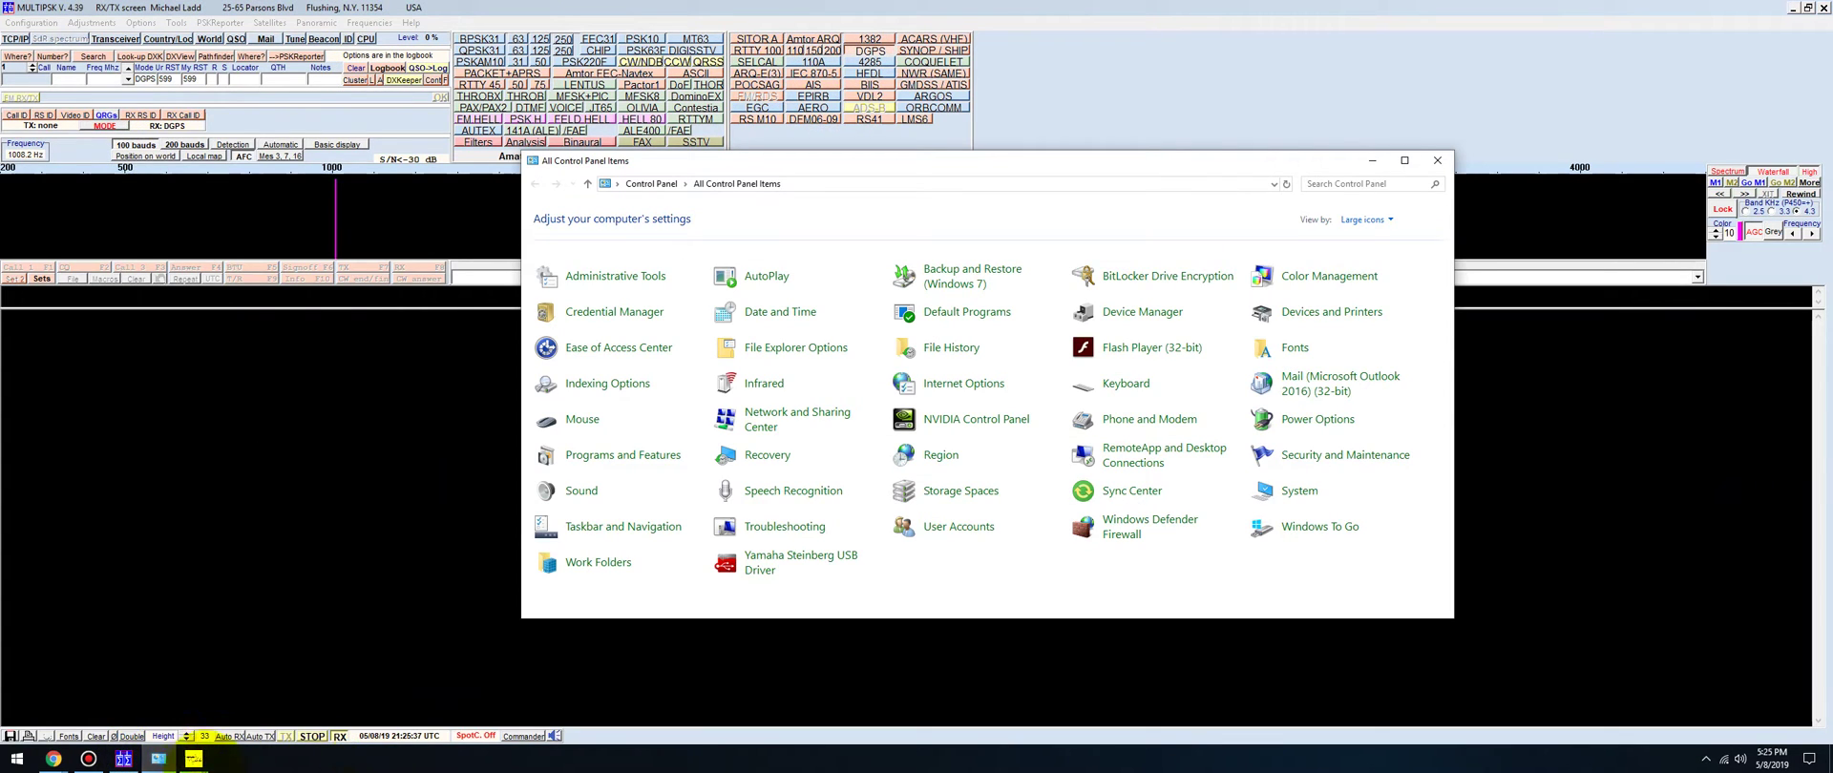
pyautogui.click(955, 712)
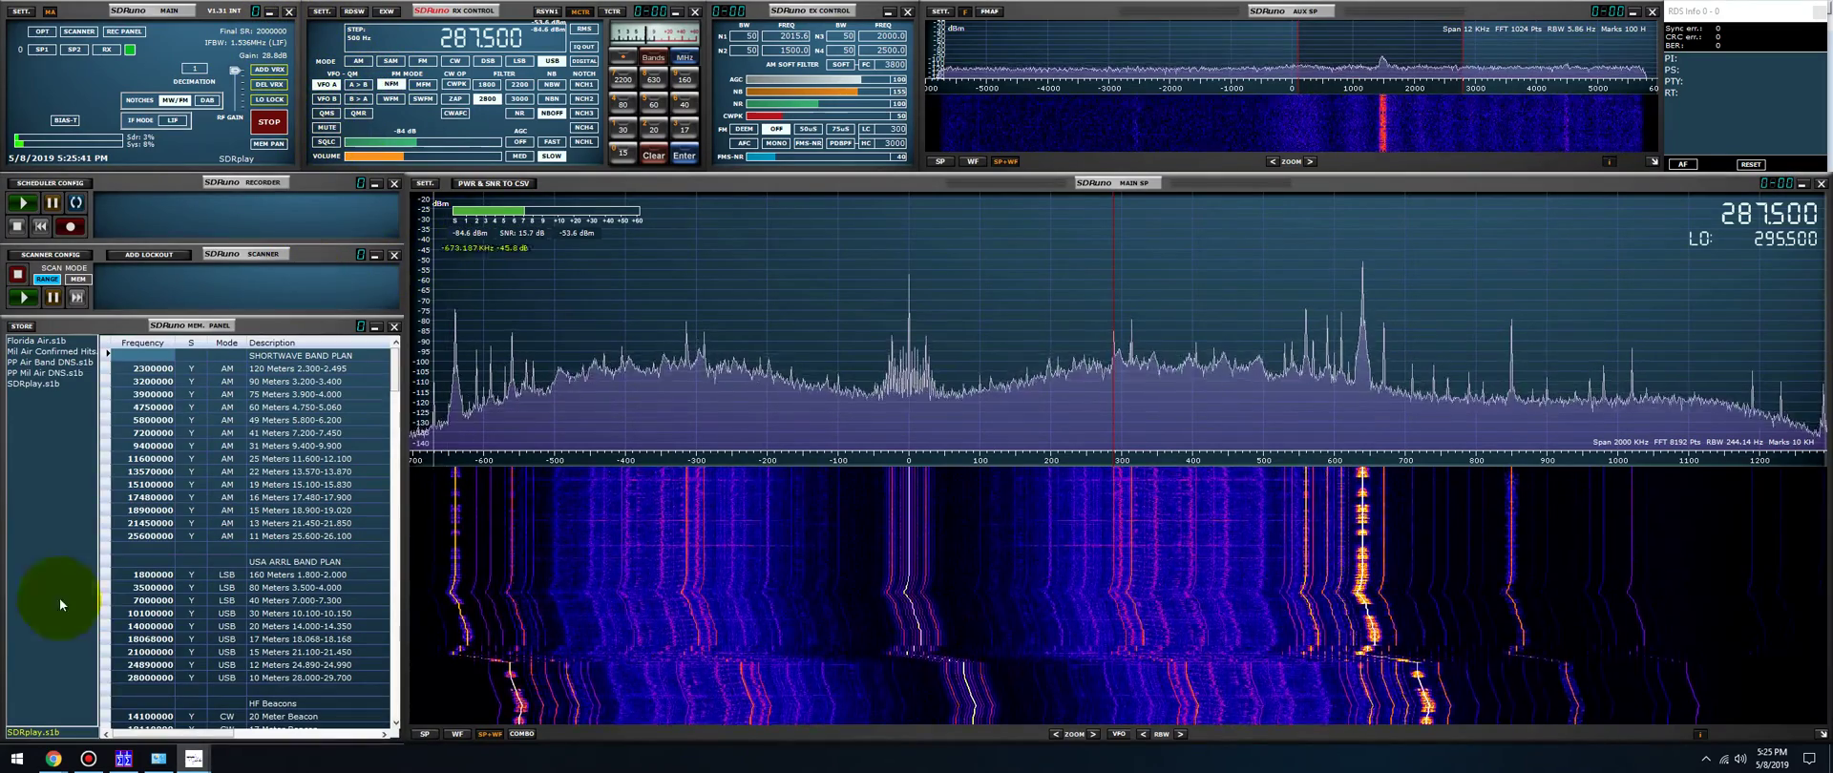
pyautogui.click(131, 759)
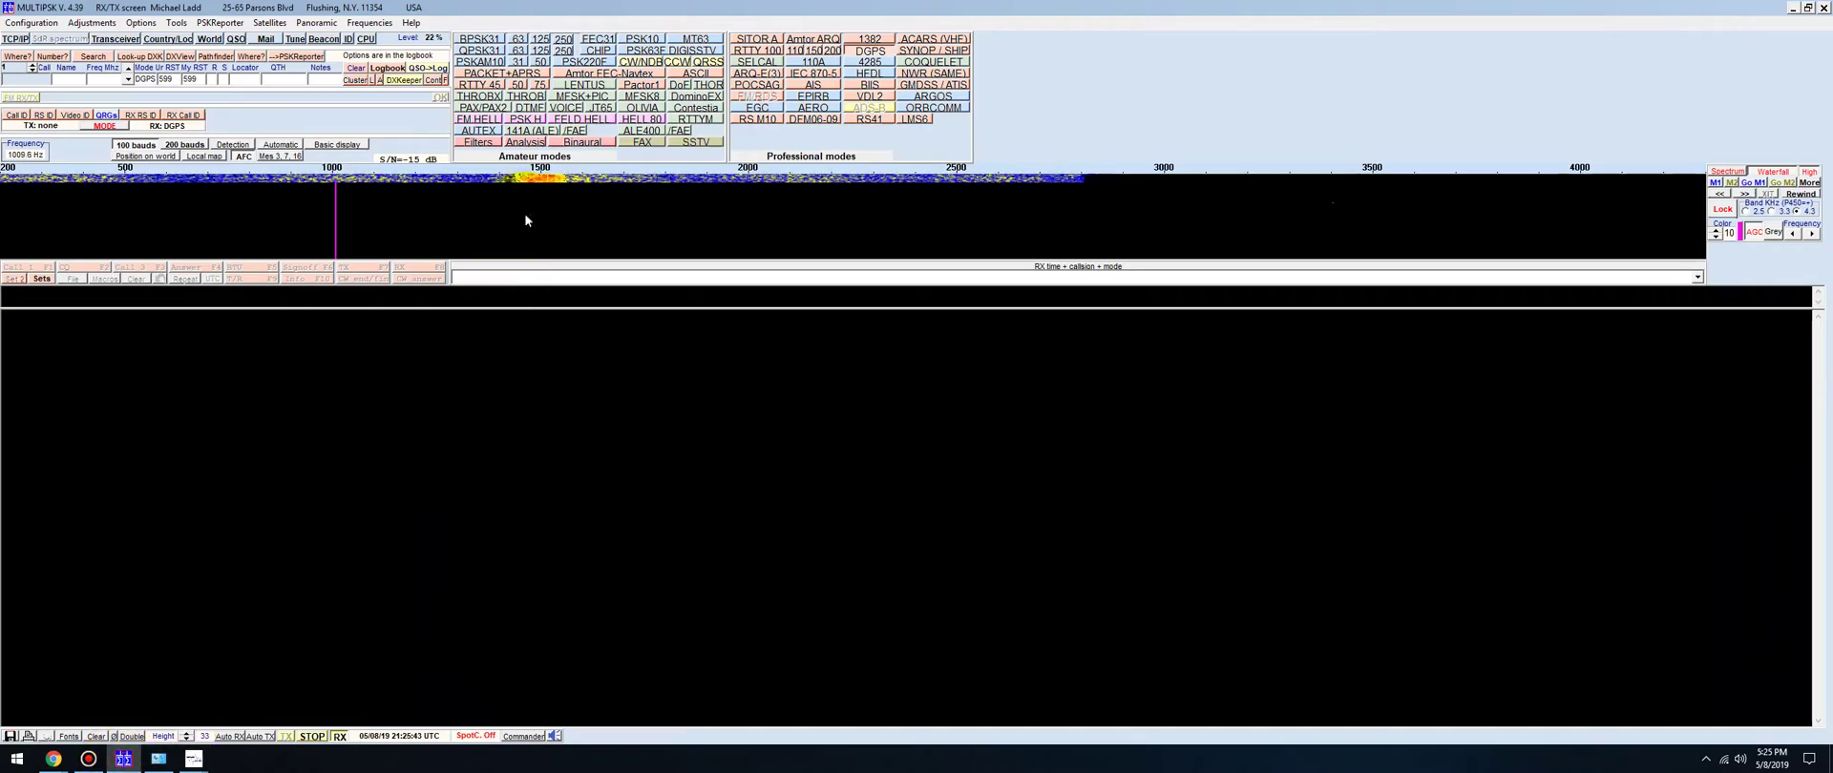
pyautogui.click(542, 193)
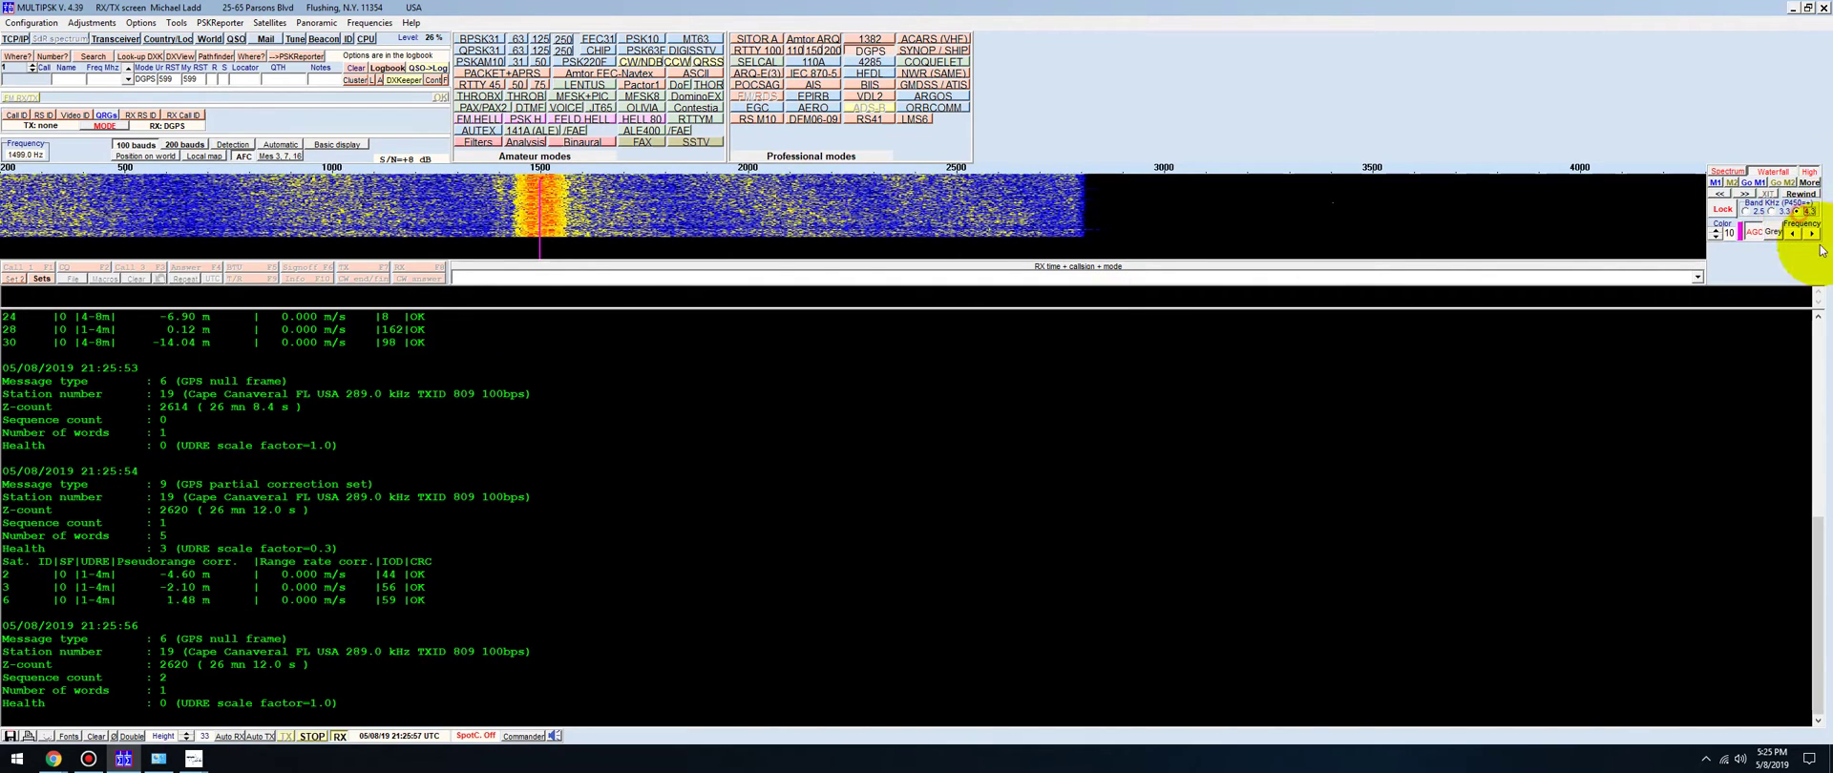
# Step: Raise the MultiPSK waterfall color setting to 20
pyautogui.click(1715, 230)
pyautogui.click(1716, 229)
pyautogui.click(1715, 229)
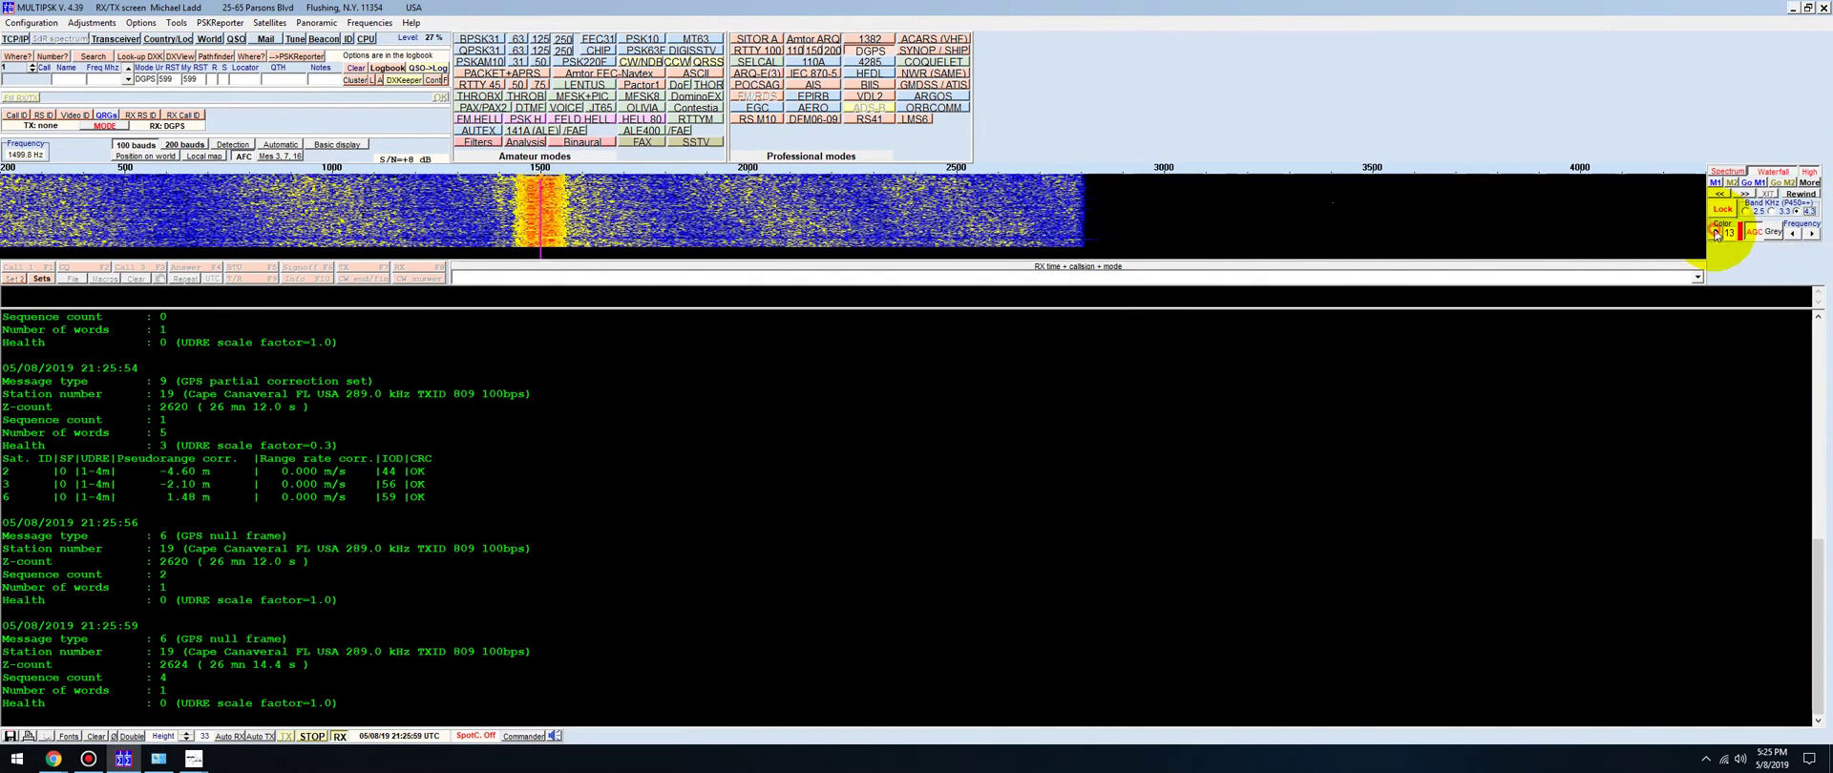
pyautogui.click(1715, 229)
pyautogui.click(1715, 229)
pyautogui.click(1715, 229)
pyautogui.click(1715, 229)
pyautogui.click(1715, 230)
pyautogui.click(1715, 230)
pyautogui.click(1715, 229)
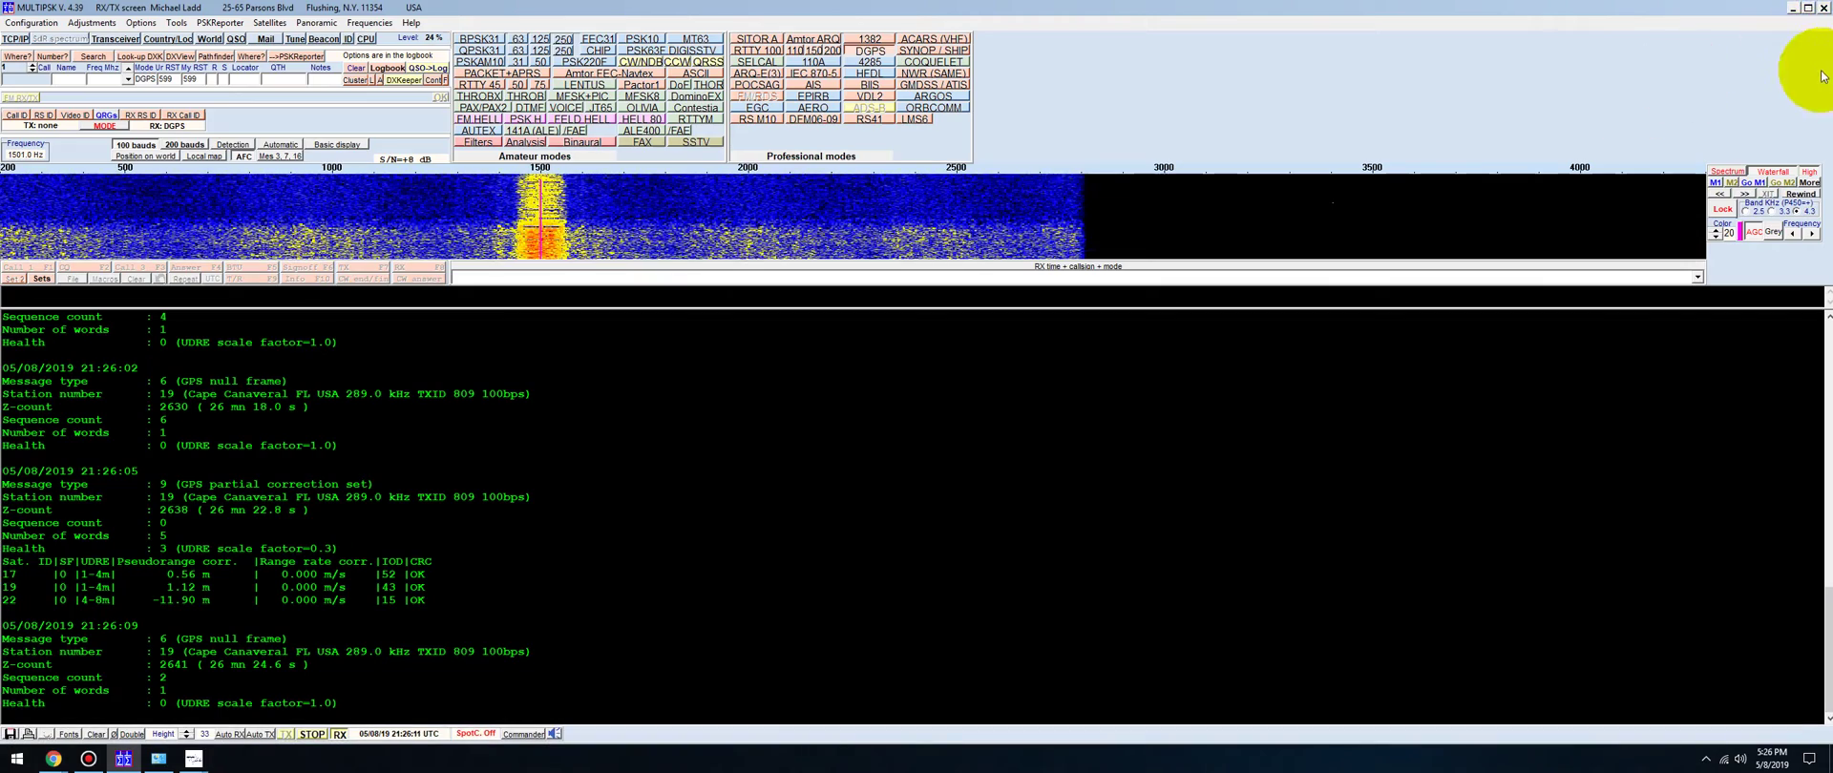
# Step: Restore the MultiPSK window from full screen and narrow it so the SDRuno spectrum shows beside it
pyautogui.doubleClick(1732, 12)
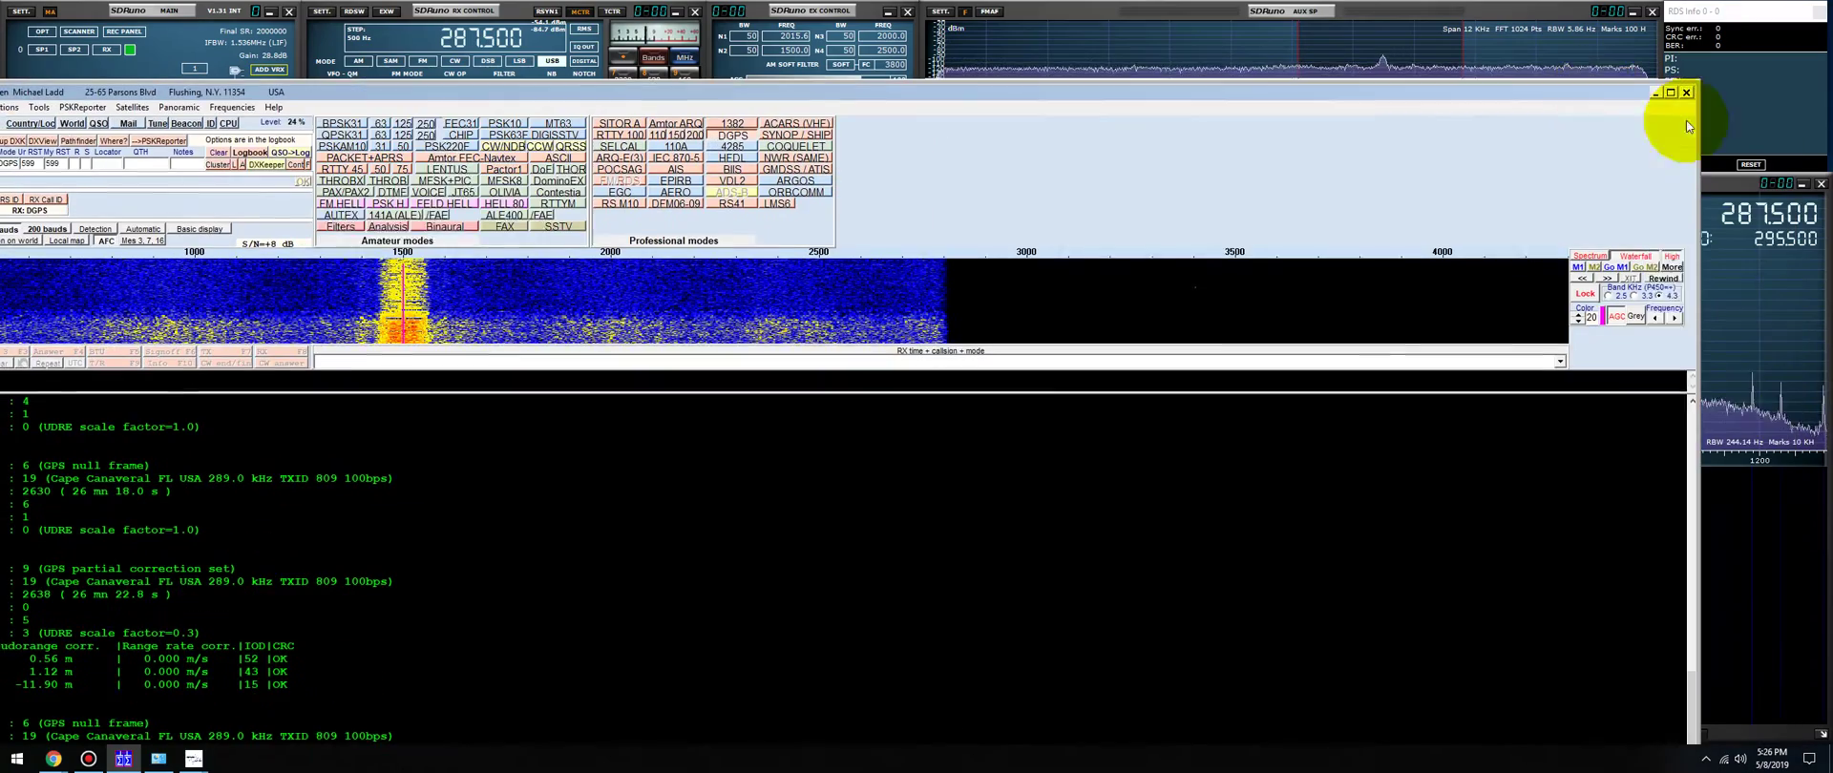
pyautogui.moveTo(1692, 134); pyautogui.dragTo(782, 235)
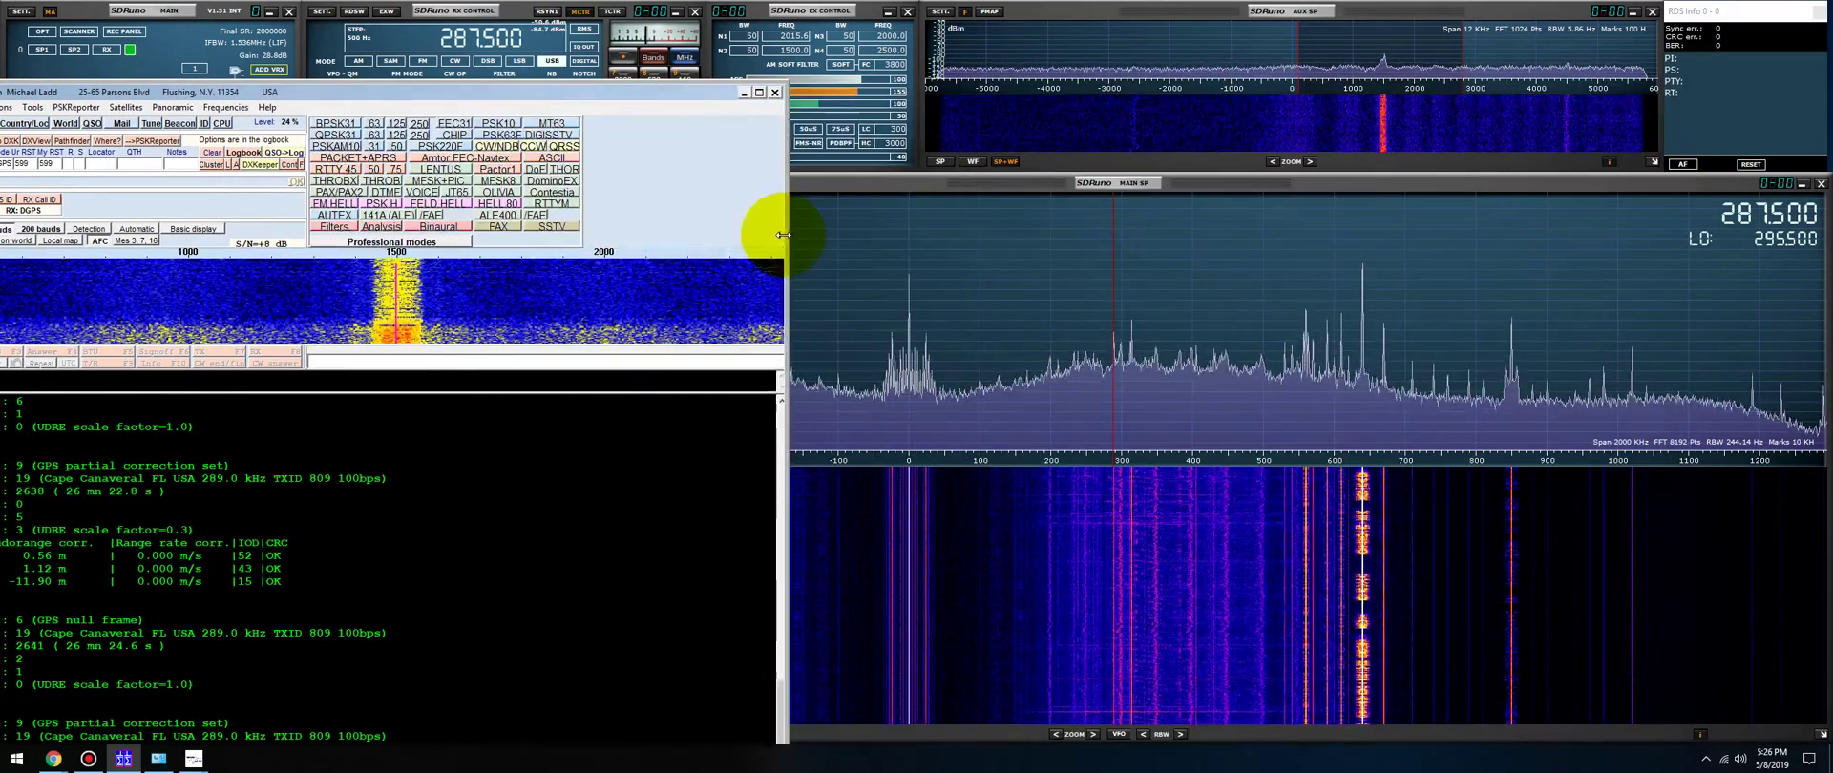
# Step: Move the MultiPSK window clear of the main spectrum and tune the receiver up to 313.0 kHz for another DGPS beacon
pyautogui.moveTo(535, 91); pyautogui.dragTo(792, 93)
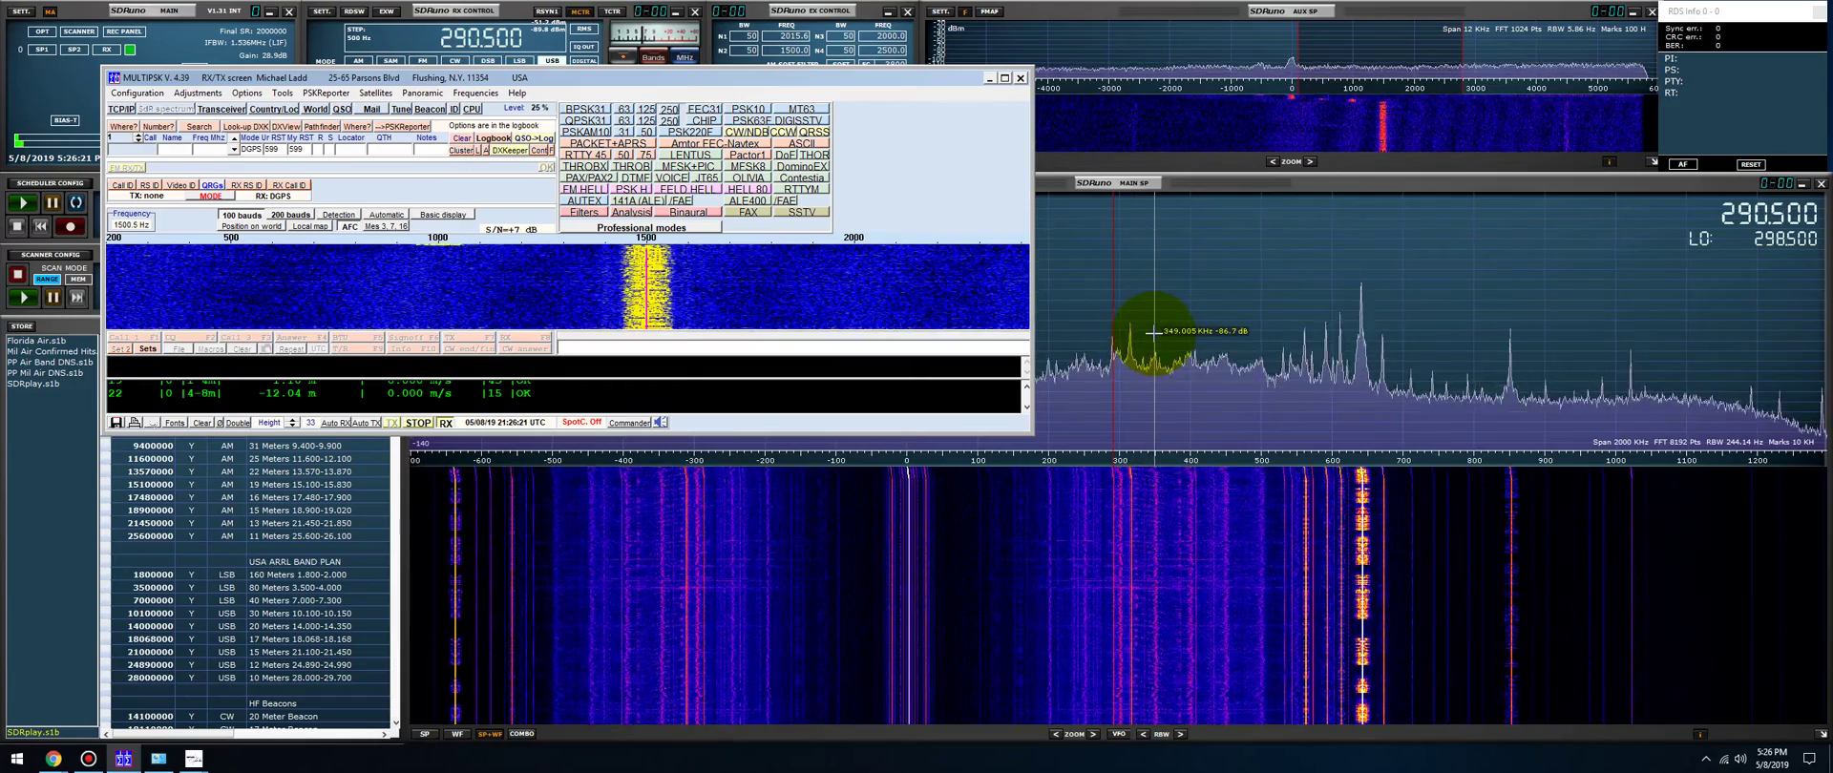
pyautogui.scroll(7, 1153, 333)
pyautogui.scroll(17, 1153, 332)
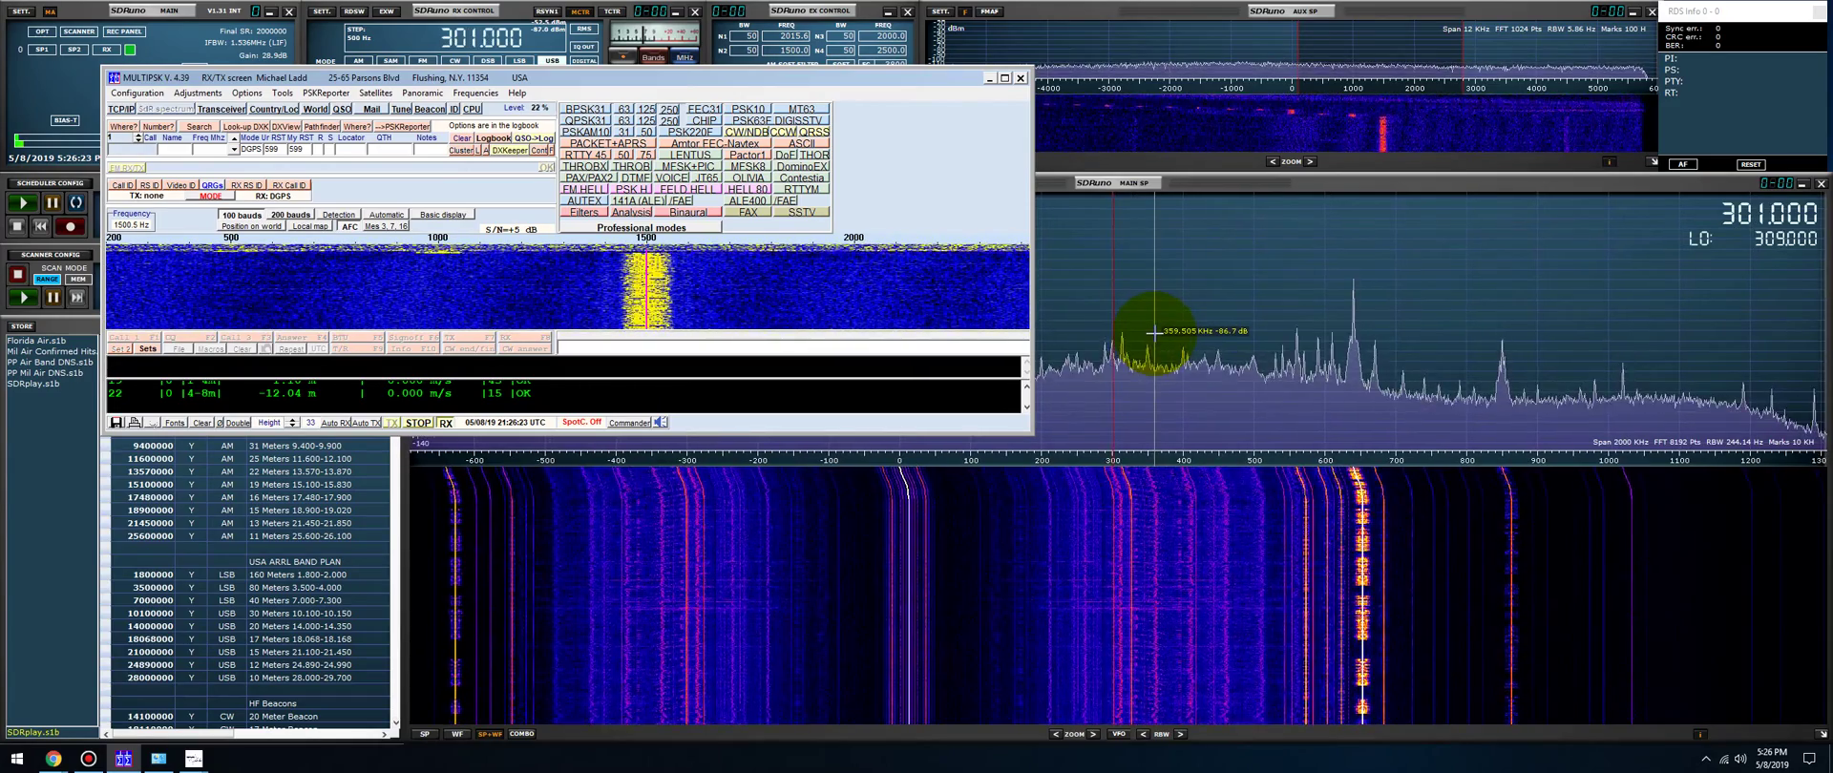
pyautogui.scroll(11, 1153, 333)
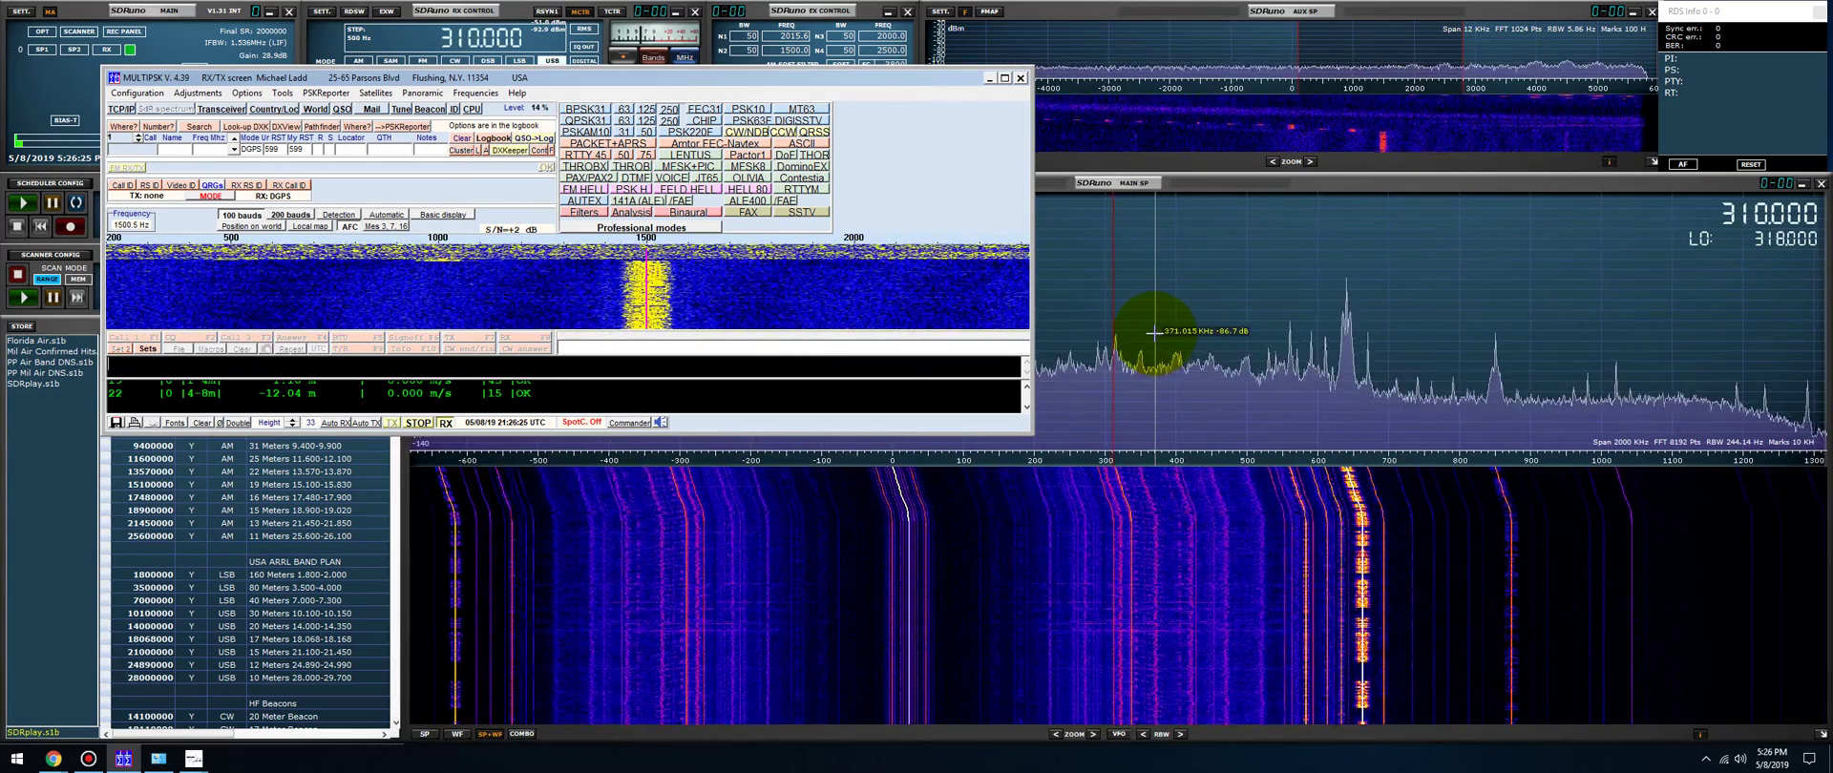
pyautogui.scroll(-4, 1153, 332)
pyautogui.scroll(3, 1153, 332)
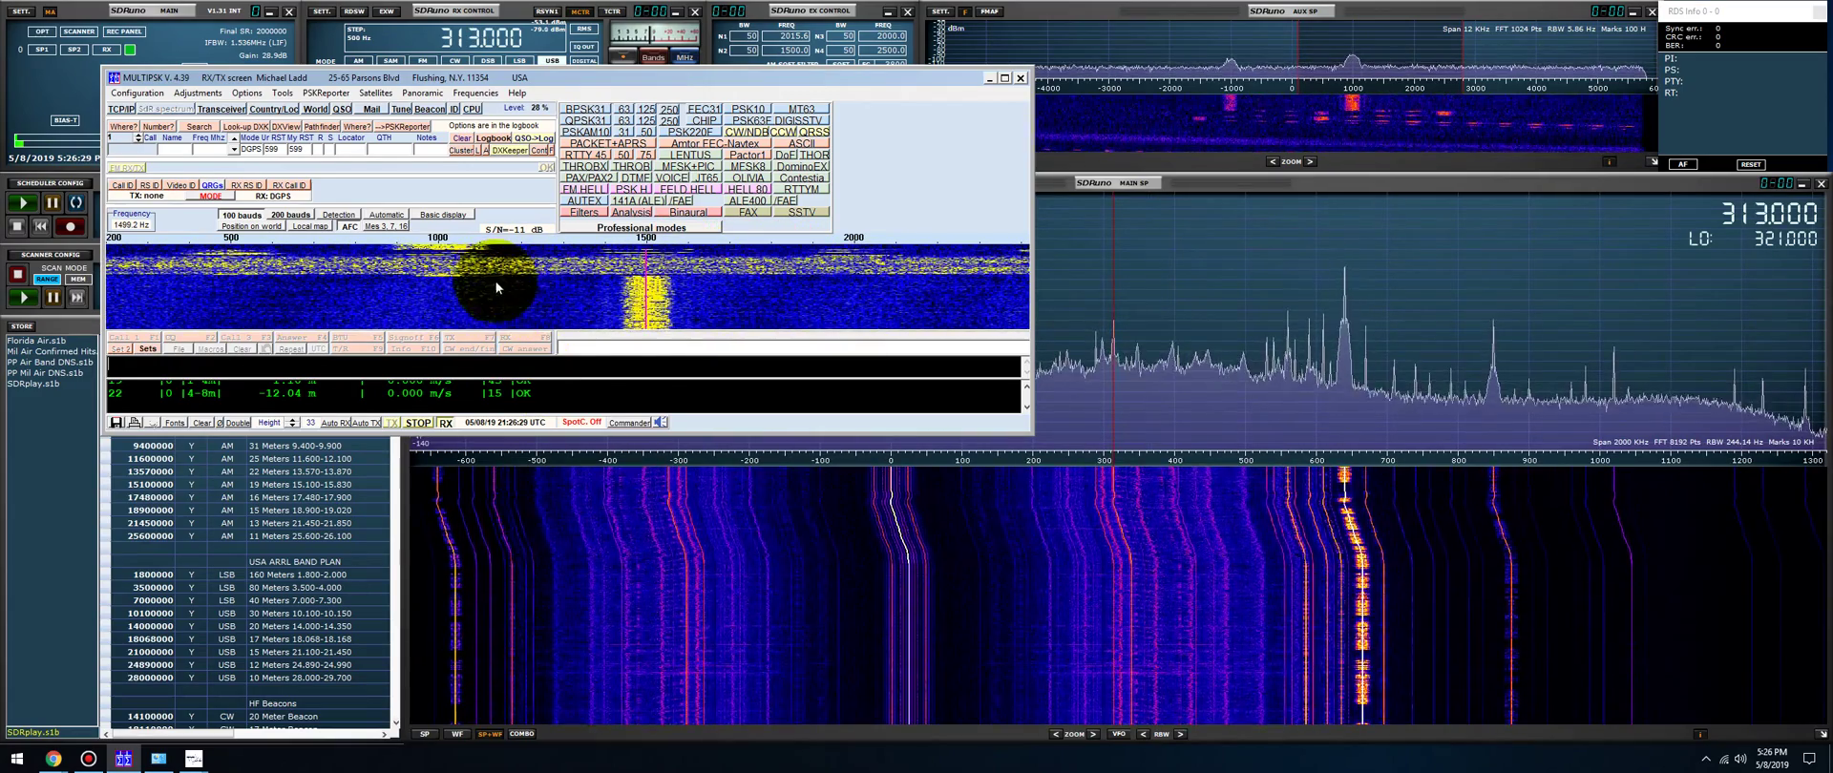
# Step: Place the DGPS decoder on the signal at about 1000 Hz and make the MultiPSK window taller for the decoded text
pyautogui.click(451, 255)
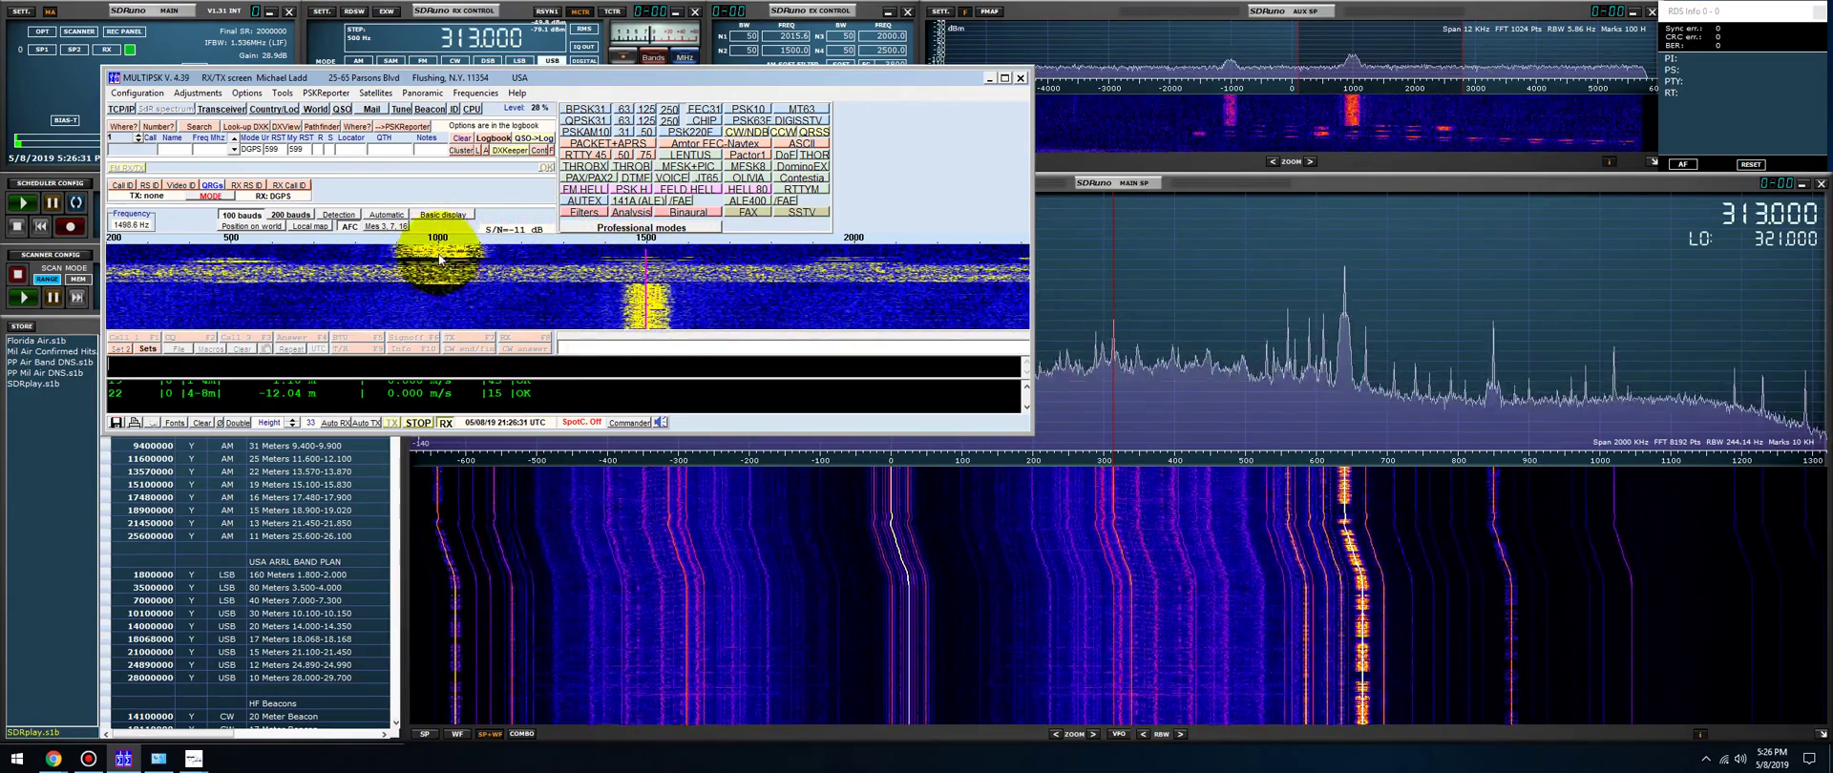
pyautogui.click(436, 256)
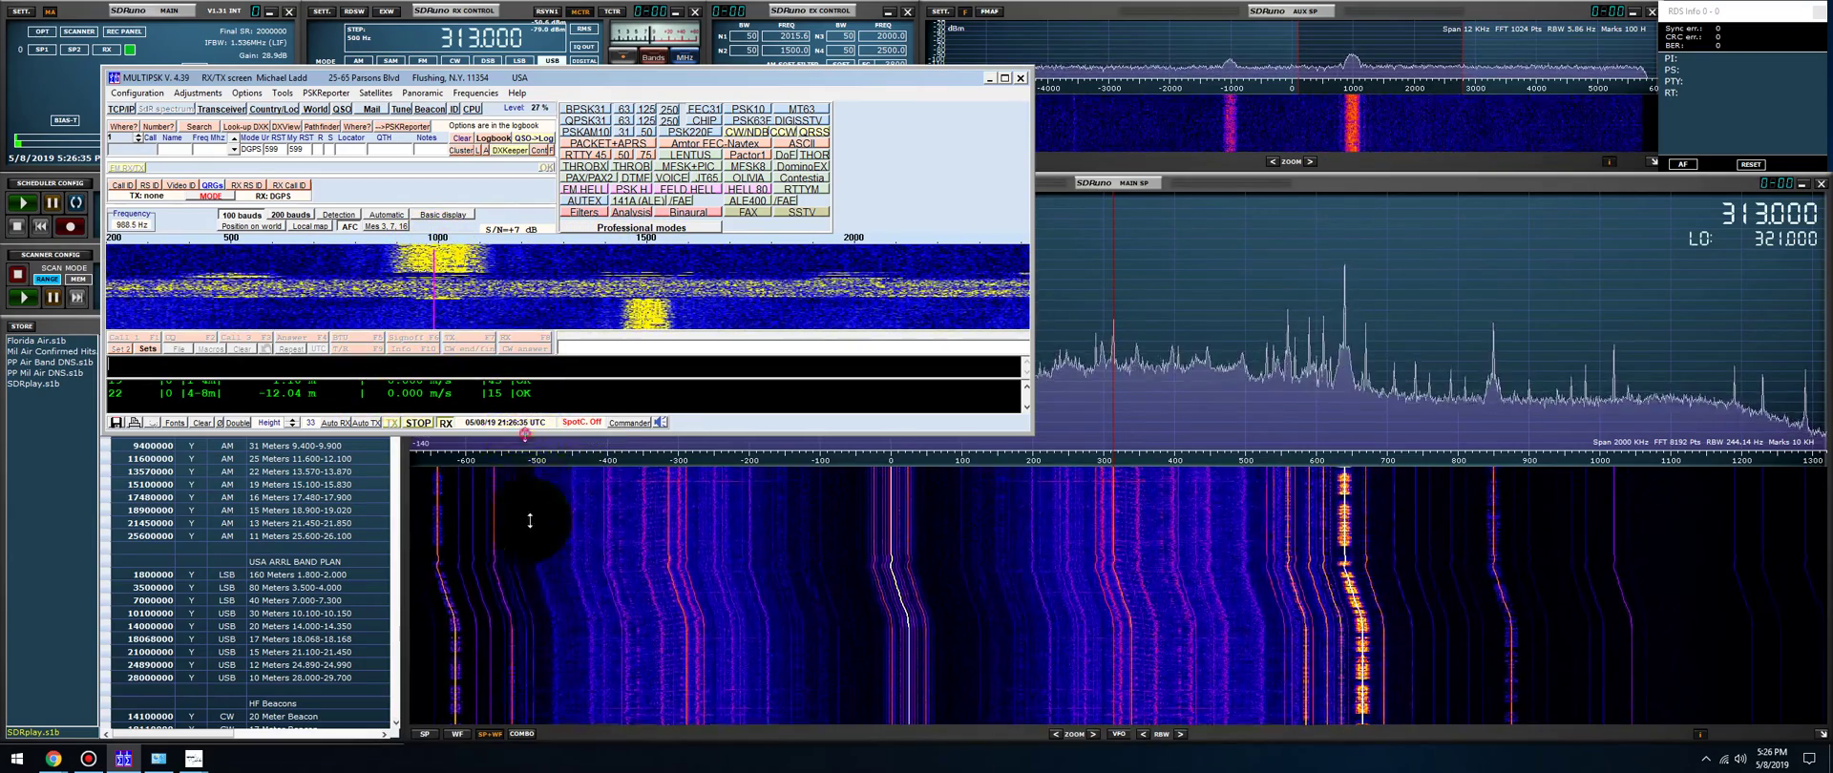
pyautogui.moveTo(524, 435); pyautogui.dragTo(515, 652)
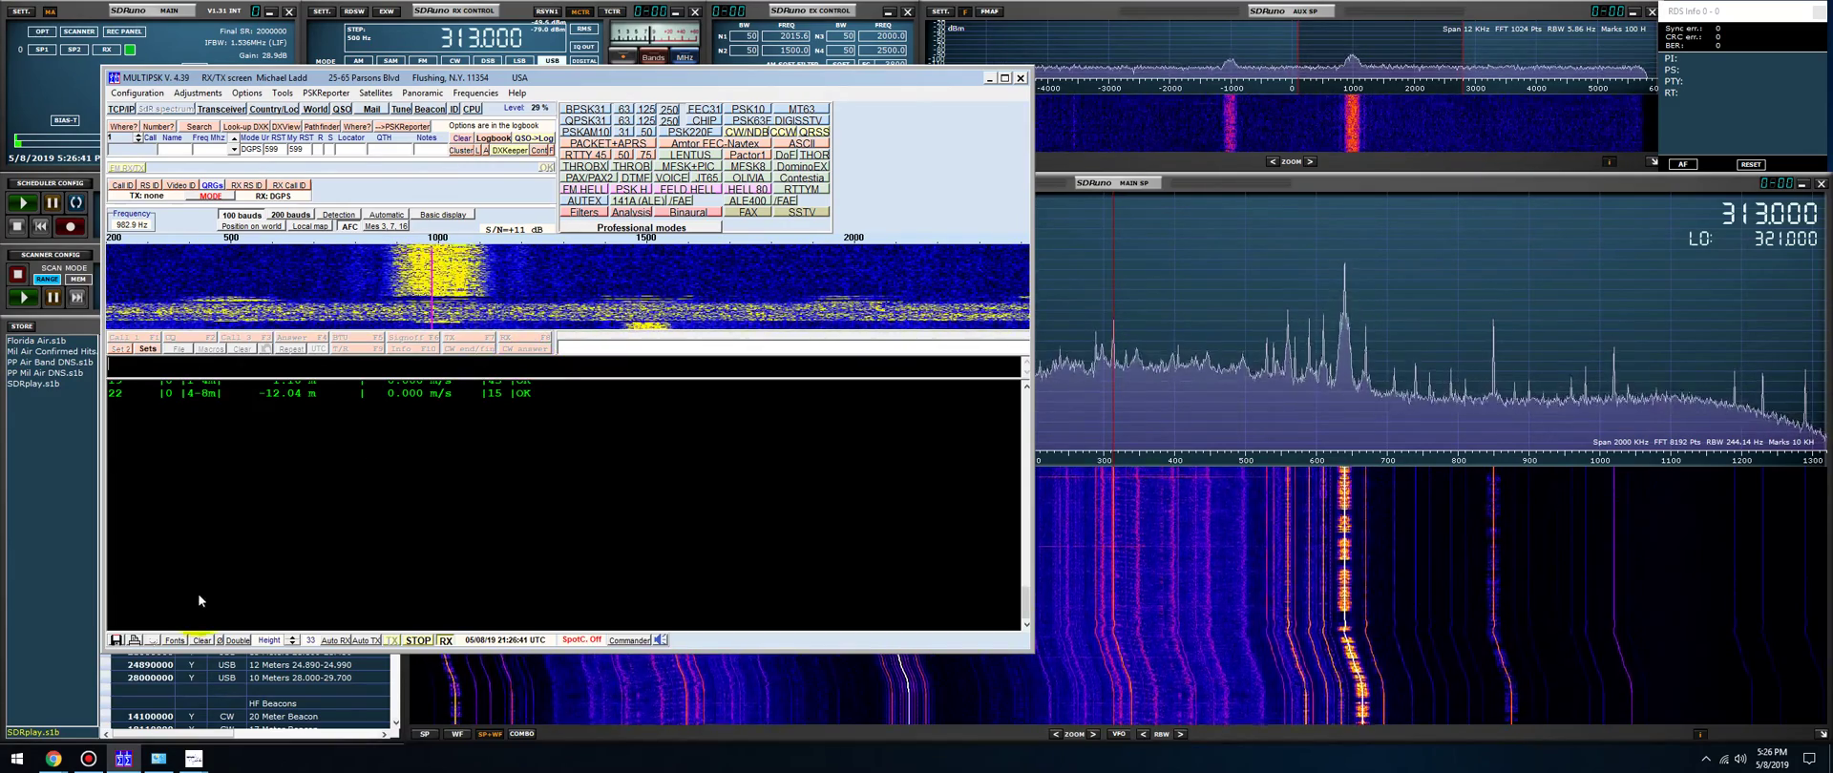
# Step: Clear the decoded text and recentre the DGPS decoder on the signal at about 1000 Hz
pyautogui.click(199, 640)
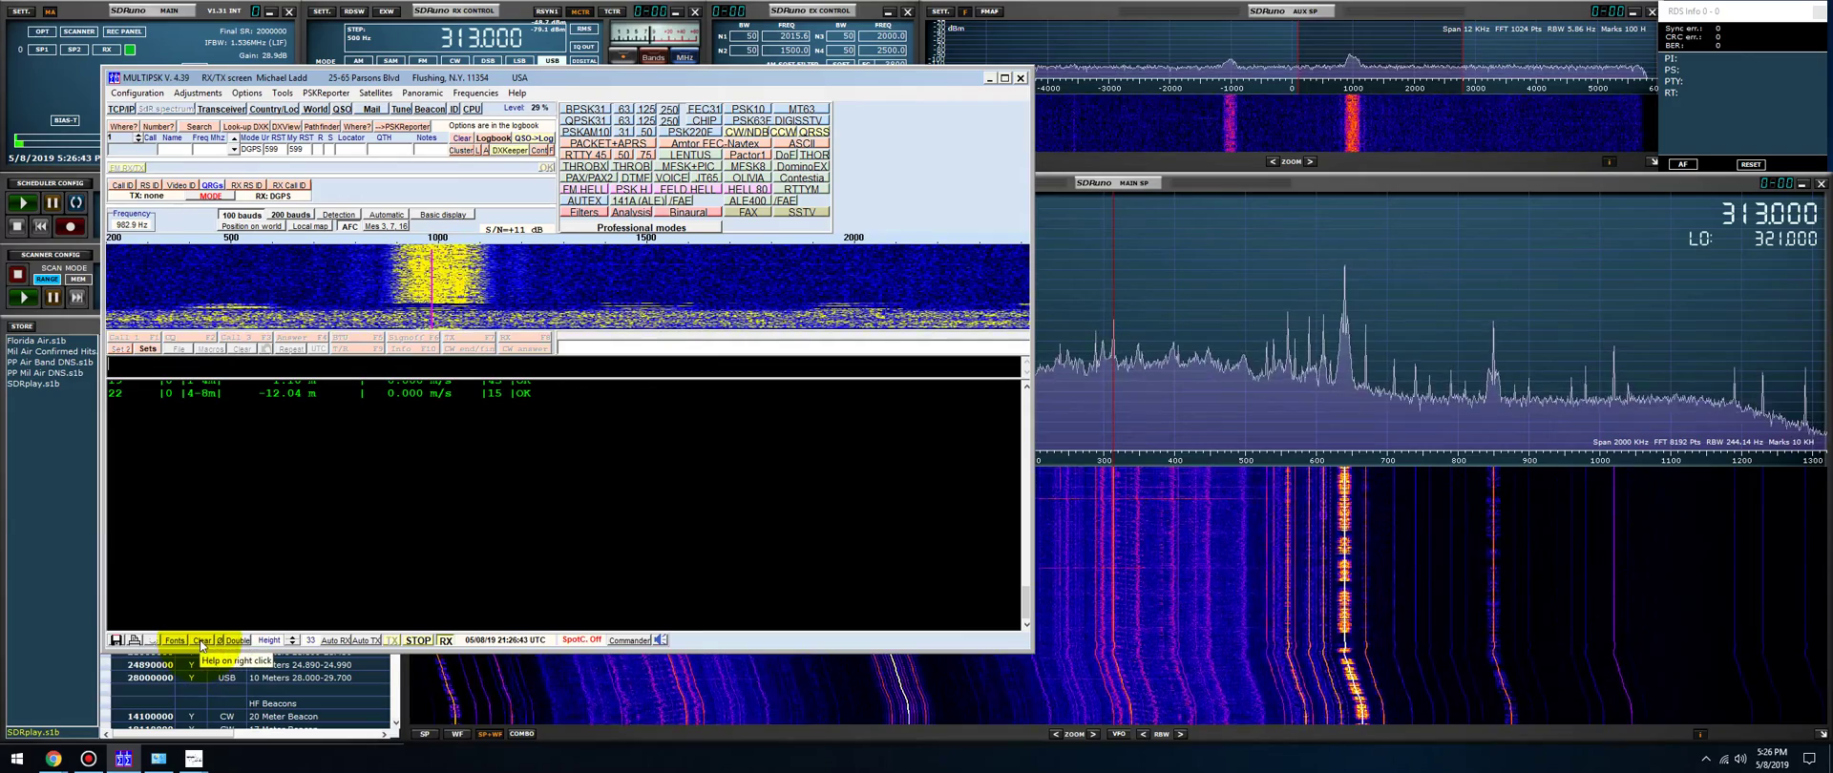
pyautogui.click(155, 414)
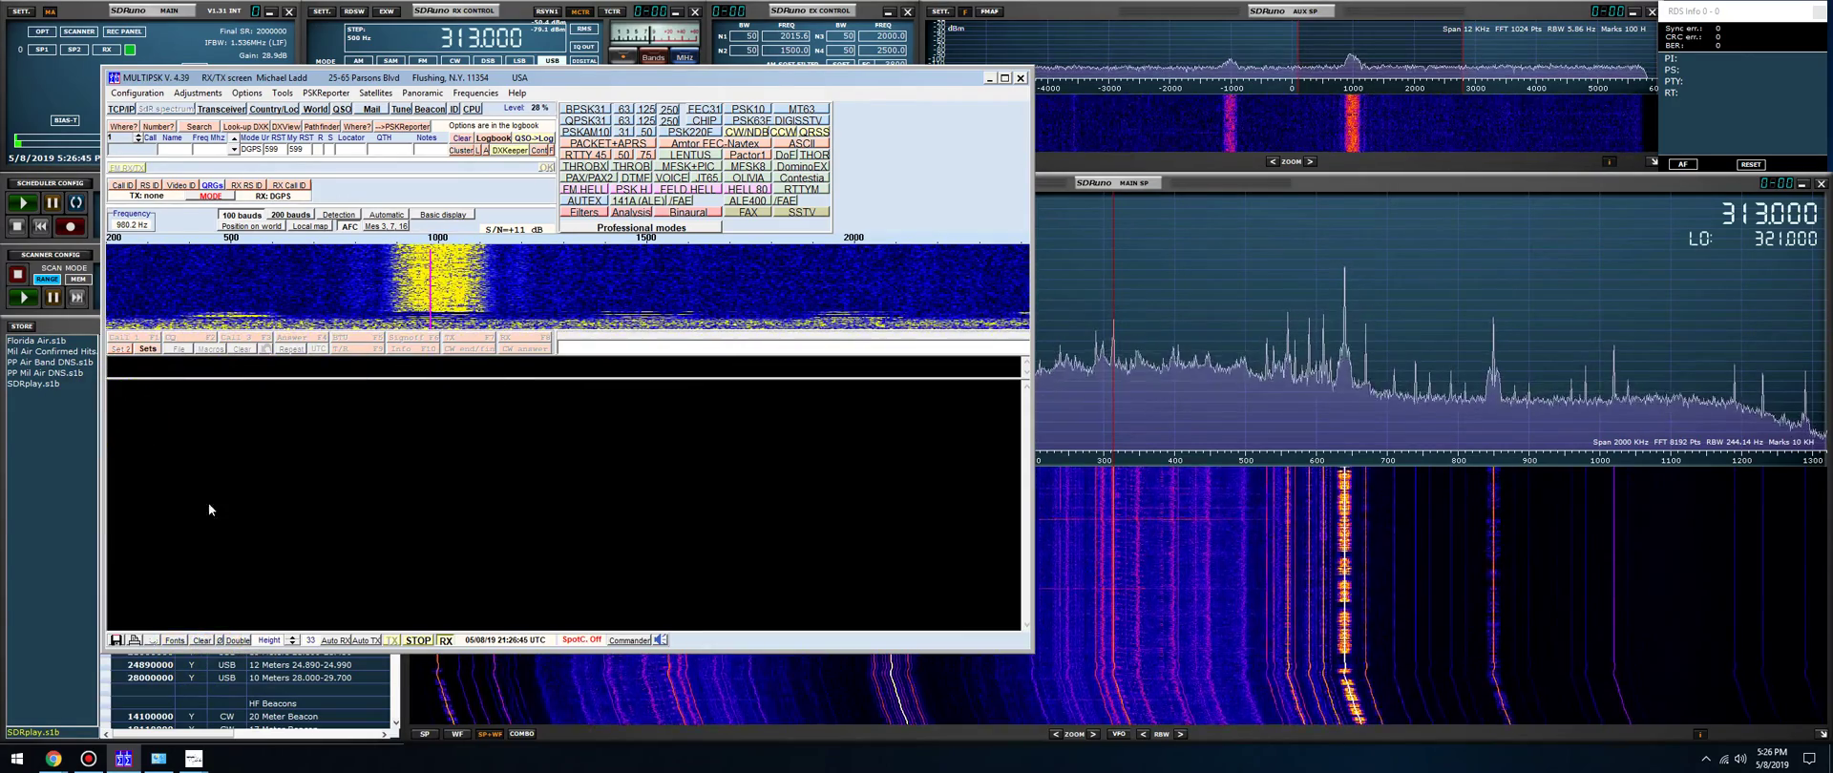
pyautogui.click(439, 266)
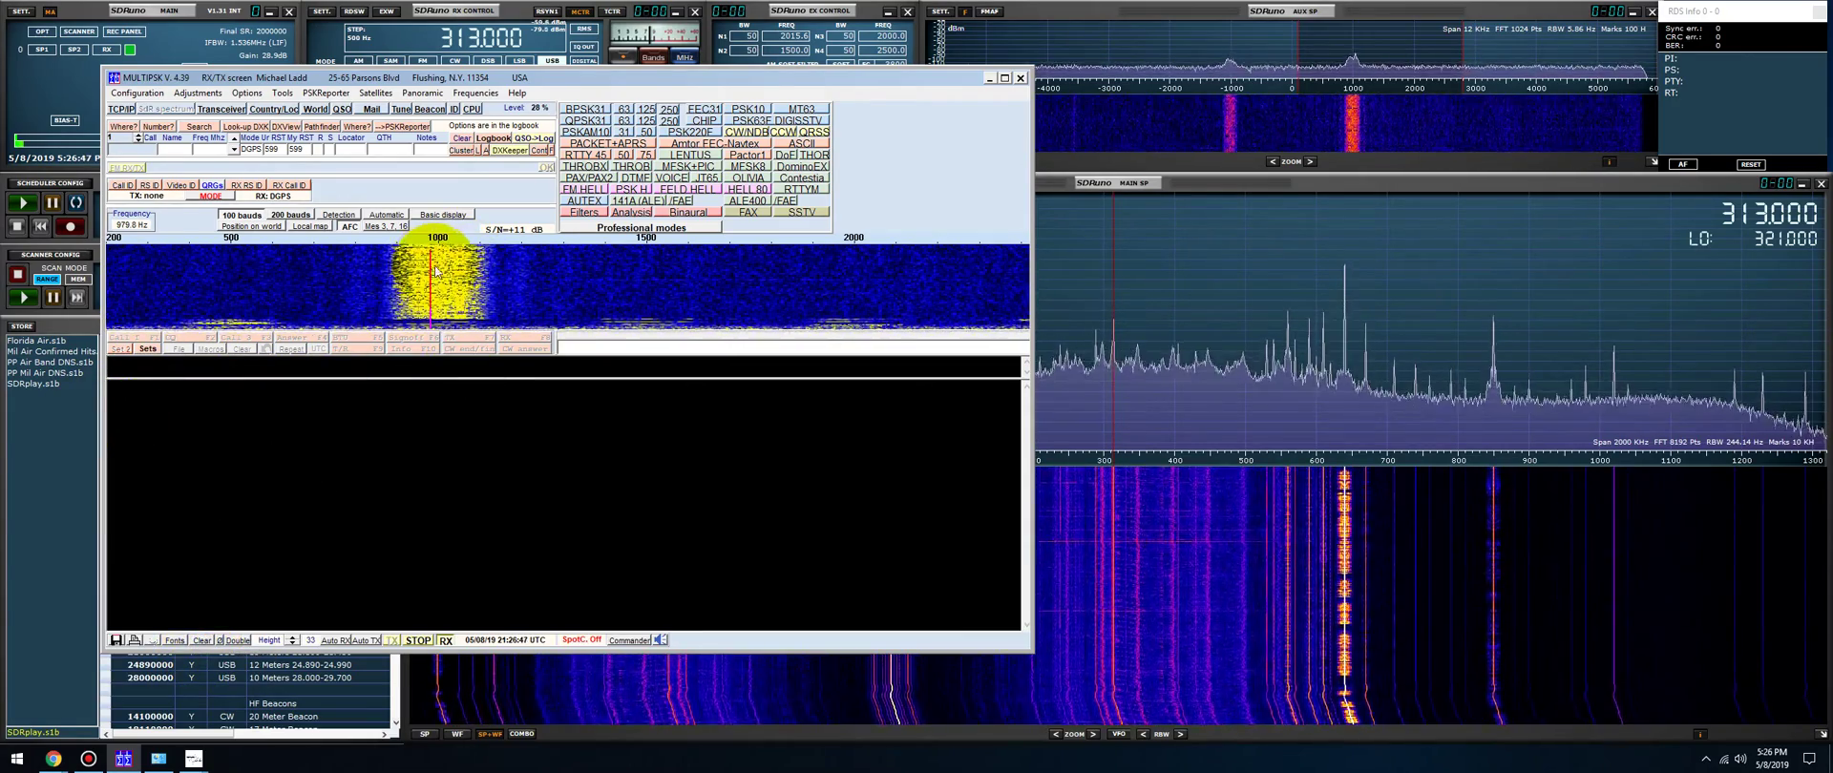
# Step: Move the MultiPSK window below the receiver controls and try the 200 and 100 baud DGPS speed settings
pyautogui.moveTo(350, 84); pyautogui.dragTo(343, 158)
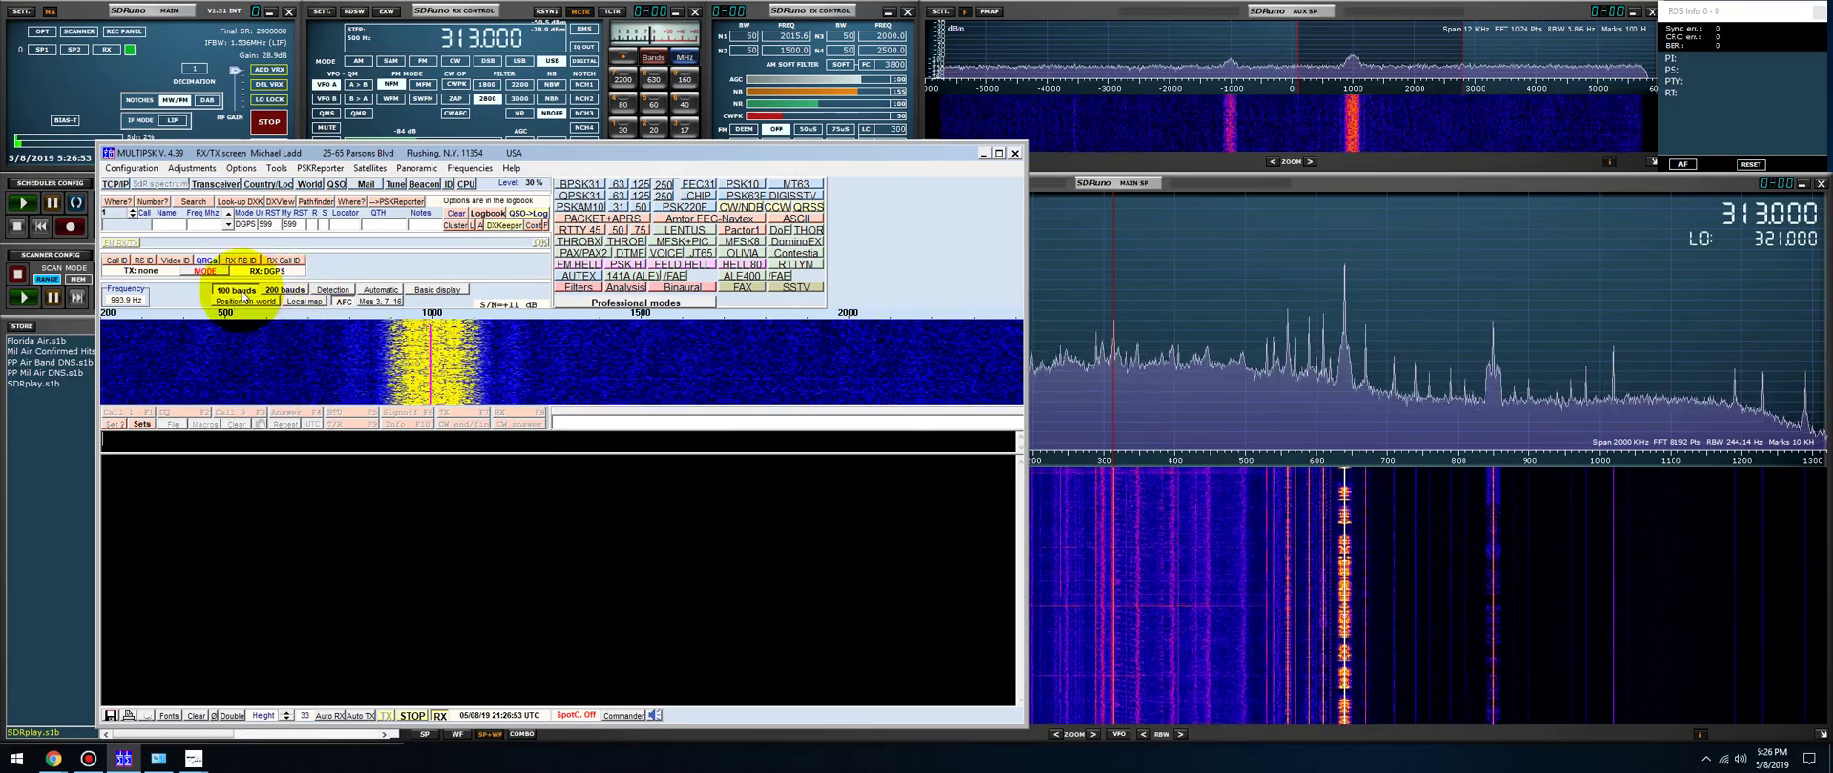
pyautogui.click(283, 291)
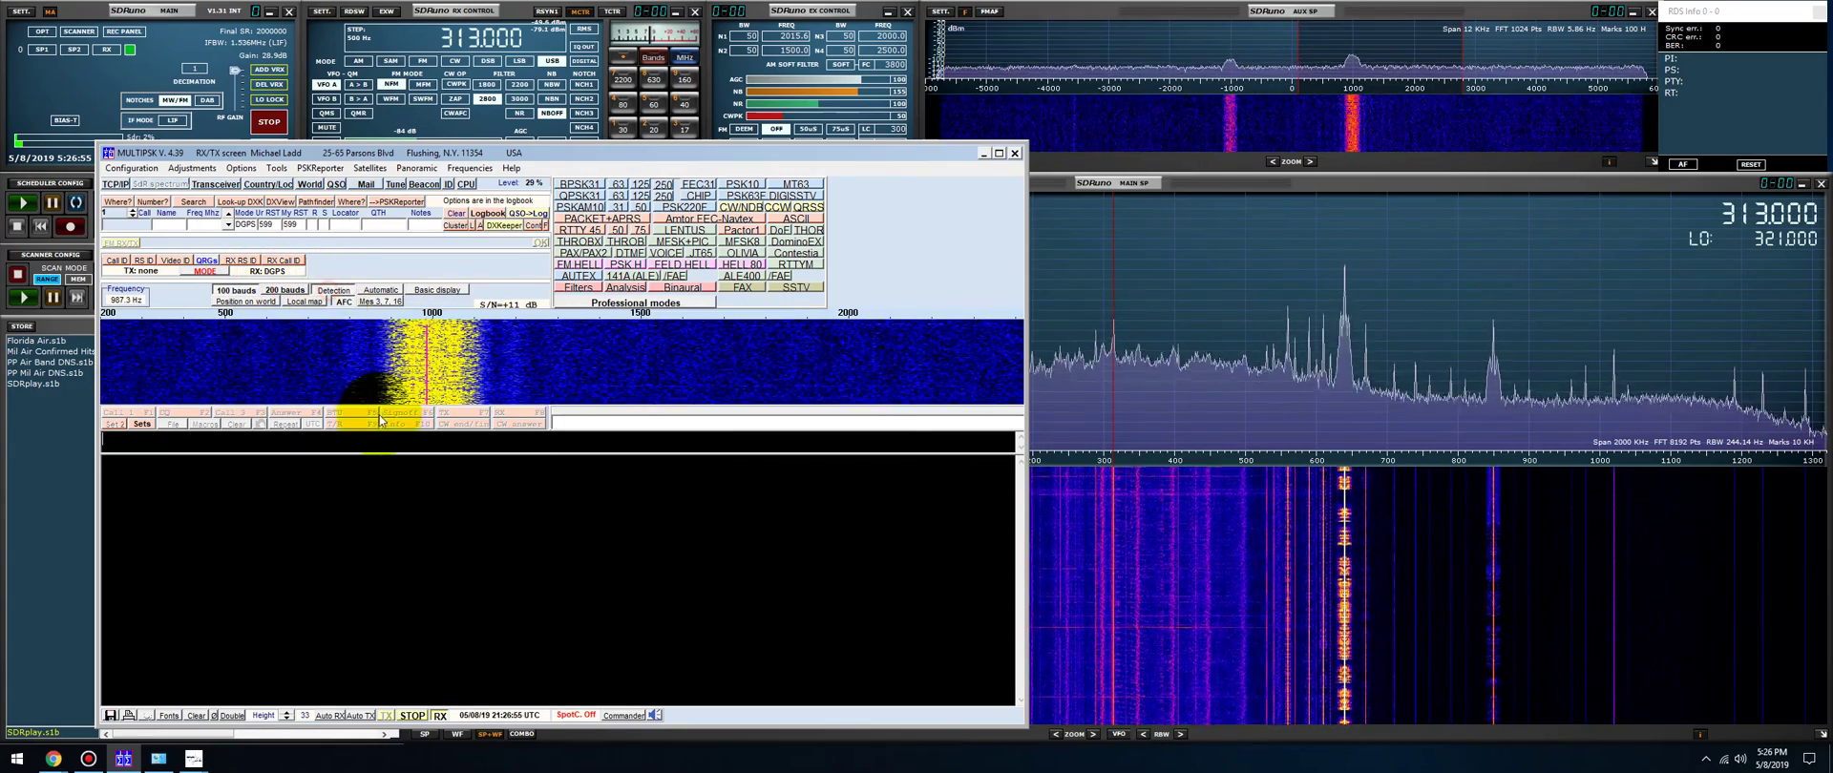
pyautogui.click(235, 290)
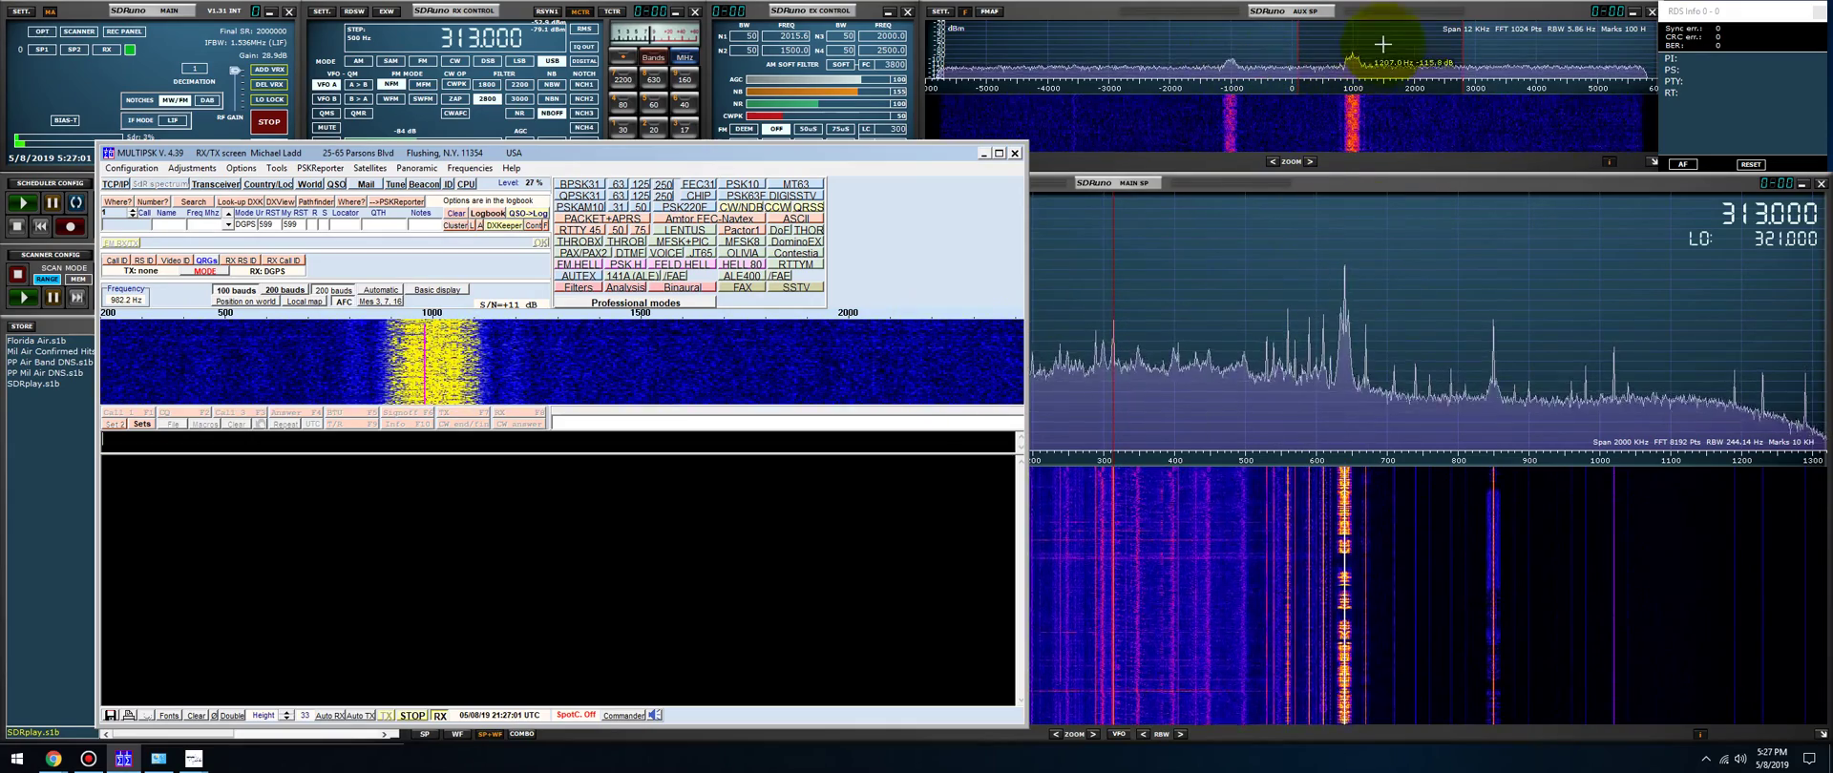
# Step: Tune to 311.0 kHz with a narrower audio passband and centre the DGPS decoder on the signal near 1000 Hz
pyautogui.scroll(-4, 1395, 64)
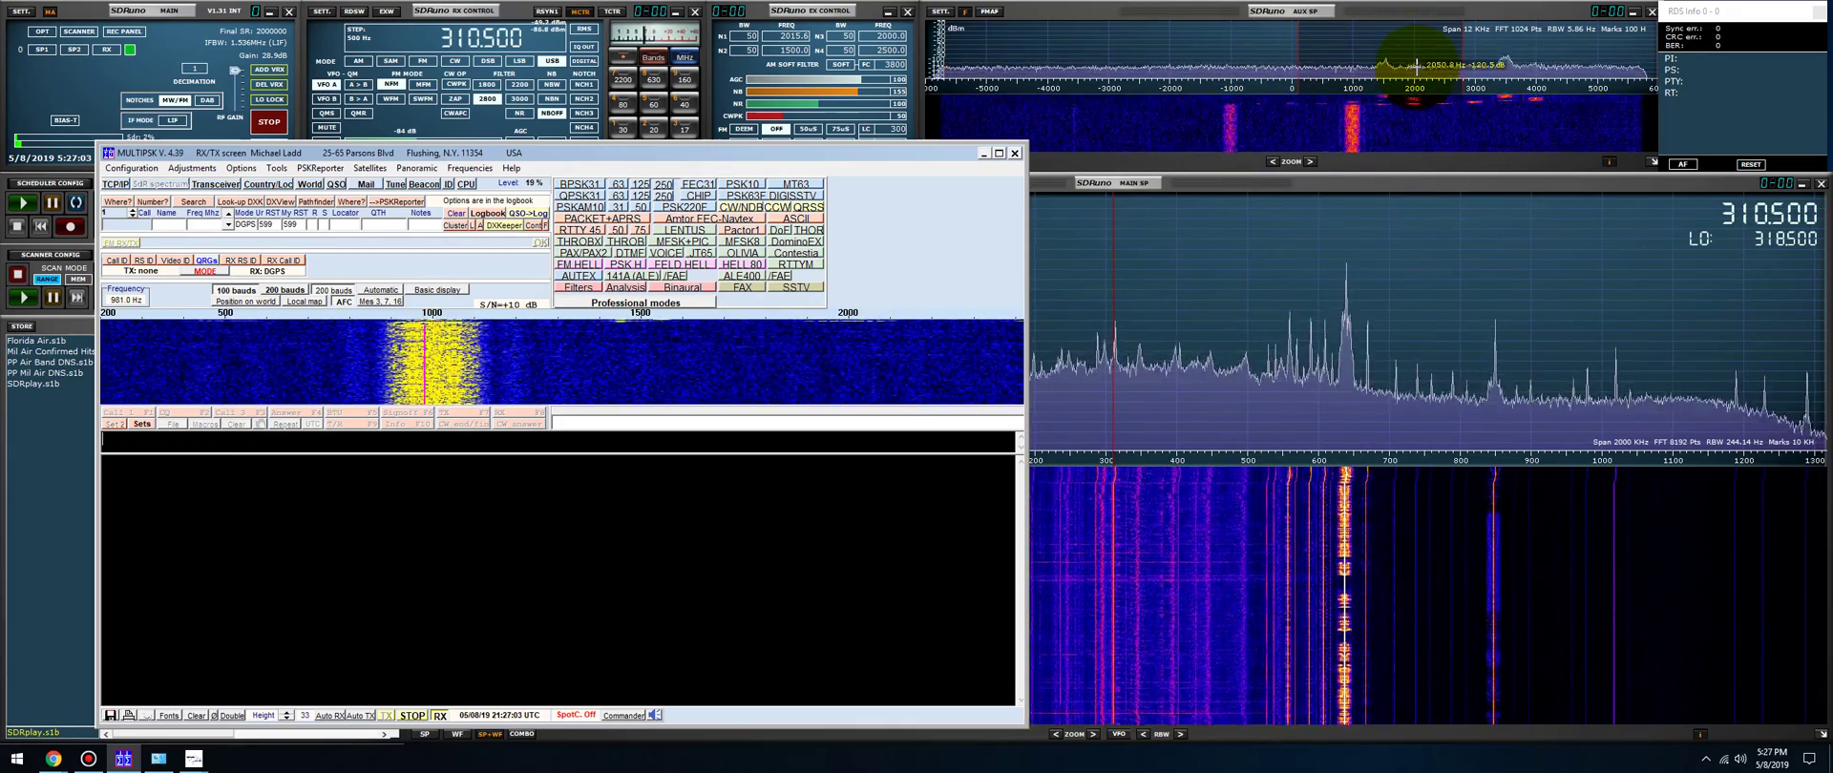
pyautogui.scroll(1, 1416, 66)
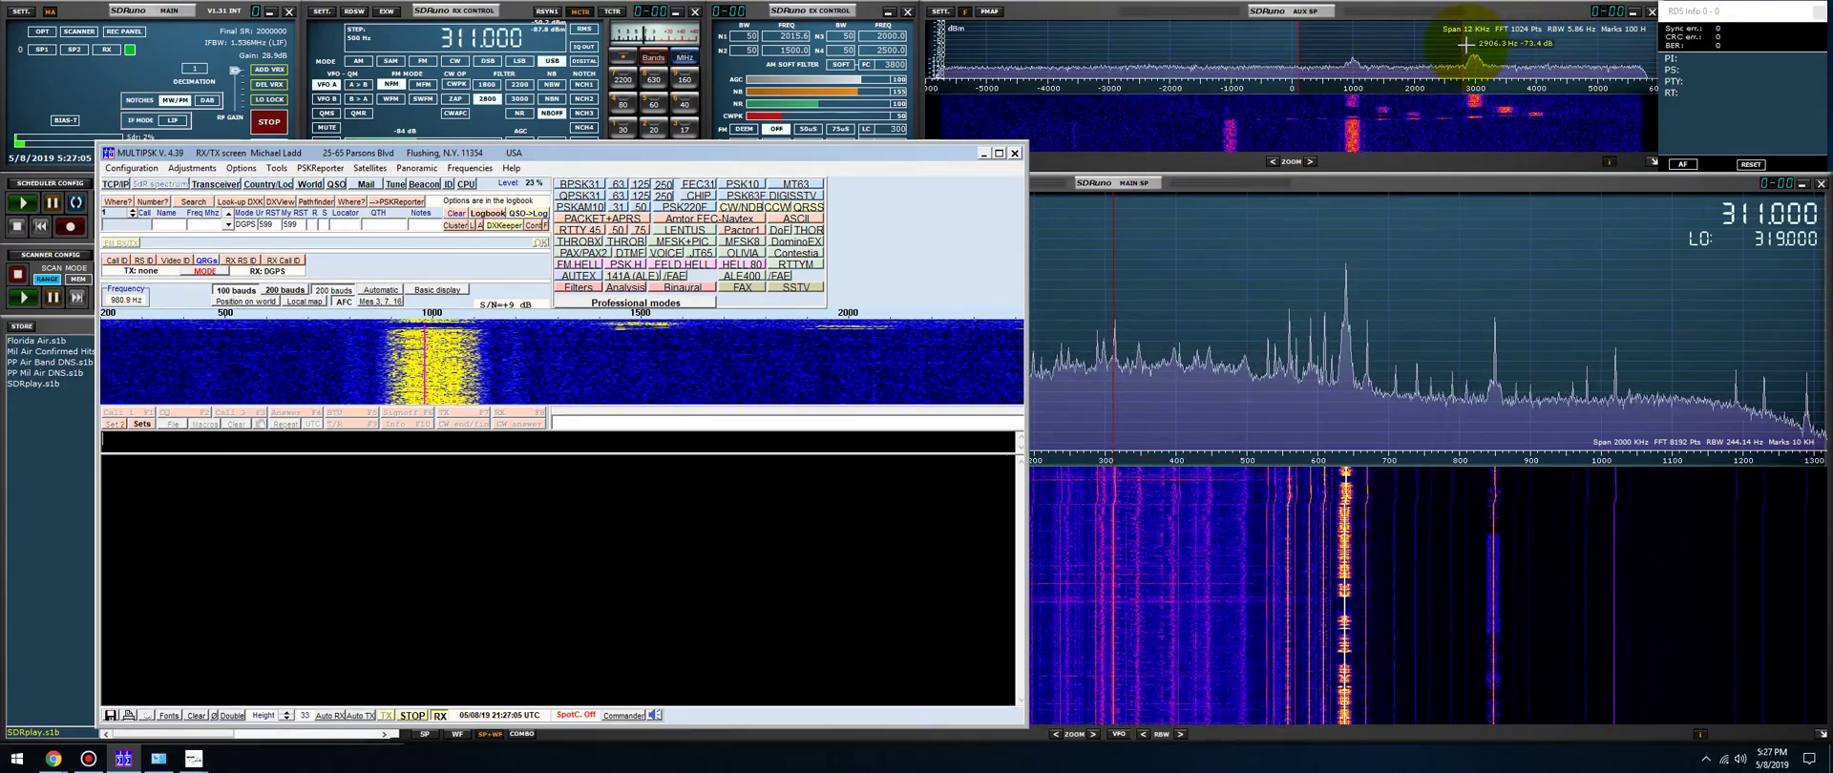
pyautogui.click(1386, 48)
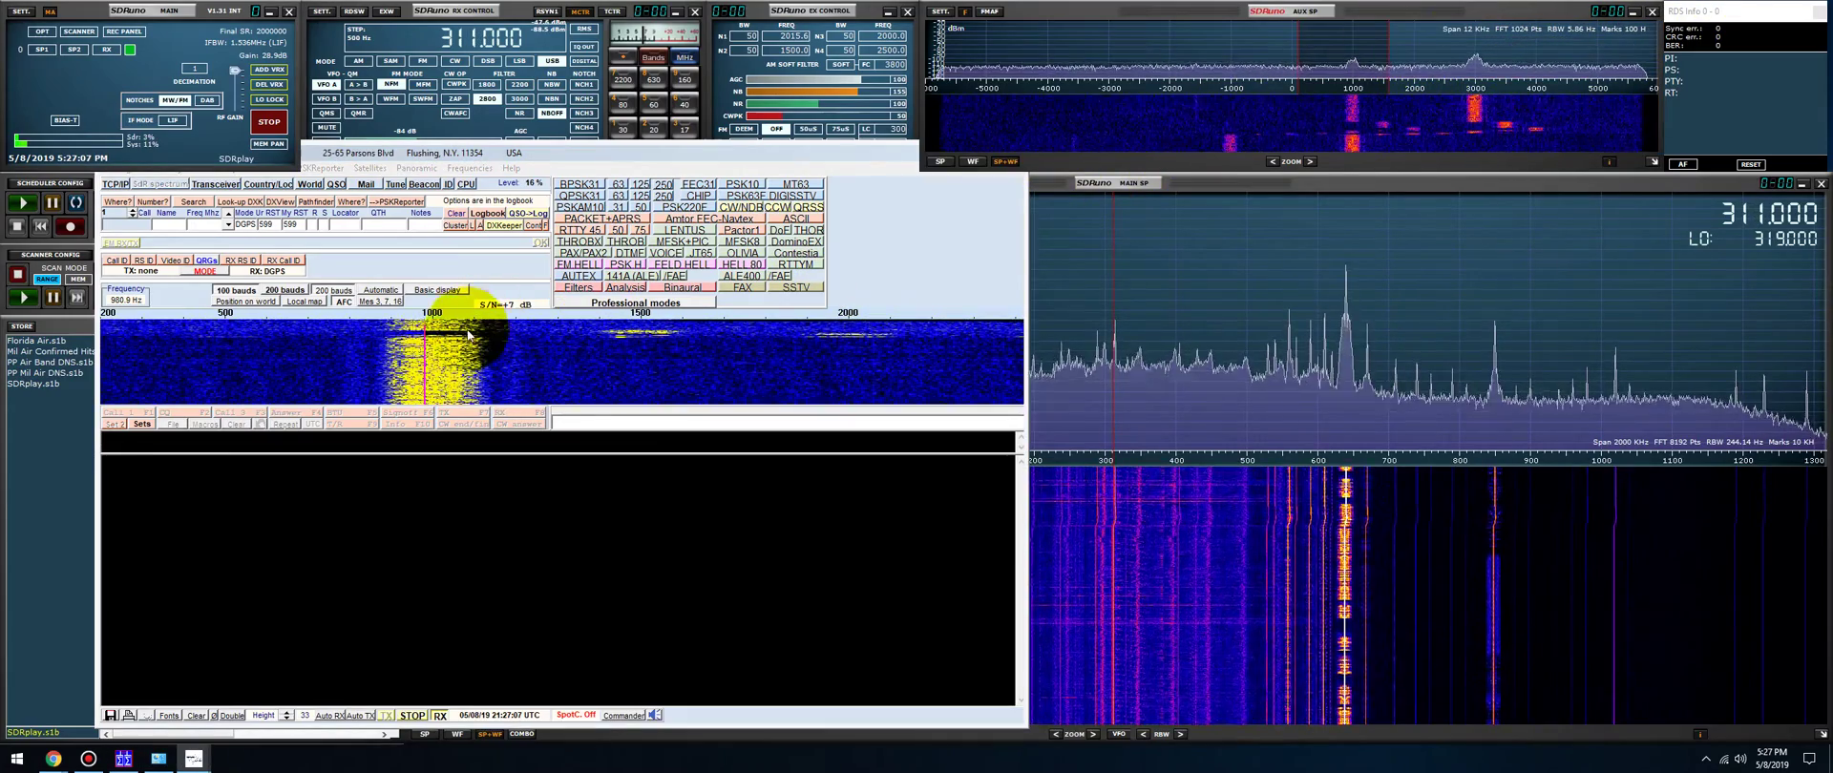
pyautogui.click(432, 357)
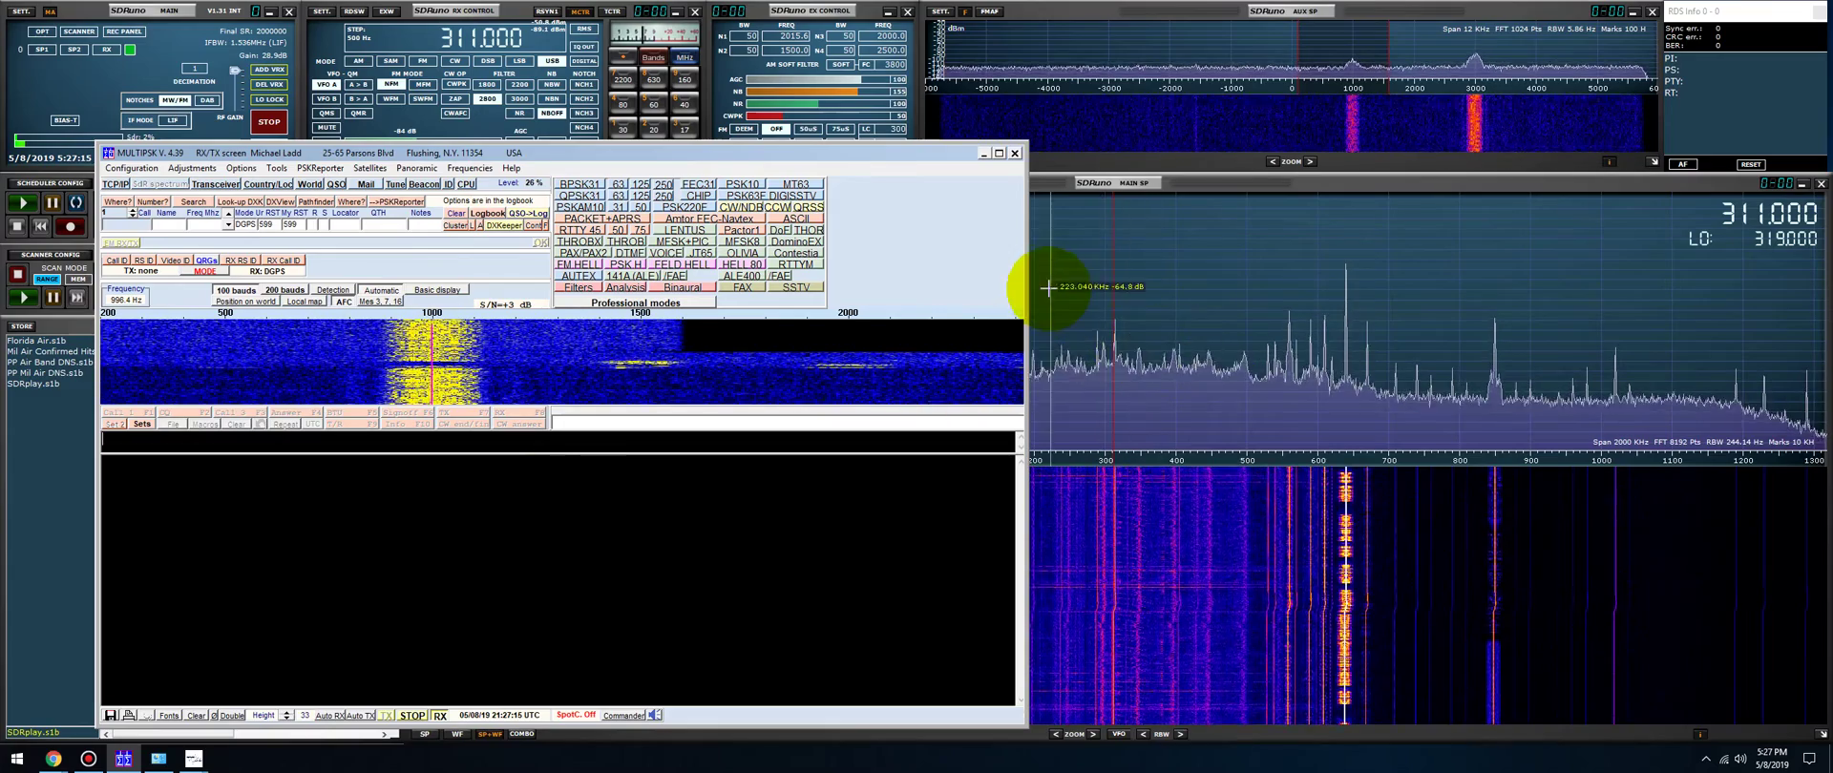
# Step: Widen the MultiPSK window to reveal the professional modes and move it up so the decoded text is fully visible
pyautogui.moveTo(1024, 278); pyautogui.dragTo(1195, 420)
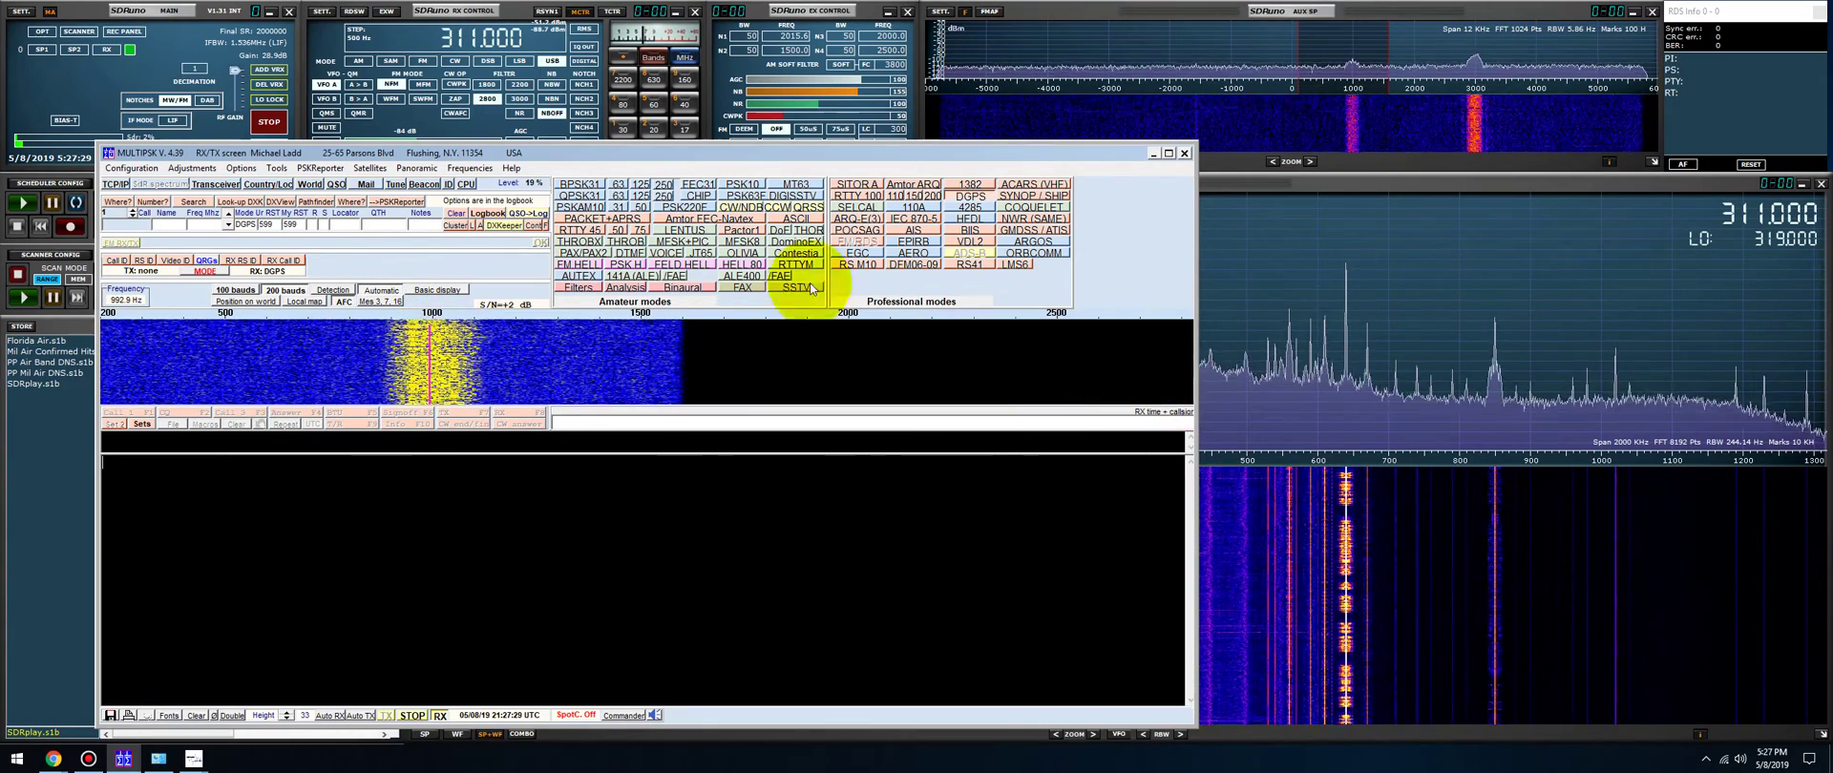
pyautogui.moveTo(966, 153); pyautogui.dragTo(971, 63)
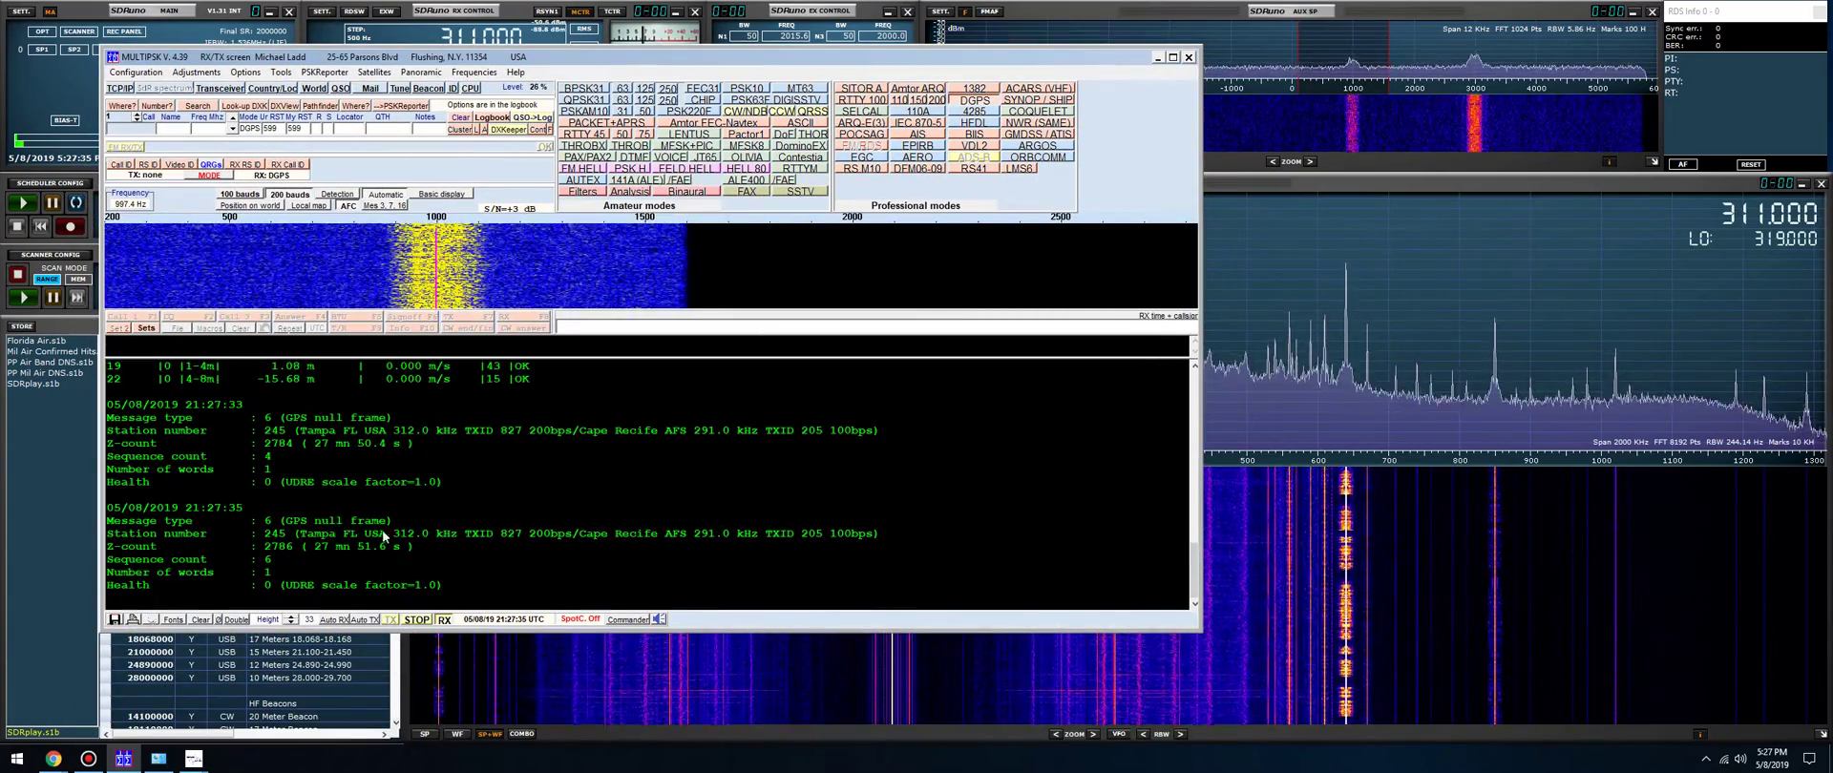
# Step: Retune the receiver to 313.0 kHz
pyautogui.scroll(1, 1465, 93)
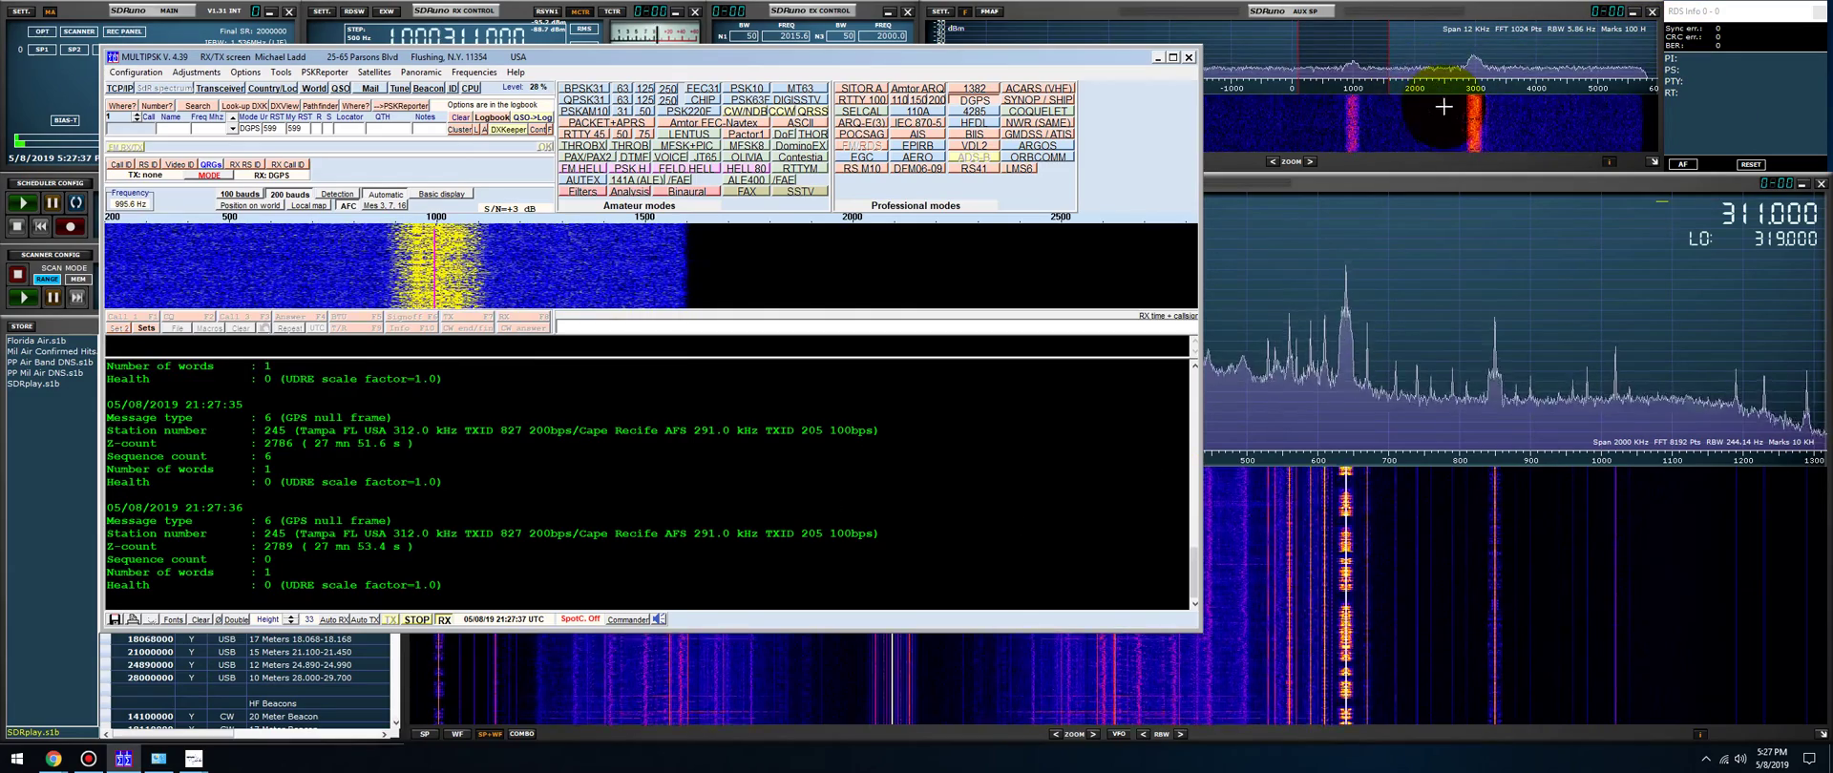
pyautogui.scroll(-1, 1451, 98)
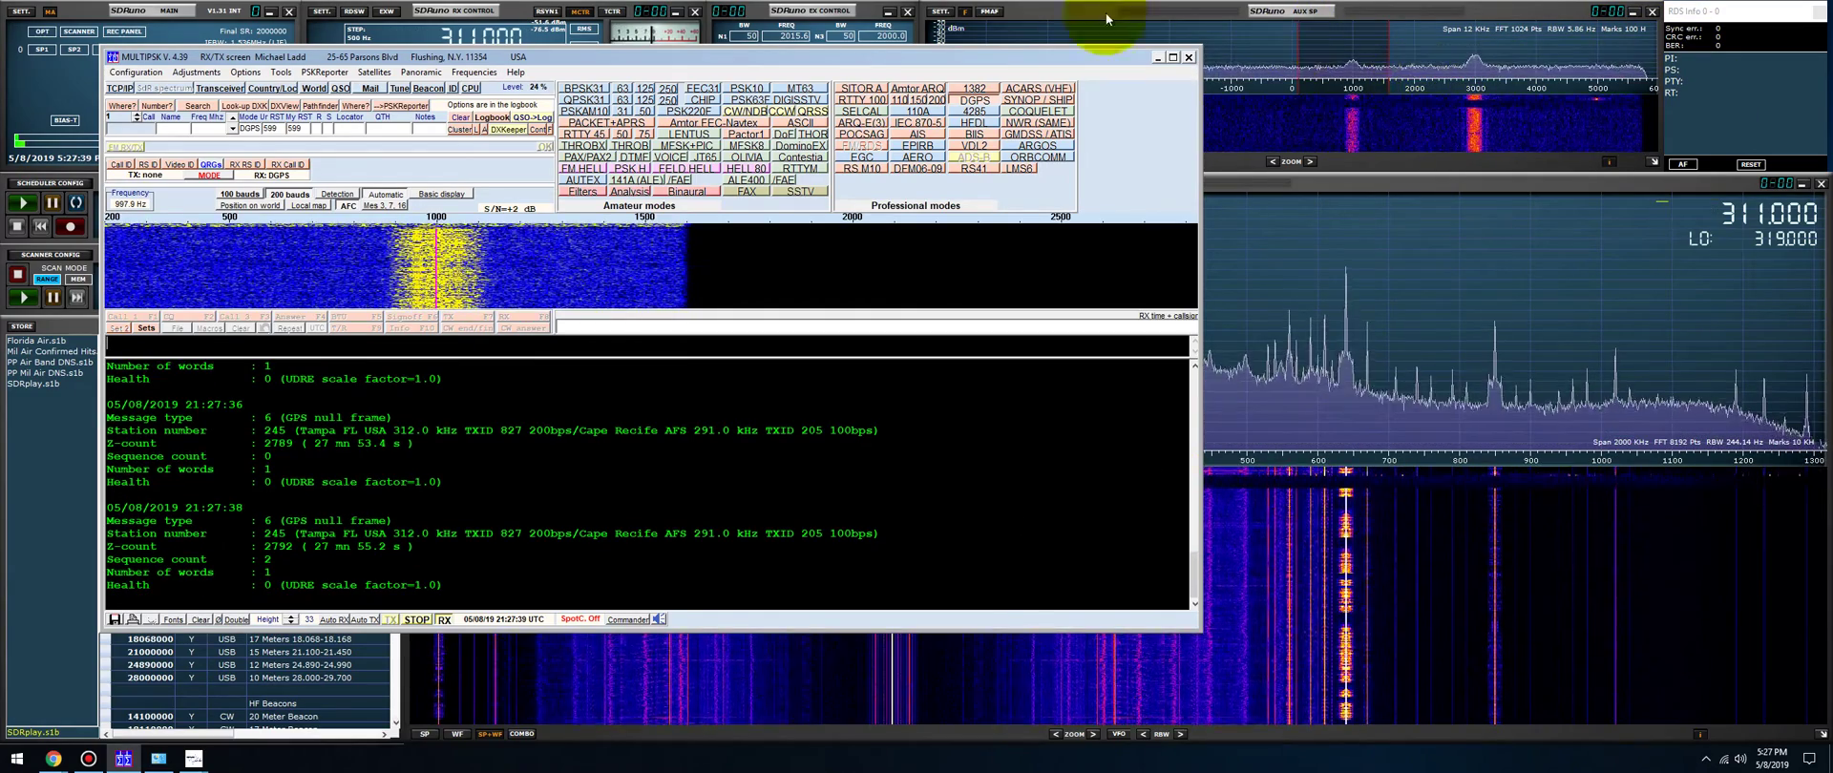
pyautogui.scroll(1, 1320, 324)
pyautogui.scroll(2, 1318, 324)
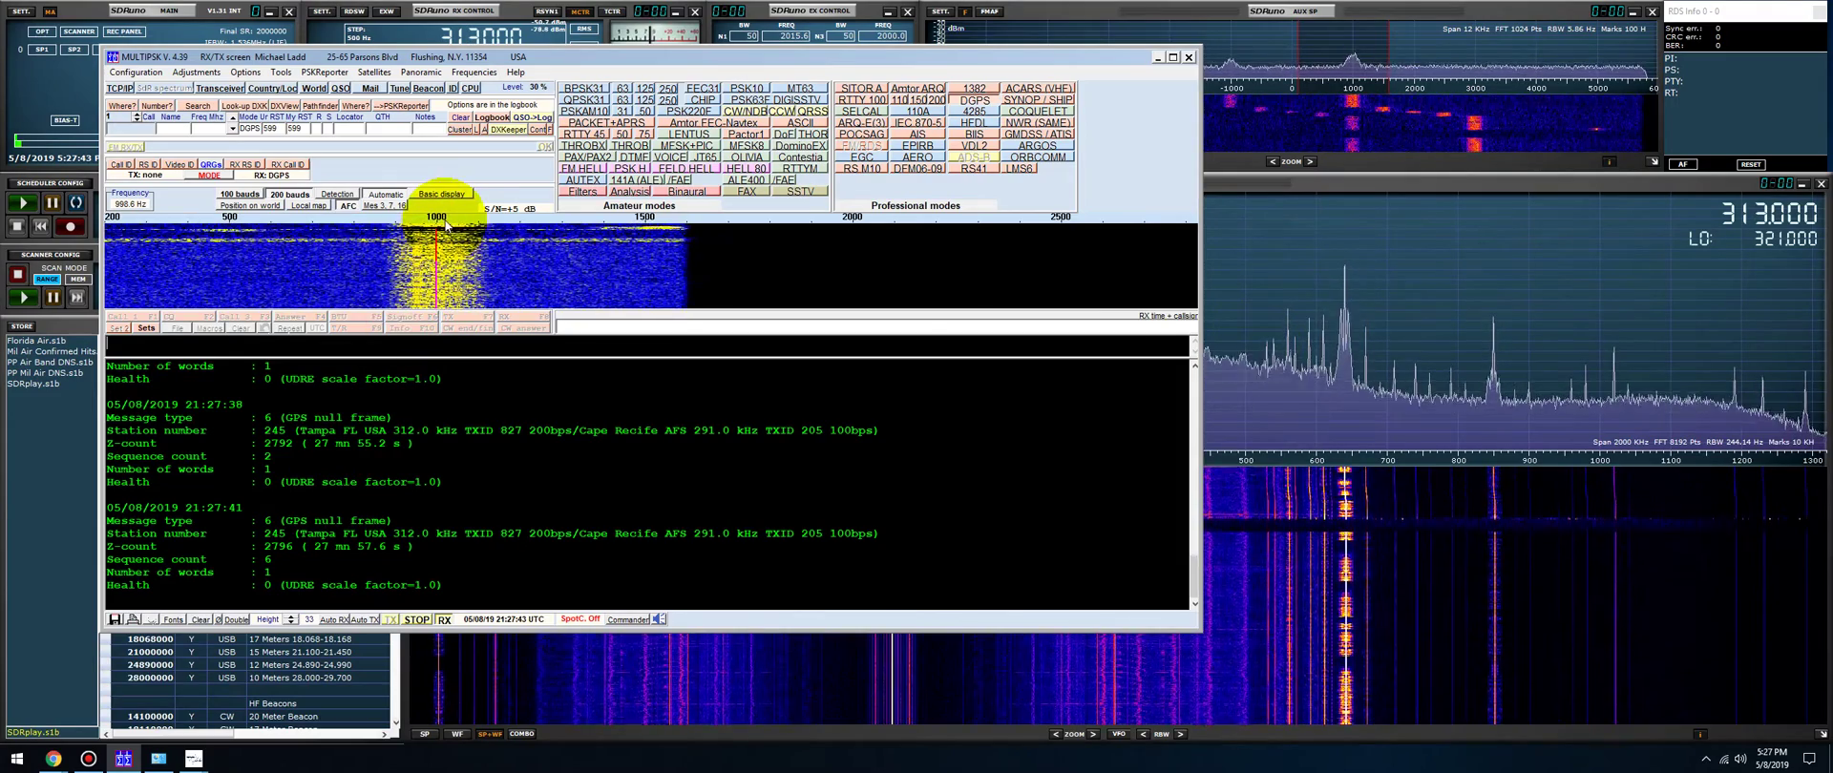
# Step: Clear the decoded text and choose Automatic DGPS speed detection in MultiPSK
pyautogui.click(214, 619)
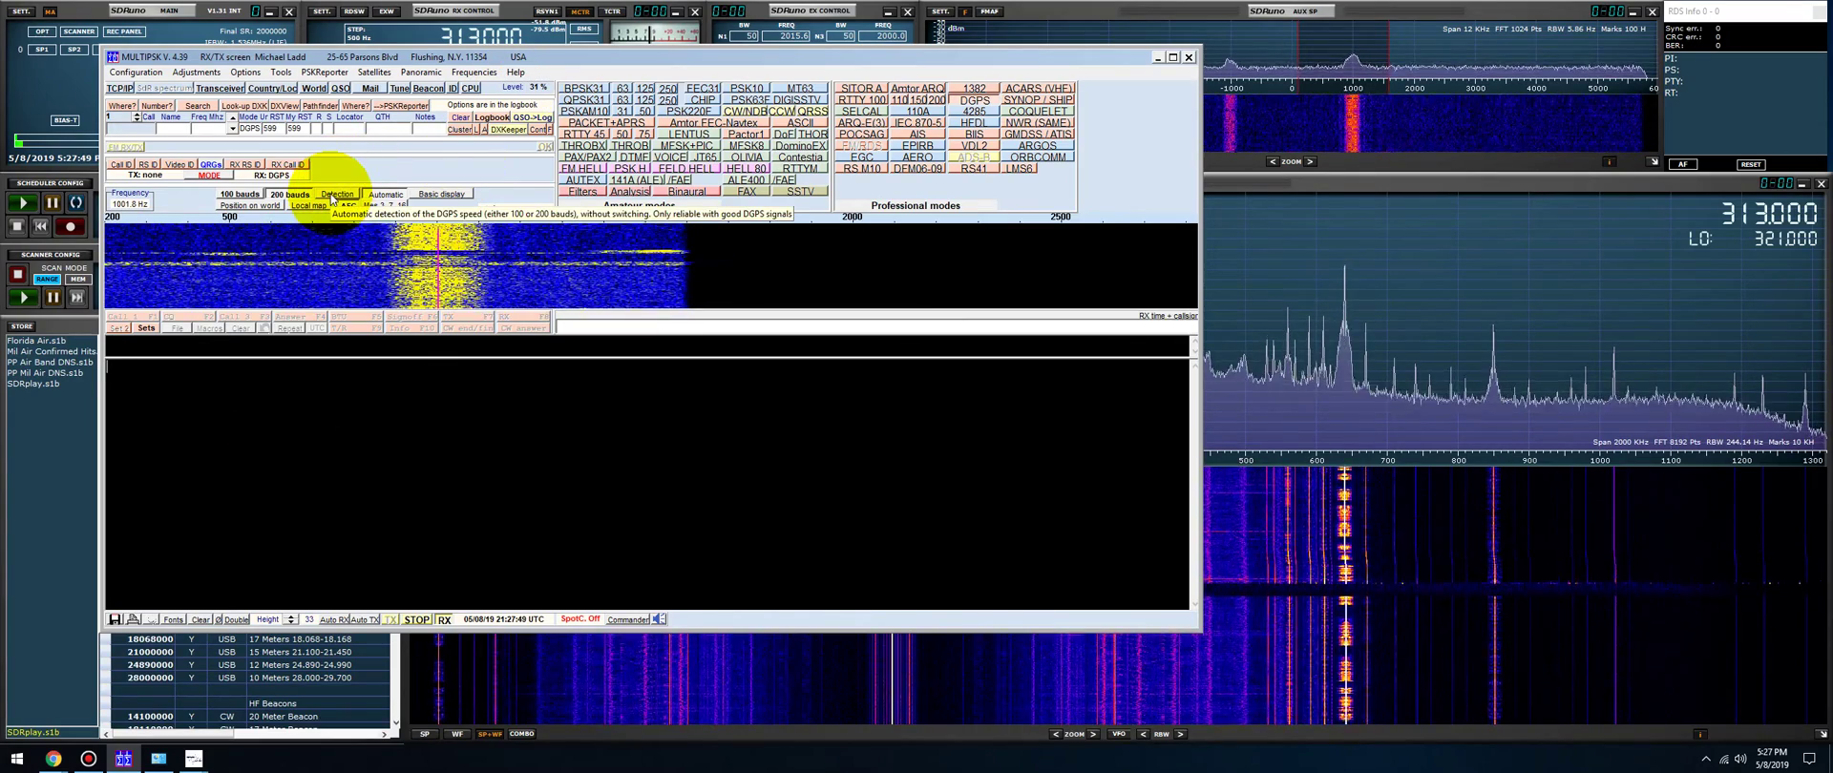
pyautogui.click(386, 194)
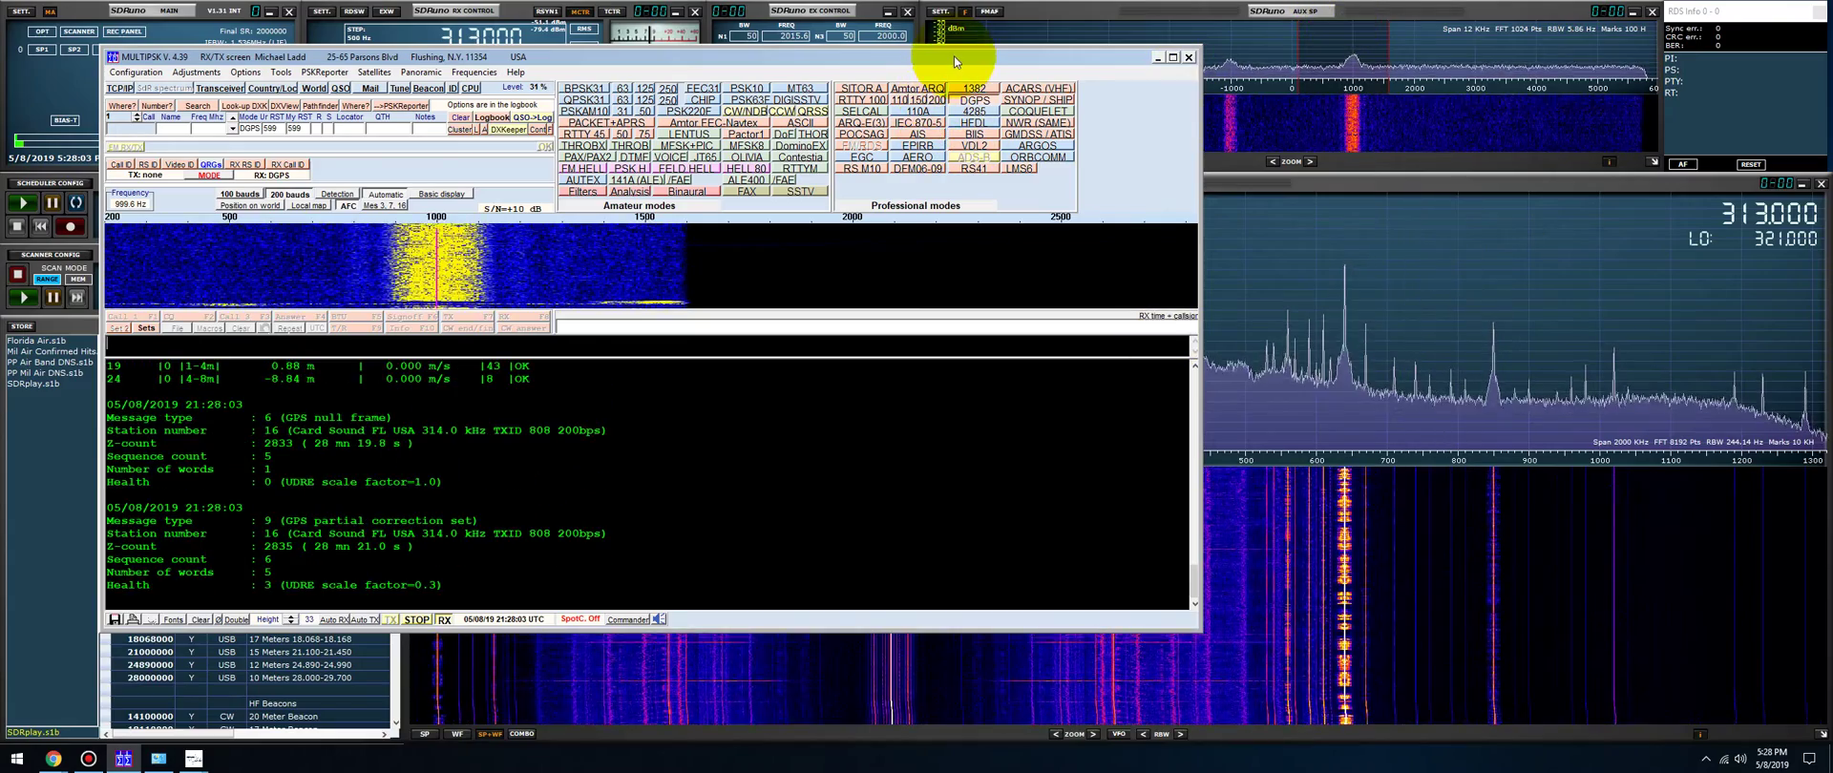
# Step: Move MultiPSK aside and zoom the SDRuno main spectrum in to a 250 kHz span
pyautogui.moveTo(954, 55); pyautogui.dragTo(375, 139)
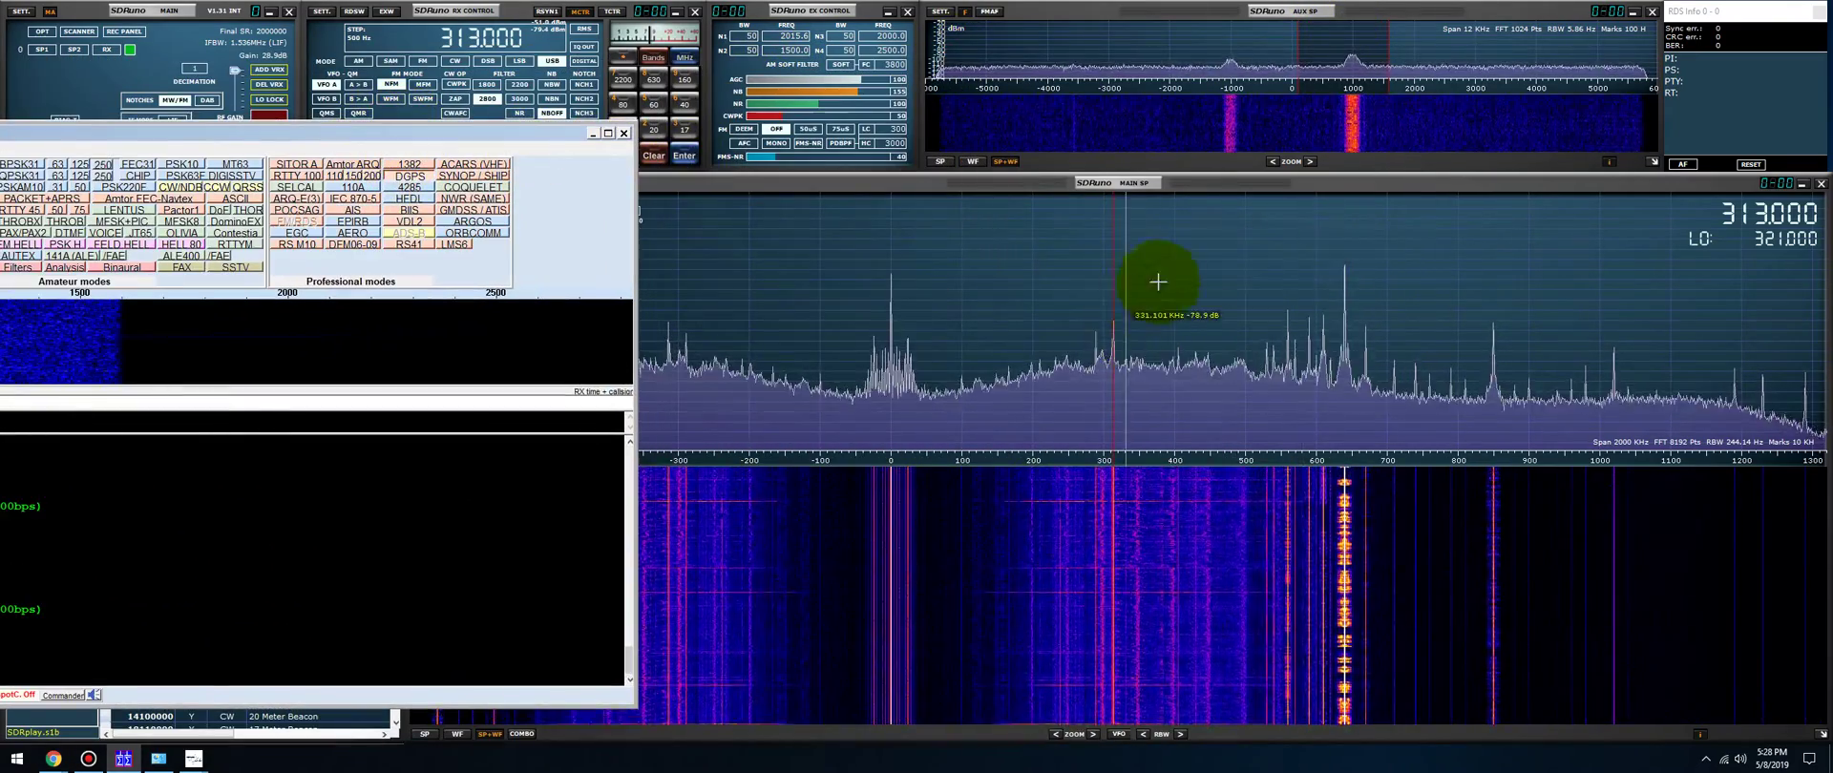
pyautogui.click(1094, 735)
pyautogui.click(1094, 735)
pyautogui.click(1095, 735)
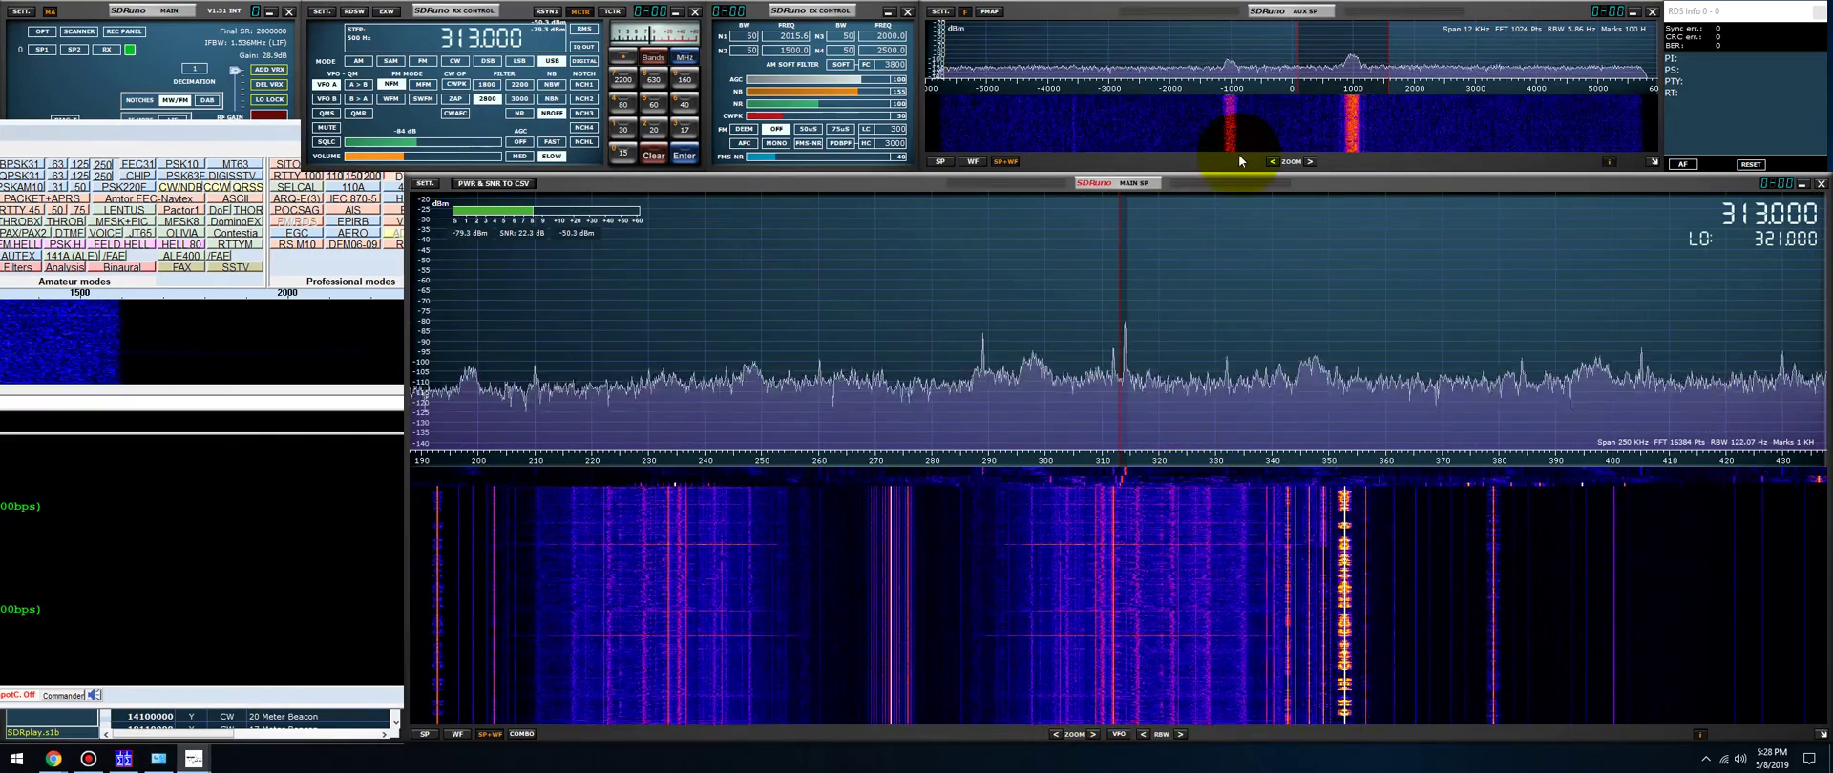
# Step: Tune the receiver to 288.0 kHz to place the beacon near 289 kHz inside the passband
pyautogui.click(986, 363)
pyautogui.scroll(-1, 1078, 337)
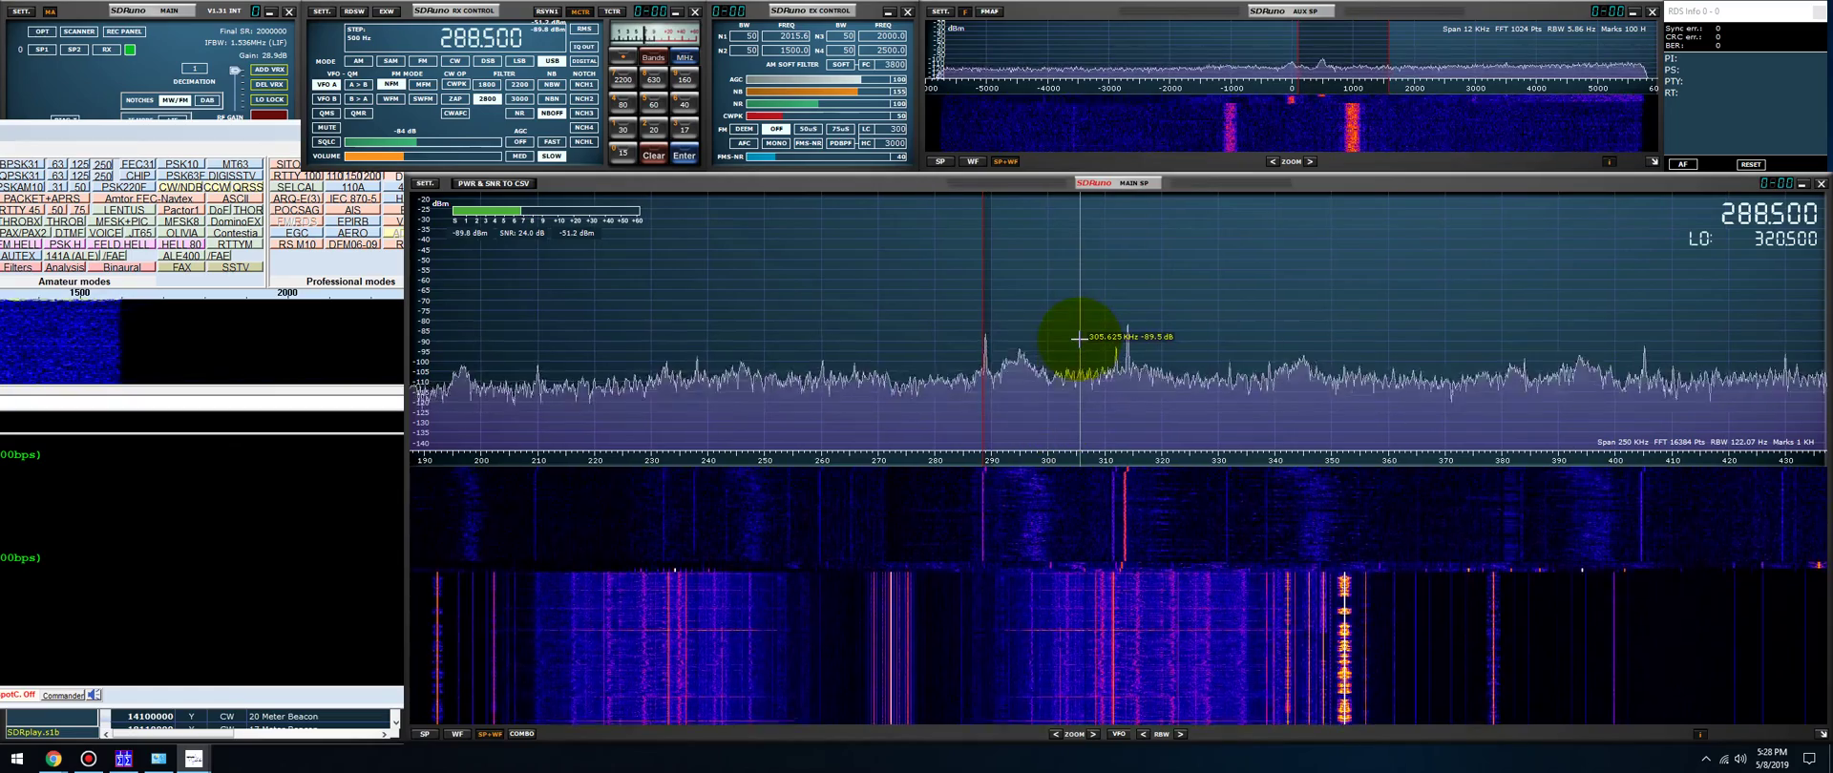
pyautogui.scroll(-1, 1079, 337)
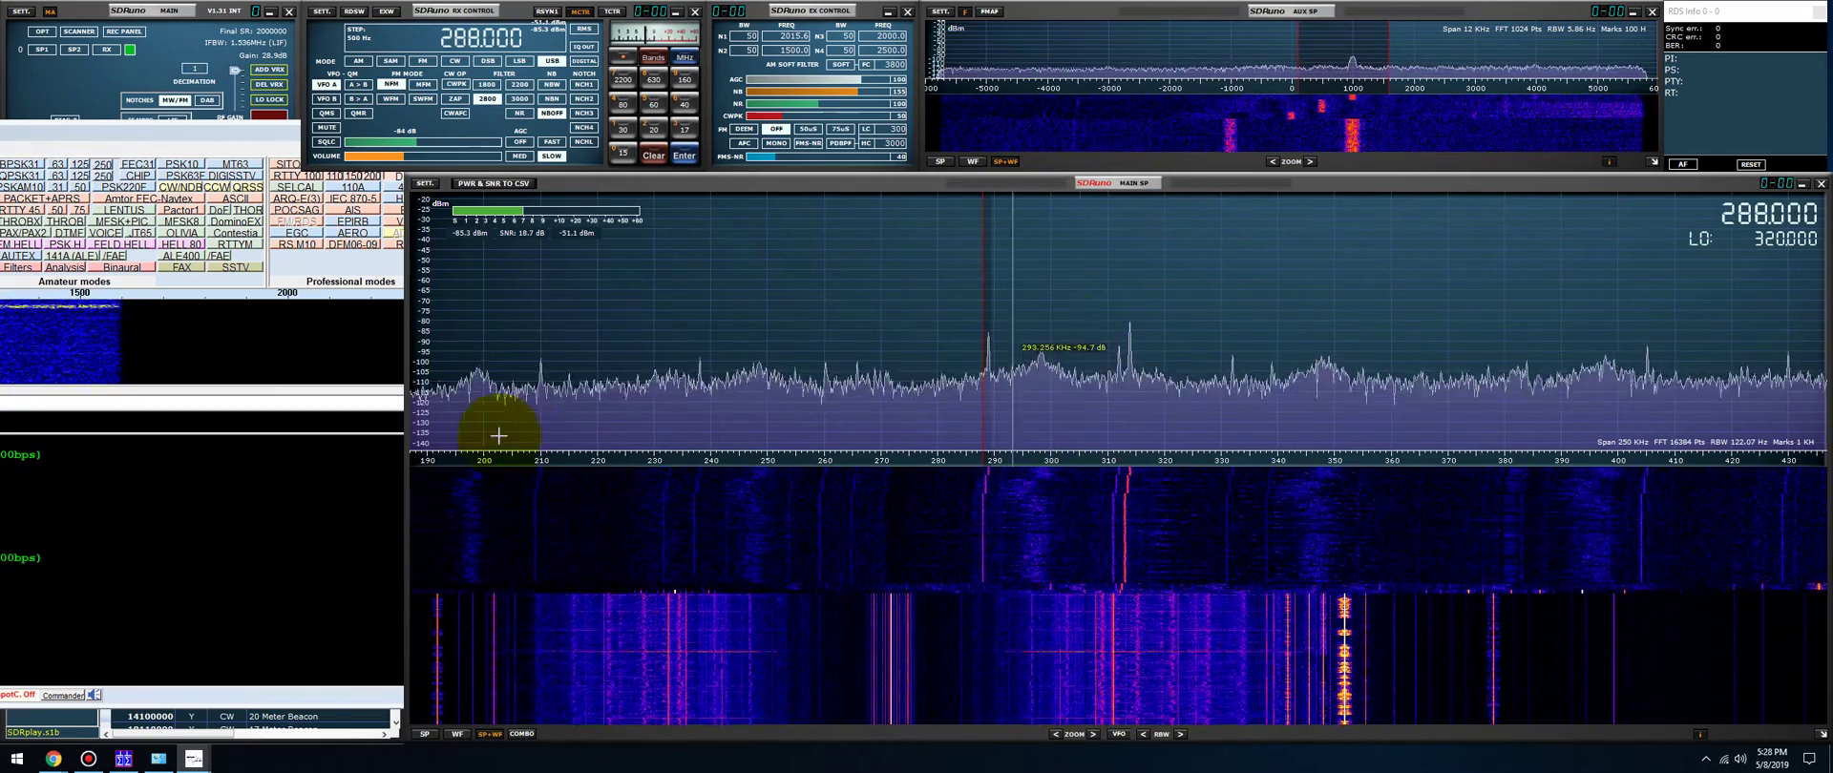
# Step: Bring the MultiPSK window back, clear the decoded text and start automatic DGPS speed detection for the new beacon
pyautogui.moveTo(145, 133); pyautogui.dragTo(816, 56)
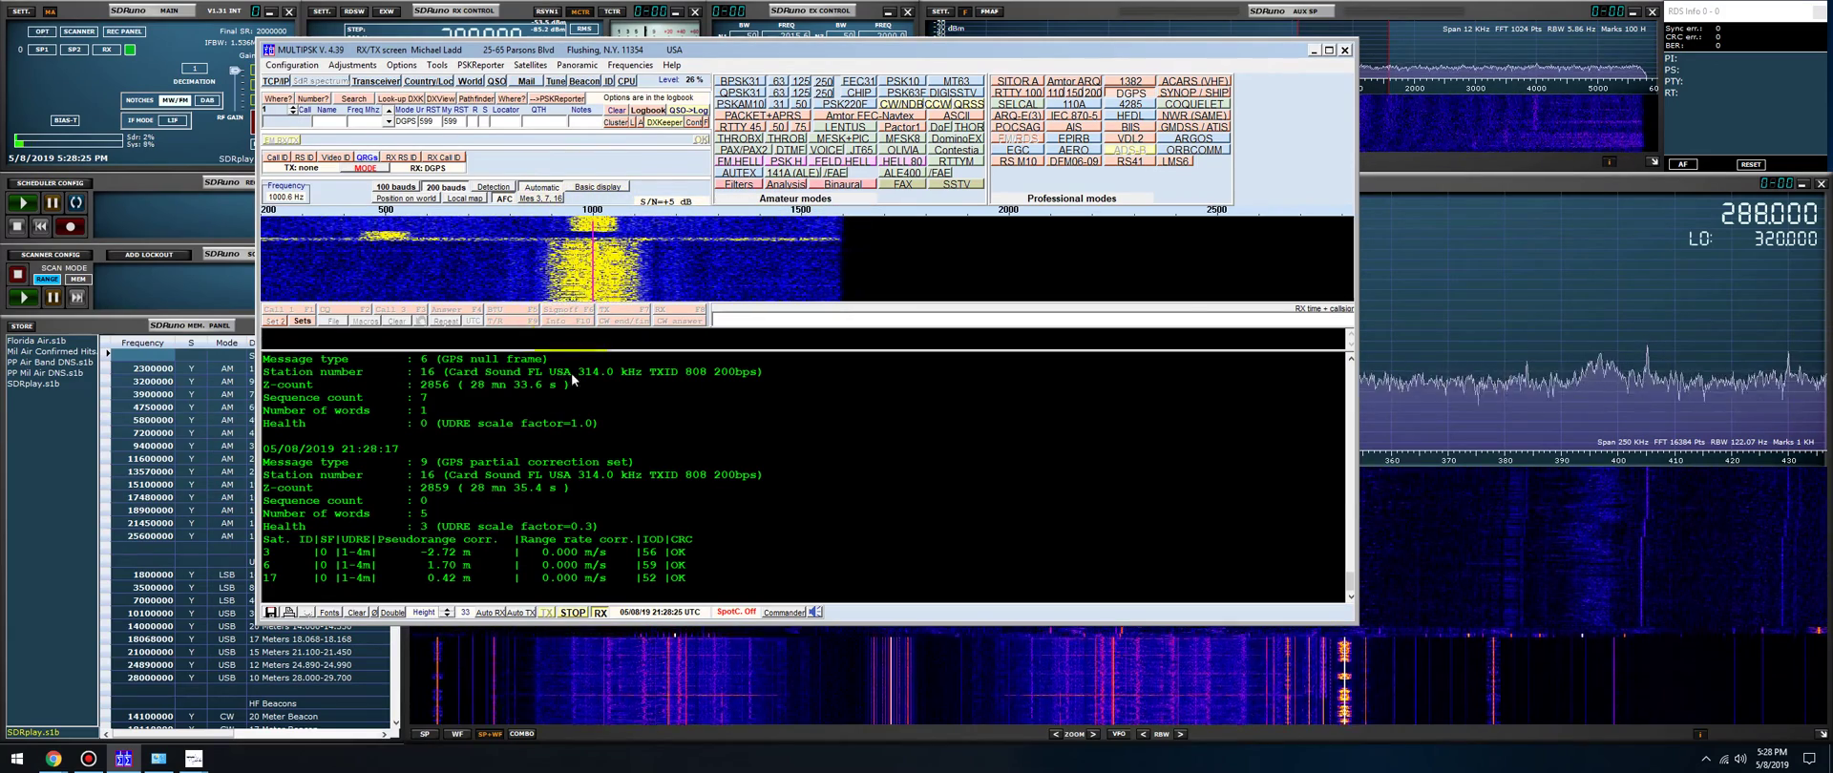
pyautogui.click(354, 612)
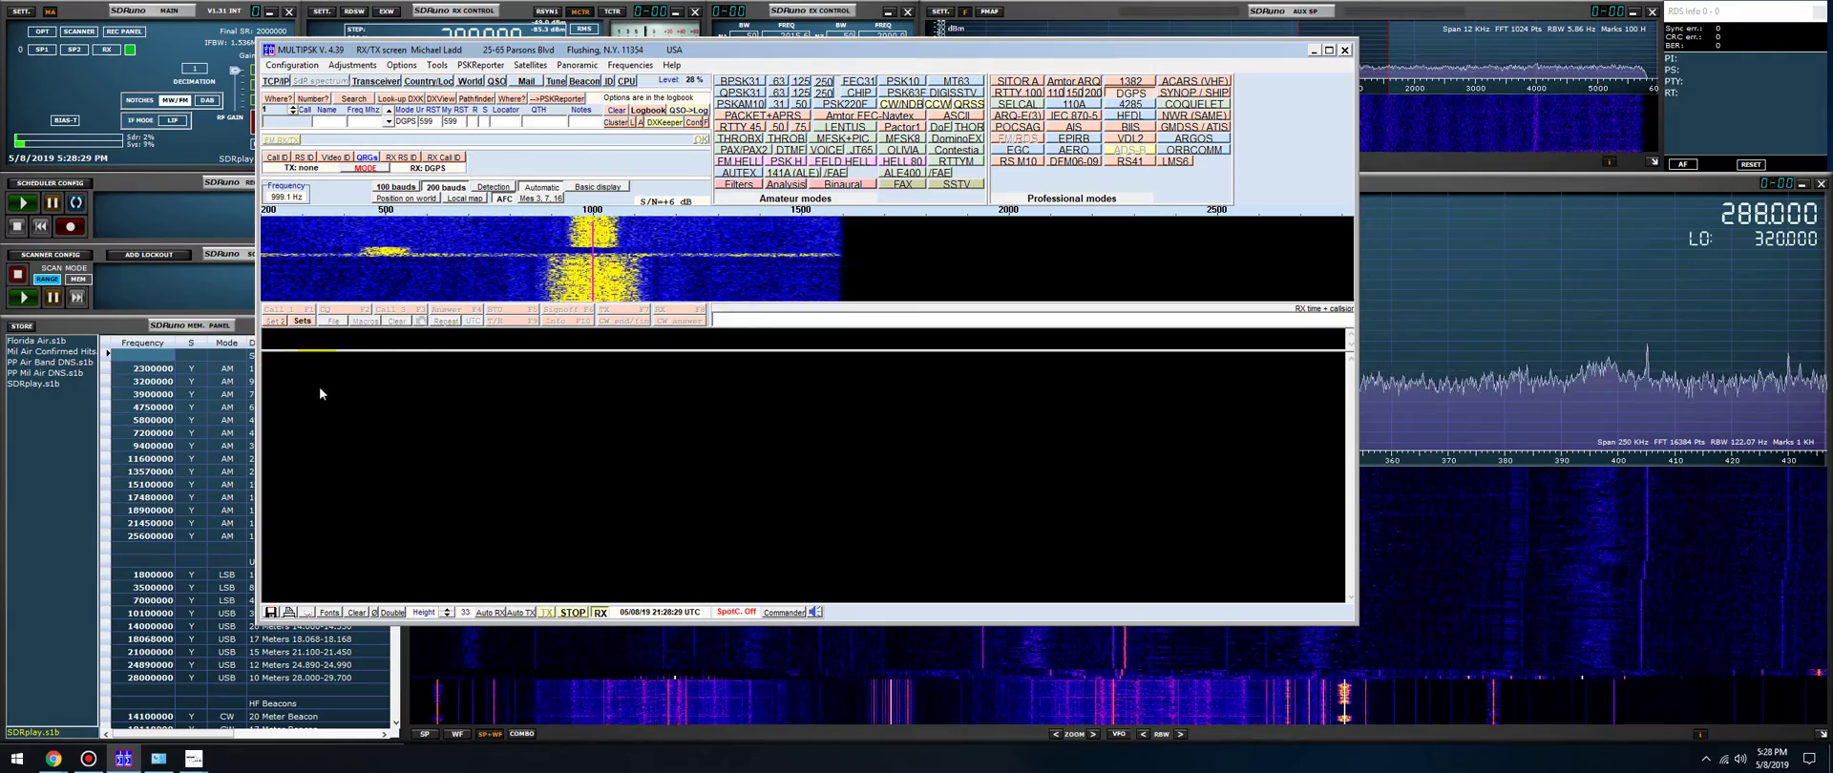
pyautogui.moveTo(550, 51); pyautogui.dragTo(462, 117)
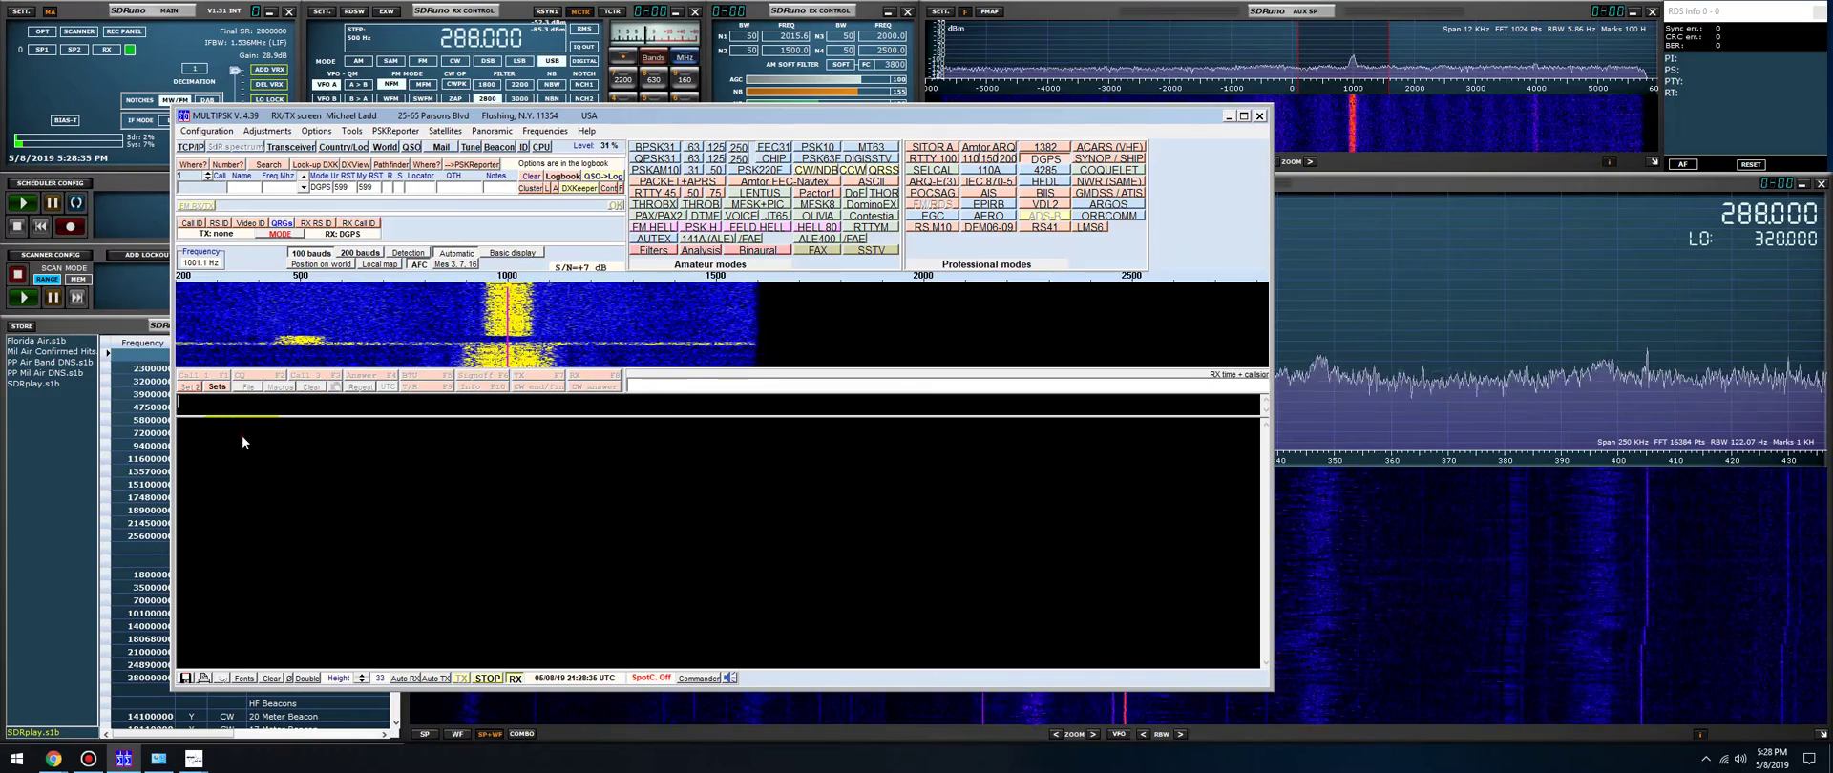
pyautogui.click(437, 258)
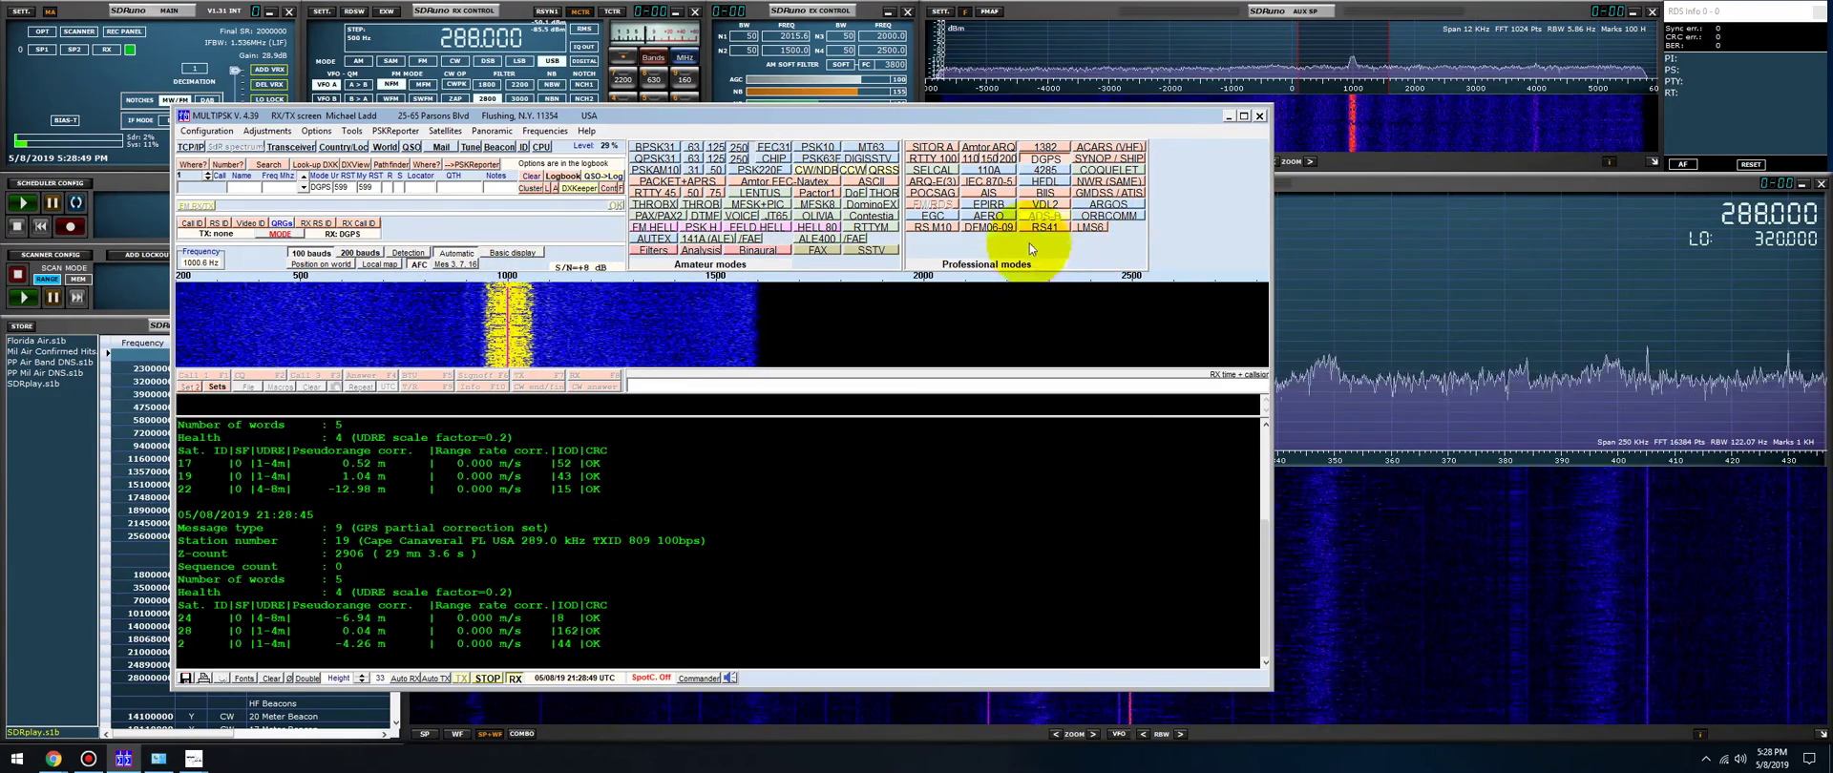
# Step: Move MultiPSK below the main spectrum and tune the receiver to 237.5 kHz
pyautogui.moveTo(819, 115); pyautogui.dragTo(878, 446)
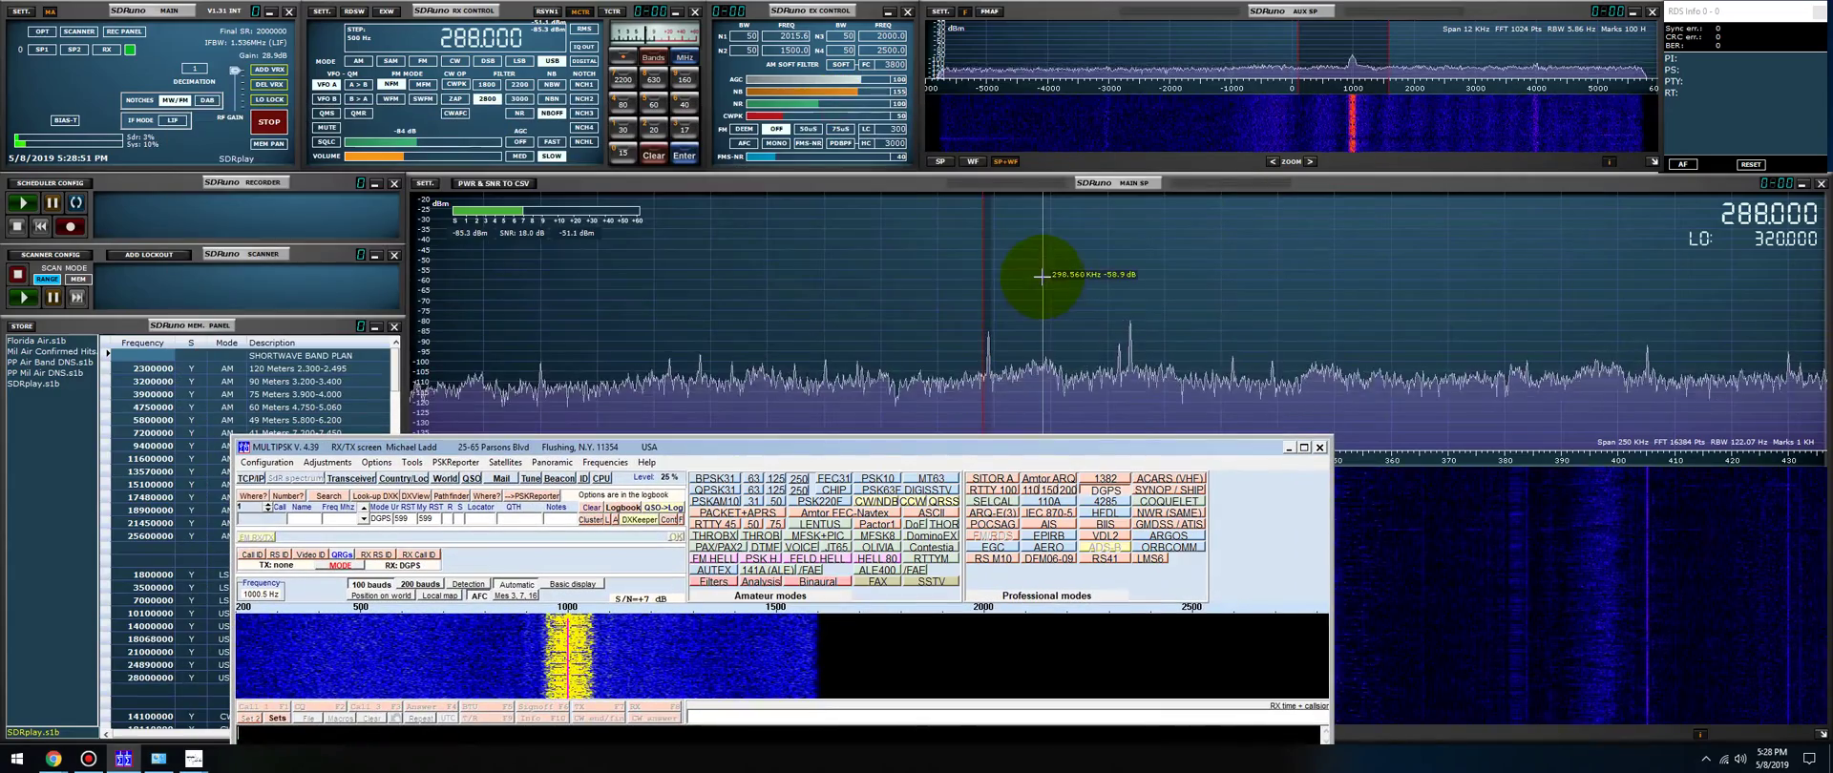
pyautogui.click(704, 306)
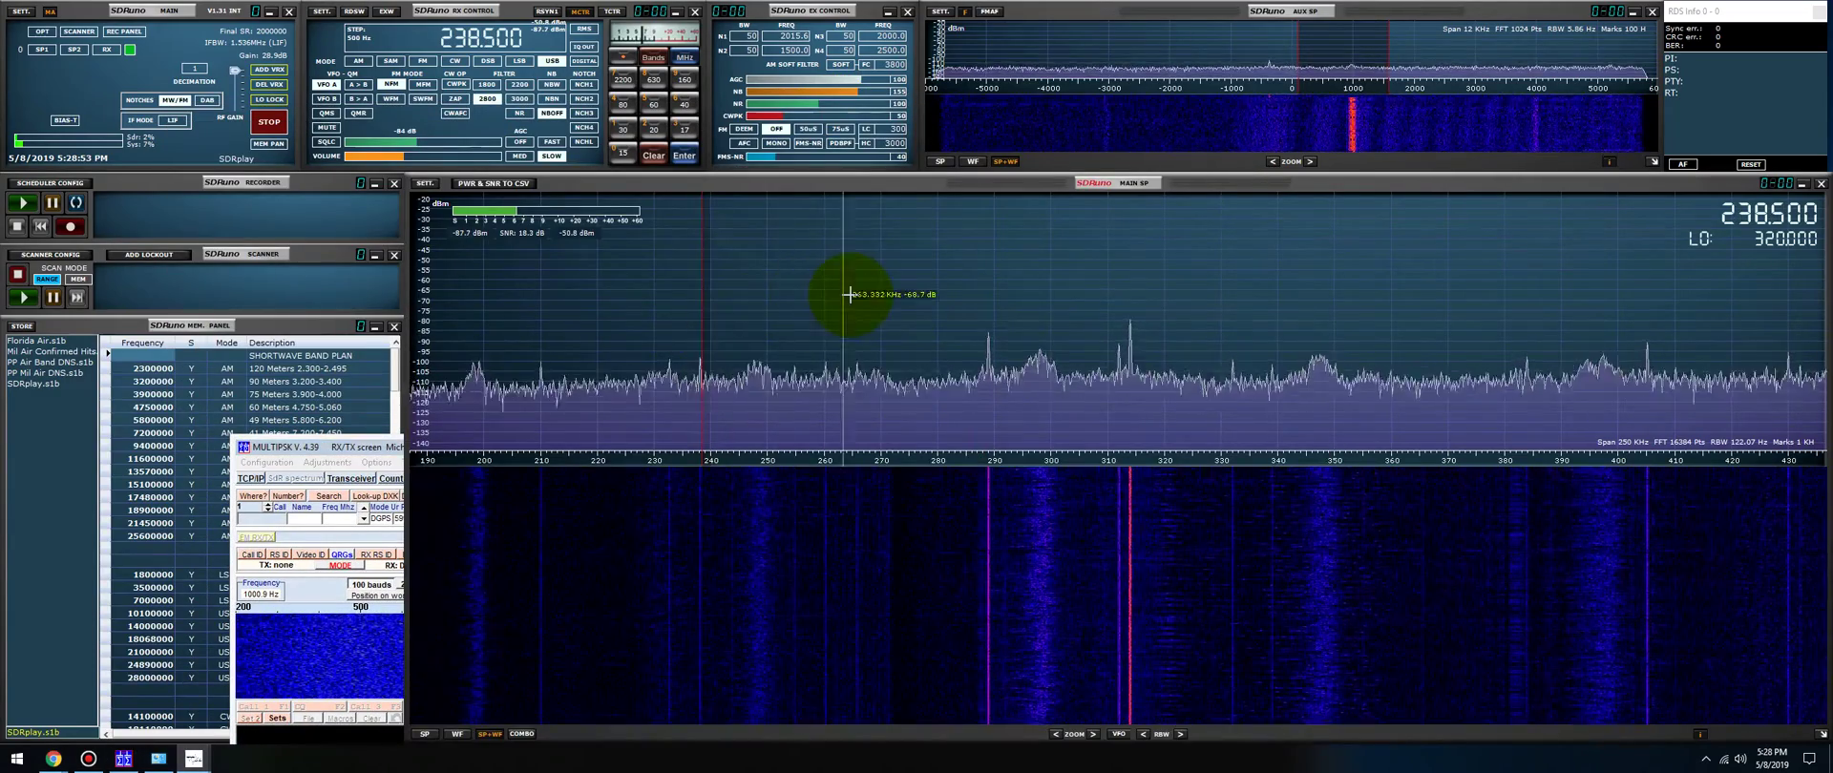
pyautogui.scroll(-2, 849, 294)
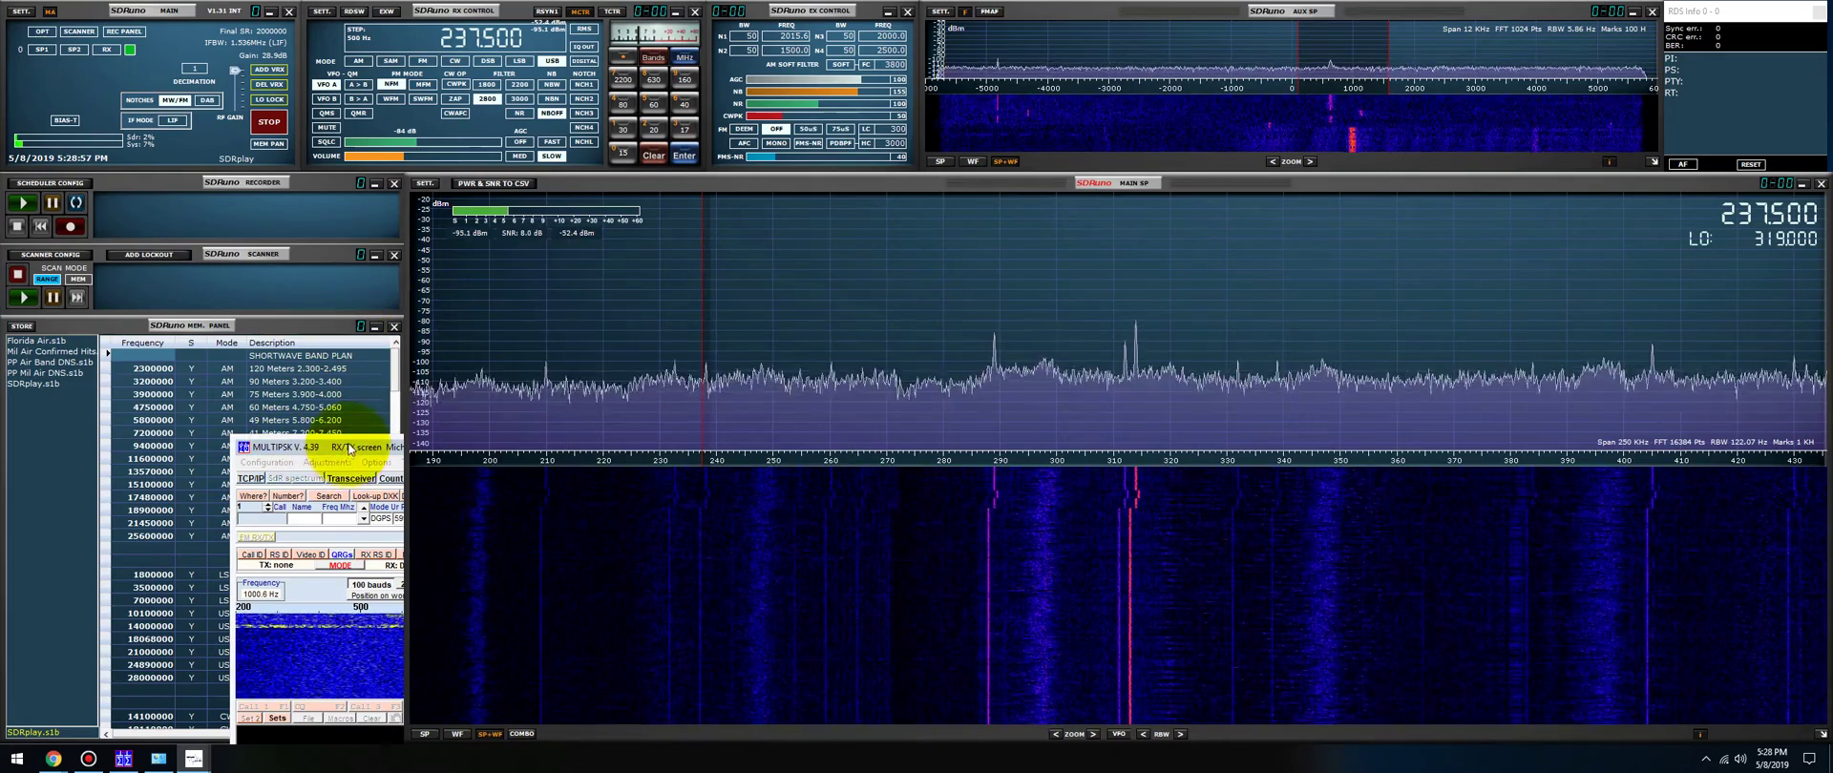
# Step: Bring MultiPSK back into full view, centre decoding on the signal near 640 Hz and clear the decoded text
pyautogui.moveTo(349, 449); pyautogui.dragTo(340, 172)
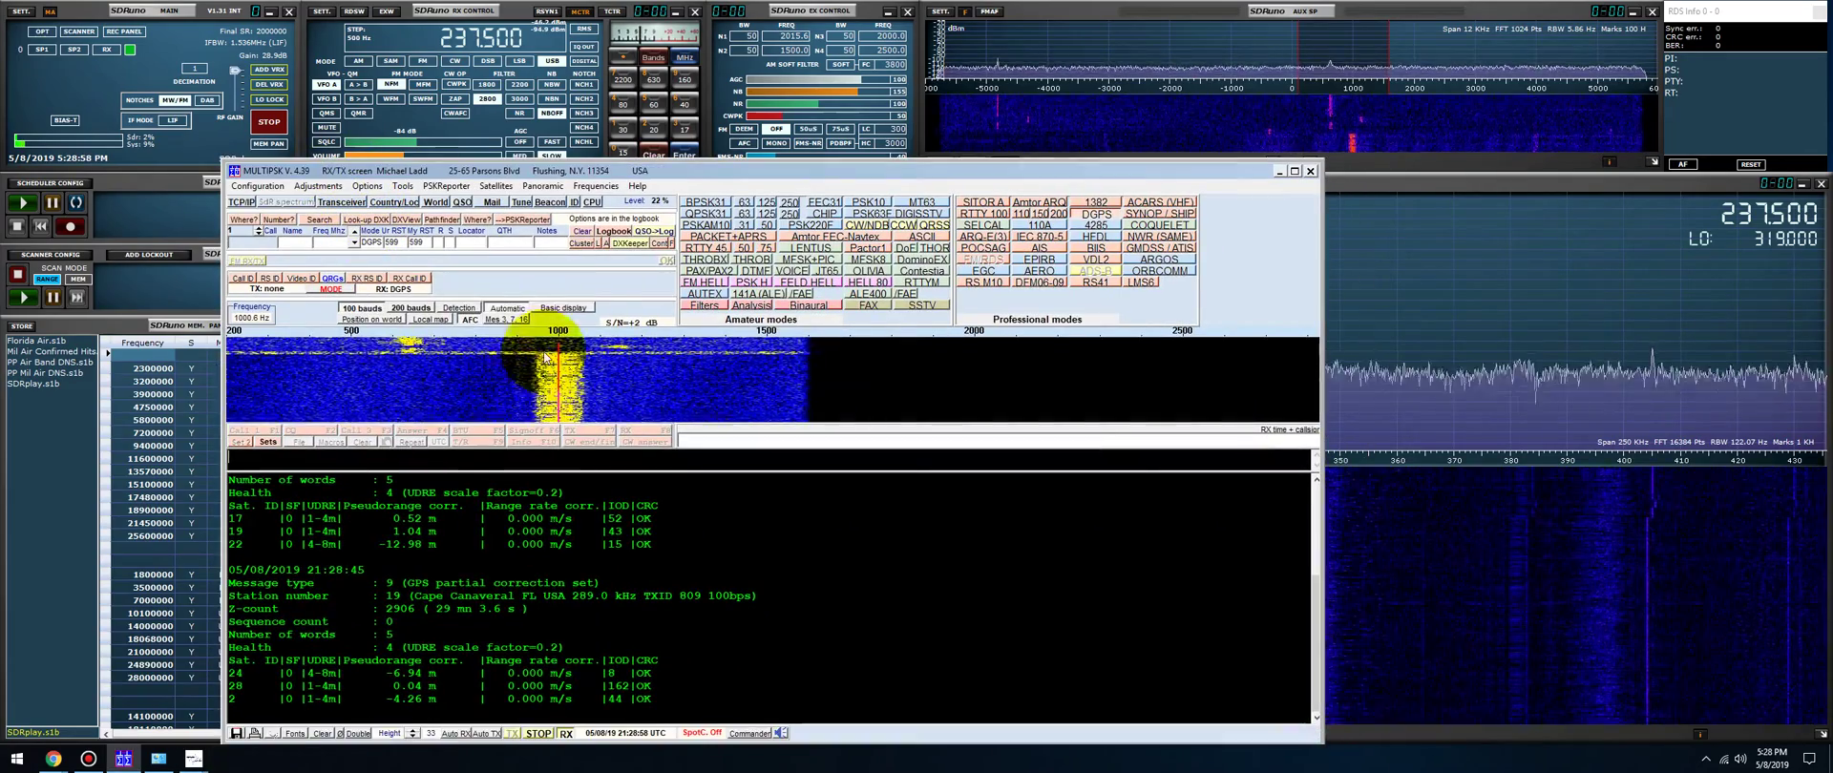
pyautogui.click(410, 349)
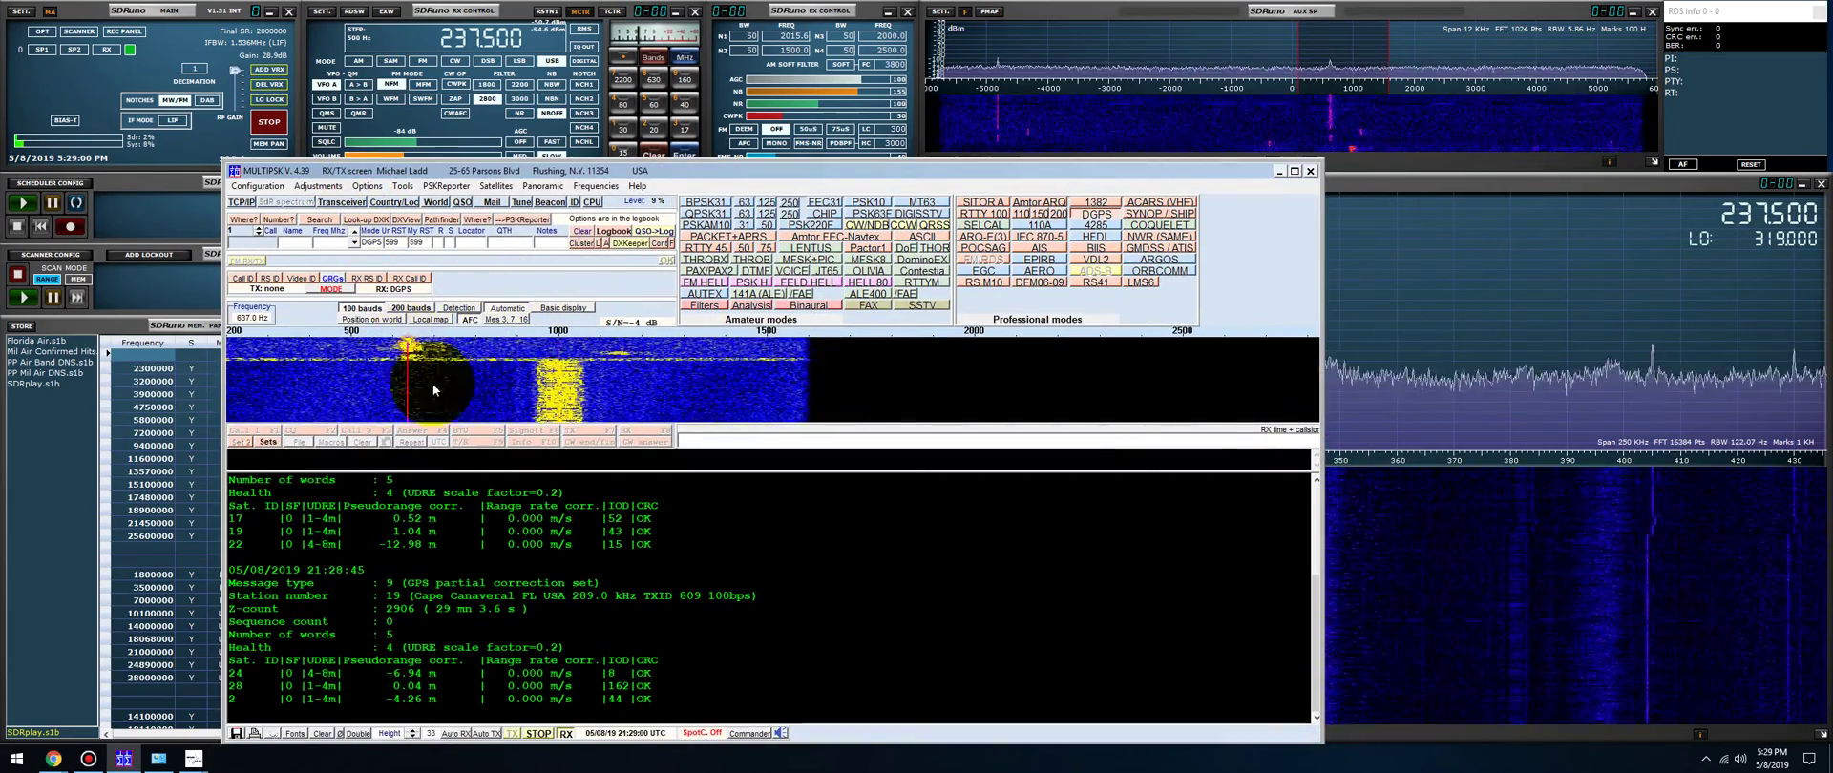
pyautogui.click(323, 734)
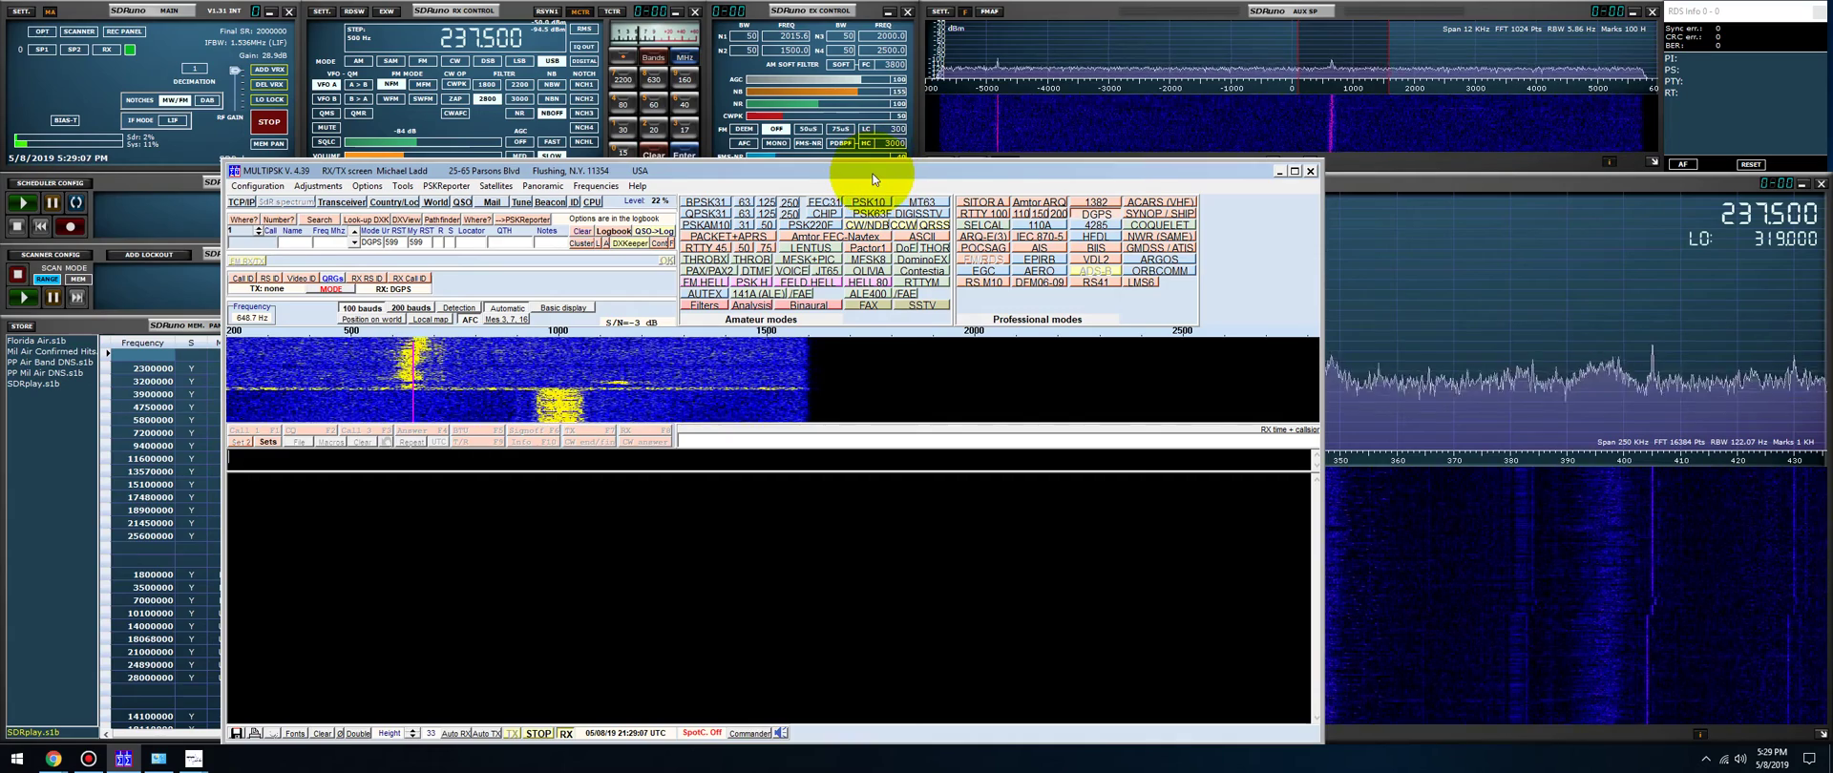
# Step: Tune the receiver up to 302.5 kHz
pyautogui.scroll(2, 467, 48)
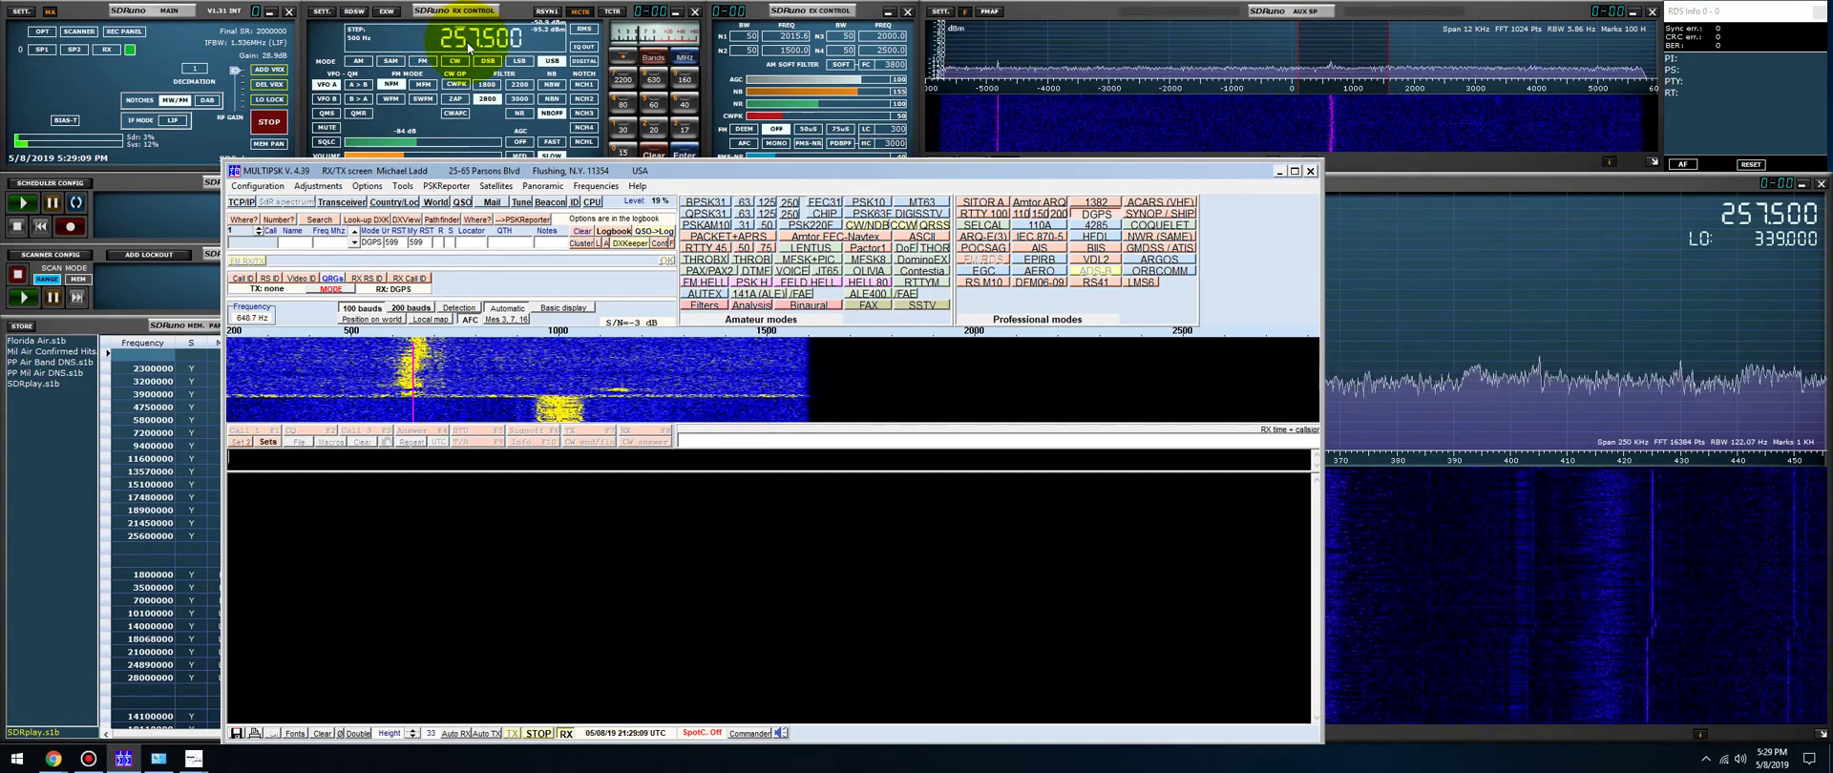
pyautogui.scroll(4, 468, 48)
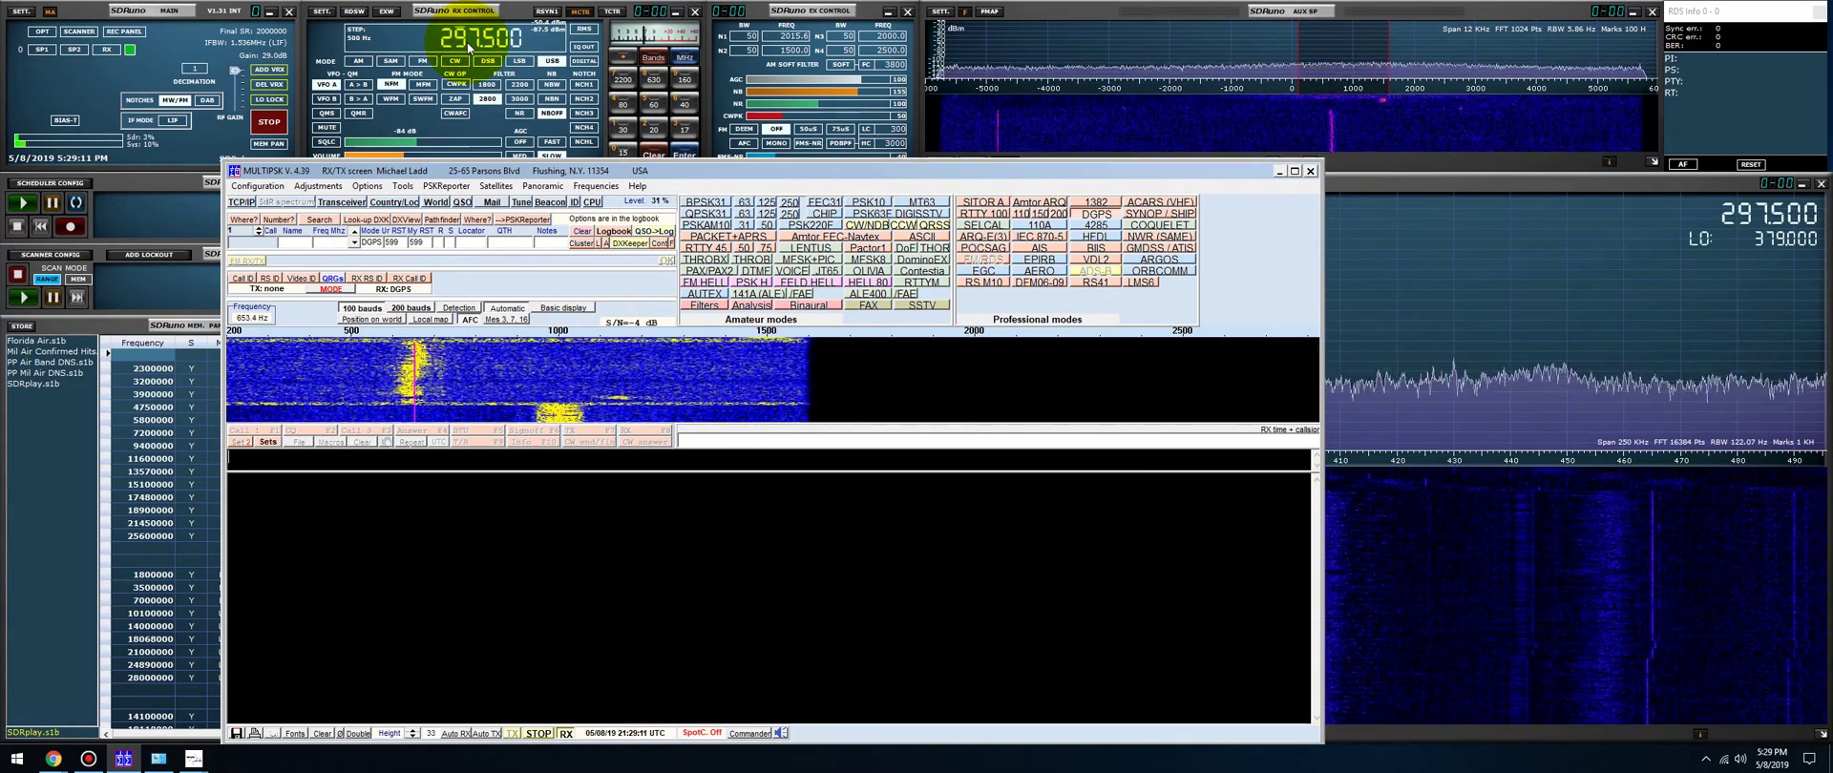
pyautogui.scroll(1, 467, 47)
pyautogui.scroll(-4, 482, 45)
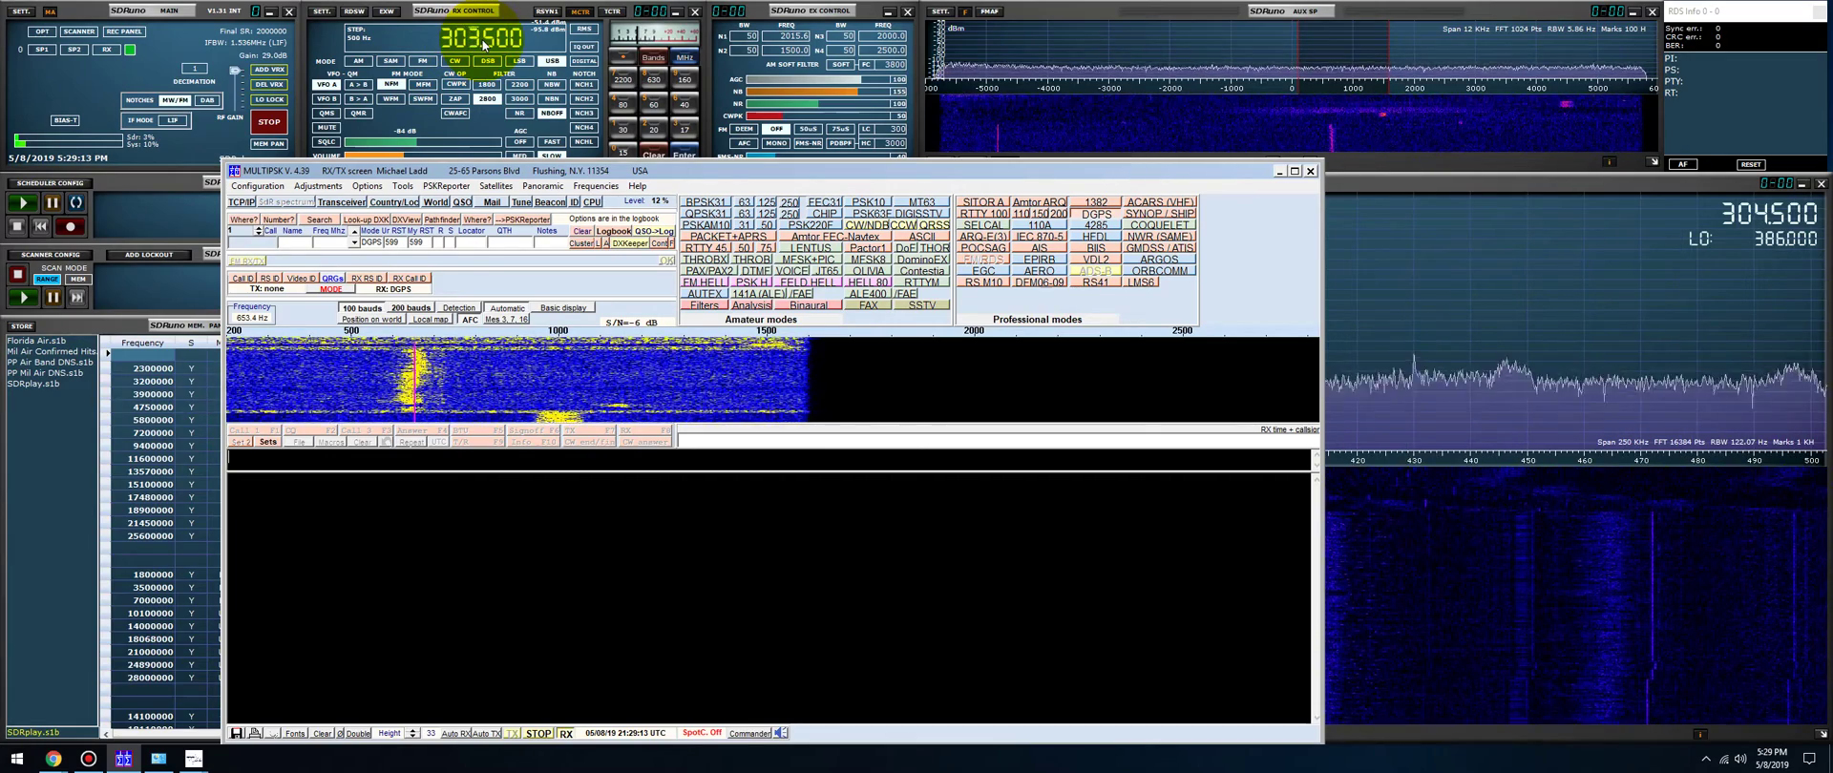
pyautogui.scroll(-1, 482, 45)
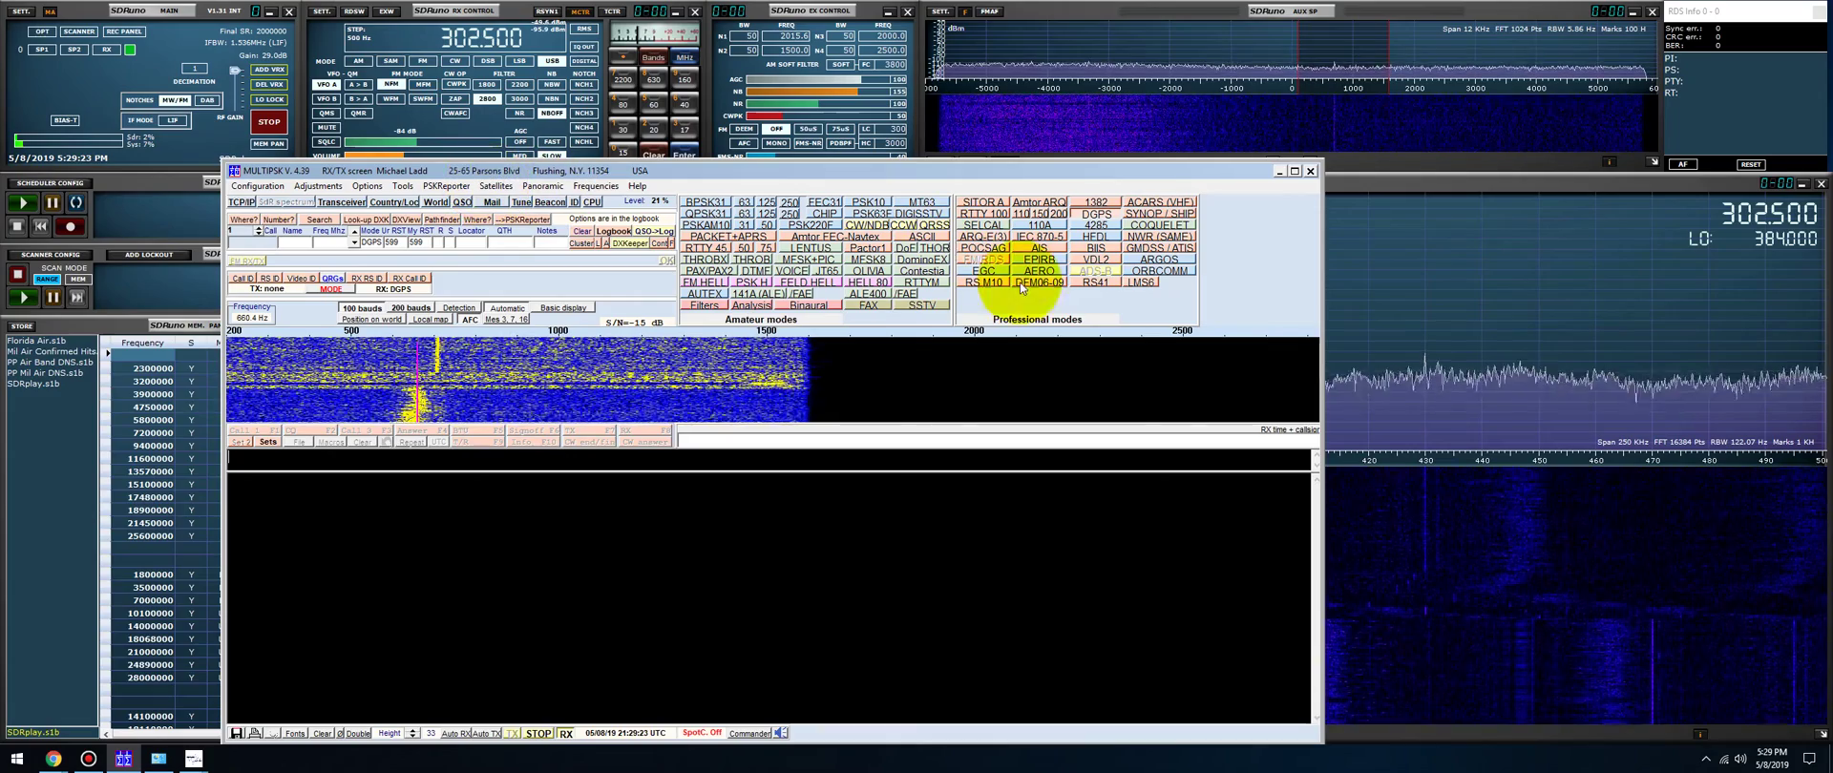
# Step: Tune the receiver up to 6302.5 kHz and minimise the MultiPSK window
pyautogui.moveTo(880, 177); pyautogui.dragTo(808, 166)
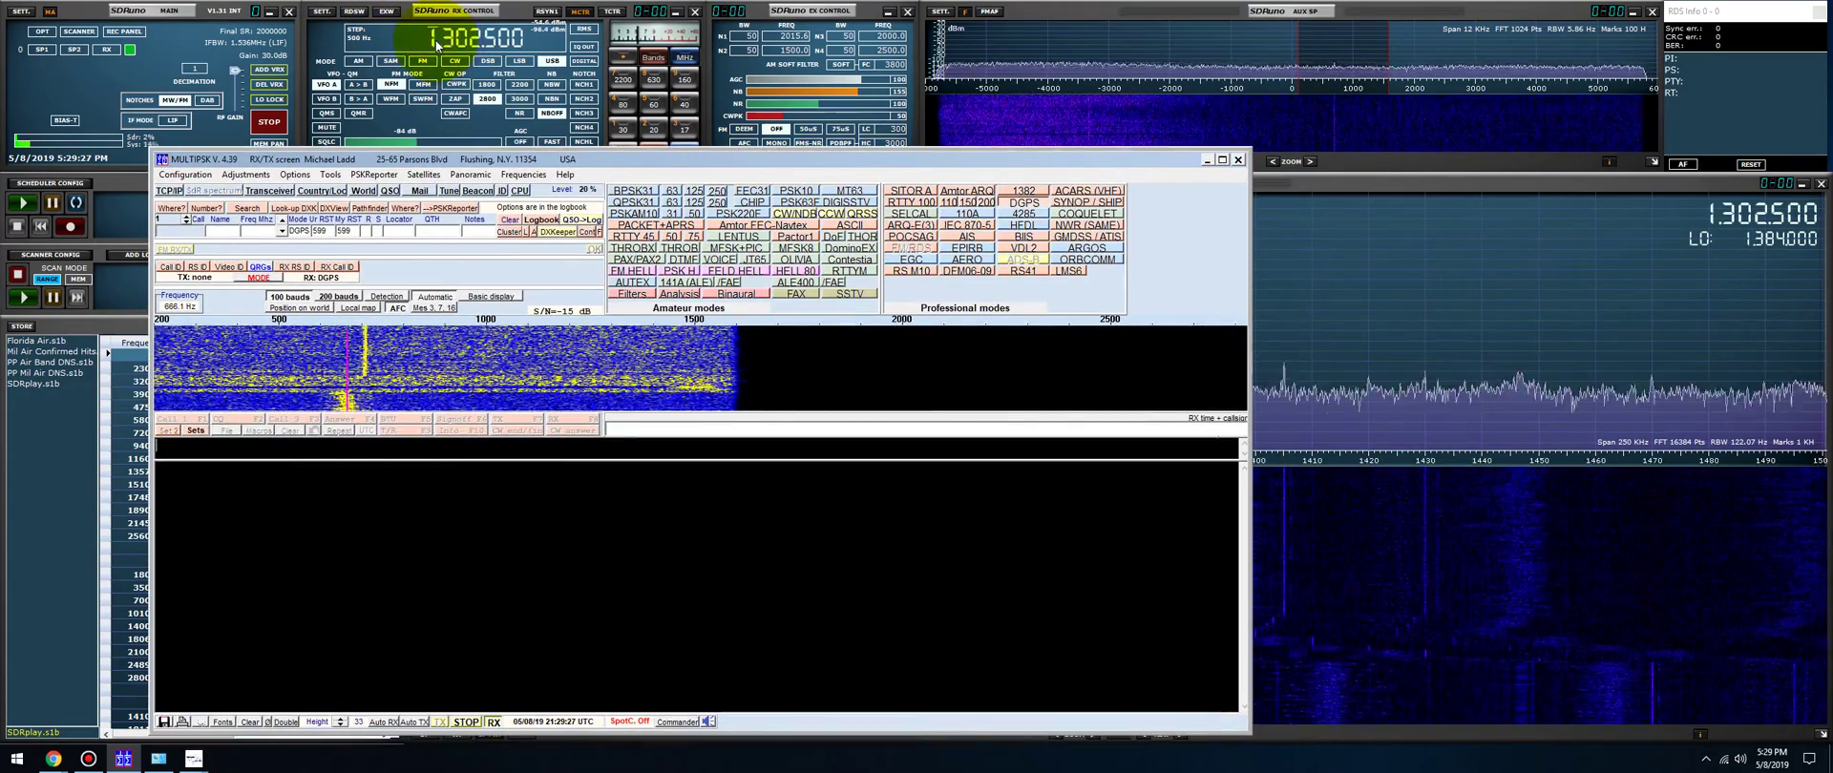
pyautogui.scroll(5, 435, 38)
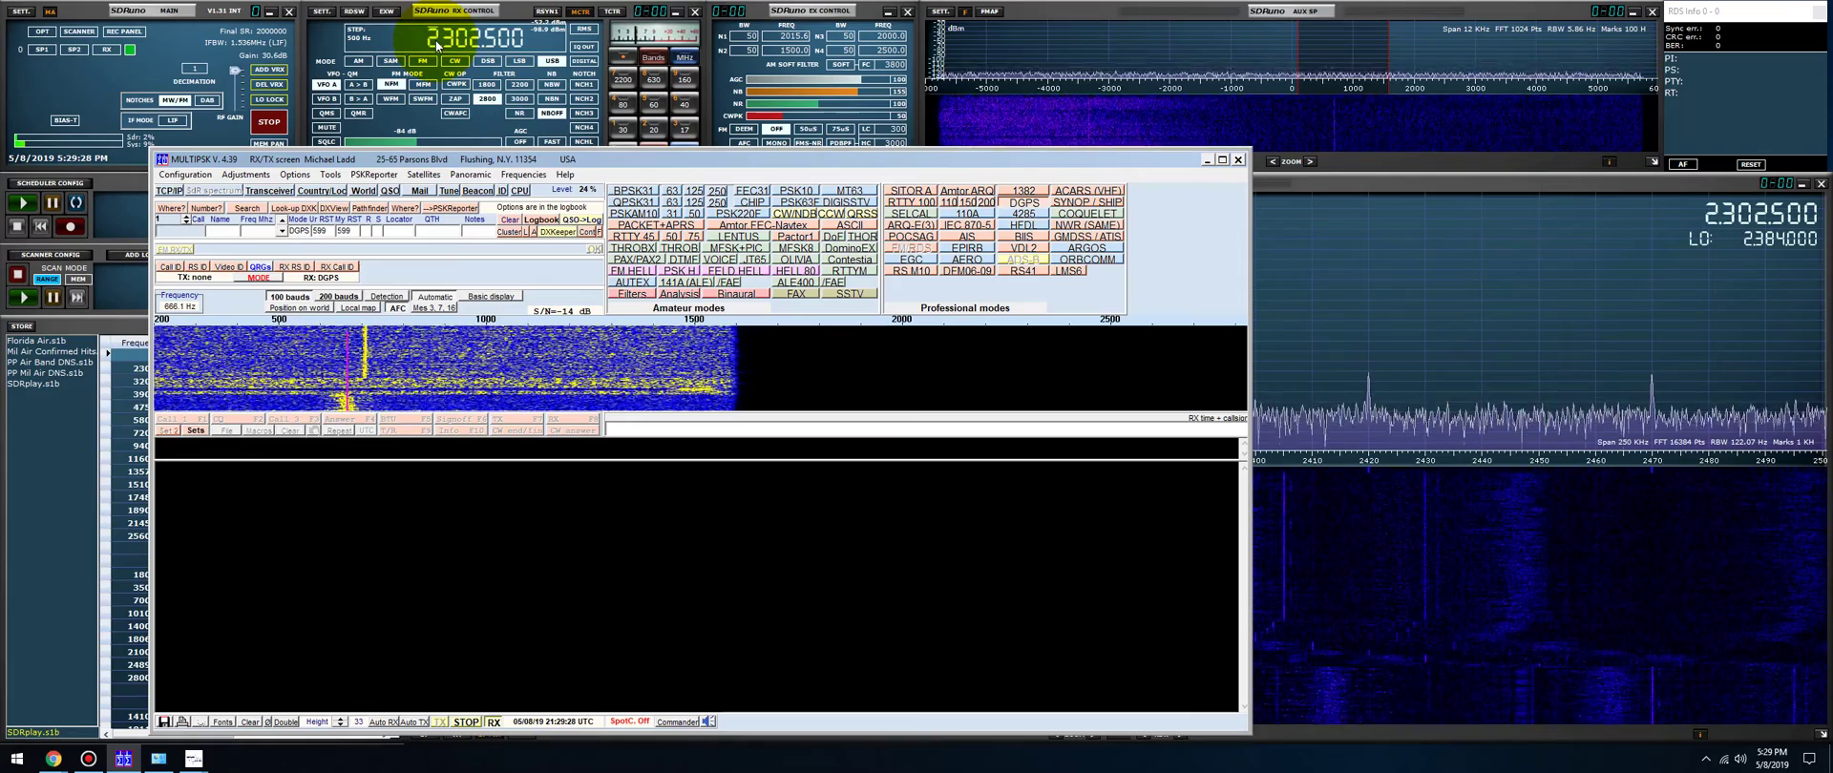
pyautogui.click(1204, 158)
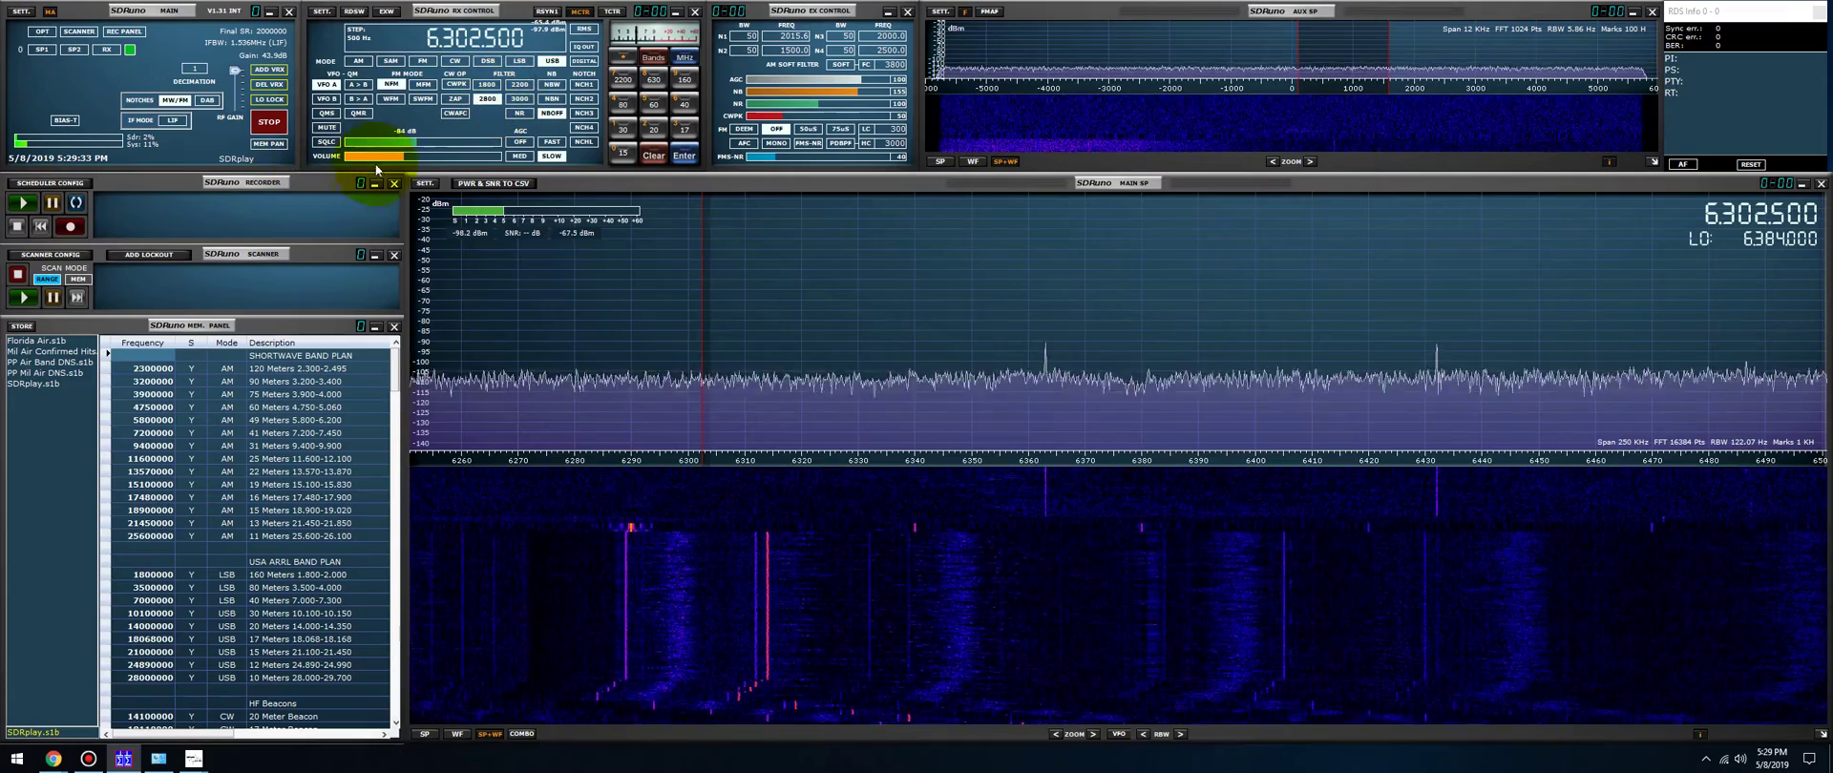
# Step: Tune the receiver to 6504 kHz and widen the main spectrum to a 2000 kHz span
pyautogui.scroll(2, 450, 41)
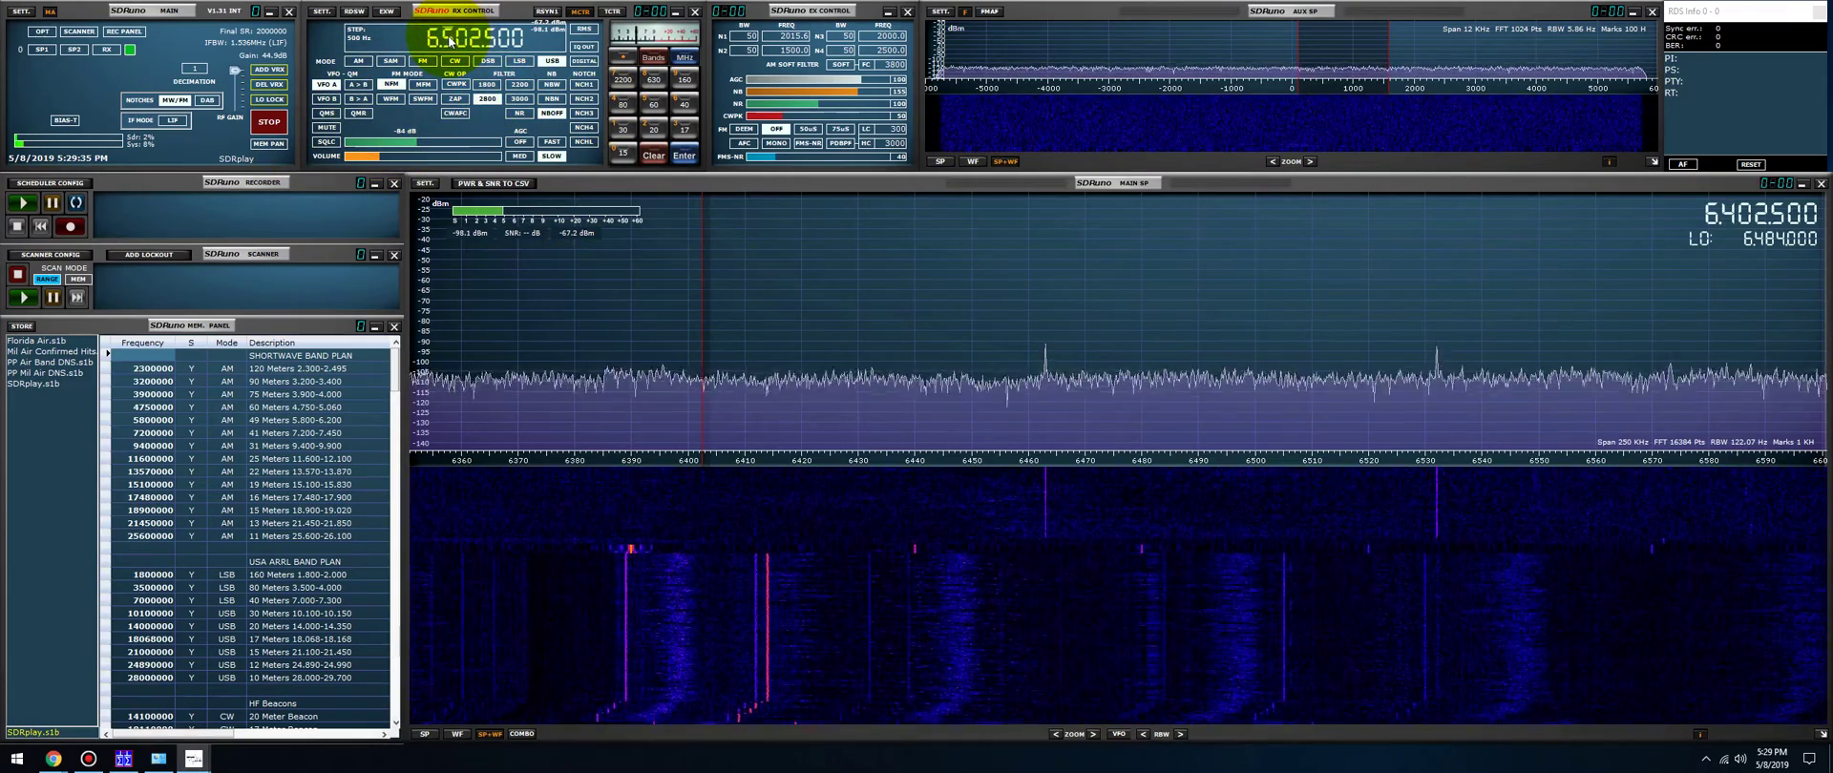
pyautogui.scroll(4, 477, 41)
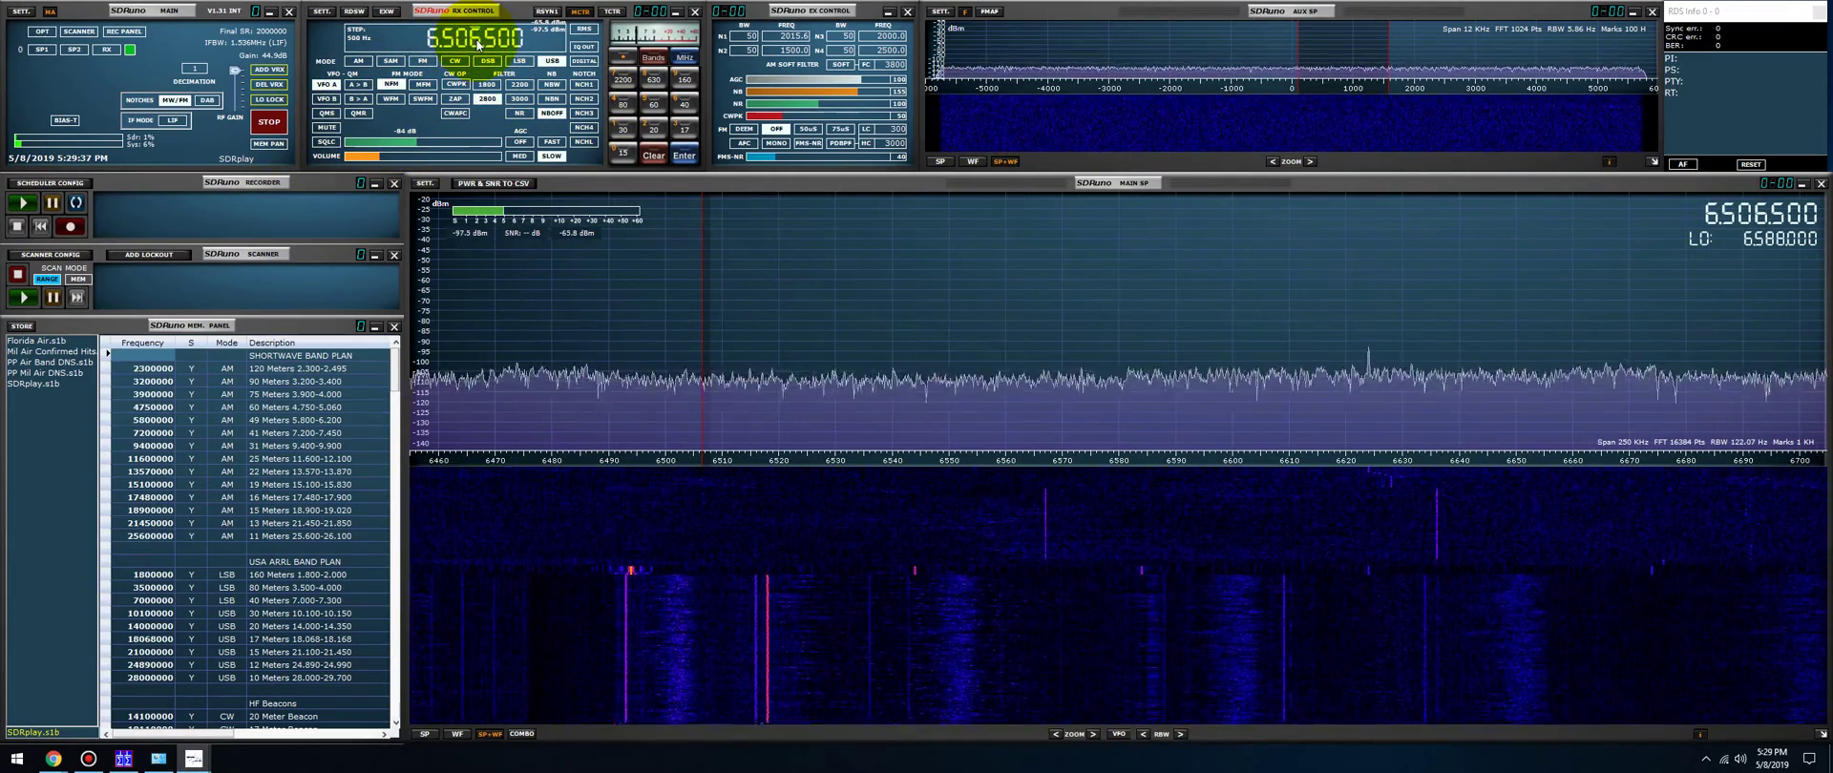
pyautogui.scroll(-6, 477, 43)
pyautogui.scroll(1, 477, 43)
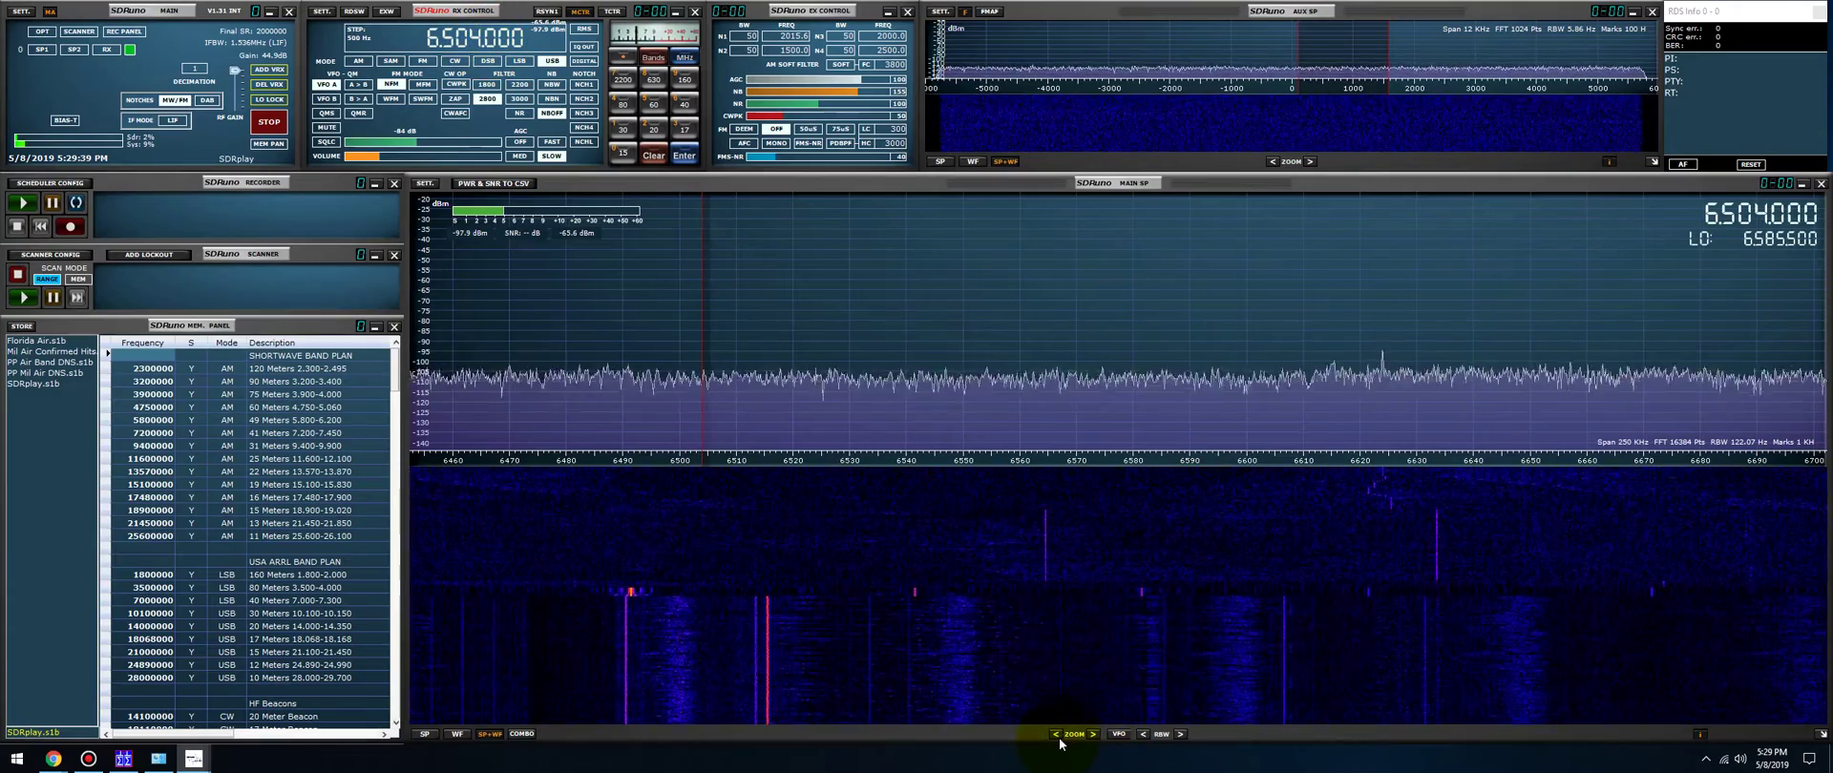
pyautogui.click(1055, 735)
pyautogui.click(1056, 735)
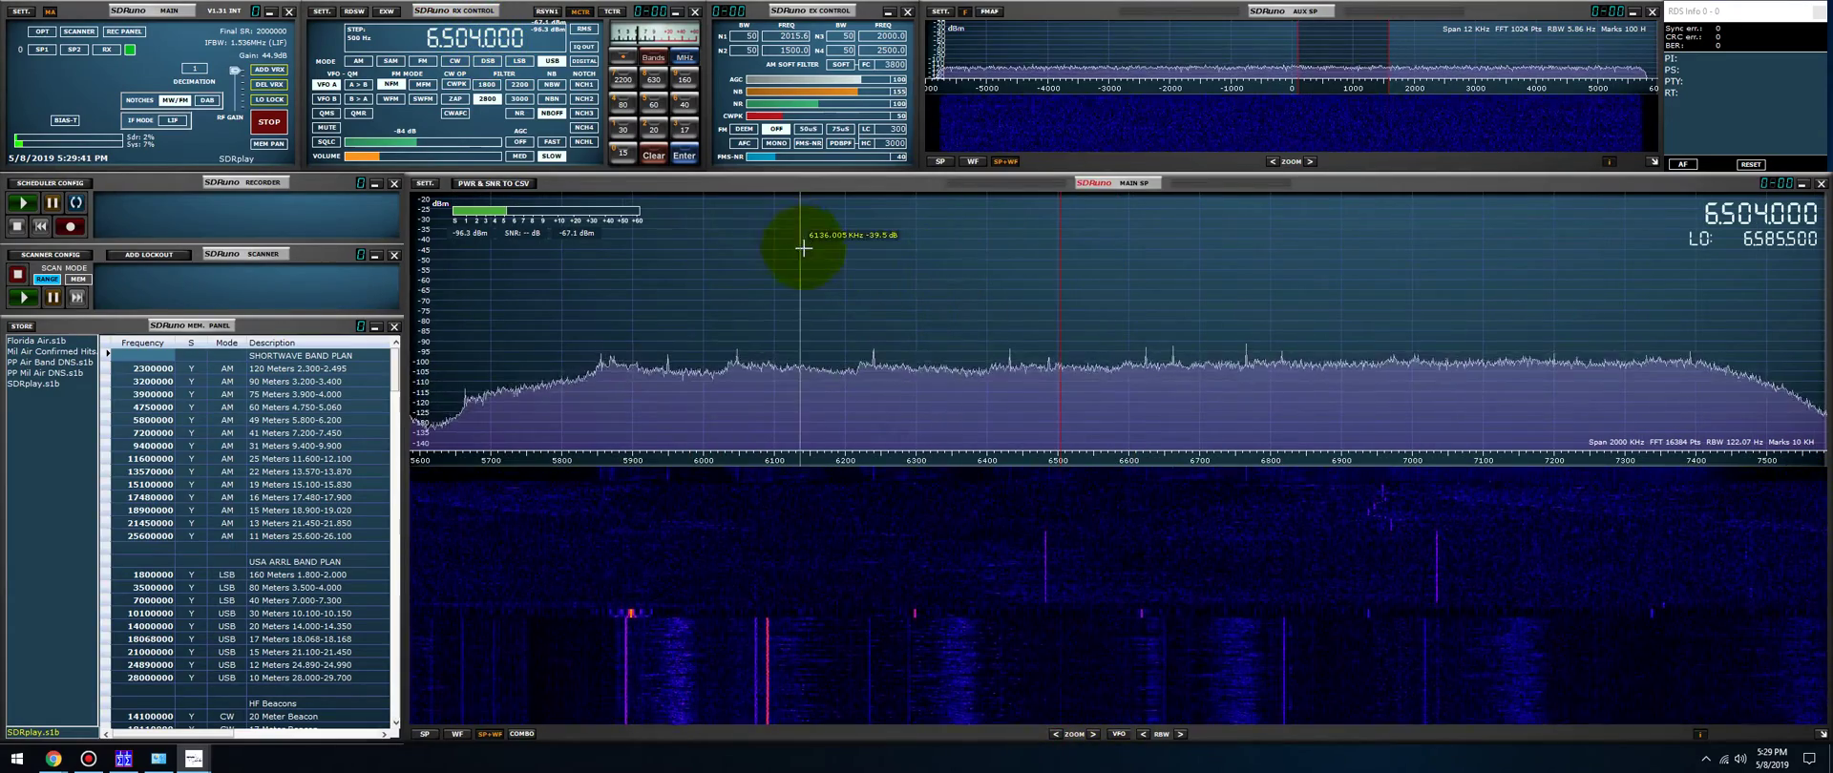
# Step: Tune the receiver up through the shortwave range to the signal at 8763.5 kHz
pyautogui.click(445, 38)
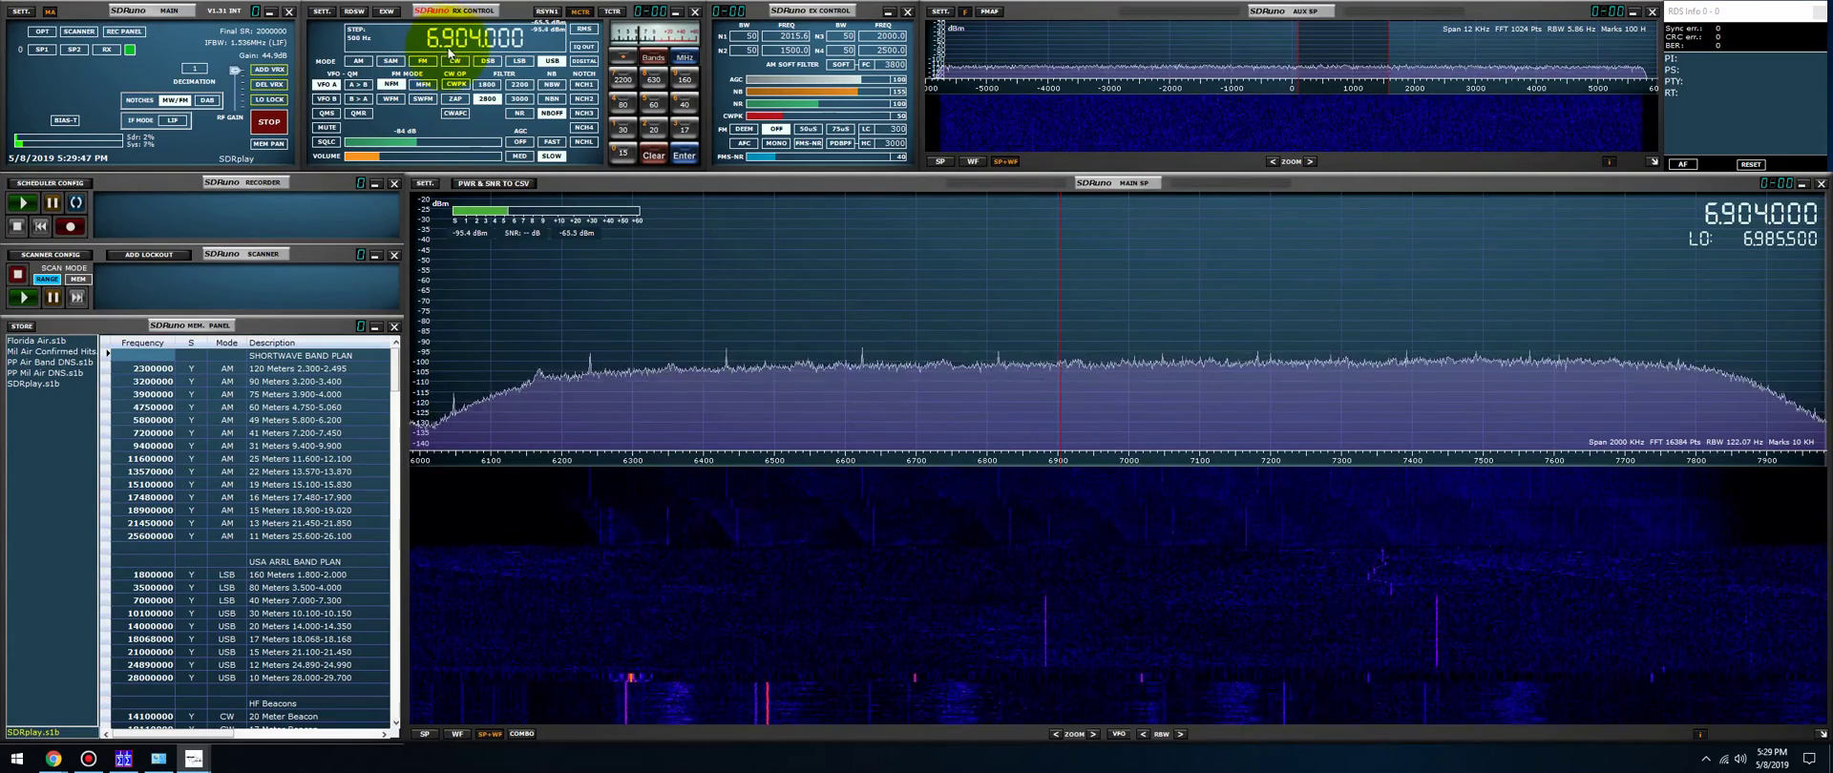
pyautogui.scroll(2, 448, 43)
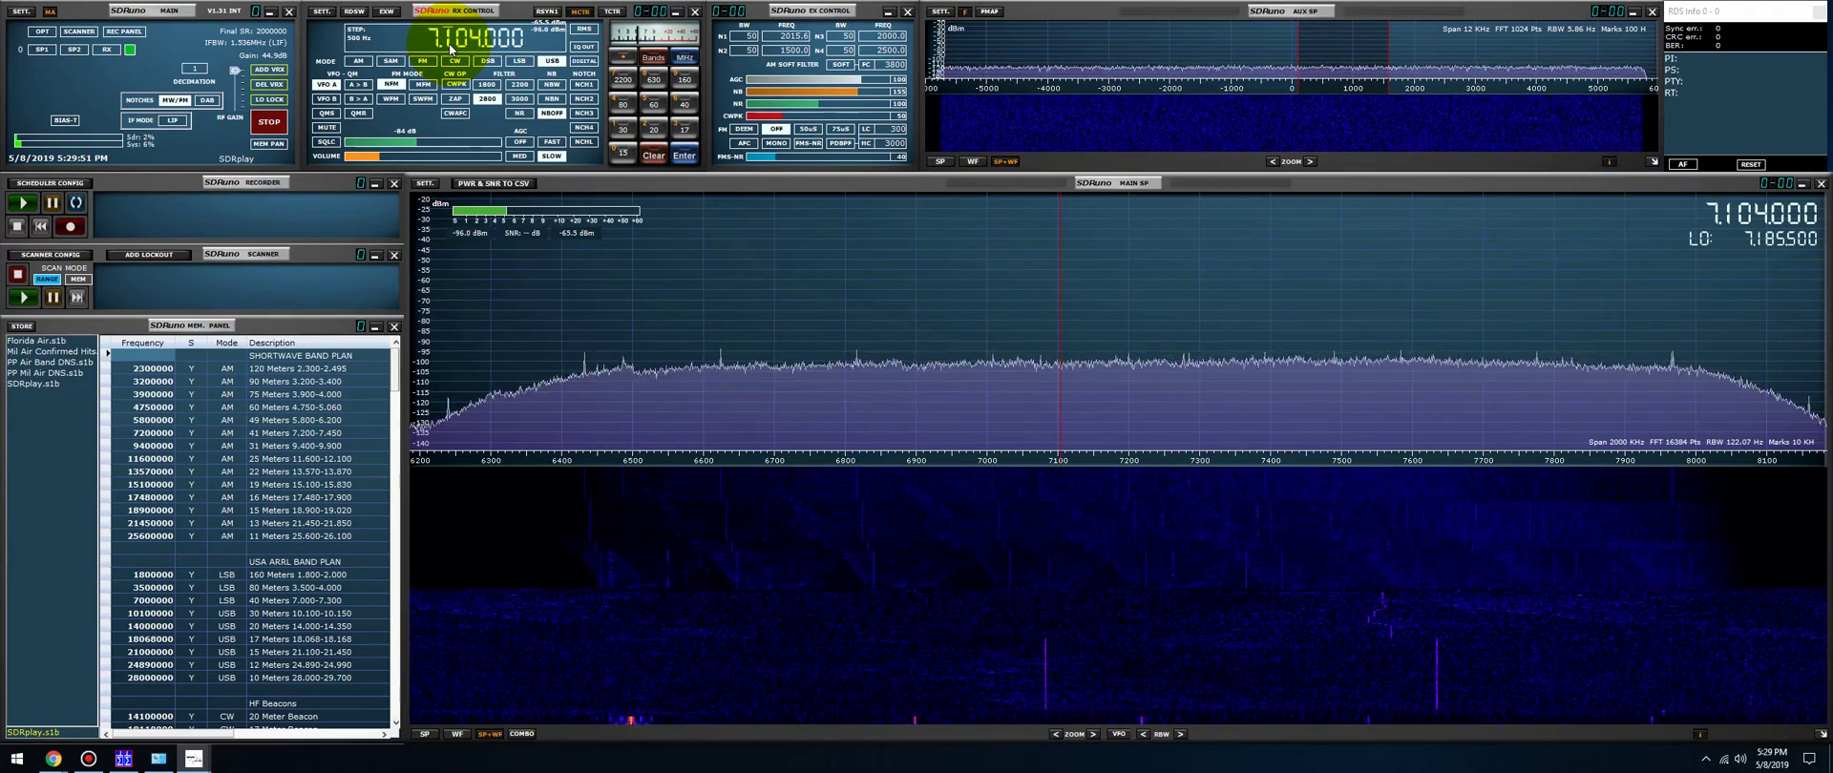
pyautogui.scroll(2, 449, 43)
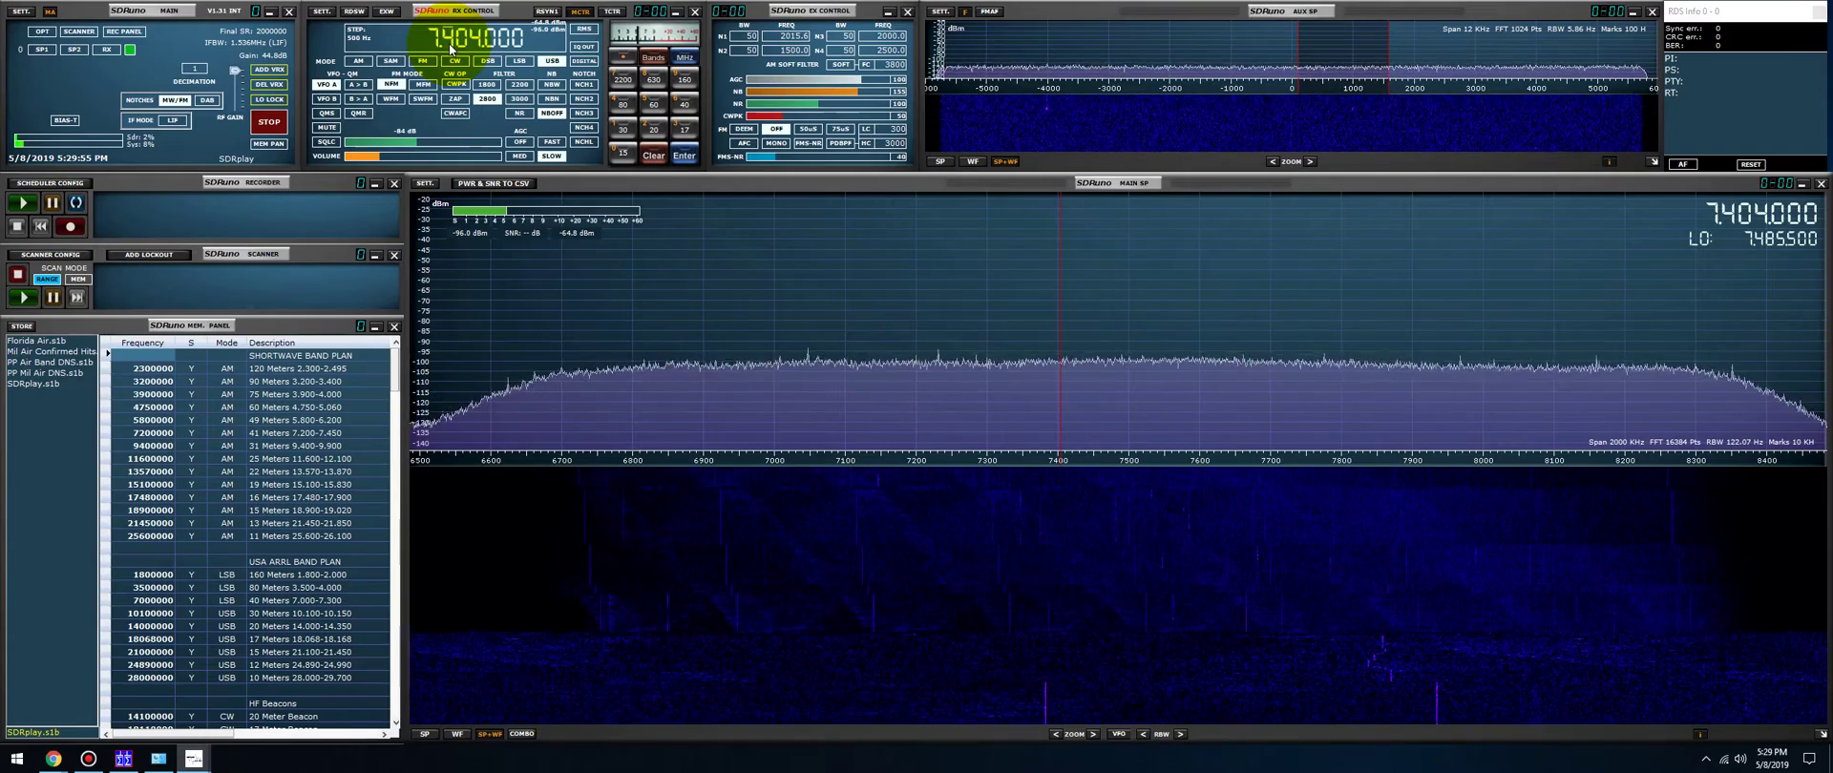
pyautogui.scroll(7, 449, 43)
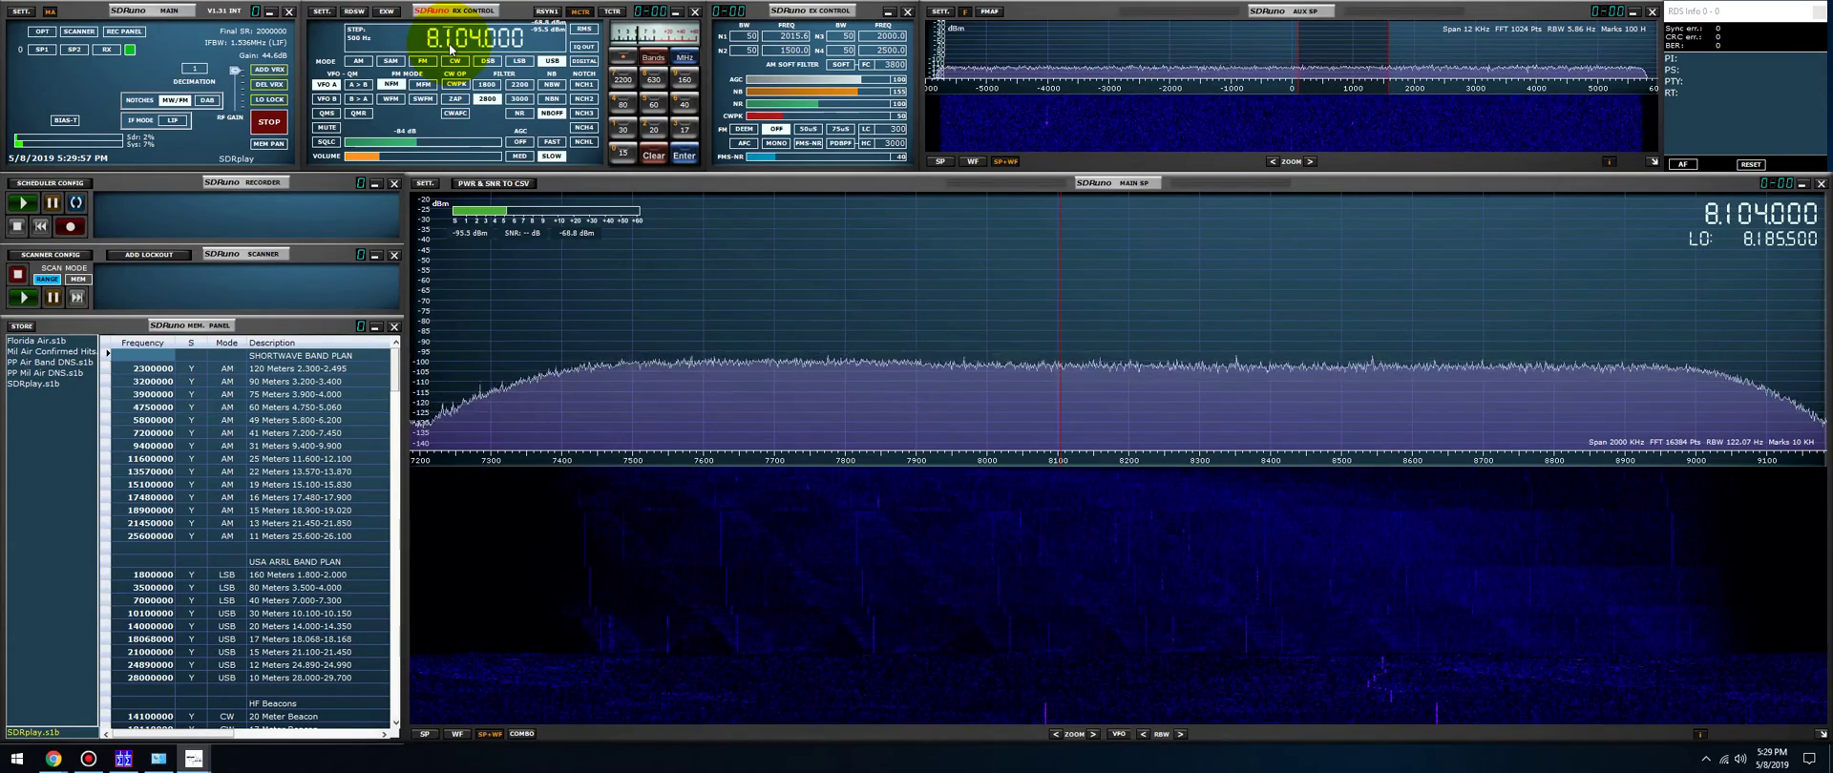
pyautogui.scroll(1, 449, 43)
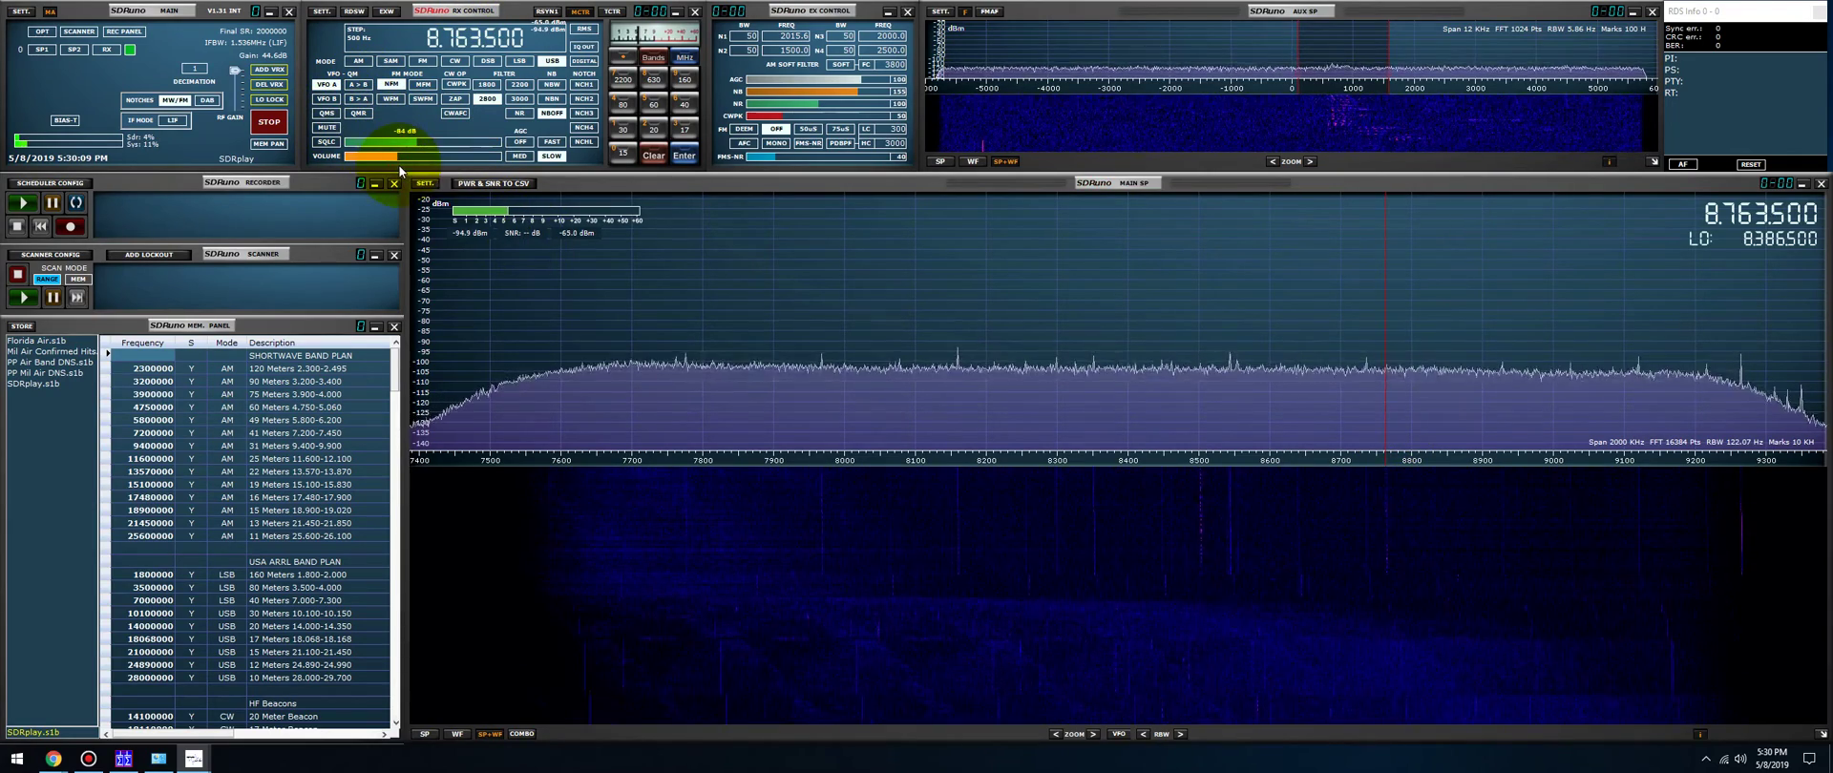
# Step: Tune the receiver through 8504.5 and 10181.5 kHz up to 11391 kHz, viewed in a 1000 kHz span
pyautogui.scroll(1, 475, 167)
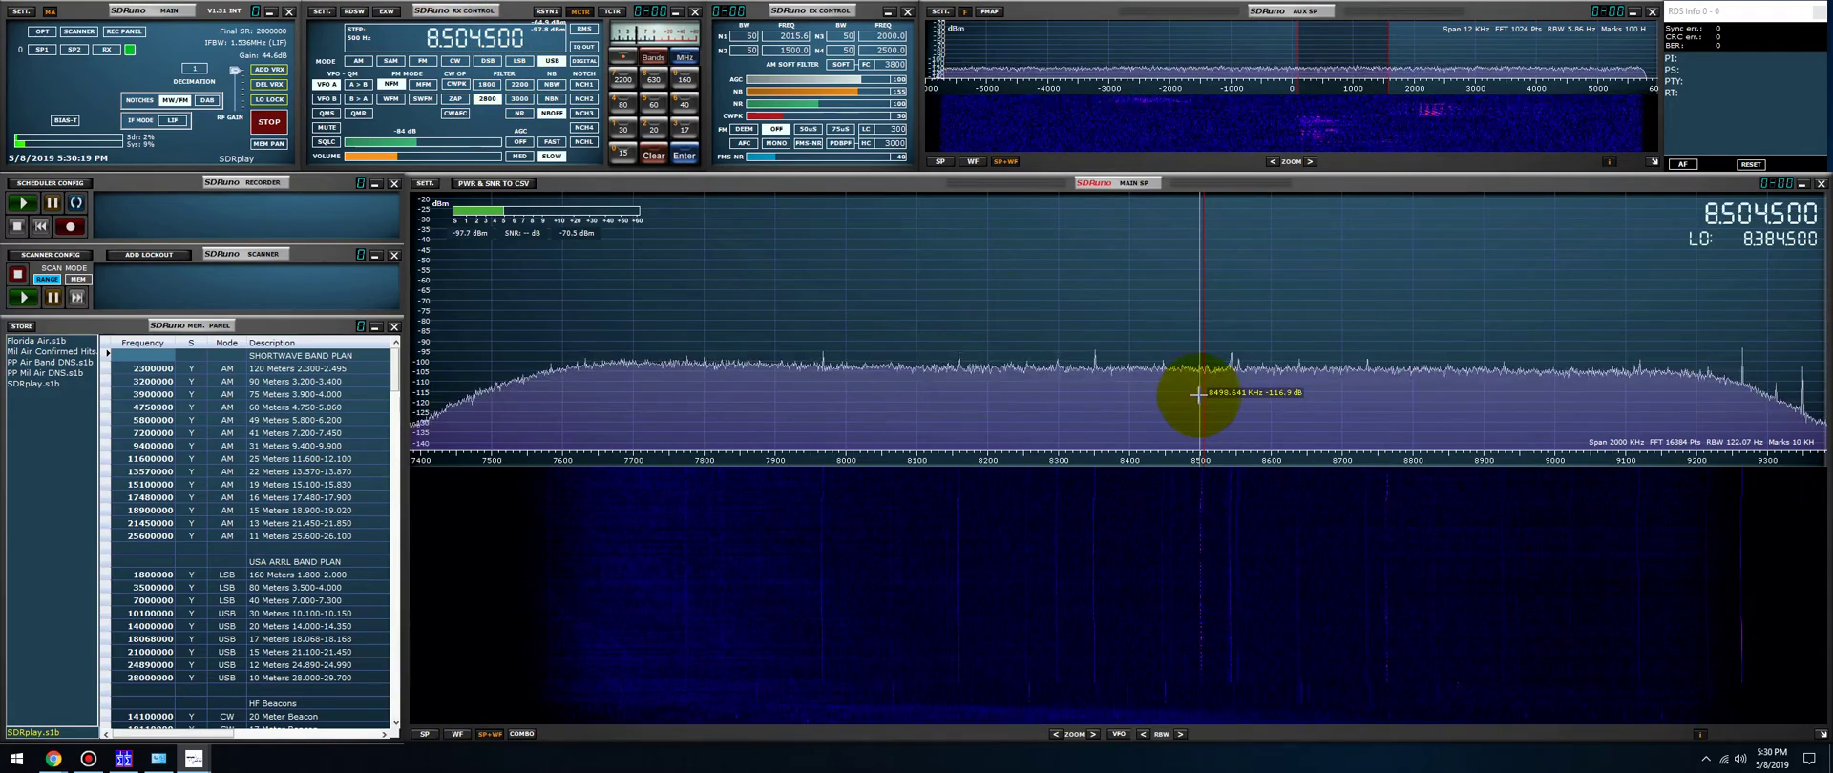
pyautogui.scroll(-1, 477, 39)
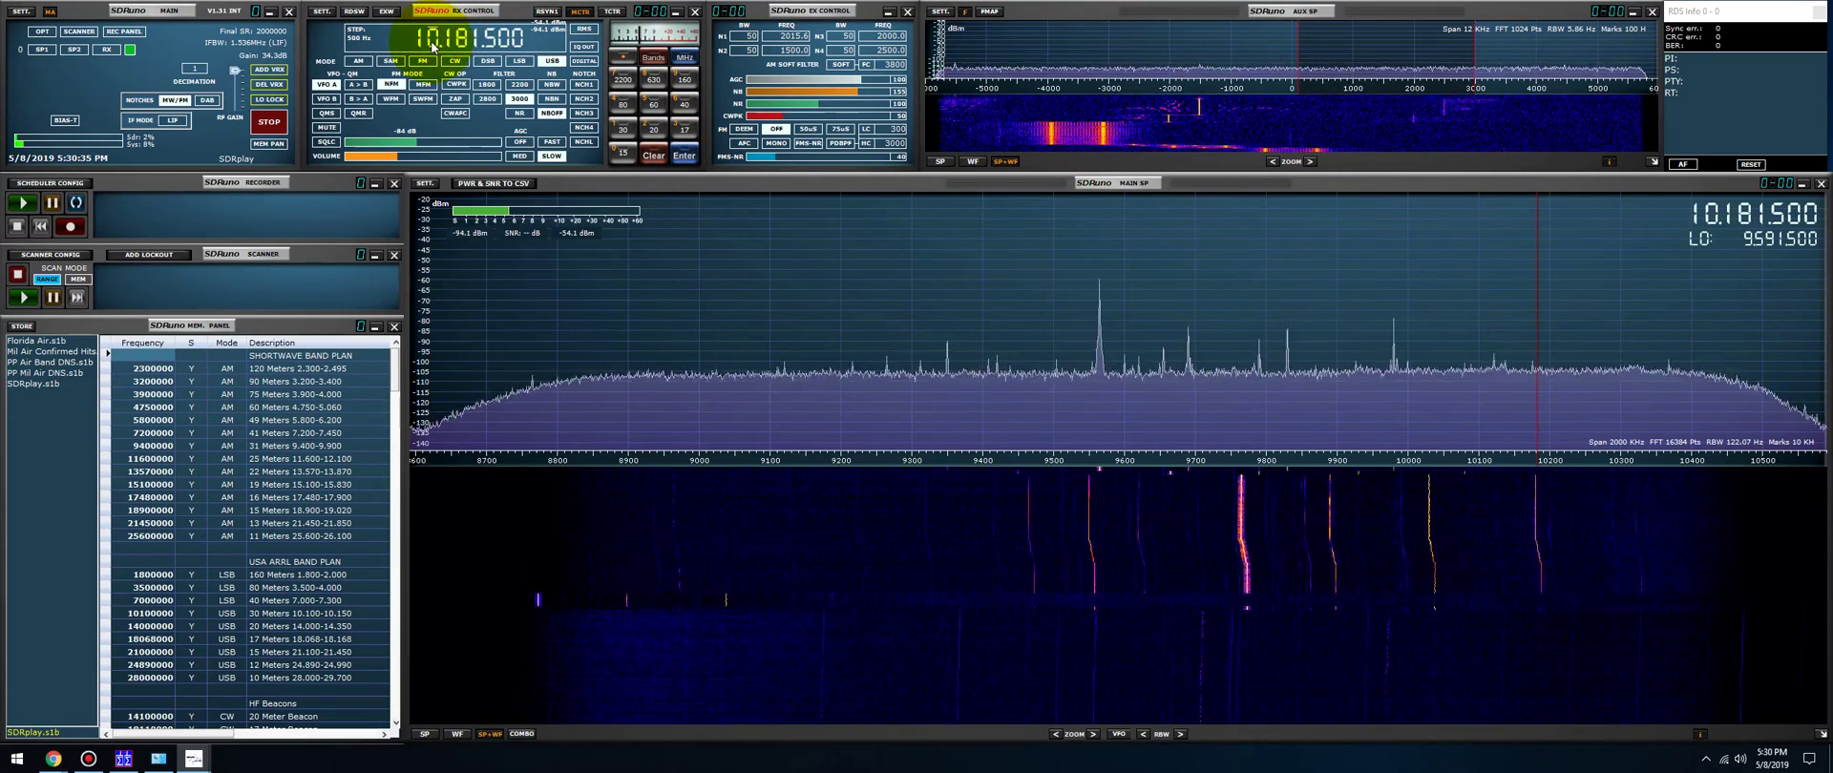
pyautogui.scroll(2, 431, 42)
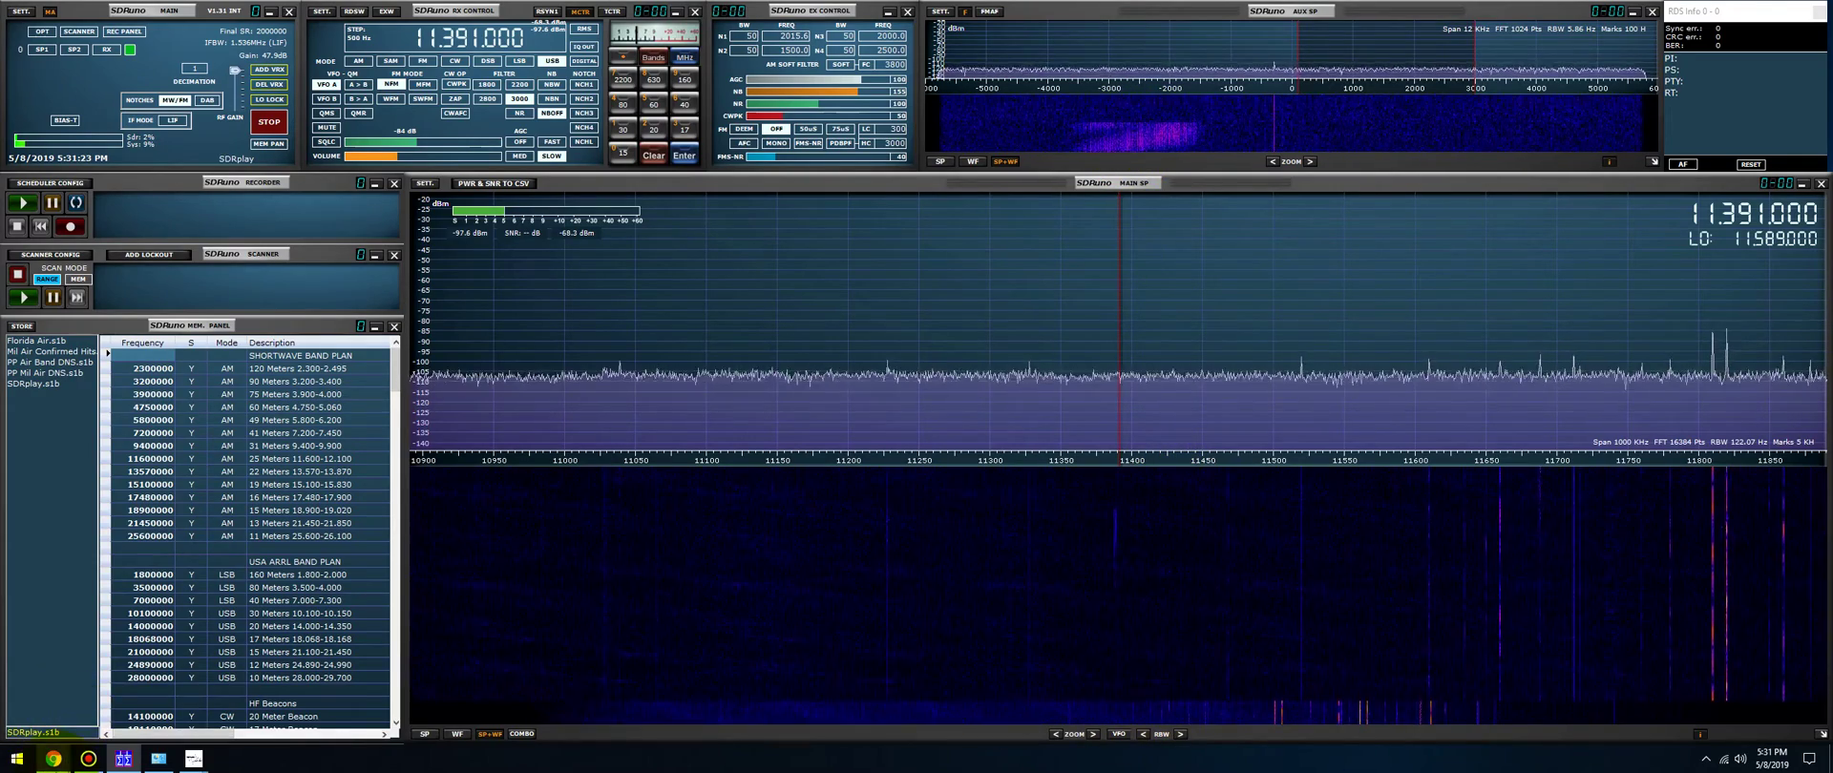
# Step: Switch to a new Chrome window and search Google for "hfdl"
pyautogui.rightClick(45, 762)
pyautogui.click(63, 685)
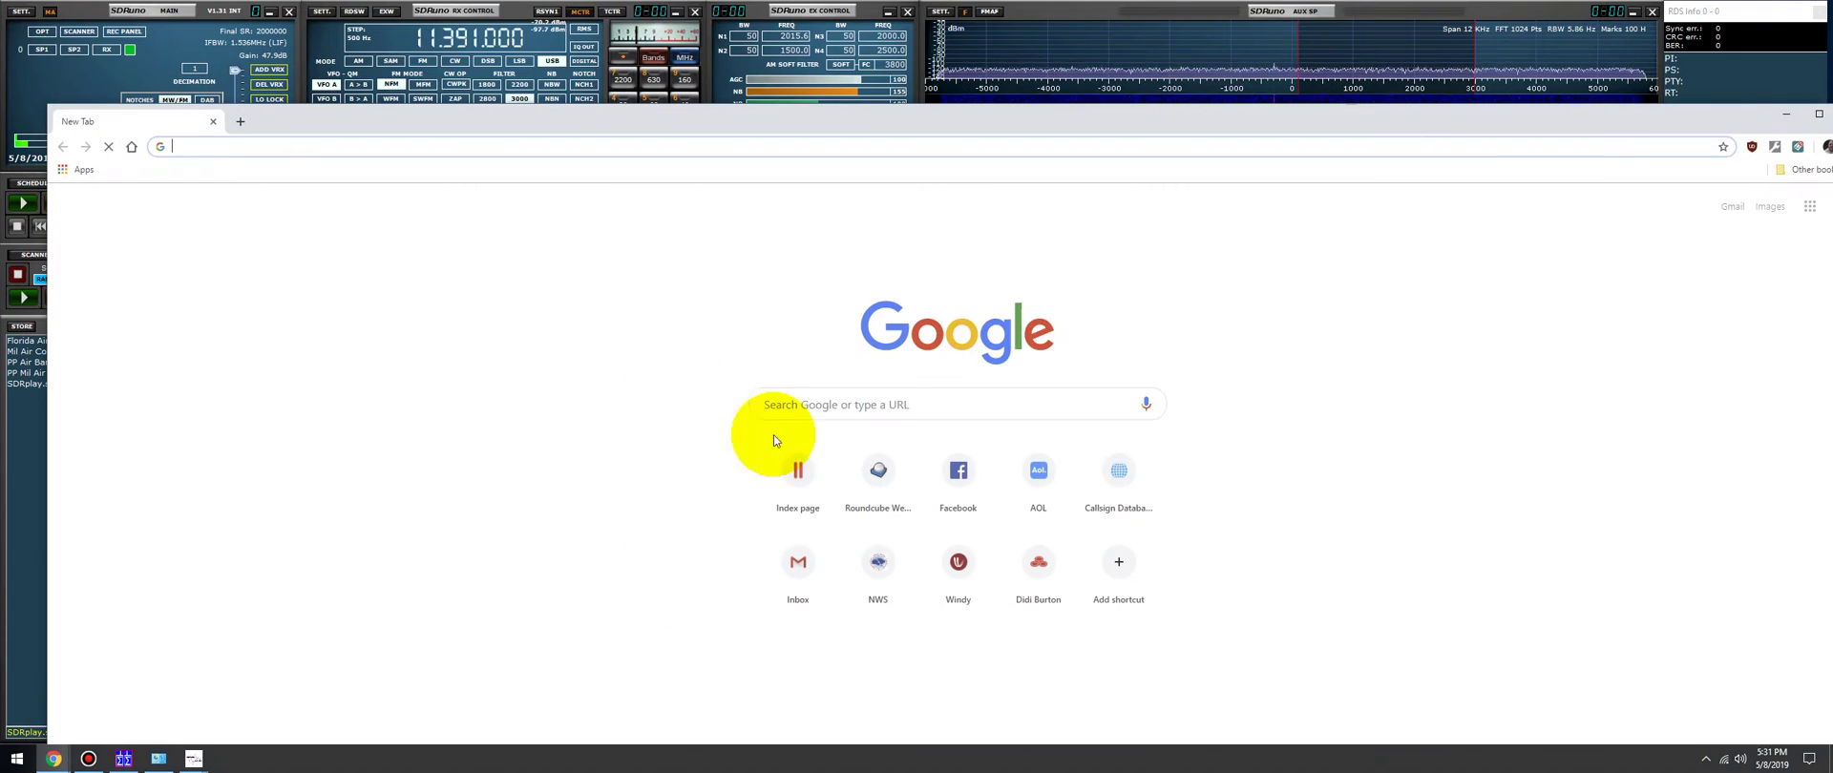
pyautogui.click(807, 413)
pyautogui.write('hfdl')
pyautogui.press('Return')
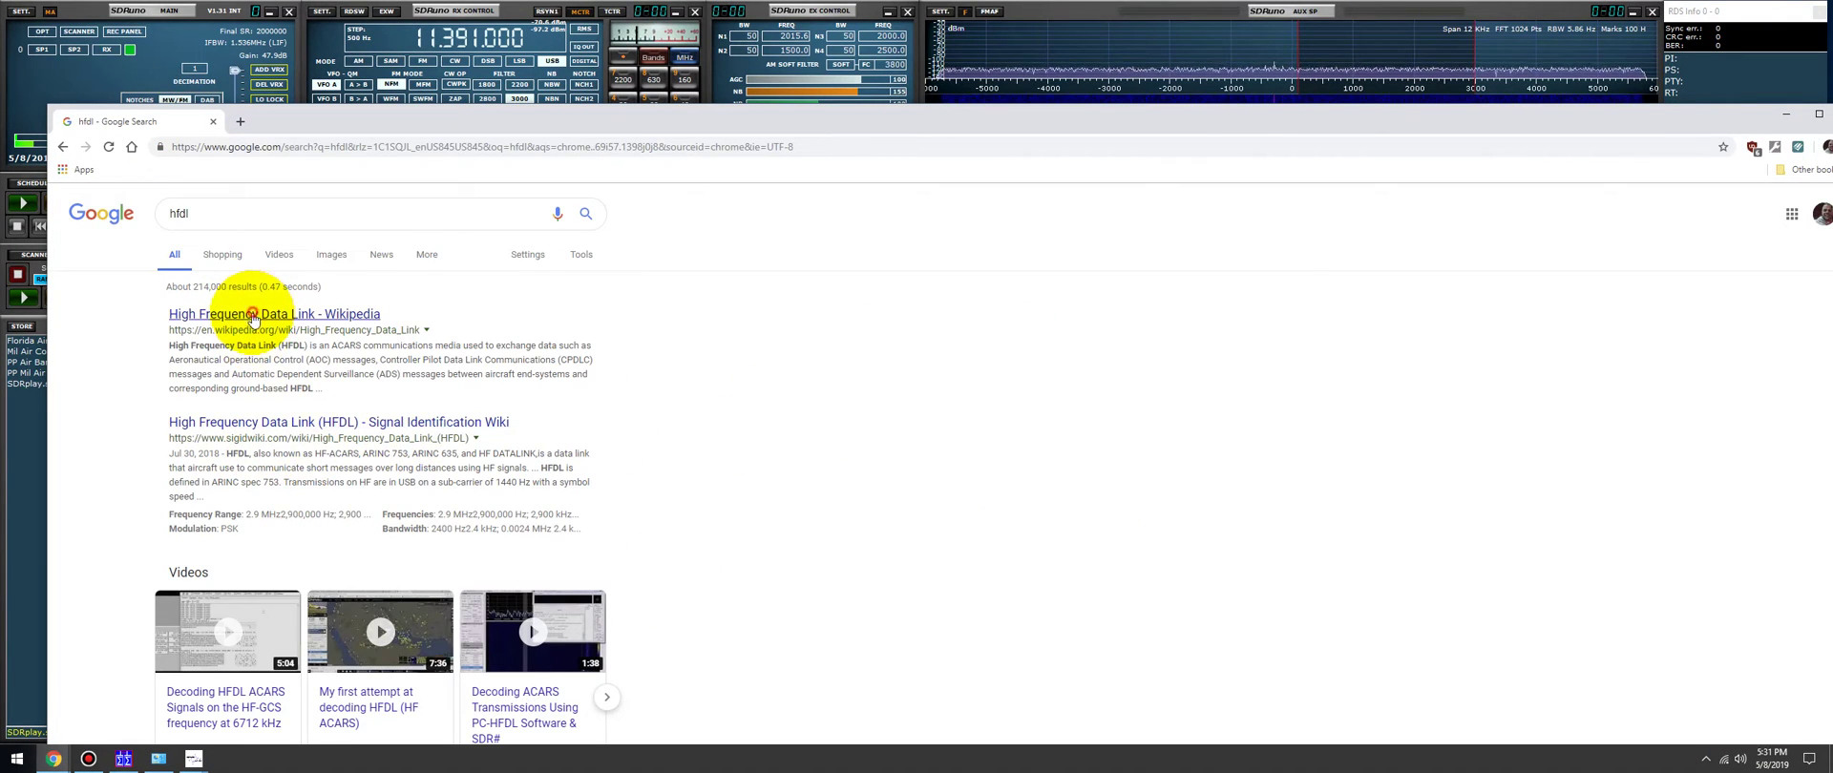
# Step: Open the Wikipedia article on High Frequency Data Link and look through its sections for ground station information
pyautogui.click(253, 318)
pyautogui.scroll(-3, 381, 458)
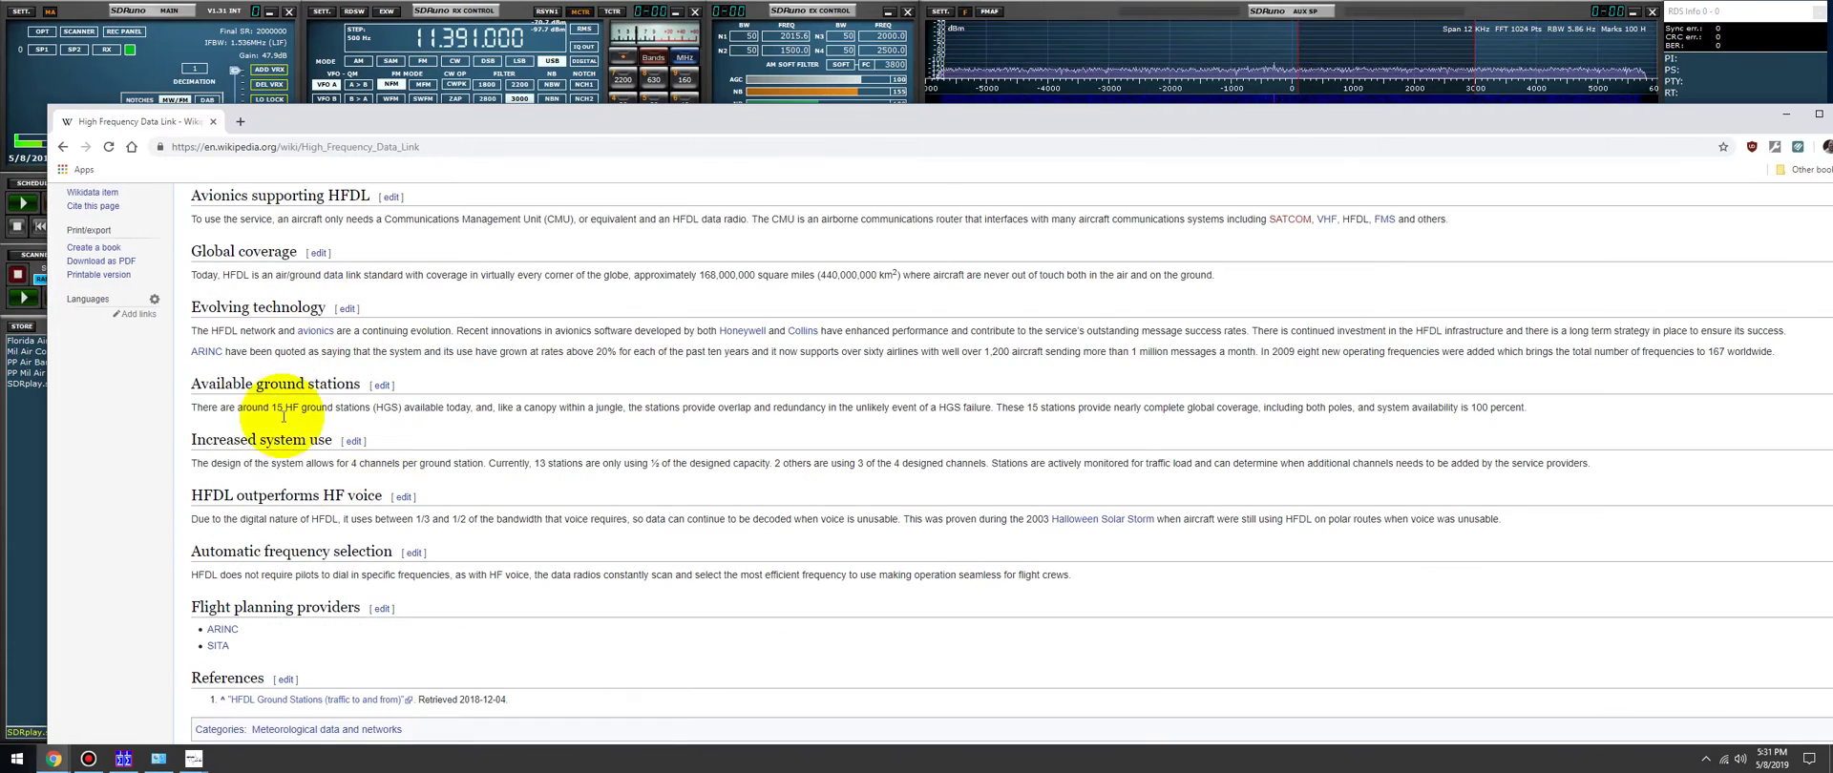
pyautogui.scroll(-1, 277, 477)
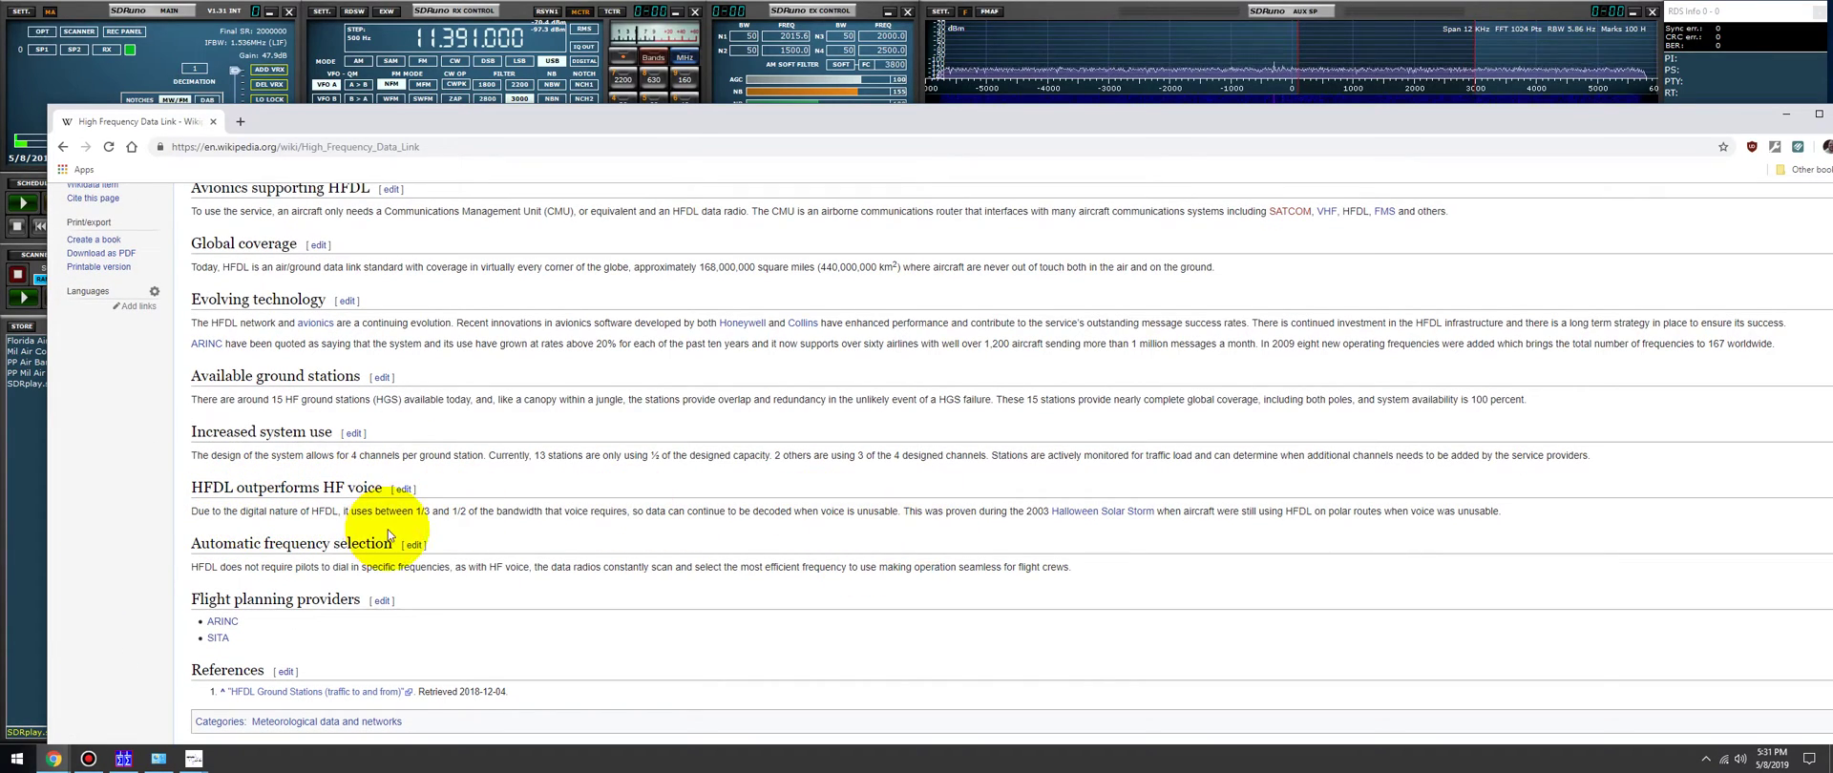
pyautogui.scroll(5, 344, 601)
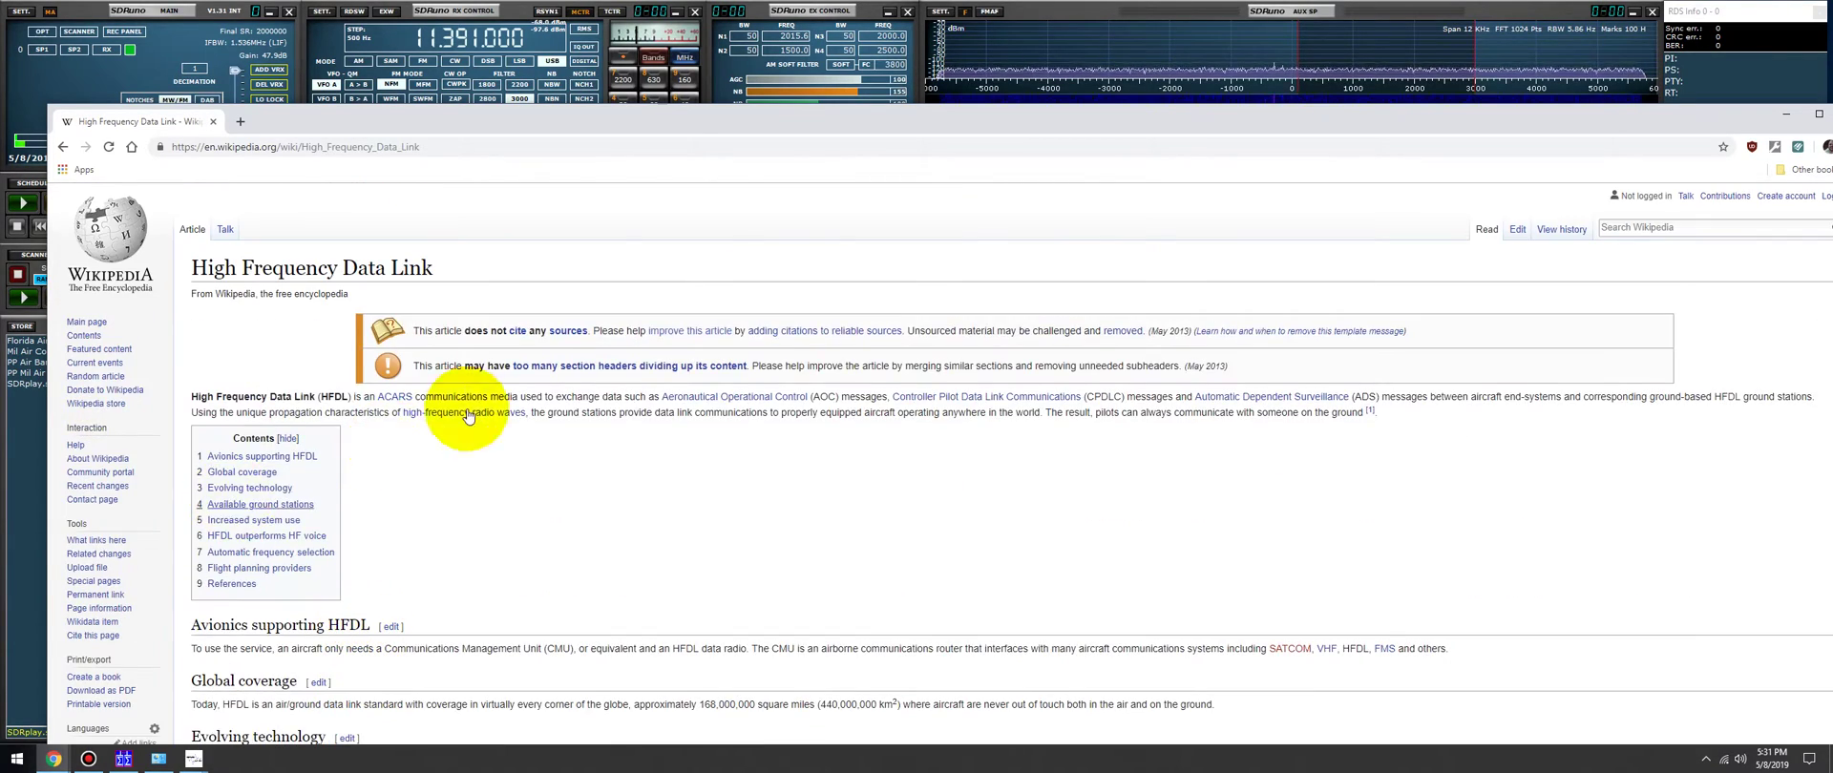
# Step: Return to the Google results and search for "hfdl frequencies"
pyautogui.hotkey('alt', 'Left')
pyautogui.click(273, 214)
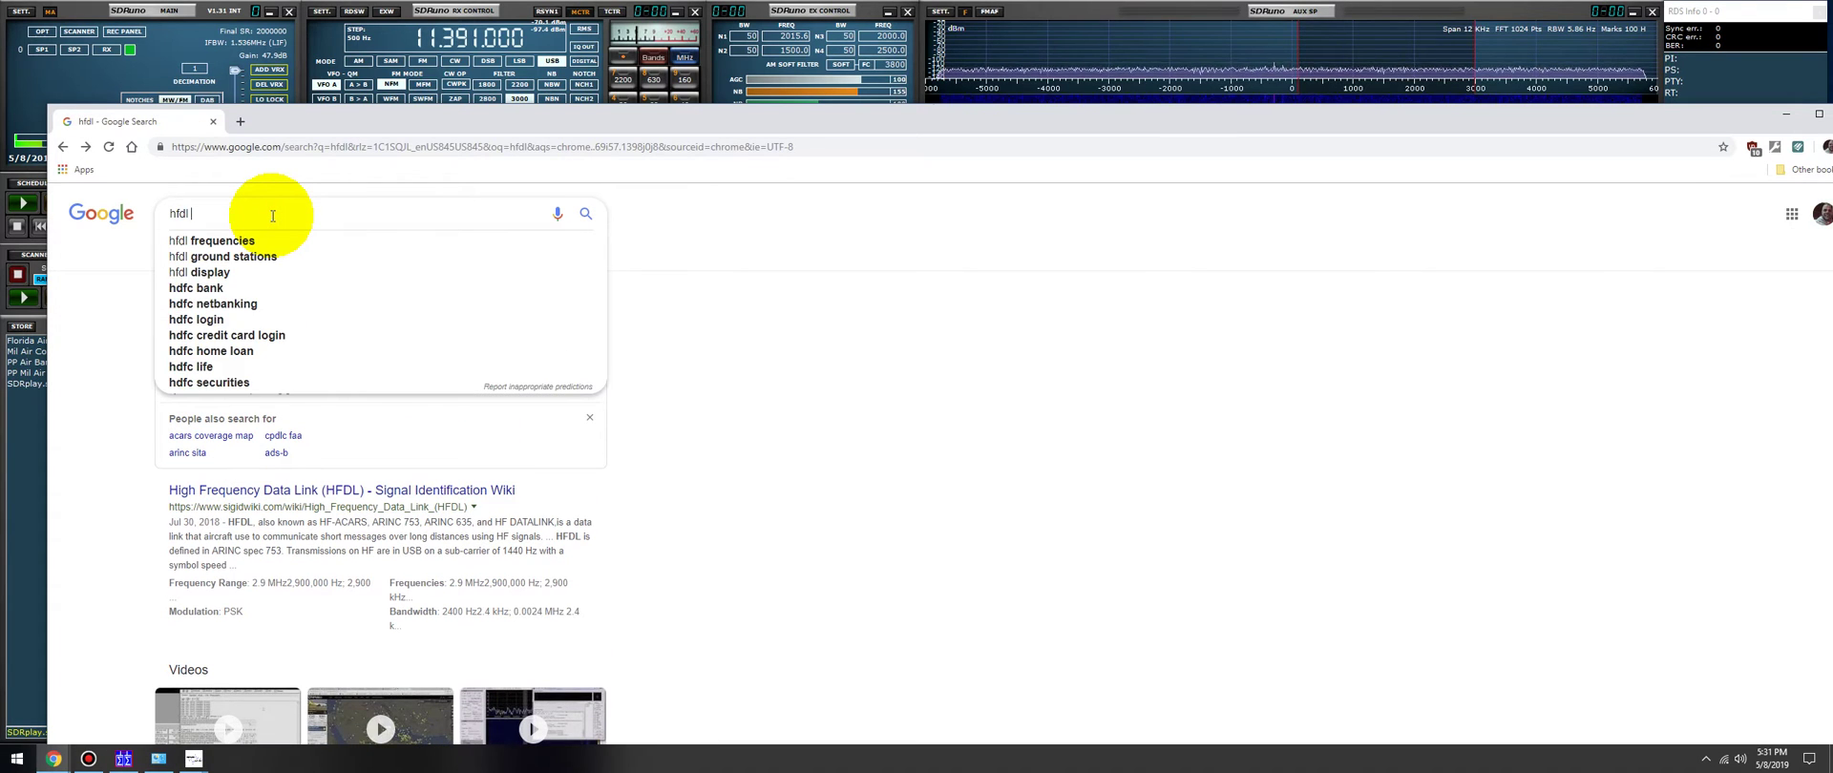
pyautogui.write('fre')
pyautogui.press('Down')
pyautogui.press('Return')
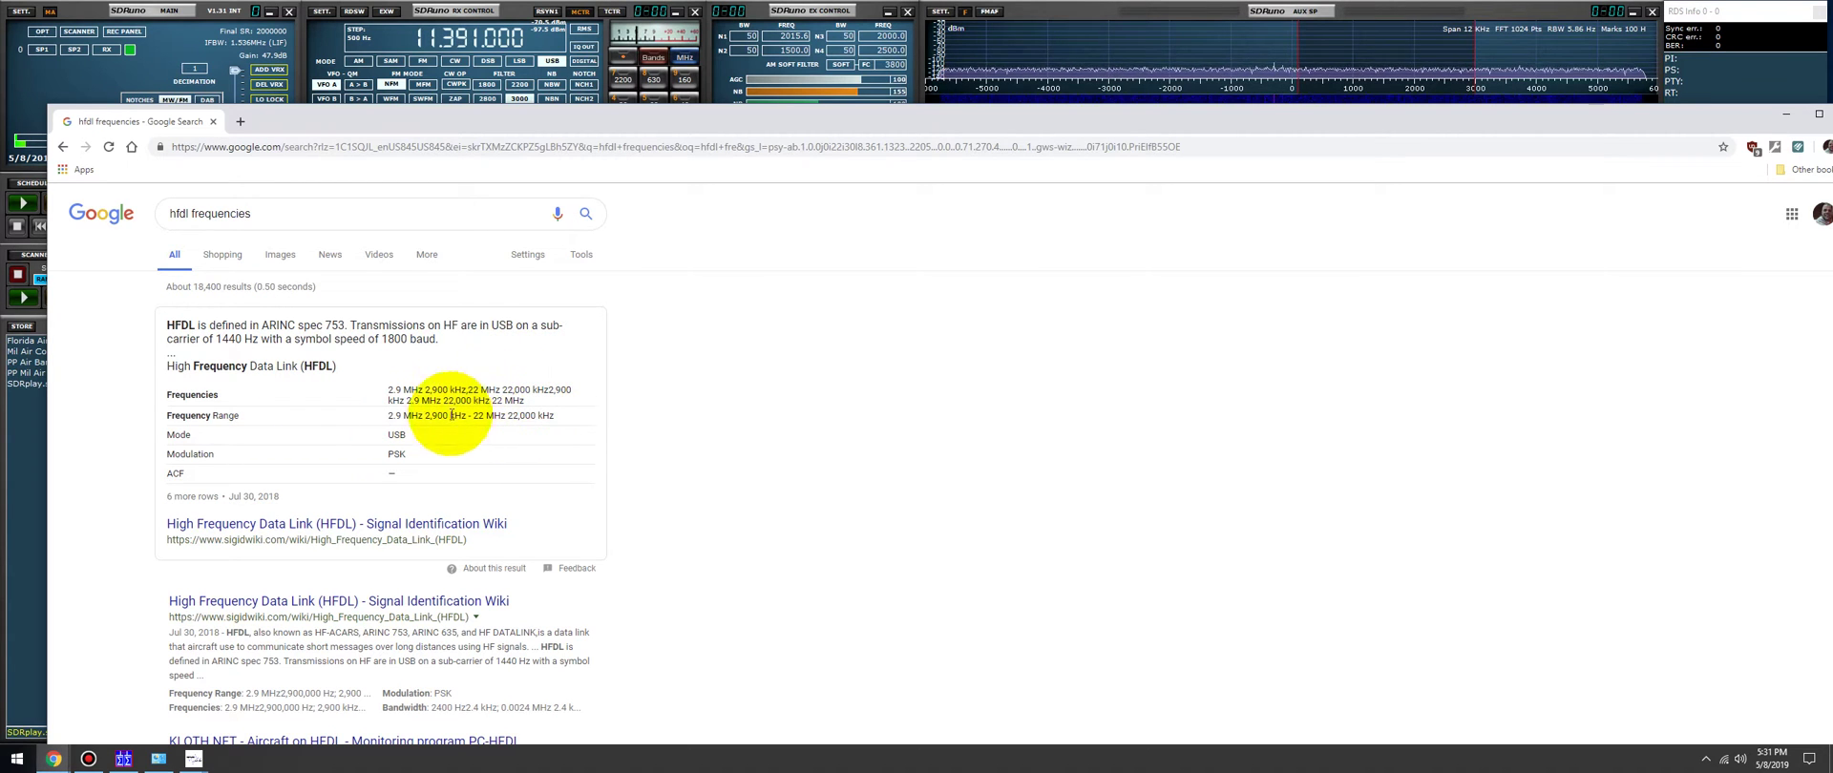
# Step: Open the Signal Identification Wiki page on HFDL and look through its samples, decoding software and additional links
pyautogui.scroll(-2, 306, 611)
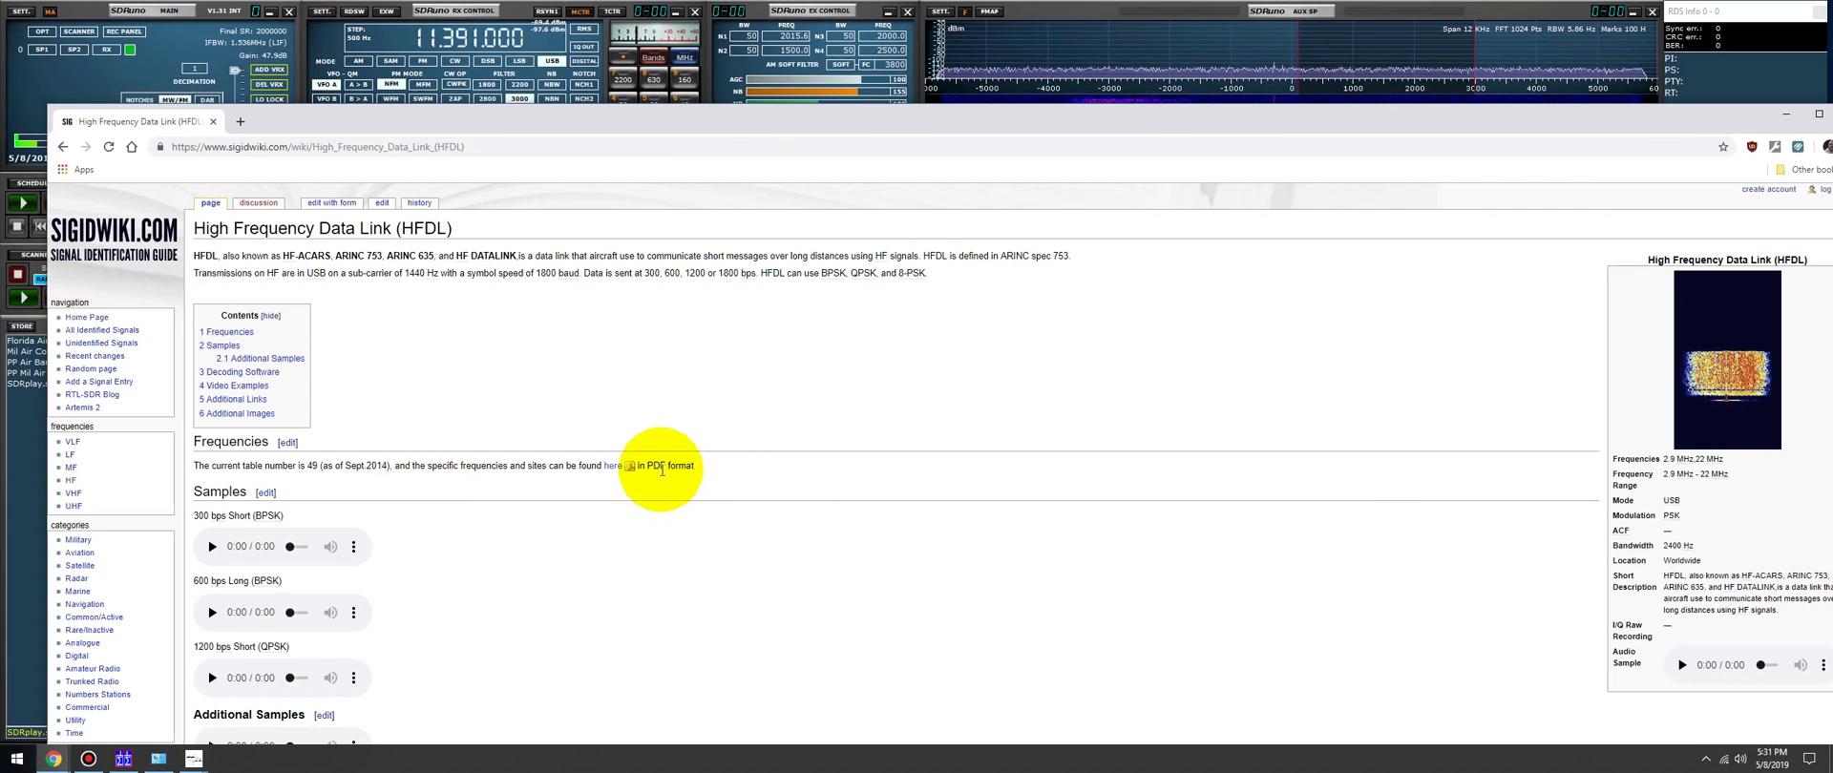
pyautogui.scroll(-10, 618, 453)
pyautogui.scroll(3, 255, 376)
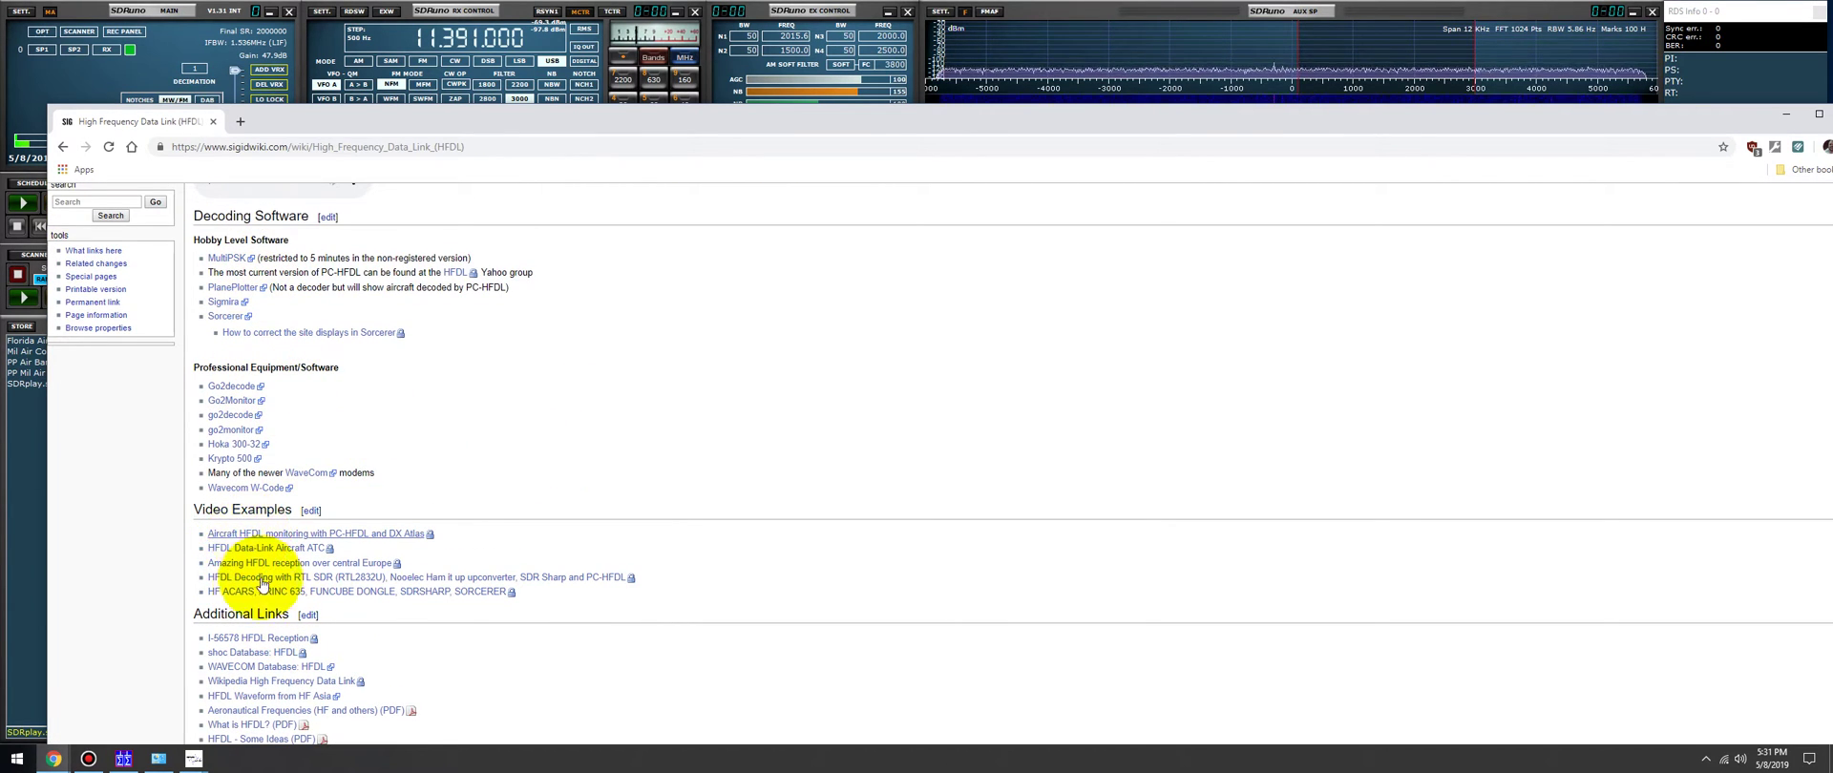
pyautogui.scroll(2, 267, 534)
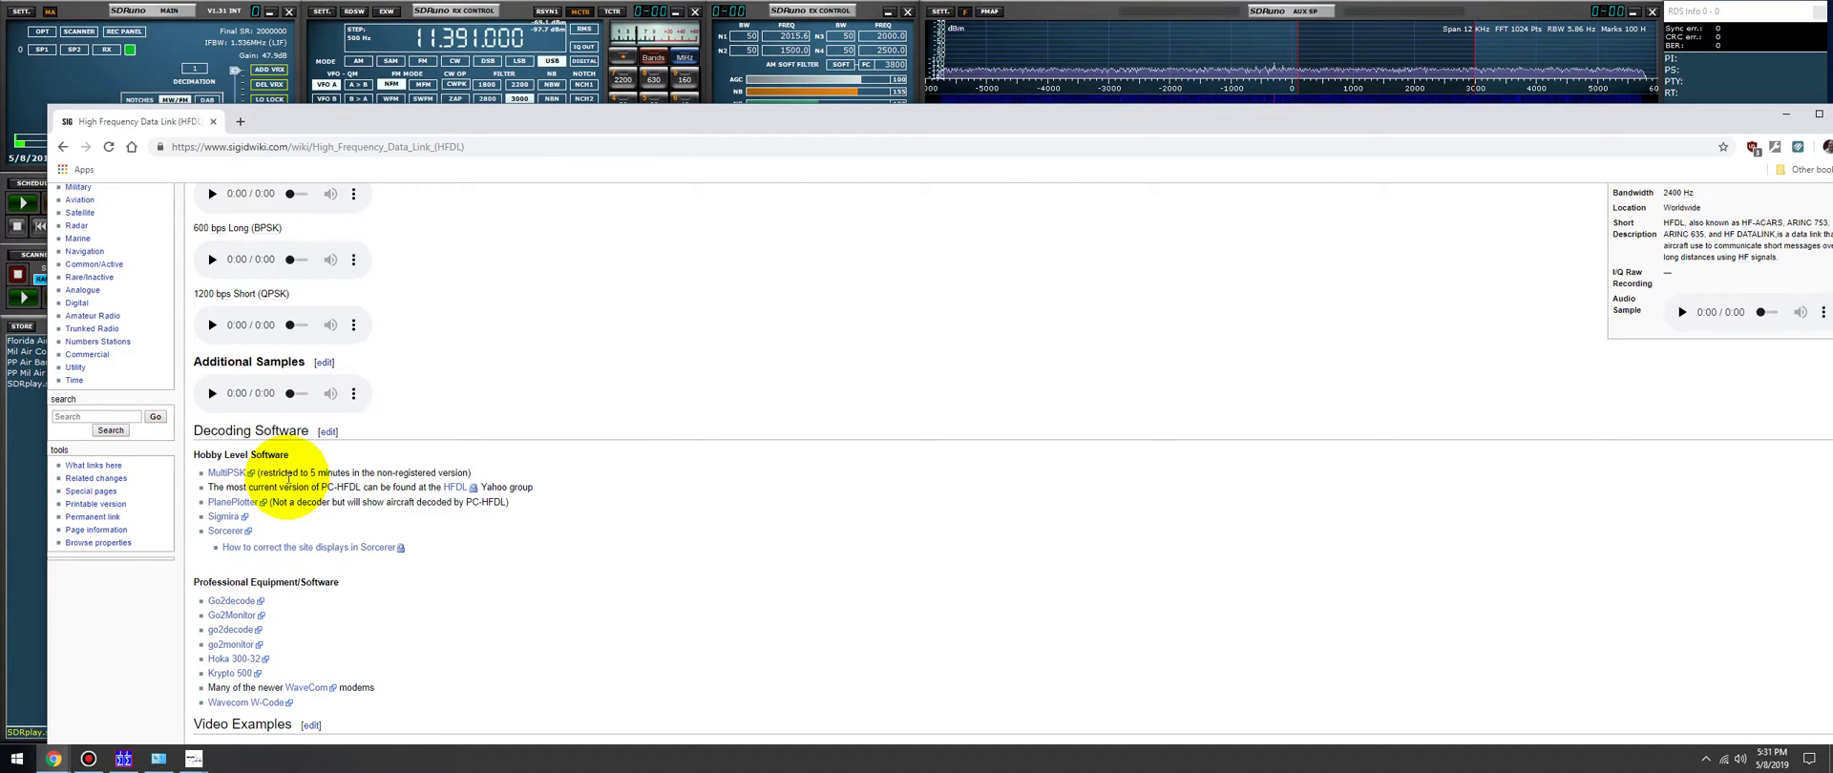
# Step: Open What-Is-HFDL.pdf and read through the decoding, stations and sample message sections
pyautogui.hotkey('alt', 'Left')
pyautogui.scroll(-3, 287, 477)
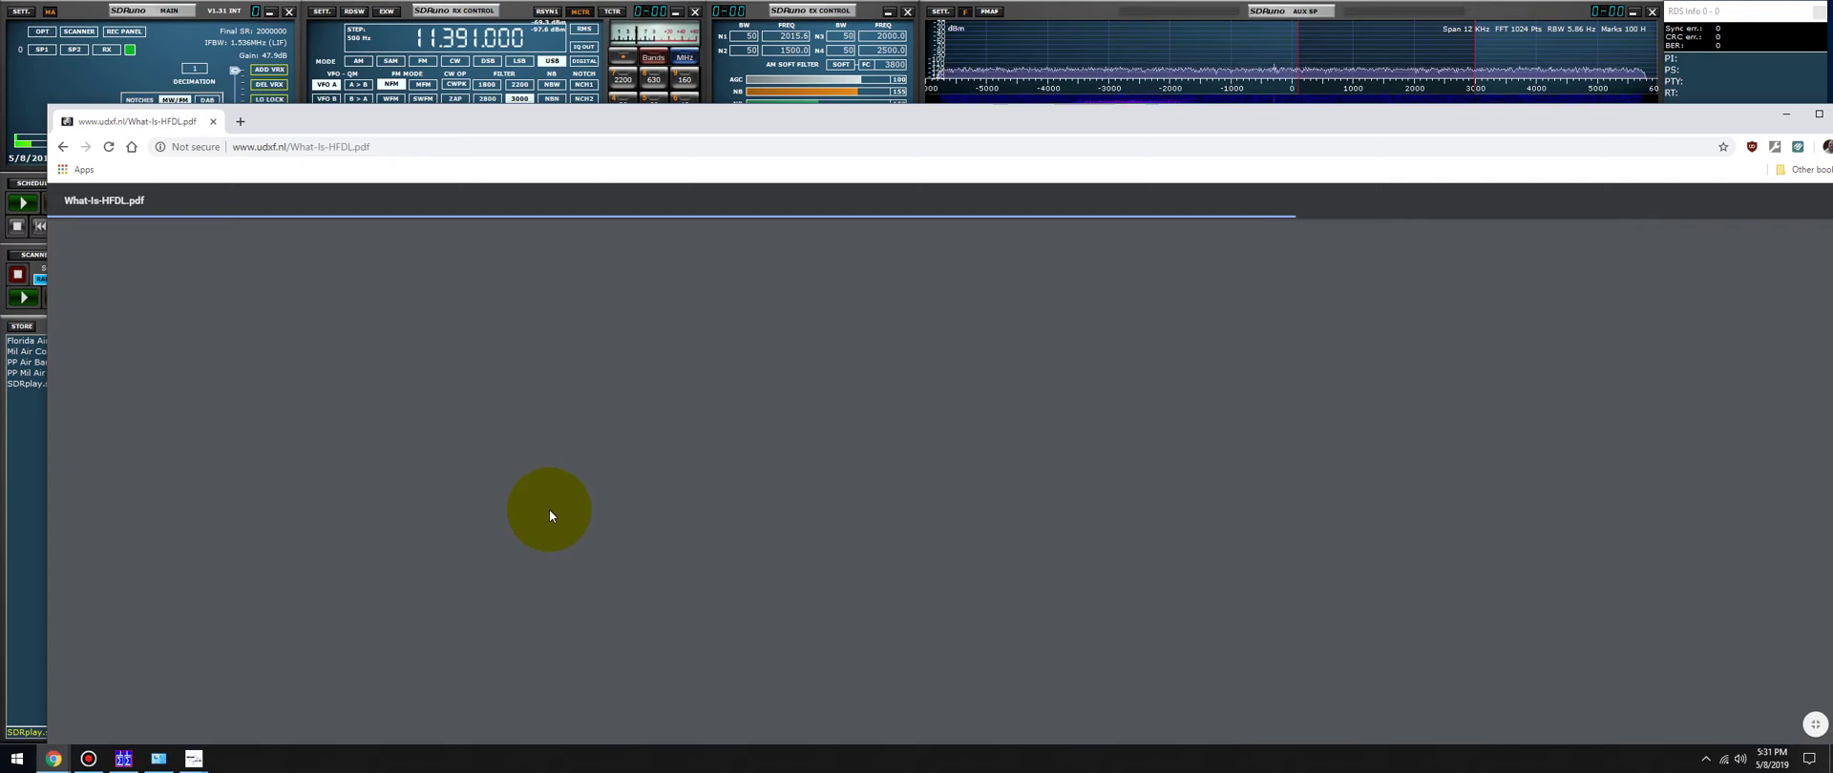
pyautogui.scroll(-20, 778, 514)
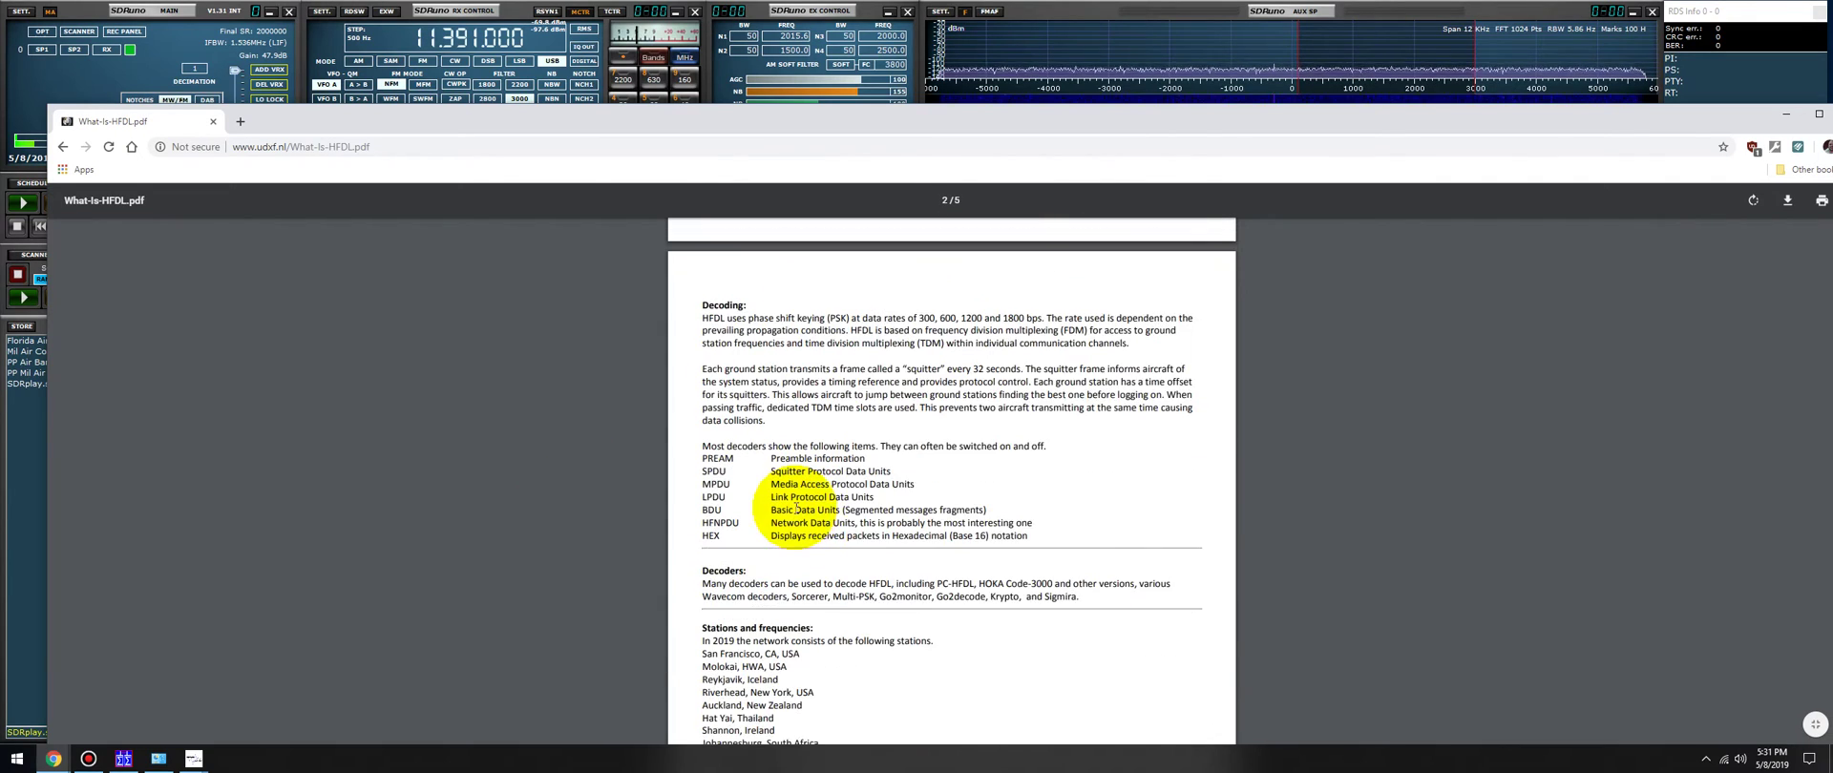
pyautogui.scroll(-10, 789, 520)
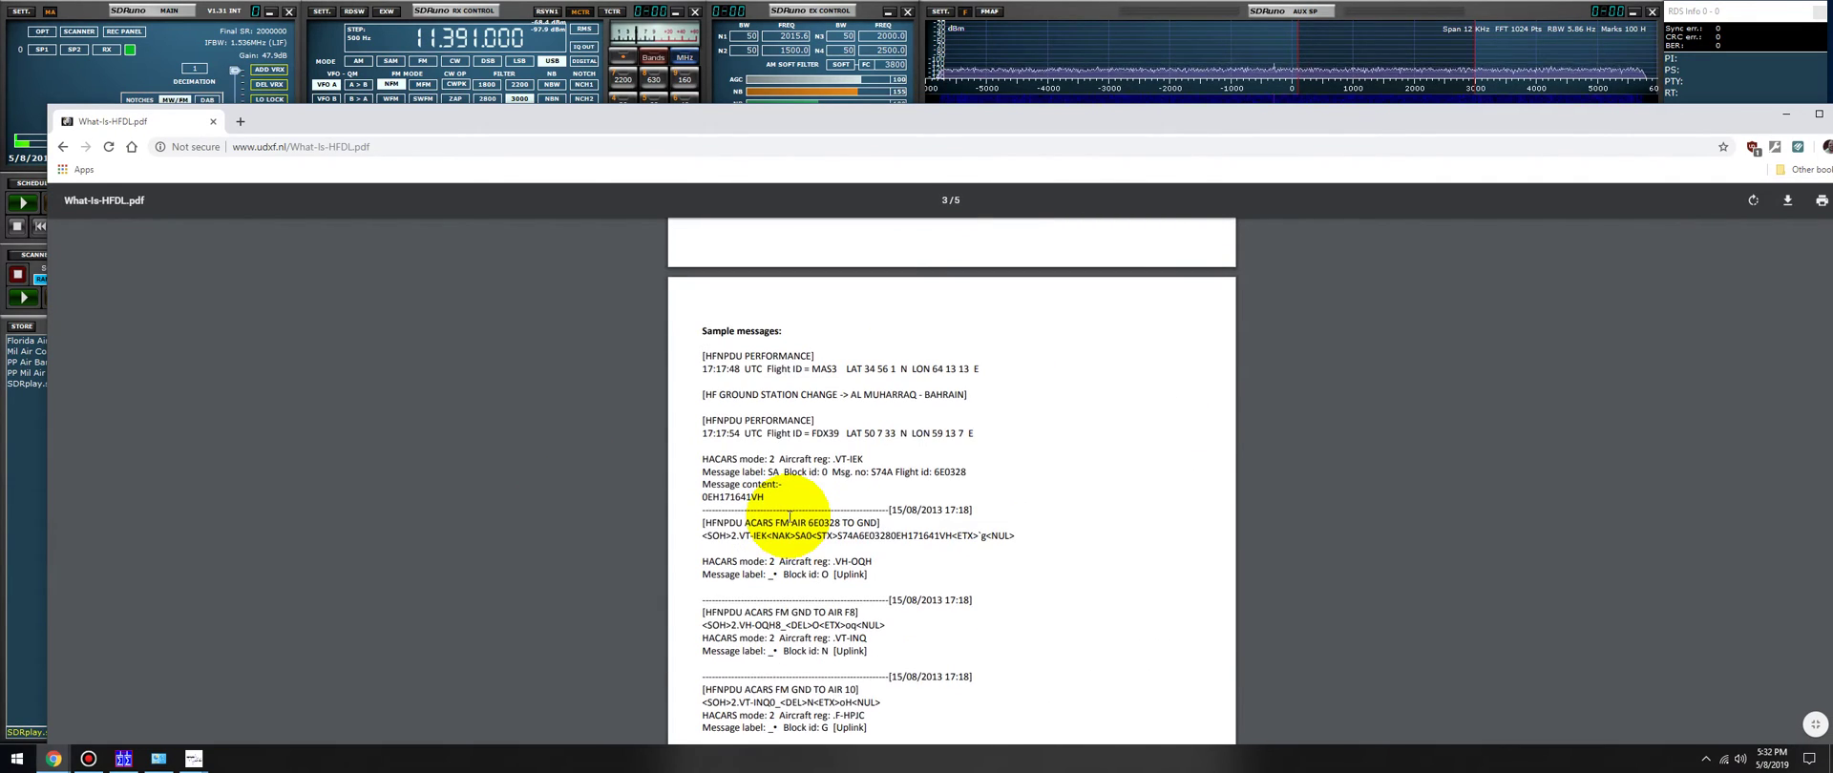
# Step: Look through the remaining pages of What-Is-HFDL.pdf and close the browser
pyautogui.scroll(-15, 788, 513)
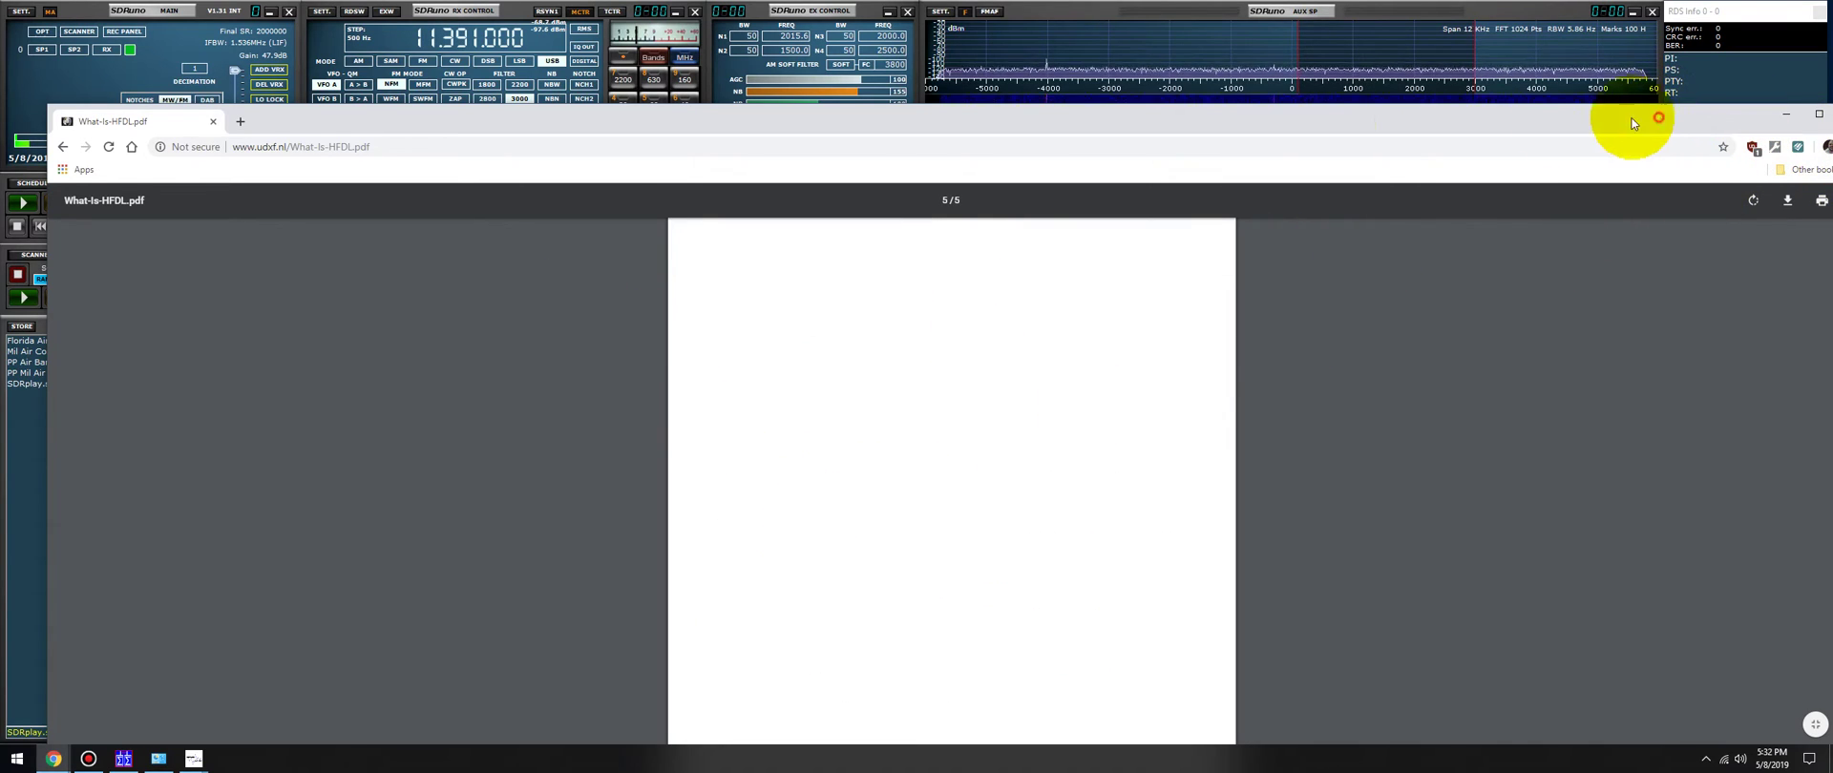
pyautogui.moveTo(1633, 118); pyautogui.dragTo(1256, 125)
pyautogui.click(1476, 120)
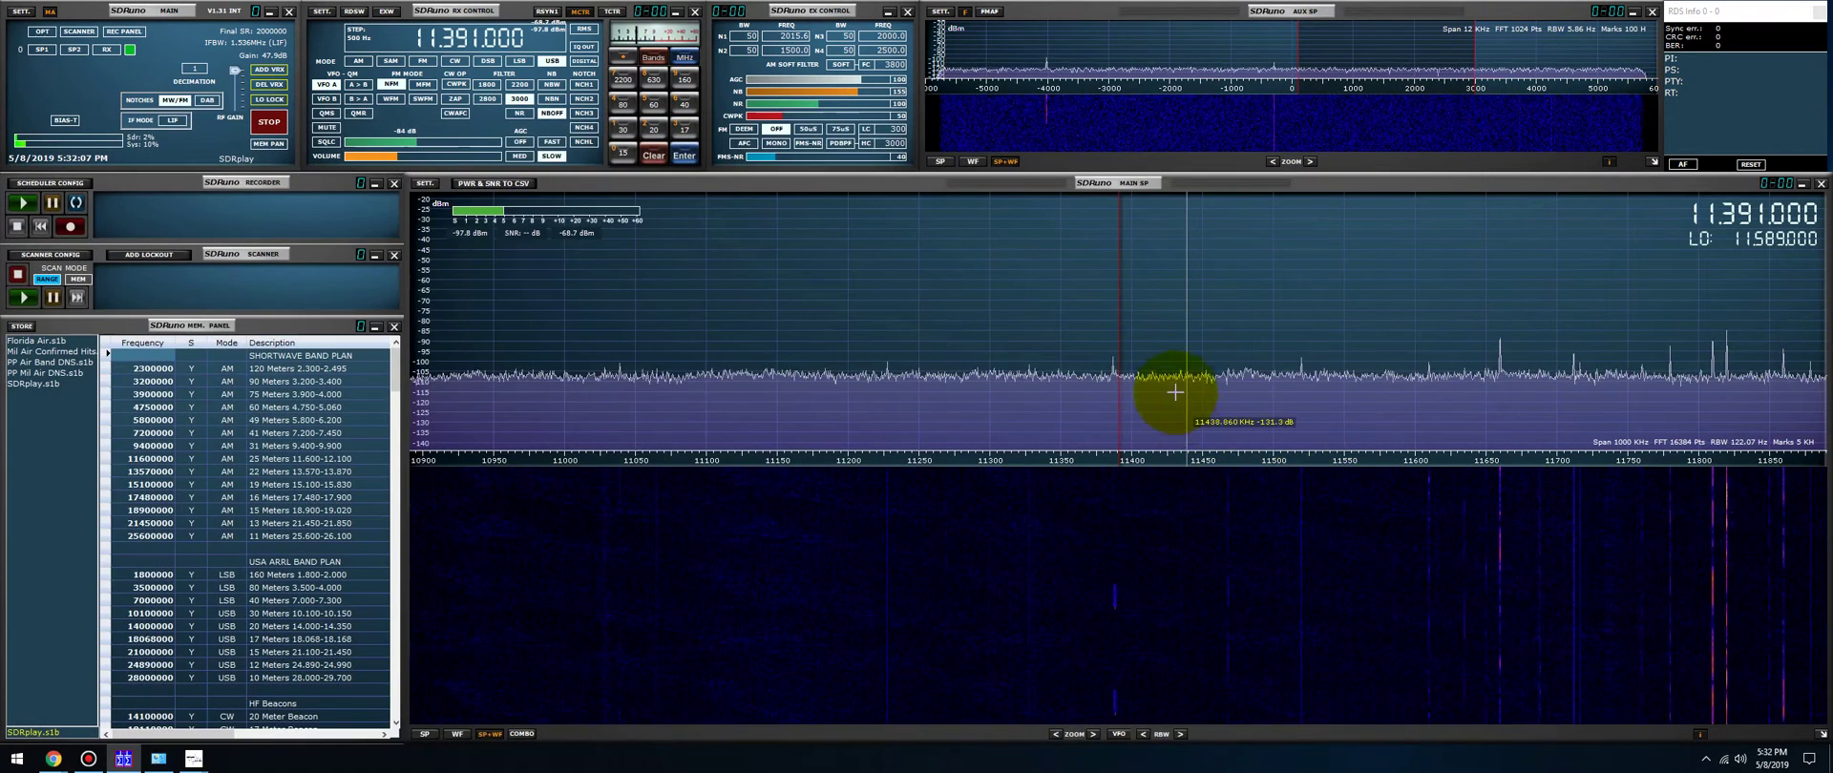
# Step: Zoom the main spectrum in around the HFDL signal and tune the receiver to 11.387.000
pyautogui.click(1092, 734)
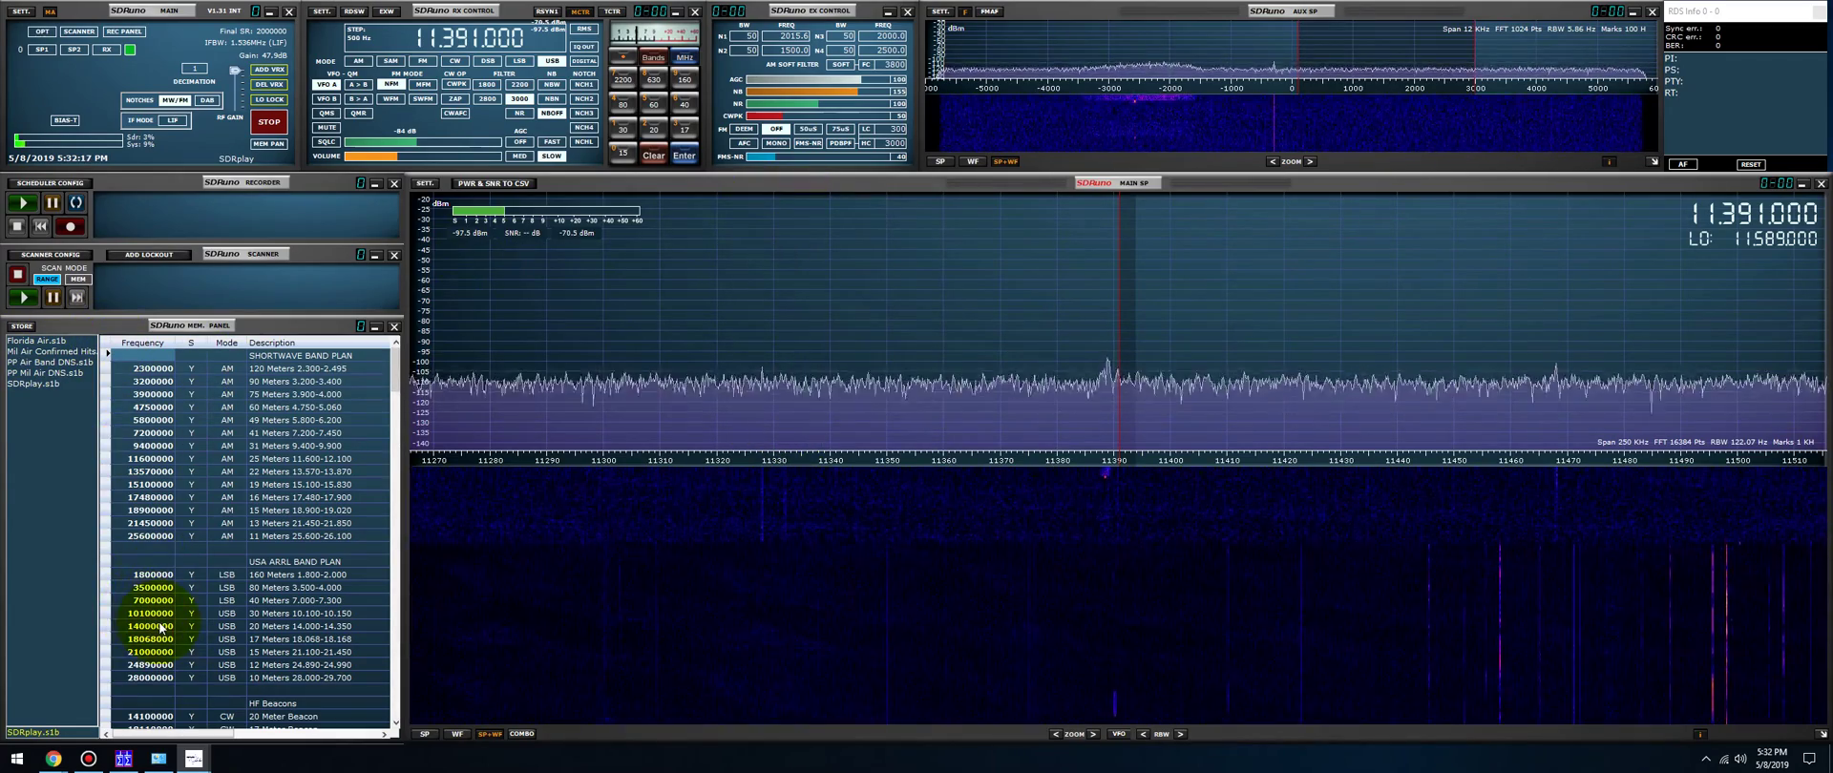
pyautogui.click(1094, 384)
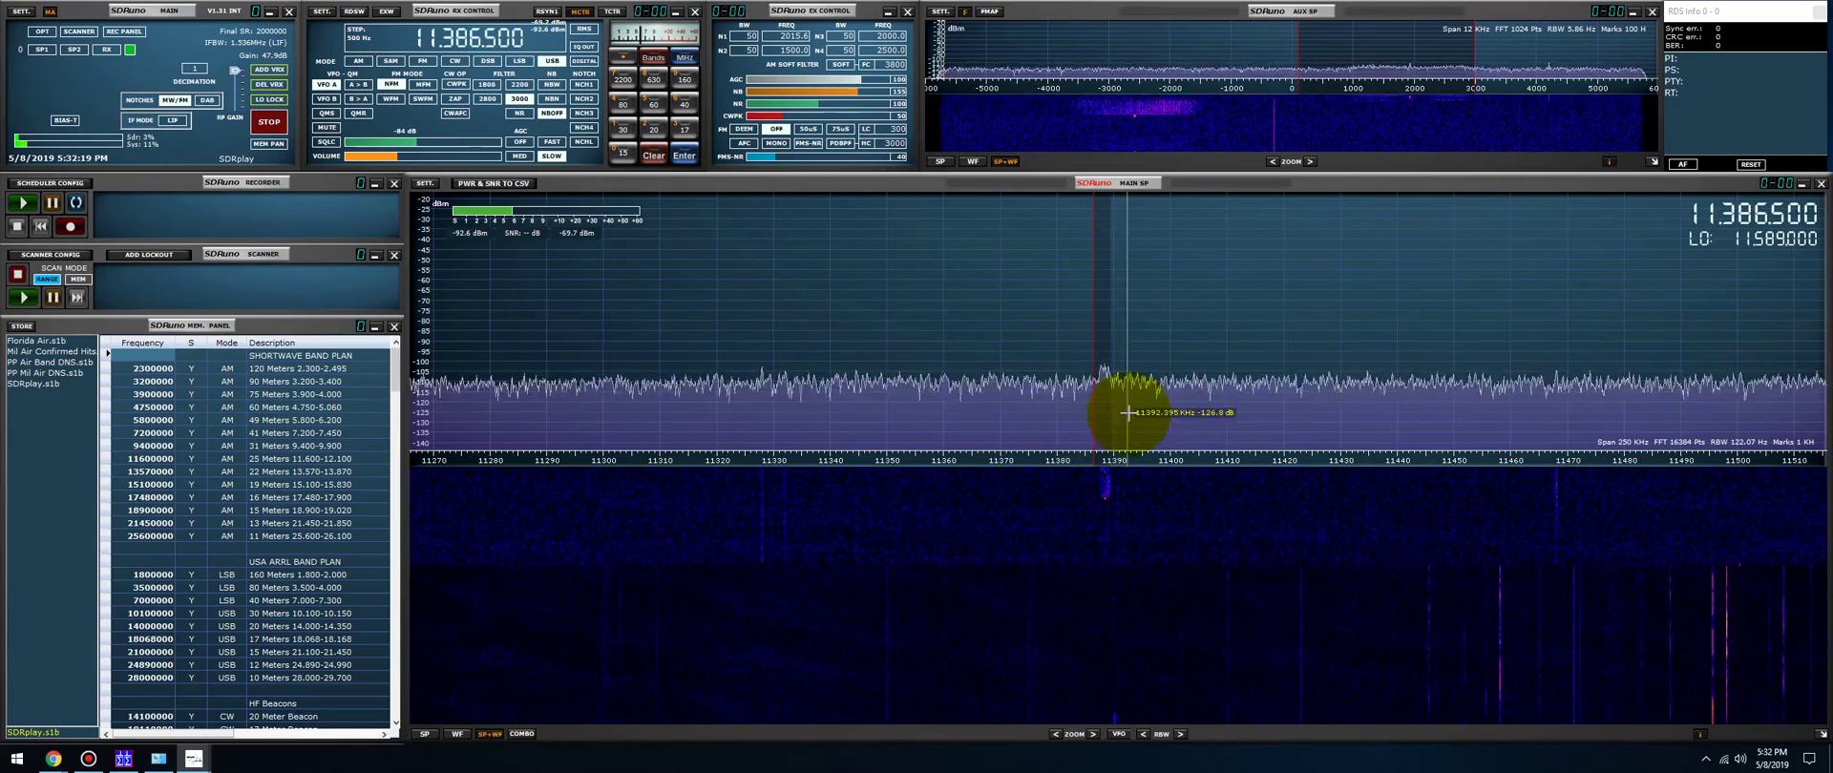
pyautogui.scroll(1, 1121, 412)
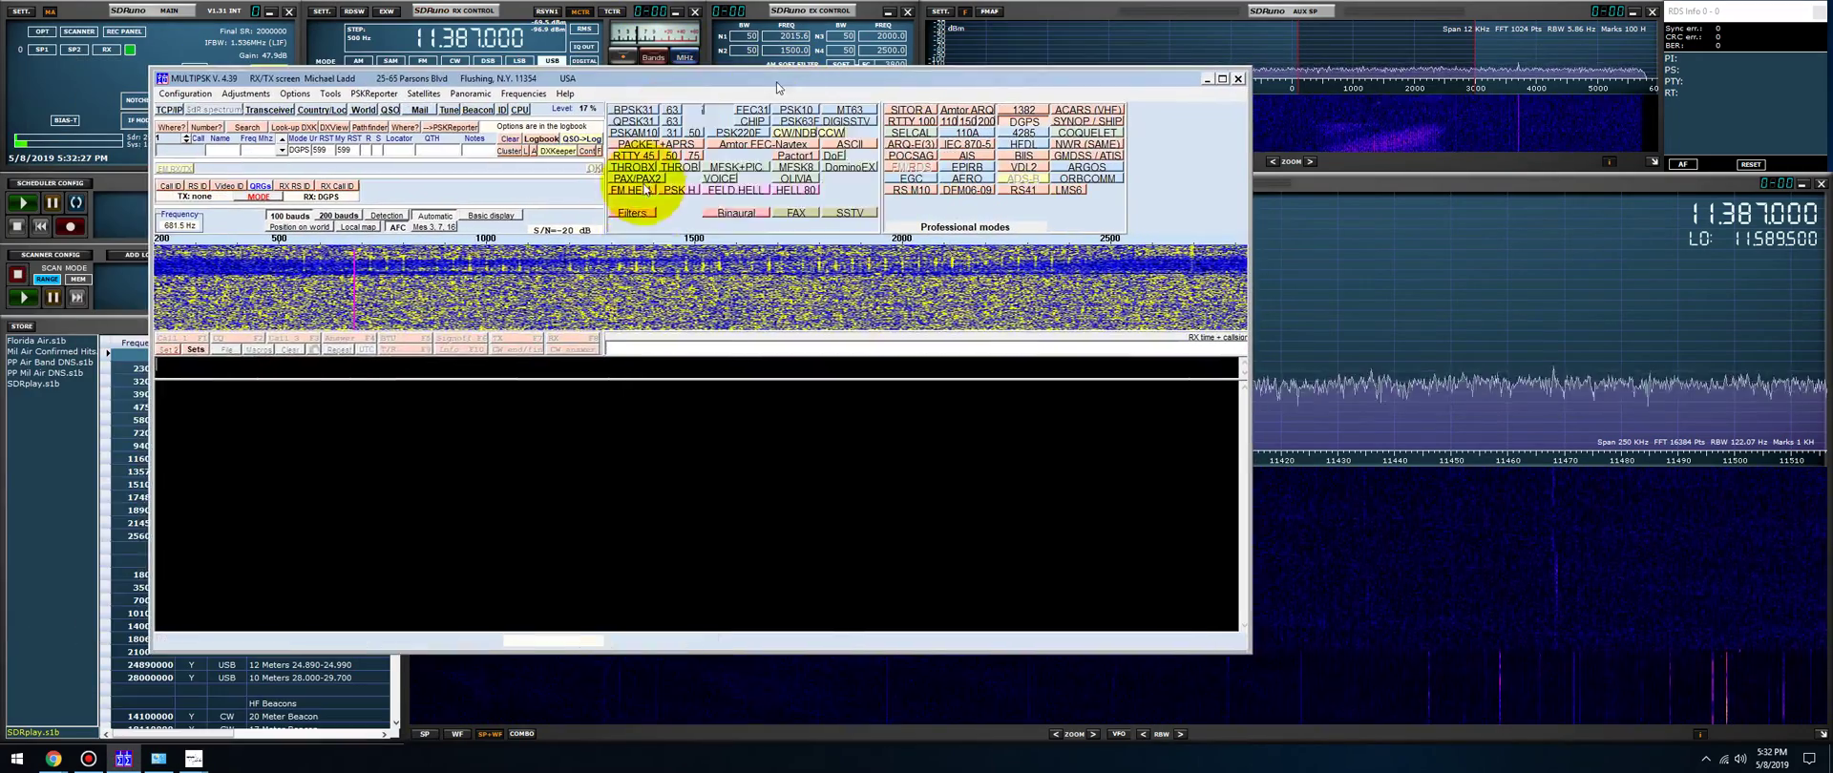
# Step: Switch to MultiPSK, set its receive mode to HFDL and close the world map window
pyautogui.click(1011, 145)
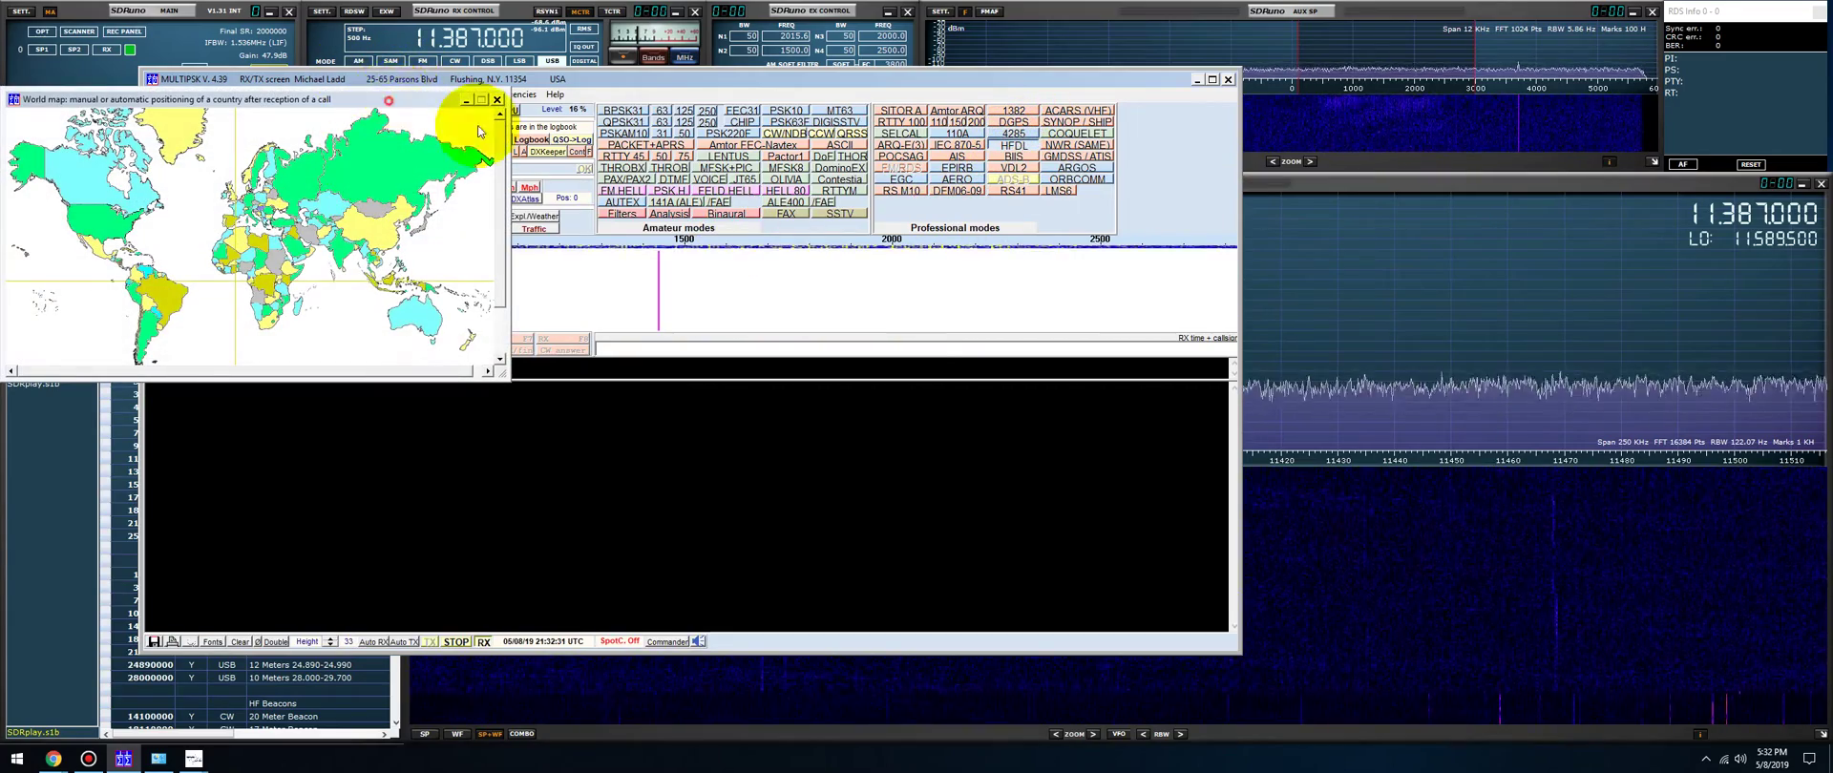
pyautogui.moveTo(387, 99); pyautogui.dragTo(1546, 231)
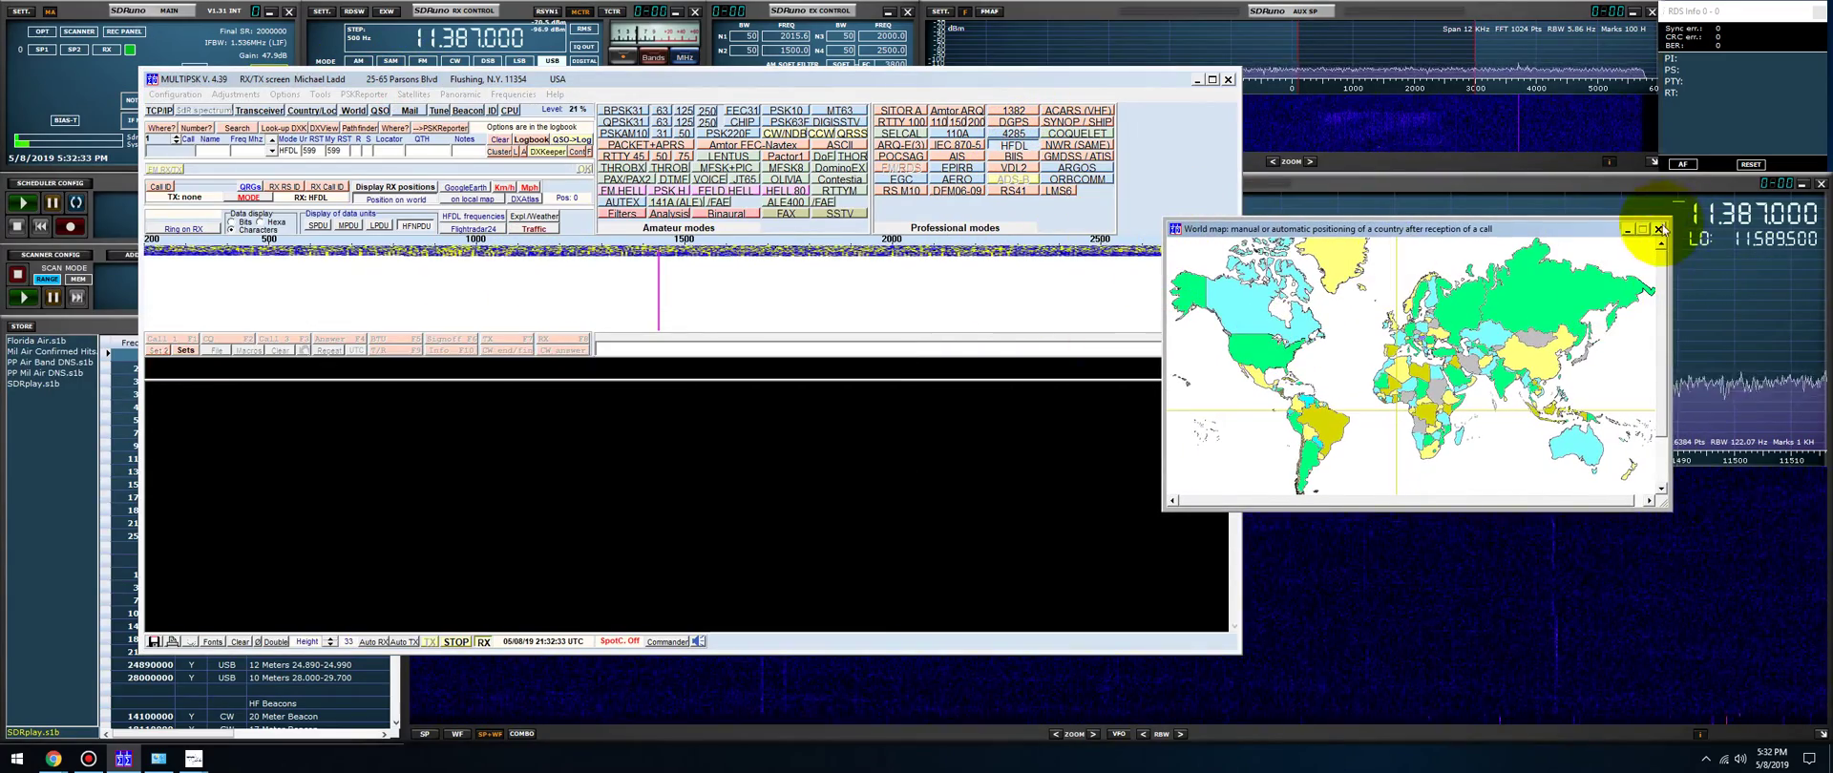
pyautogui.click(1658, 229)
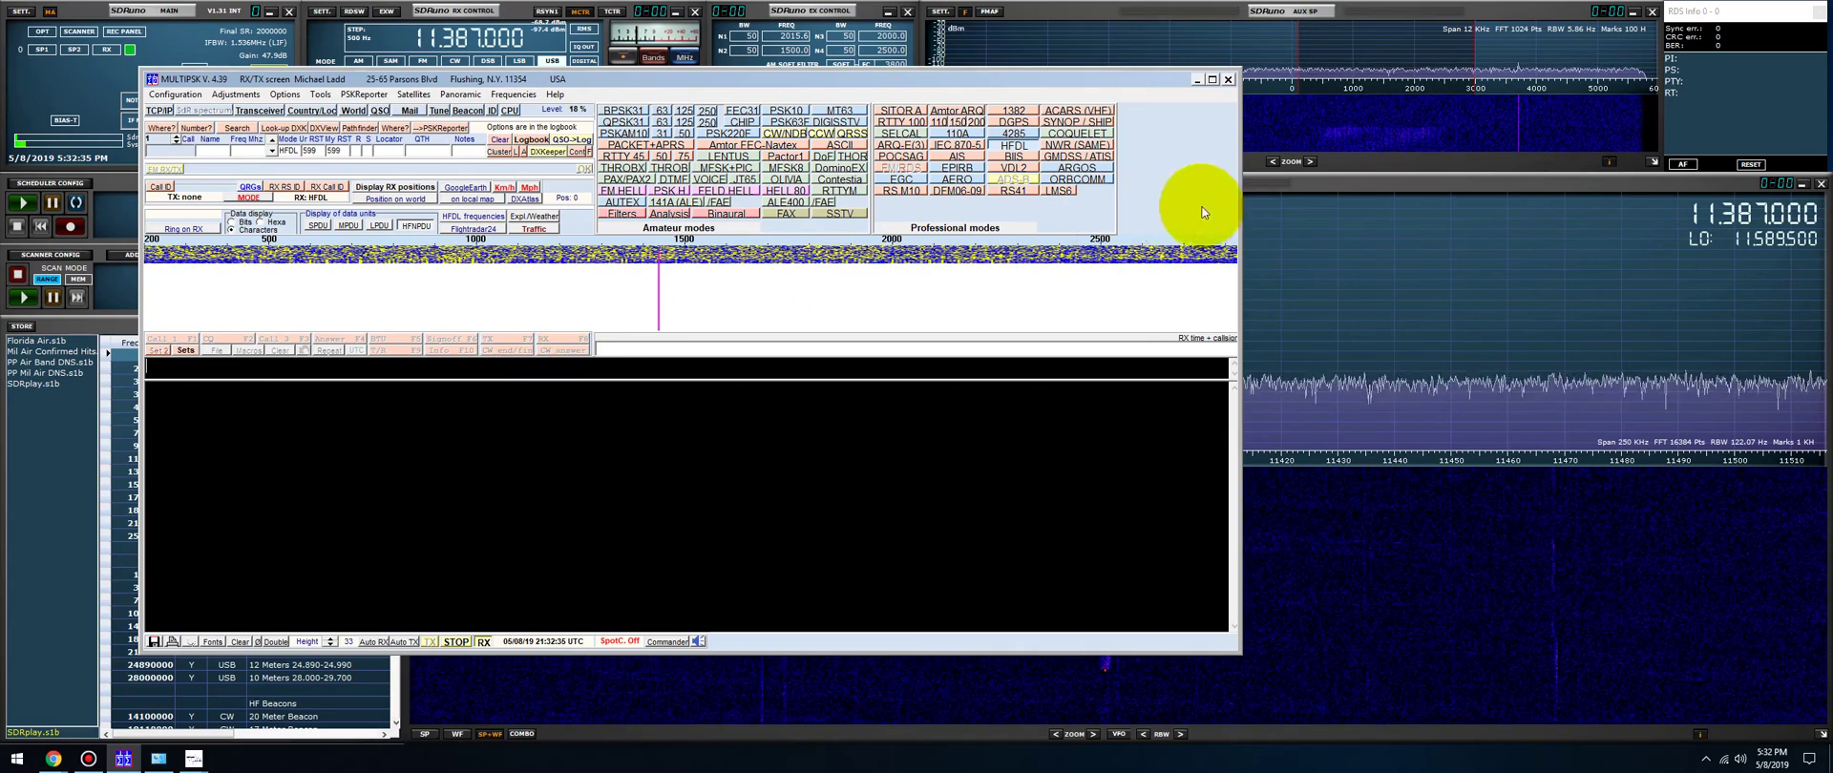
# Step: Widen the MultiPSK window to show more of the waterfall, then try it maximized and restore it
pyautogui.moveTo(1238, 203); pyautogui.dragTo(1800, 191)
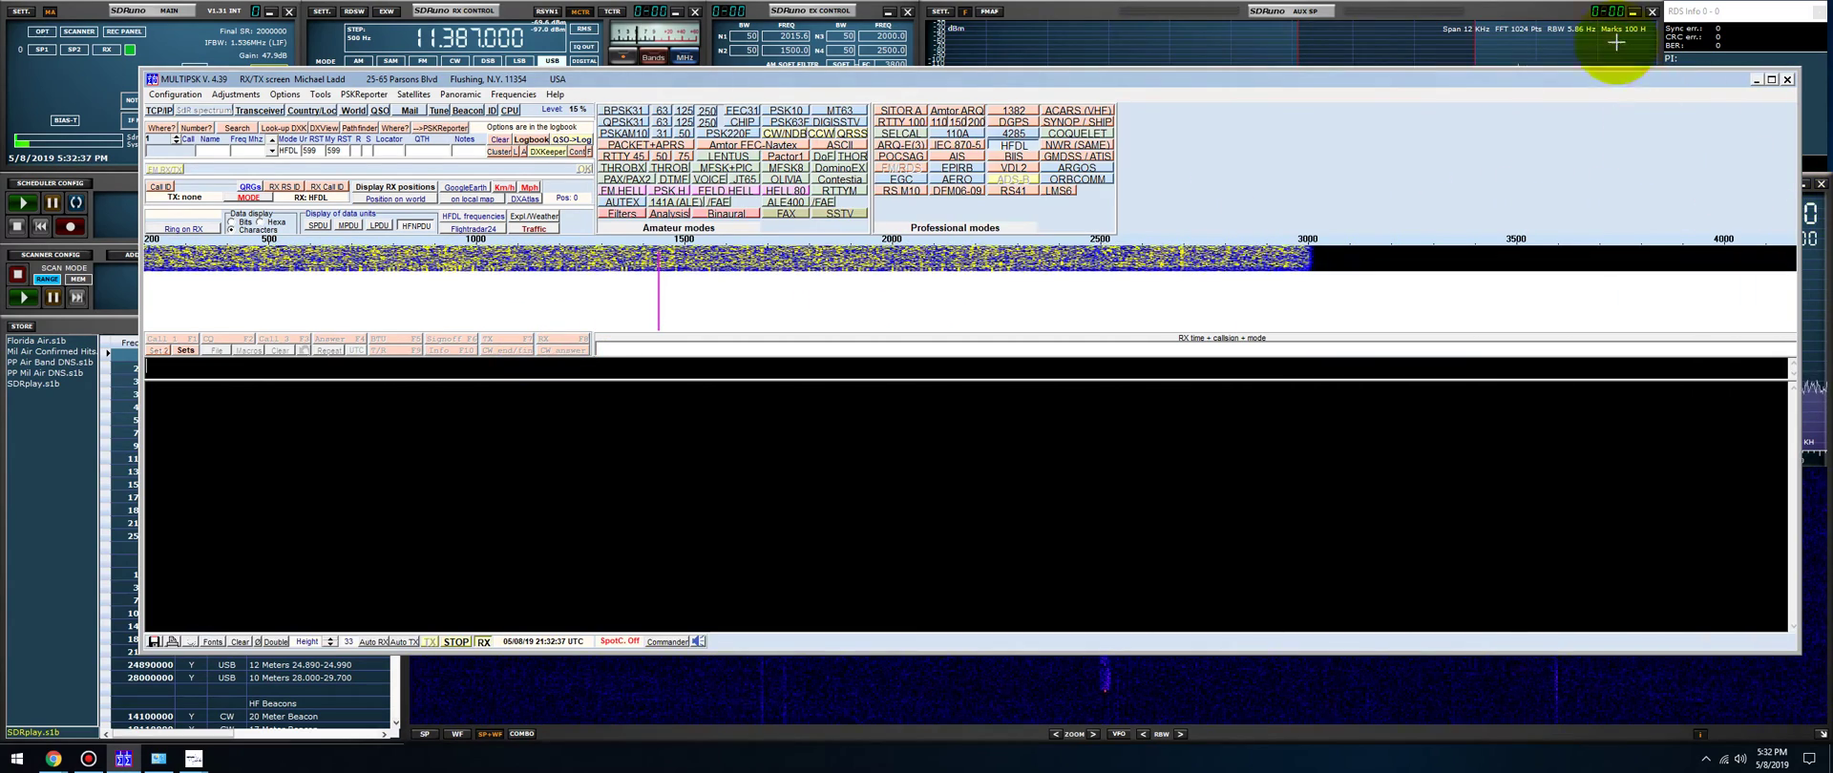
pyautogui.click(1768, 81)
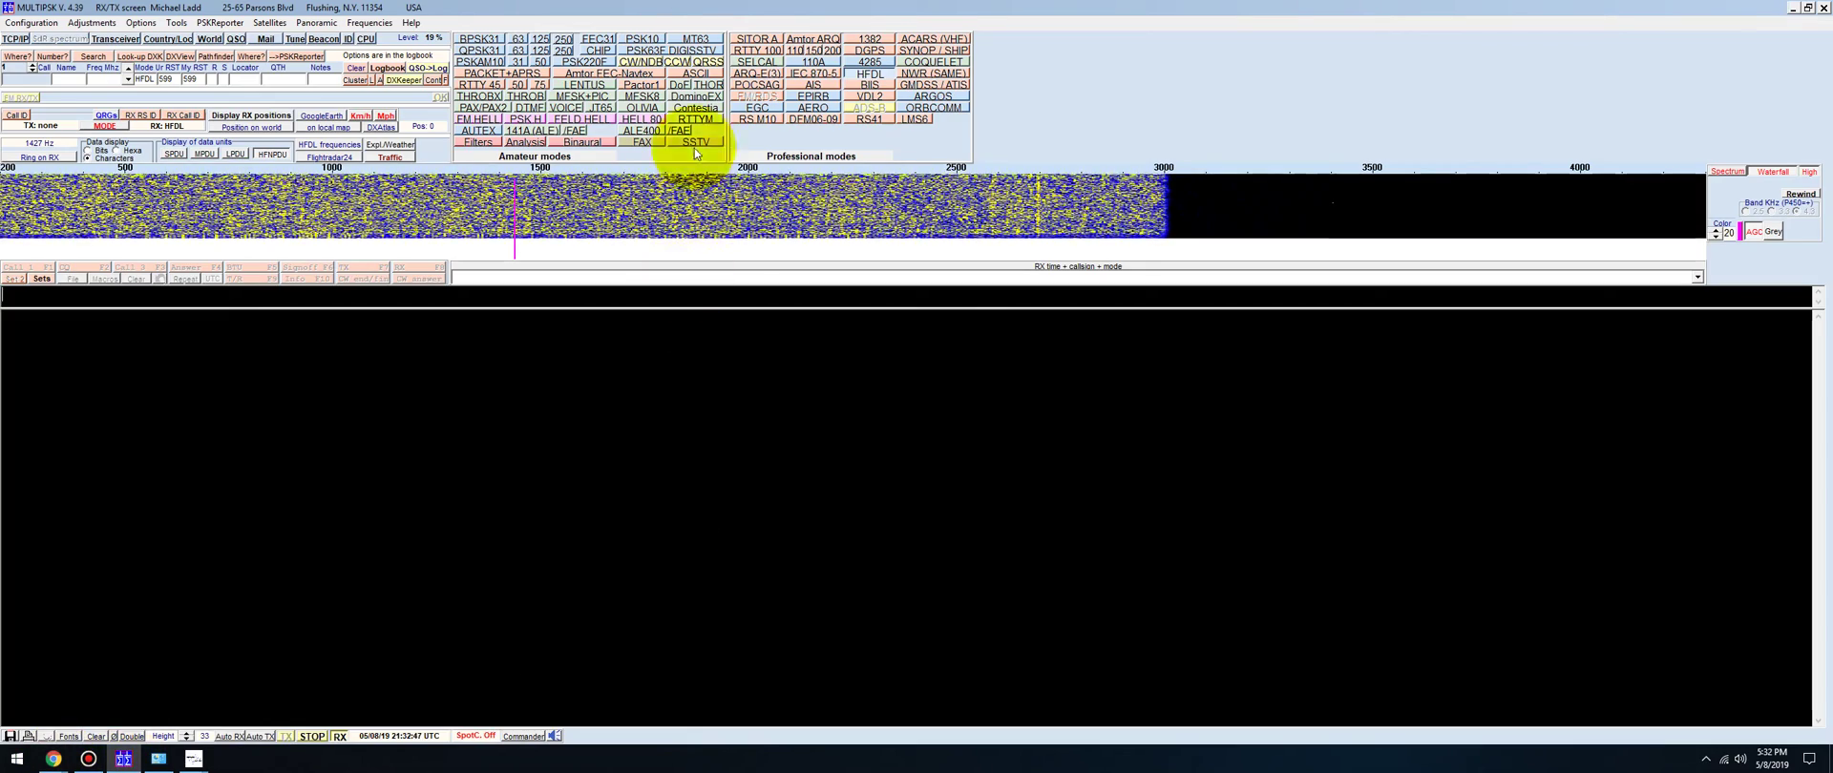
pyautogui.doubleClick(674, 8)
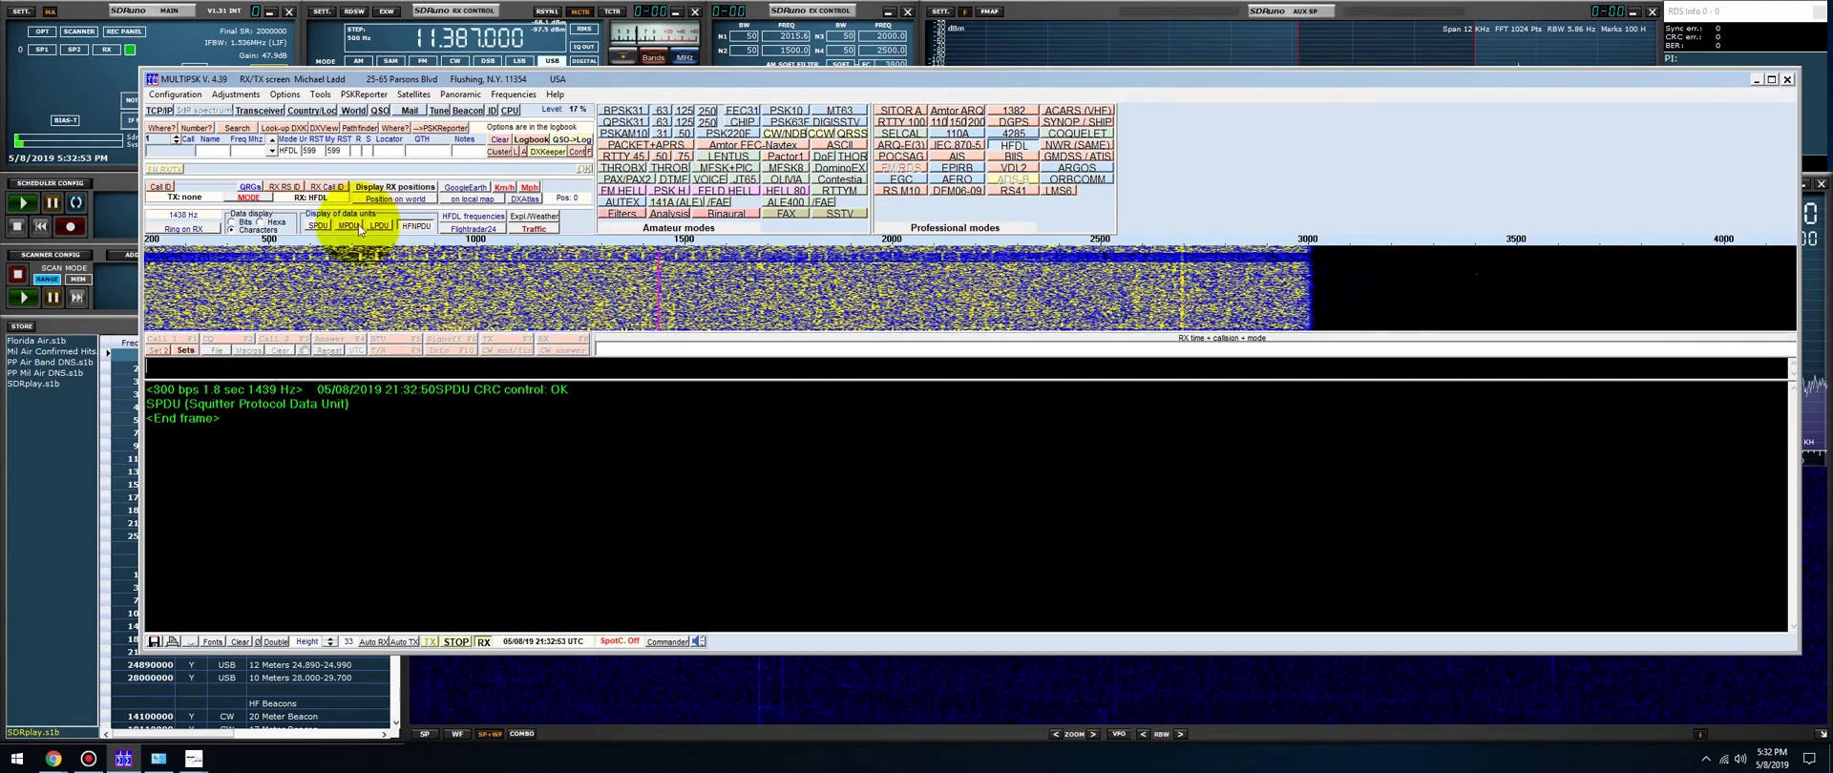
# Step: Try to display the received positions, then view the HFDL ground station frequency table and close it
pyautogui.click(392, 191)
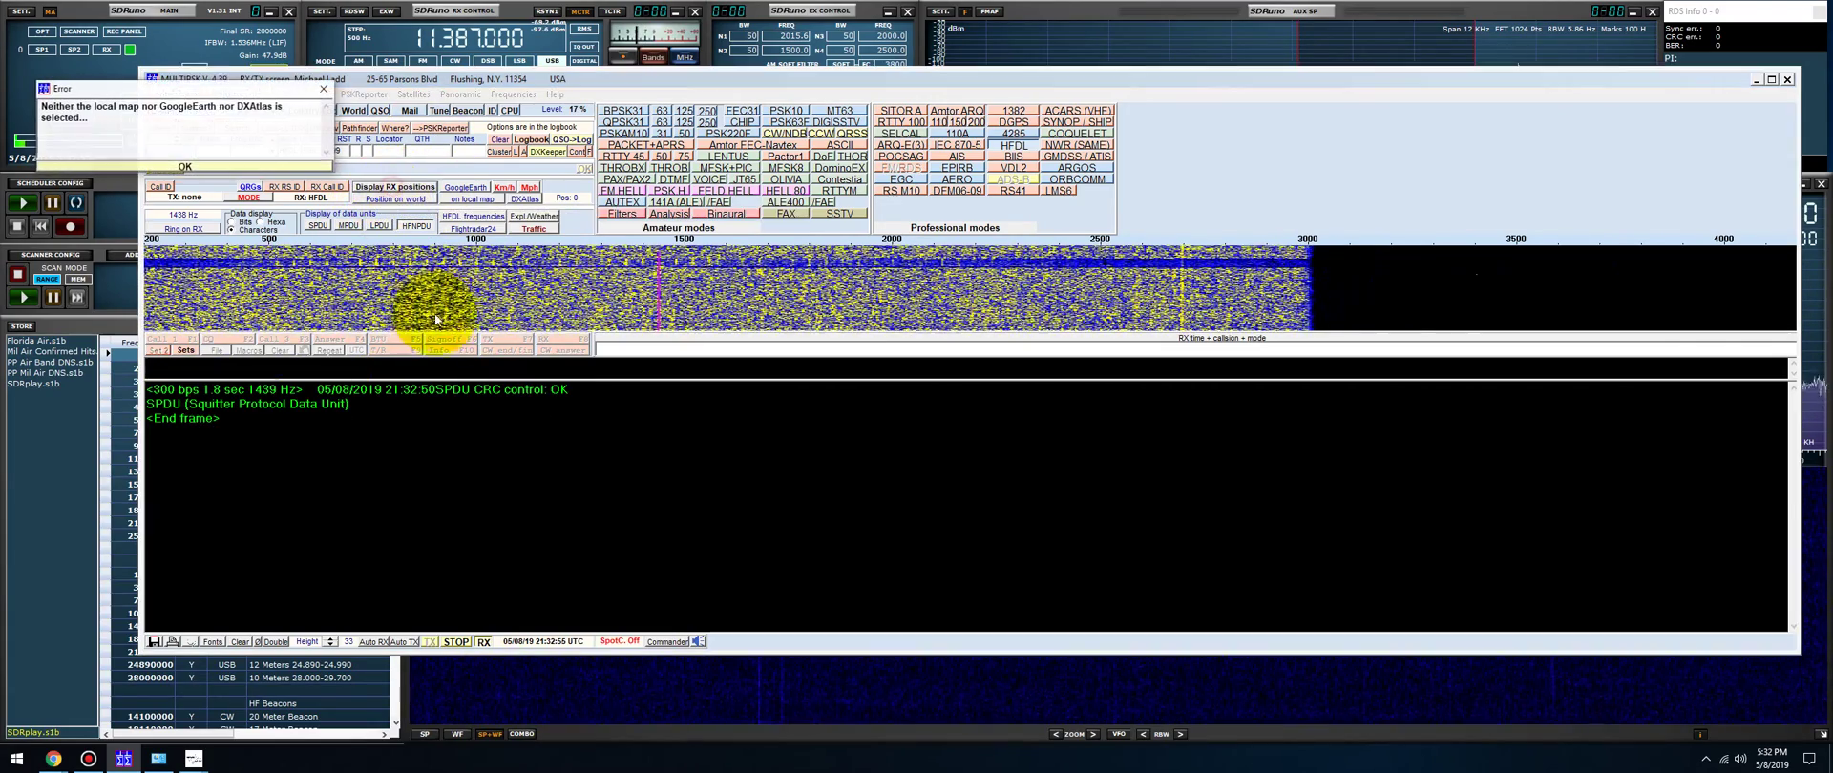
pyautogui.click(162, 161)
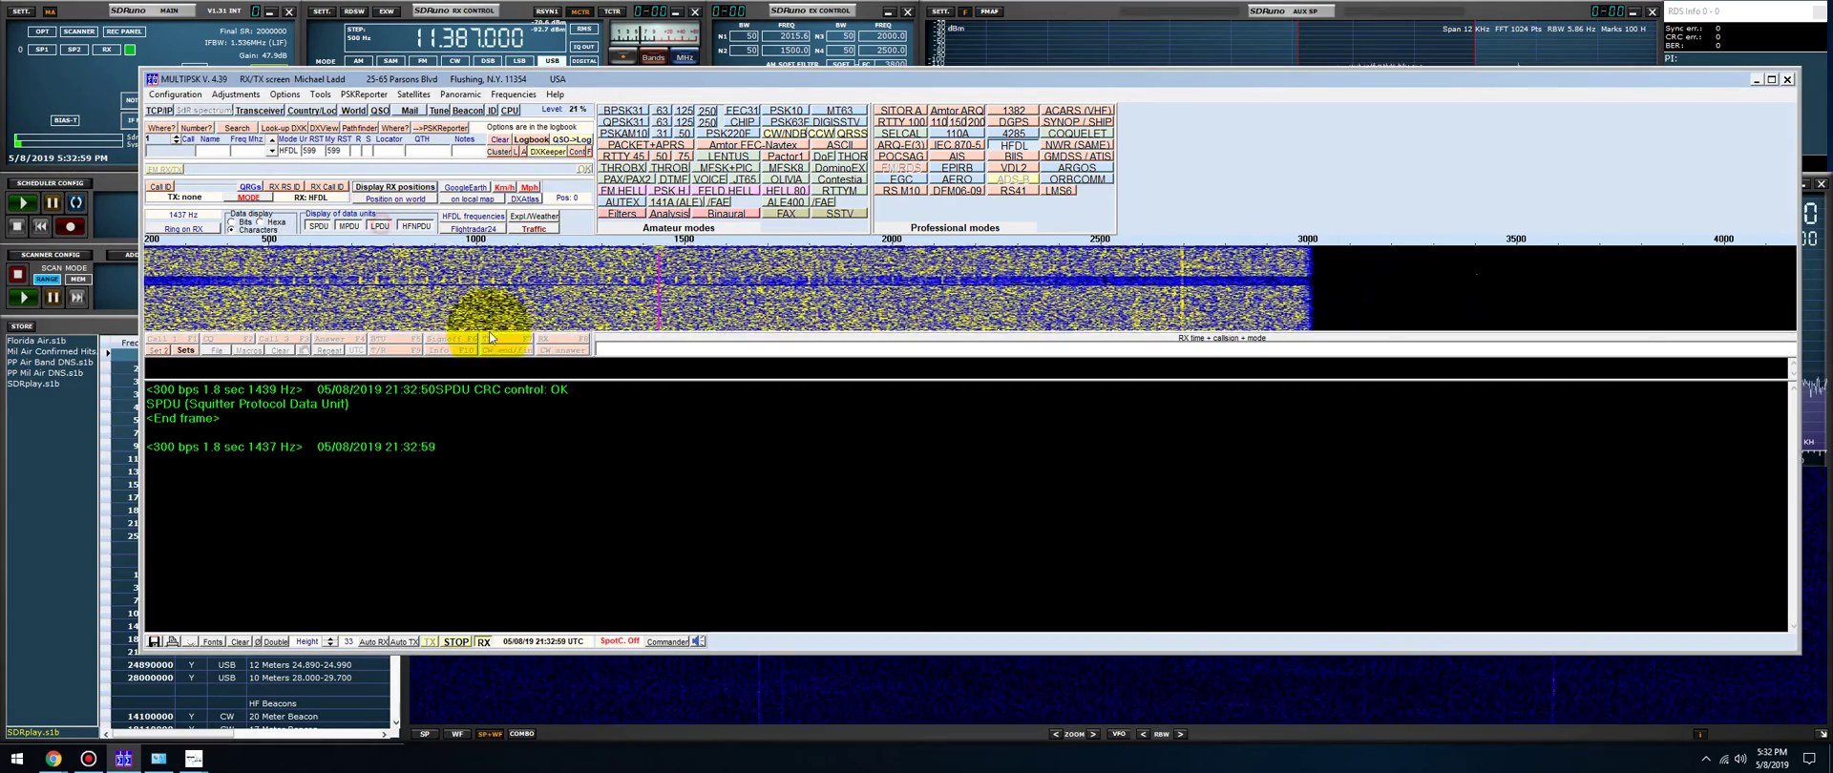
pyautogui.click(475, 219)
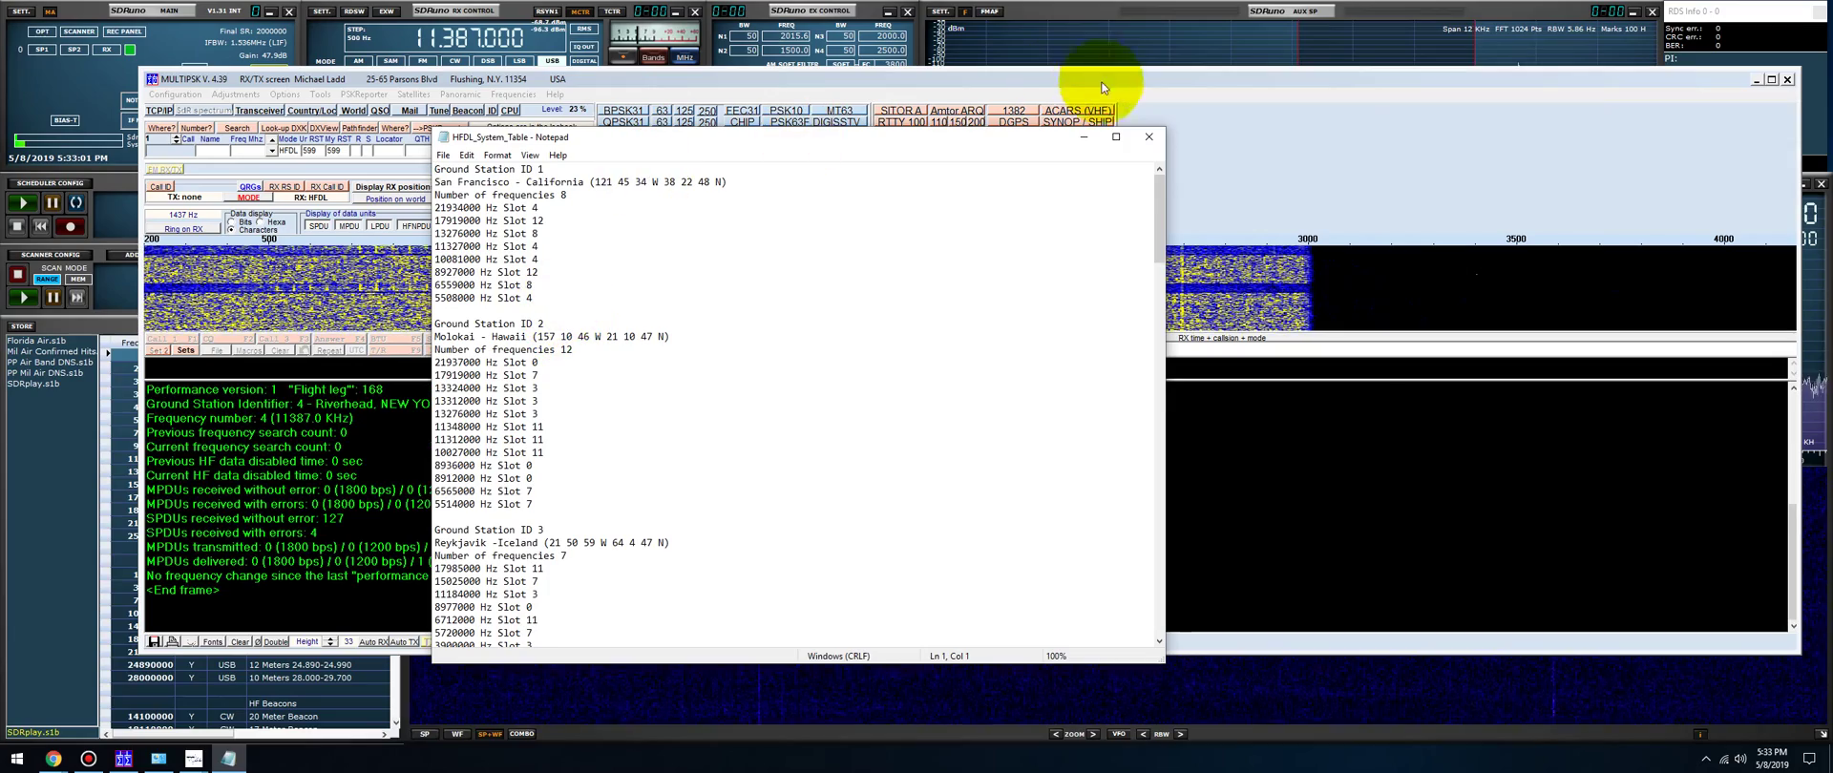
pyautogui.click(1150, 134)
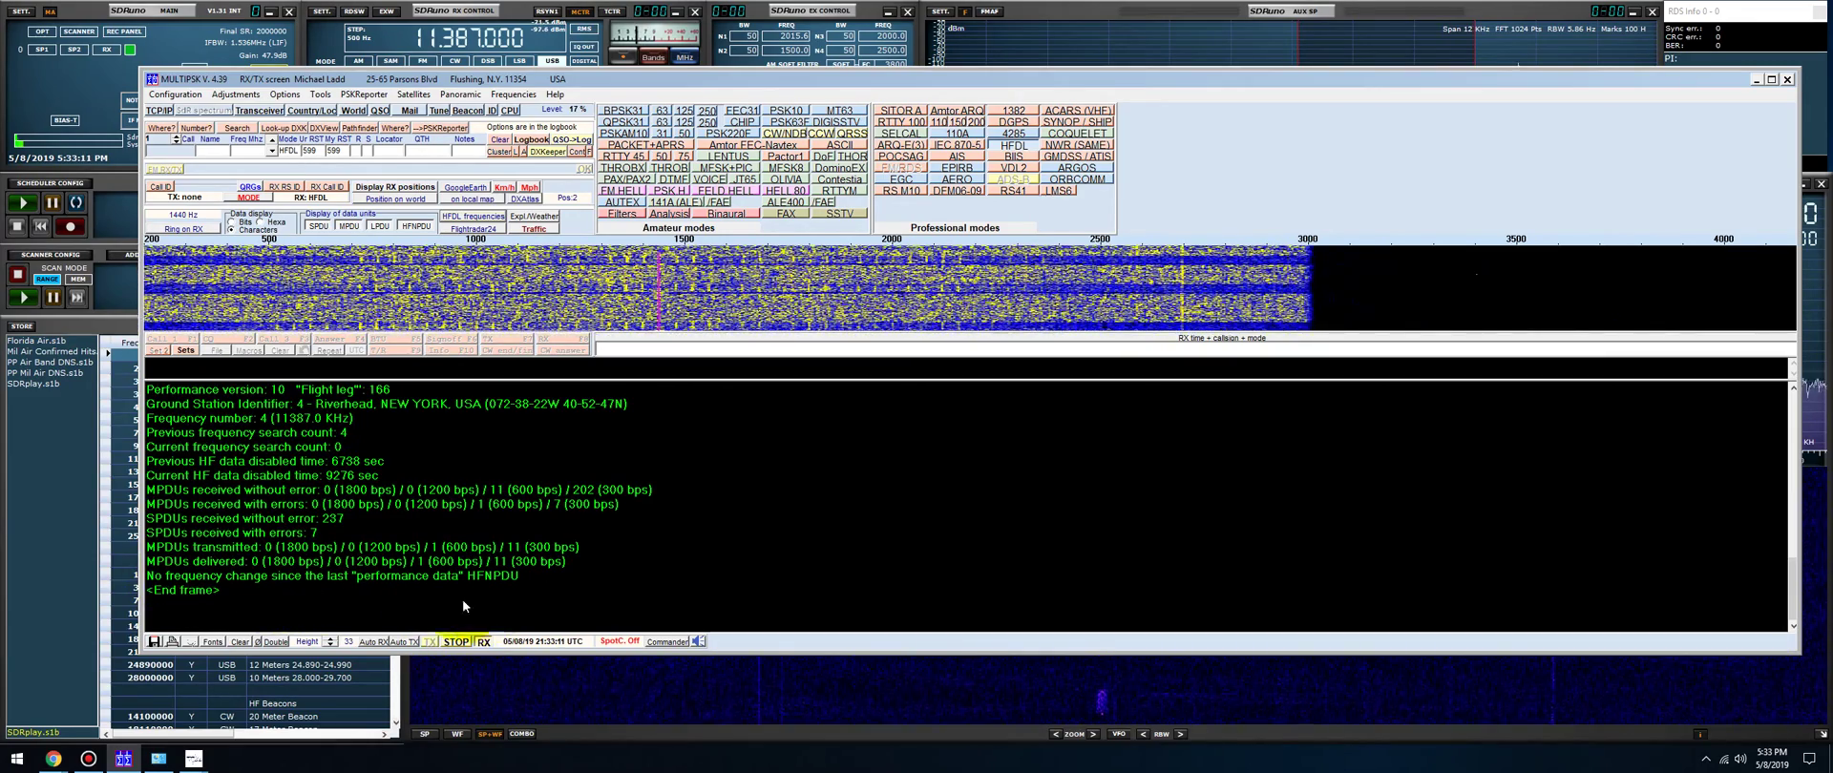
# Step: Stop reception in SDRuno and return to the decoded HFDL frames in MultiPSK
pyautogui.click(764, 307)
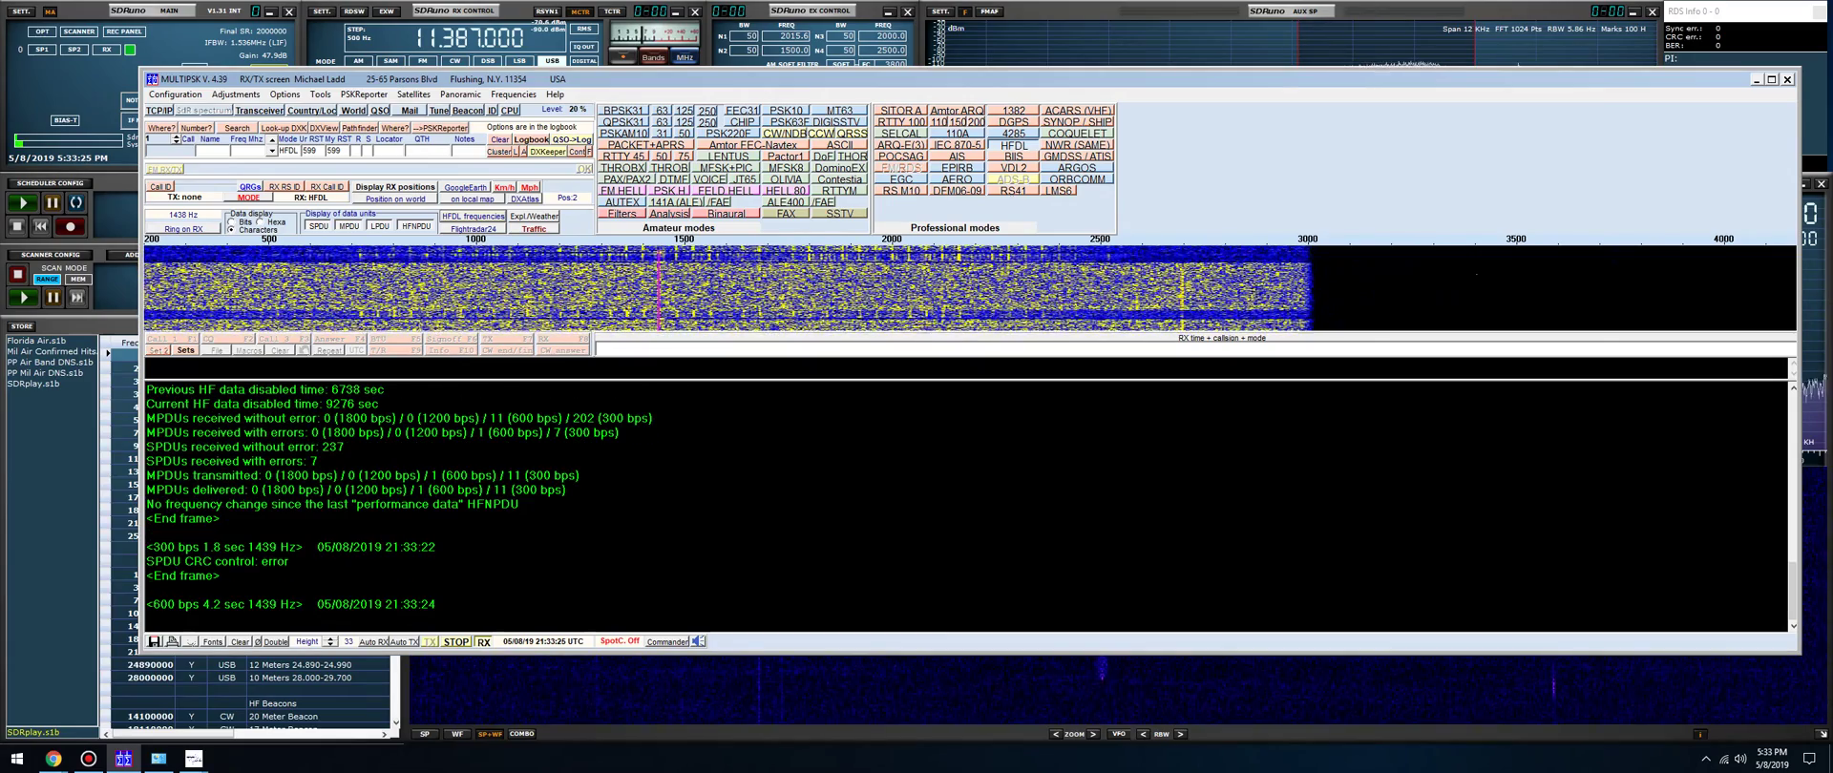
pyautogui.click(520, 11)
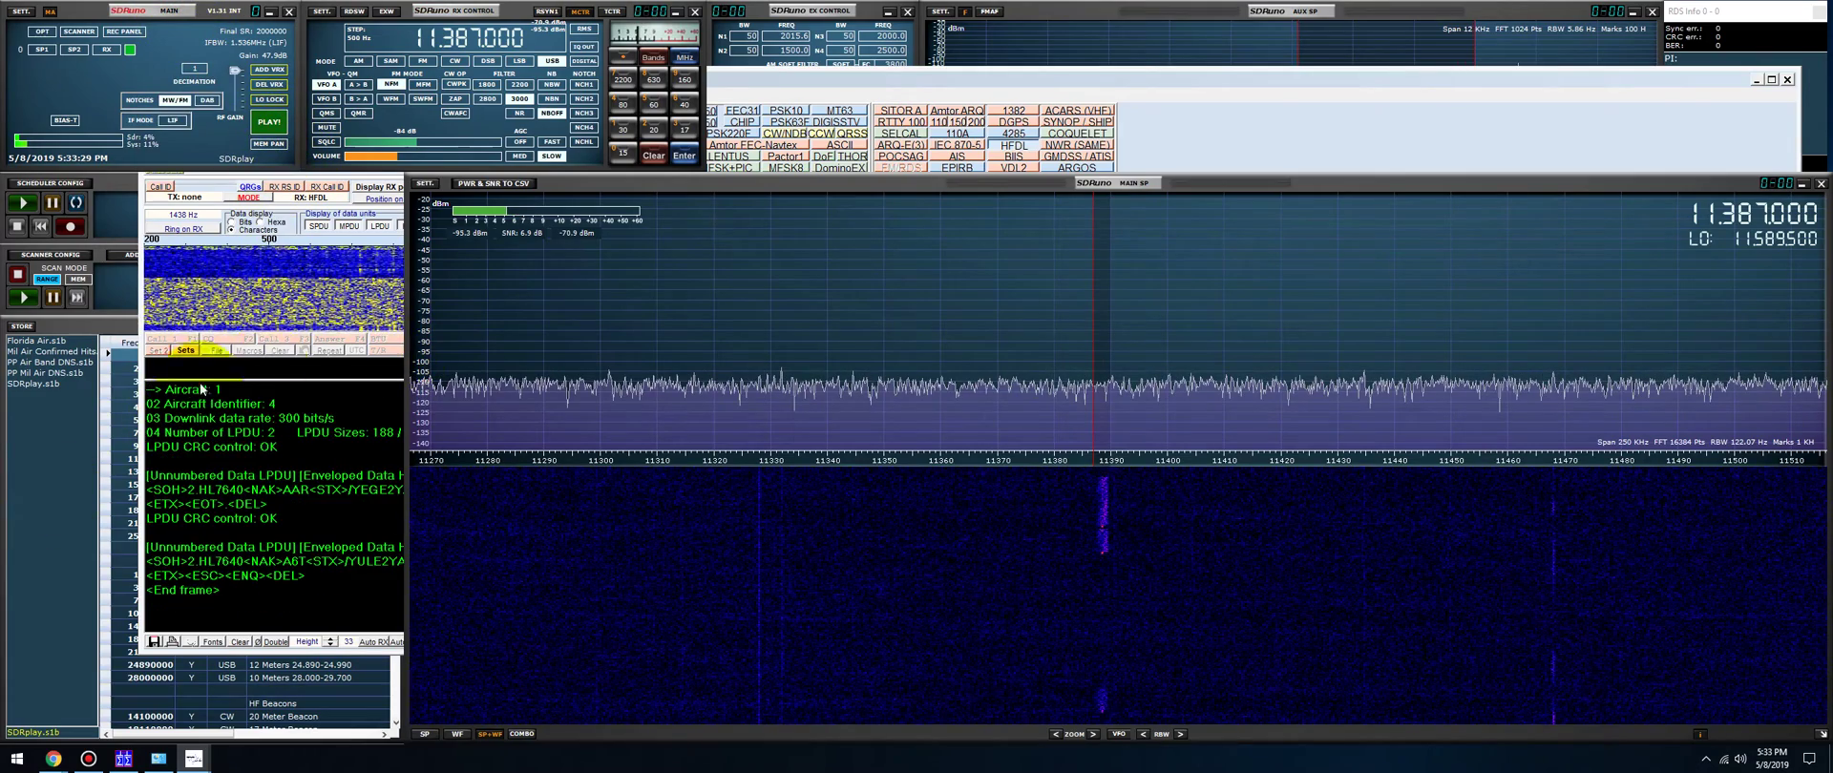
pyautogui.click(208, 184)
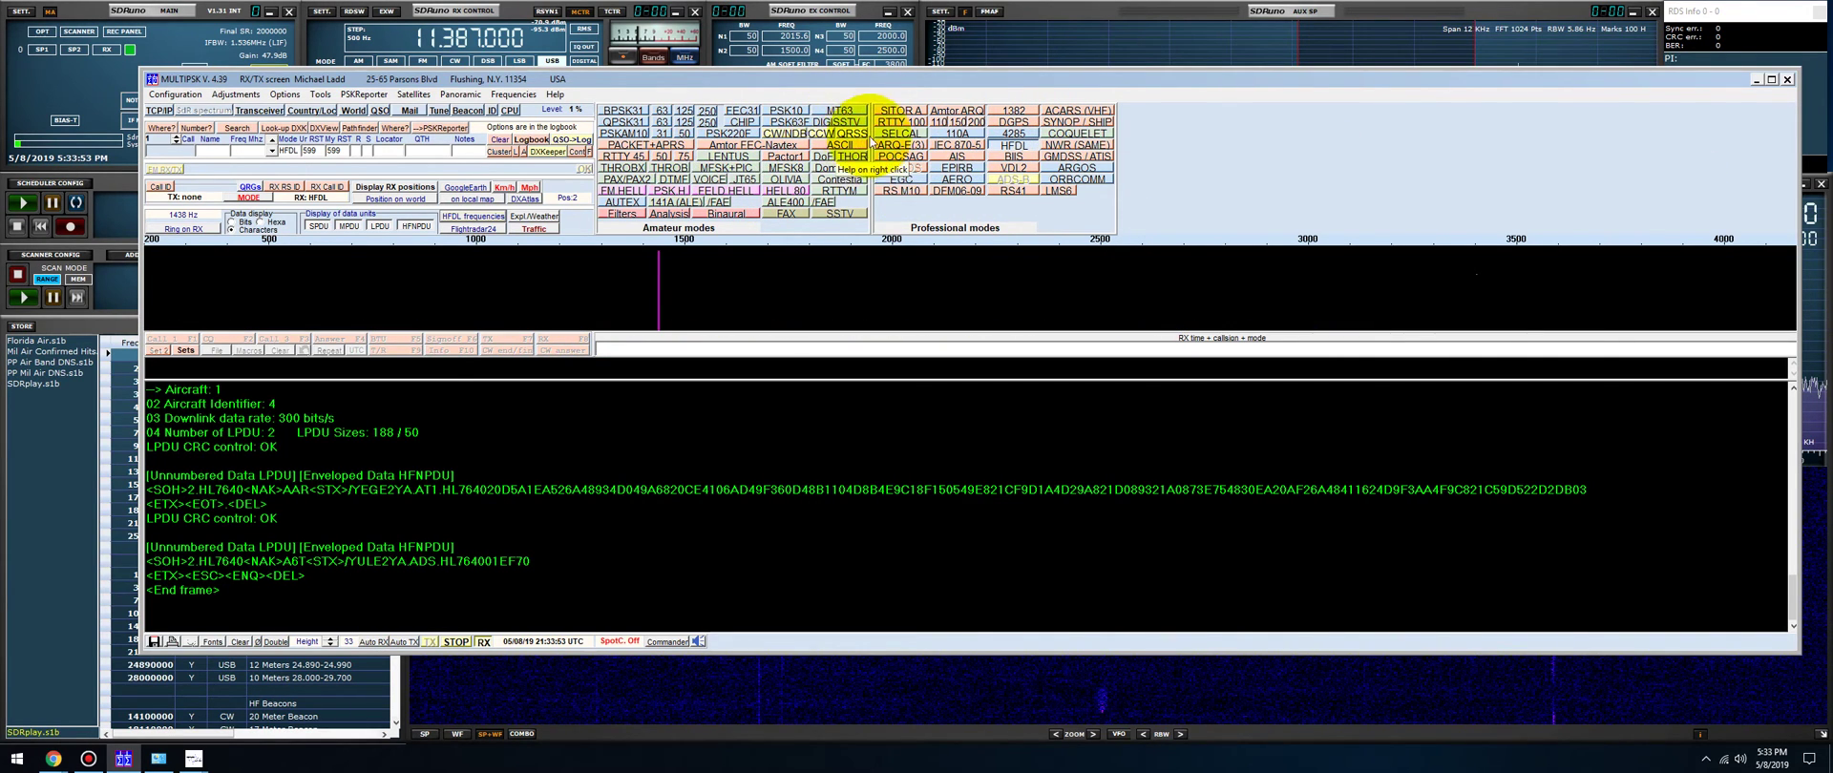
pyautogui.rightClick(897, 164)
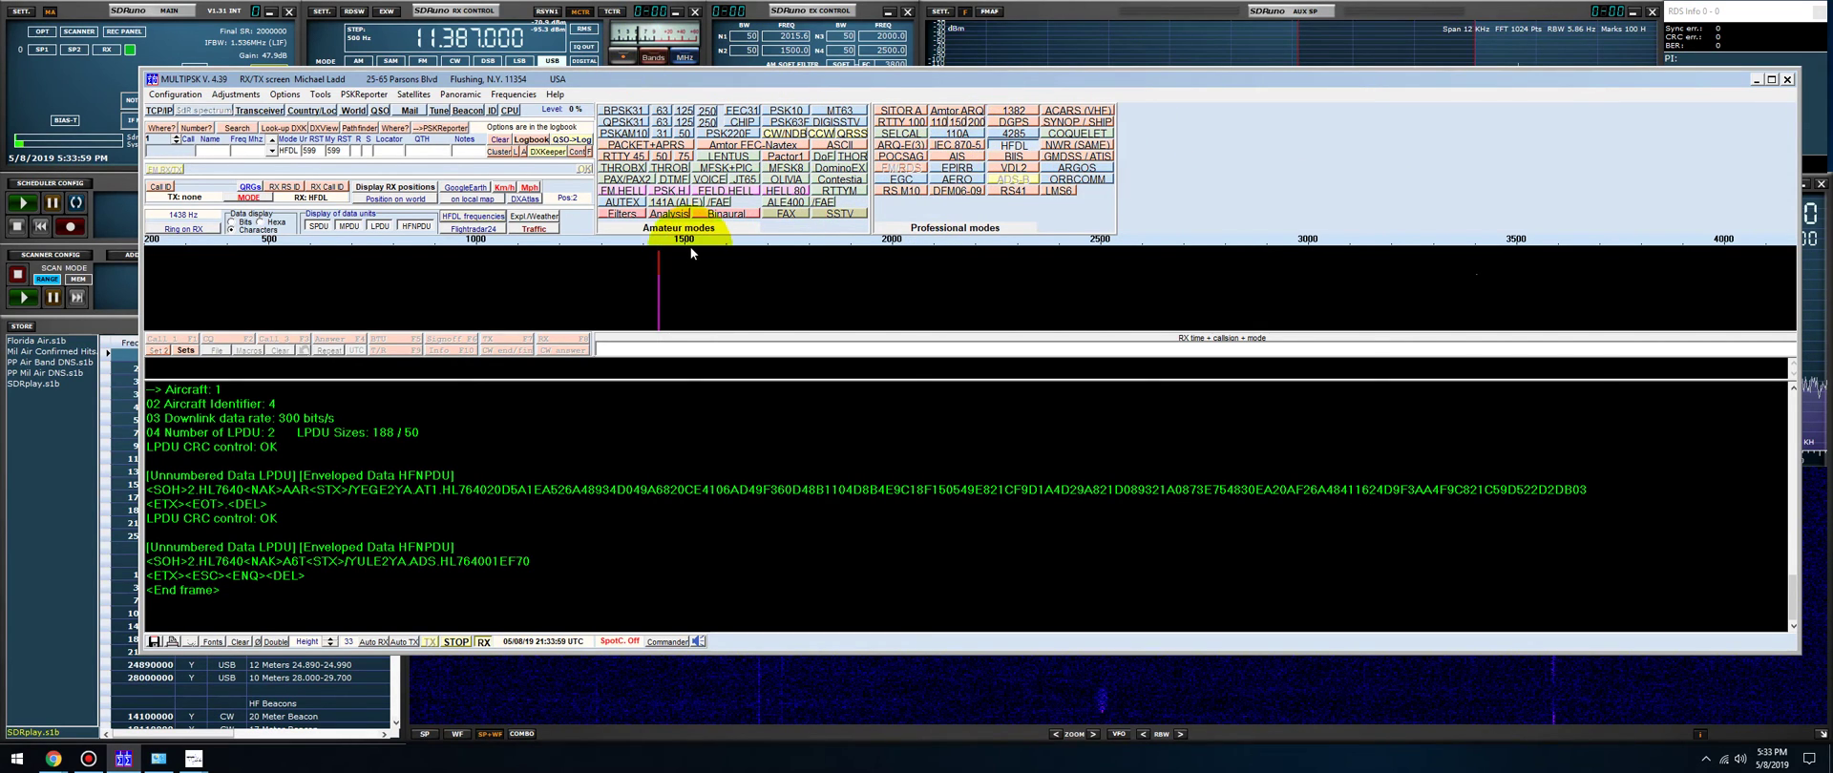
pyautogui.rightClick(525, 152)
pyautogui.rightClick(540, 155)
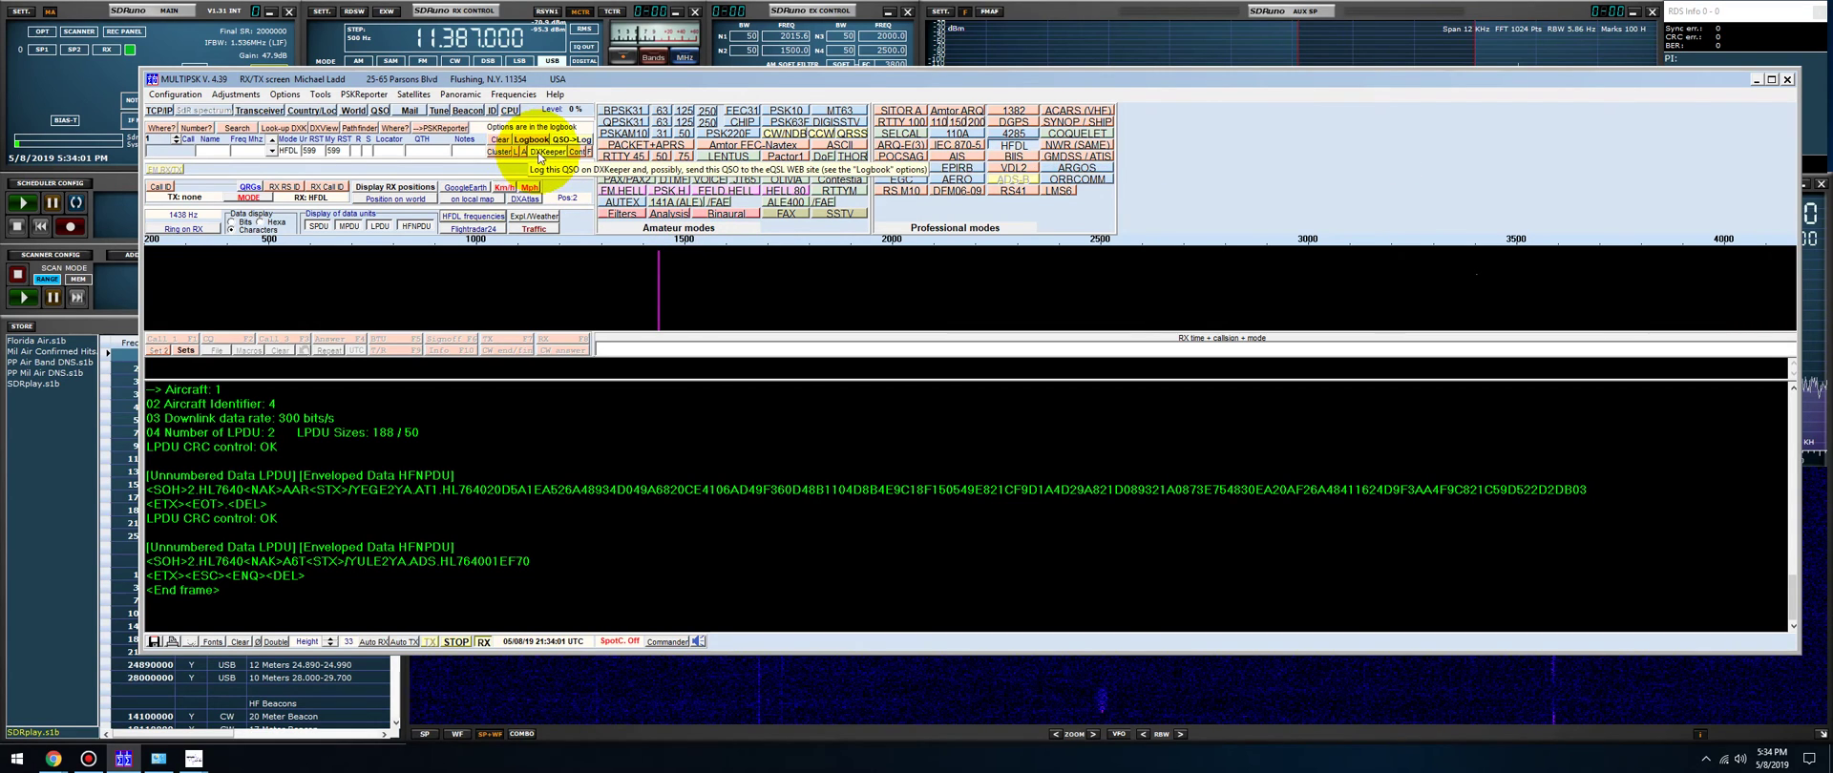